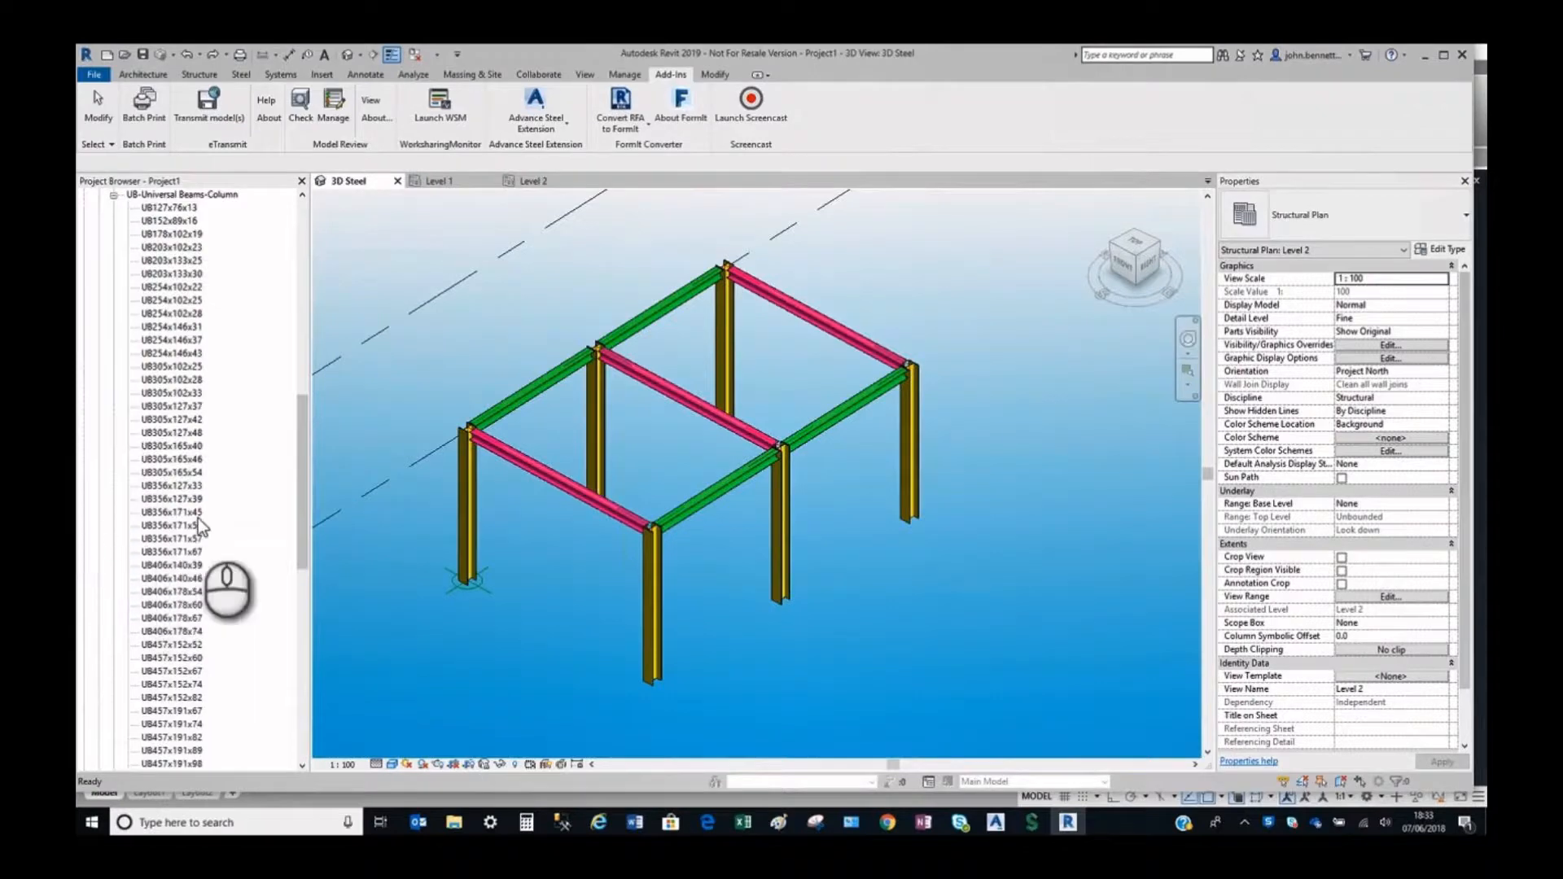
Collapse the UB-Universal Beams-Column type list under the structural column families.
scroll(300, 525, up, 7)
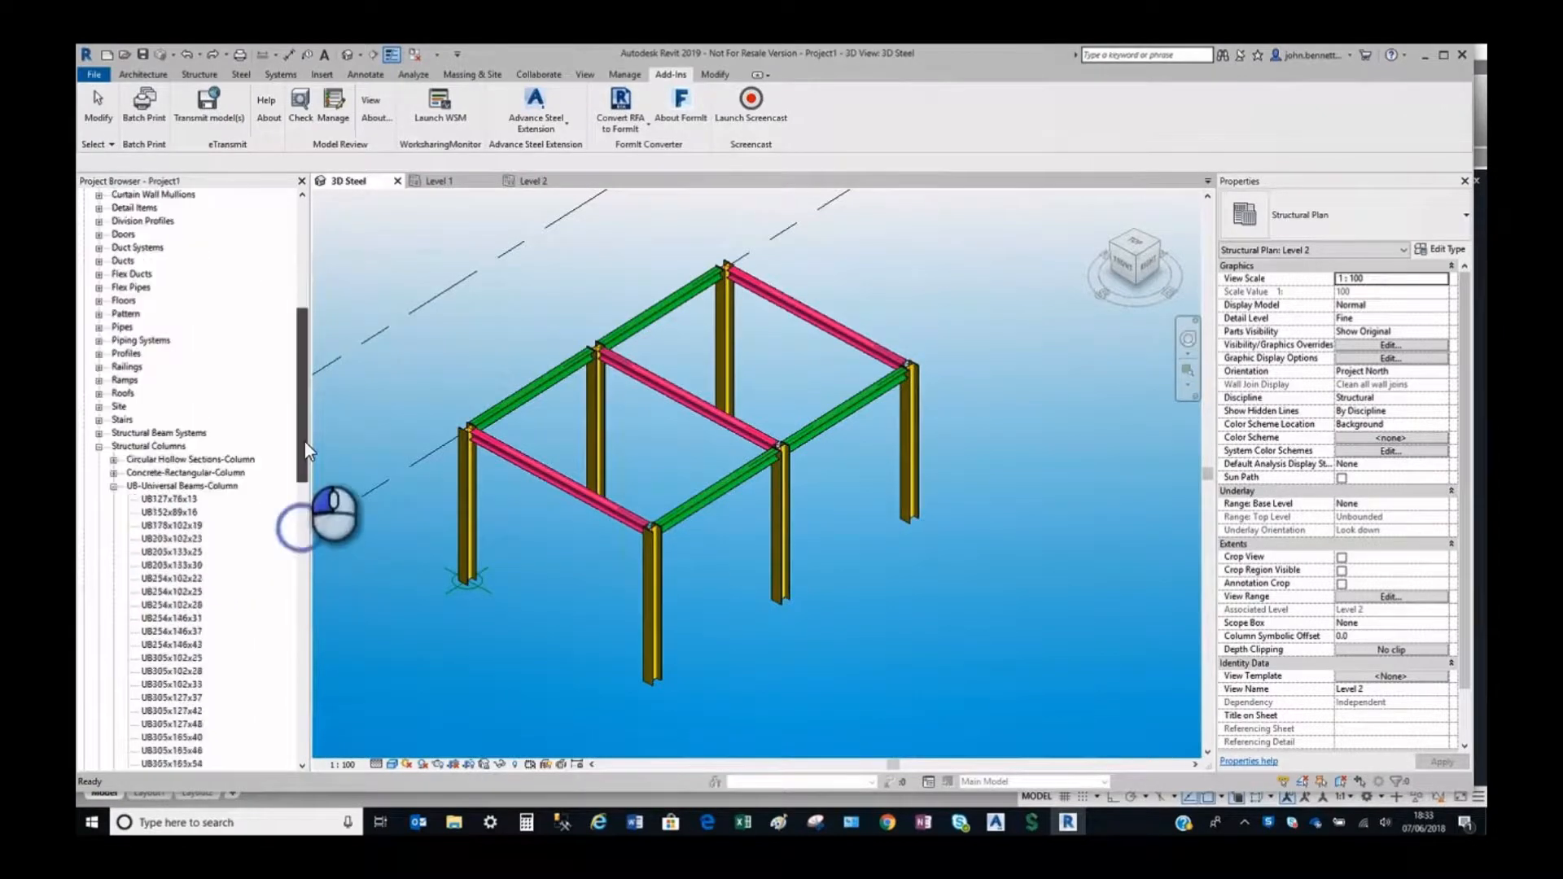
click(113, 486)
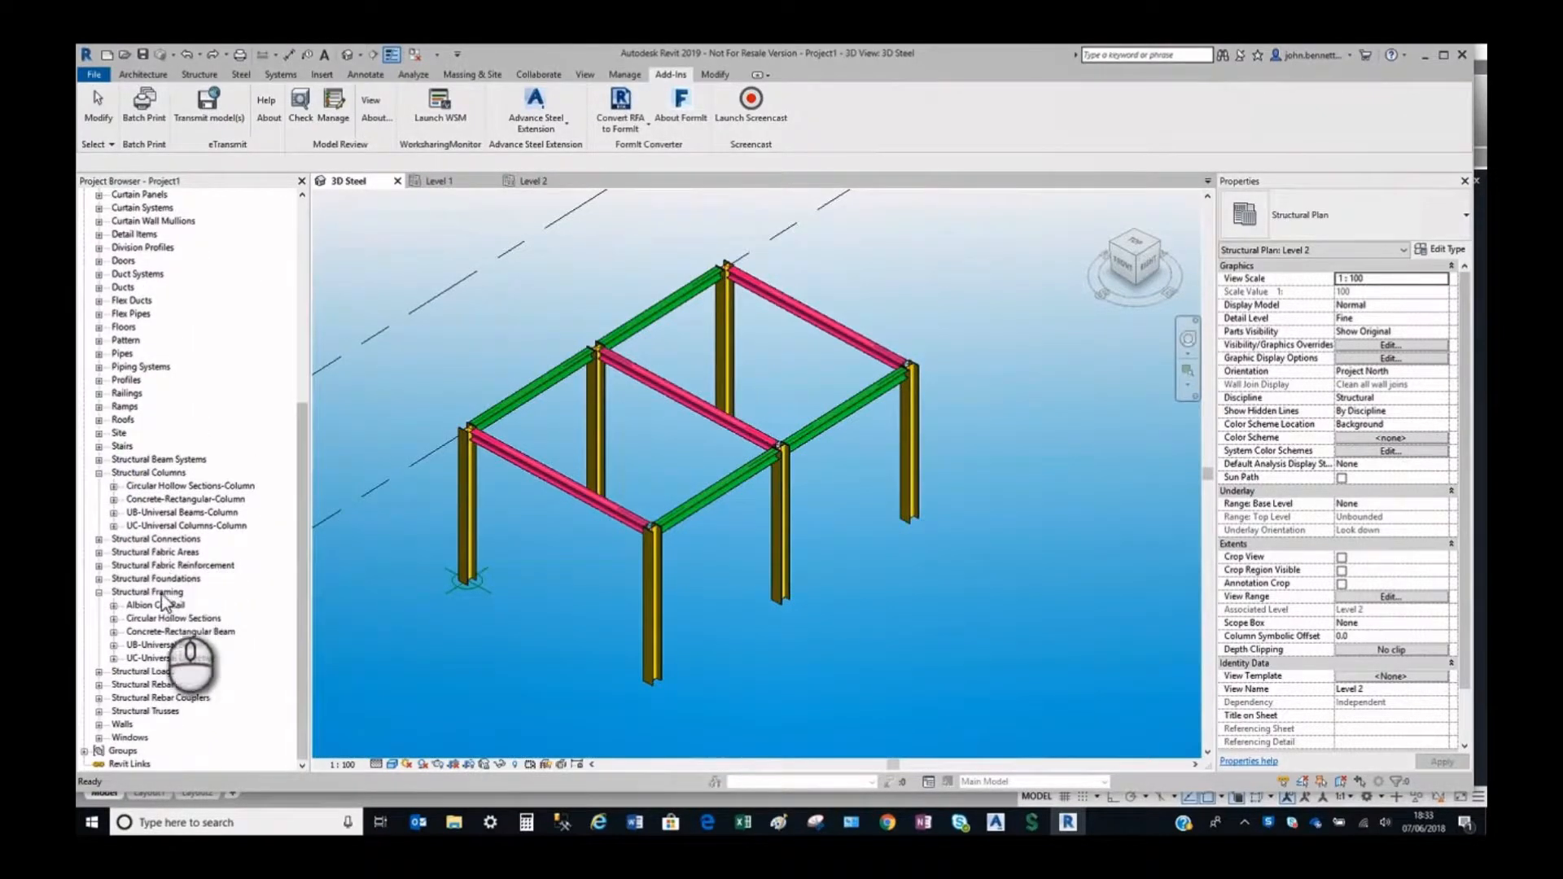
Inspect the structural material assigned to the corner column at the origin, including its graphics settings in the Material Browser.
click(499, 558)
click(472, 518)
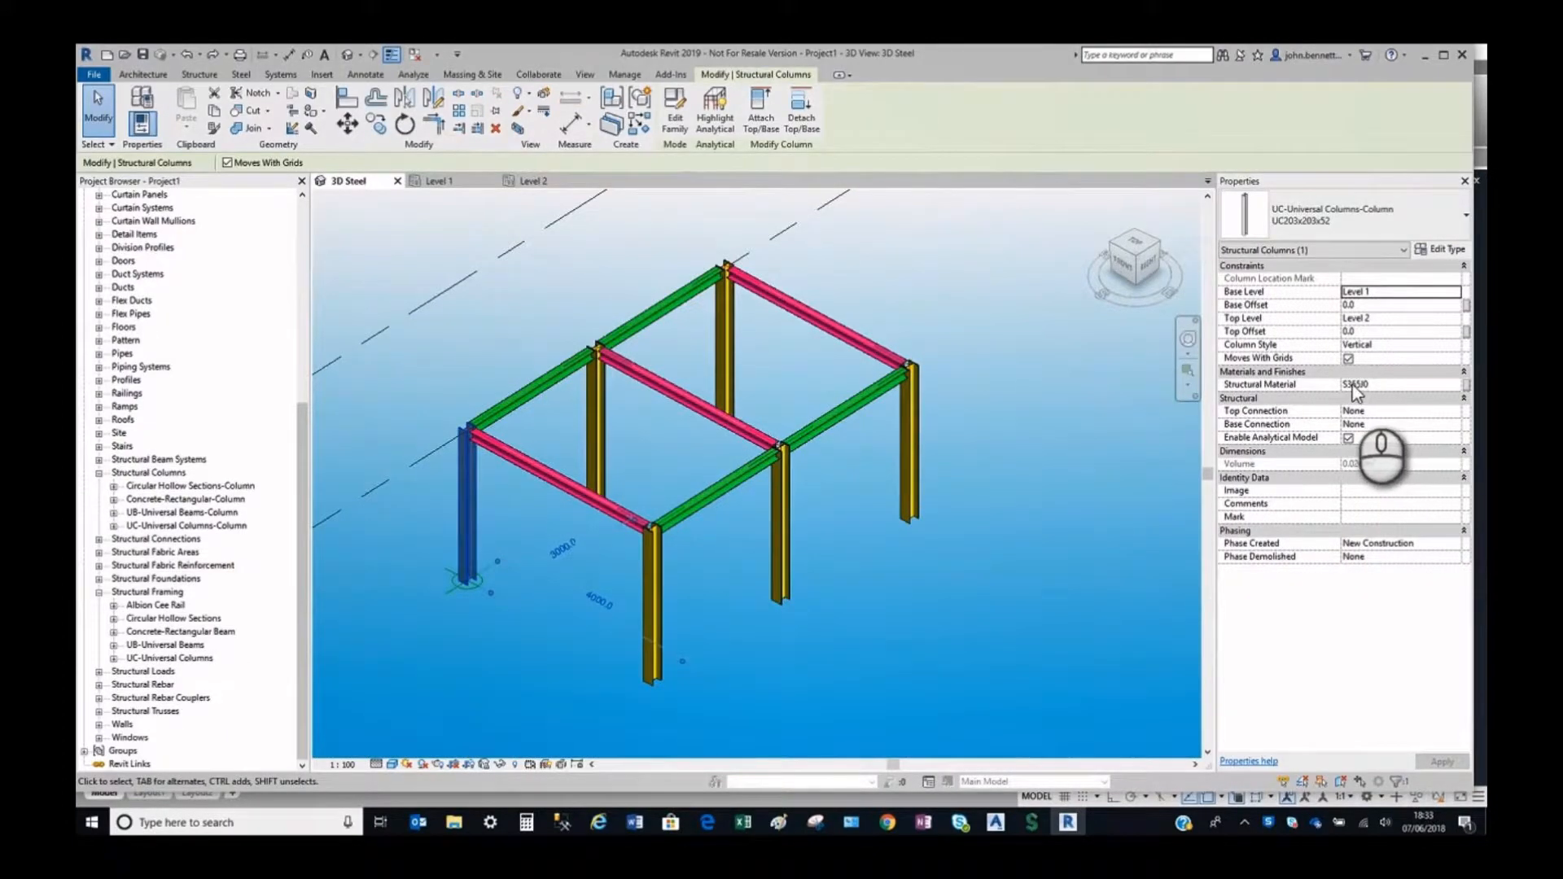
click(1352, 386)
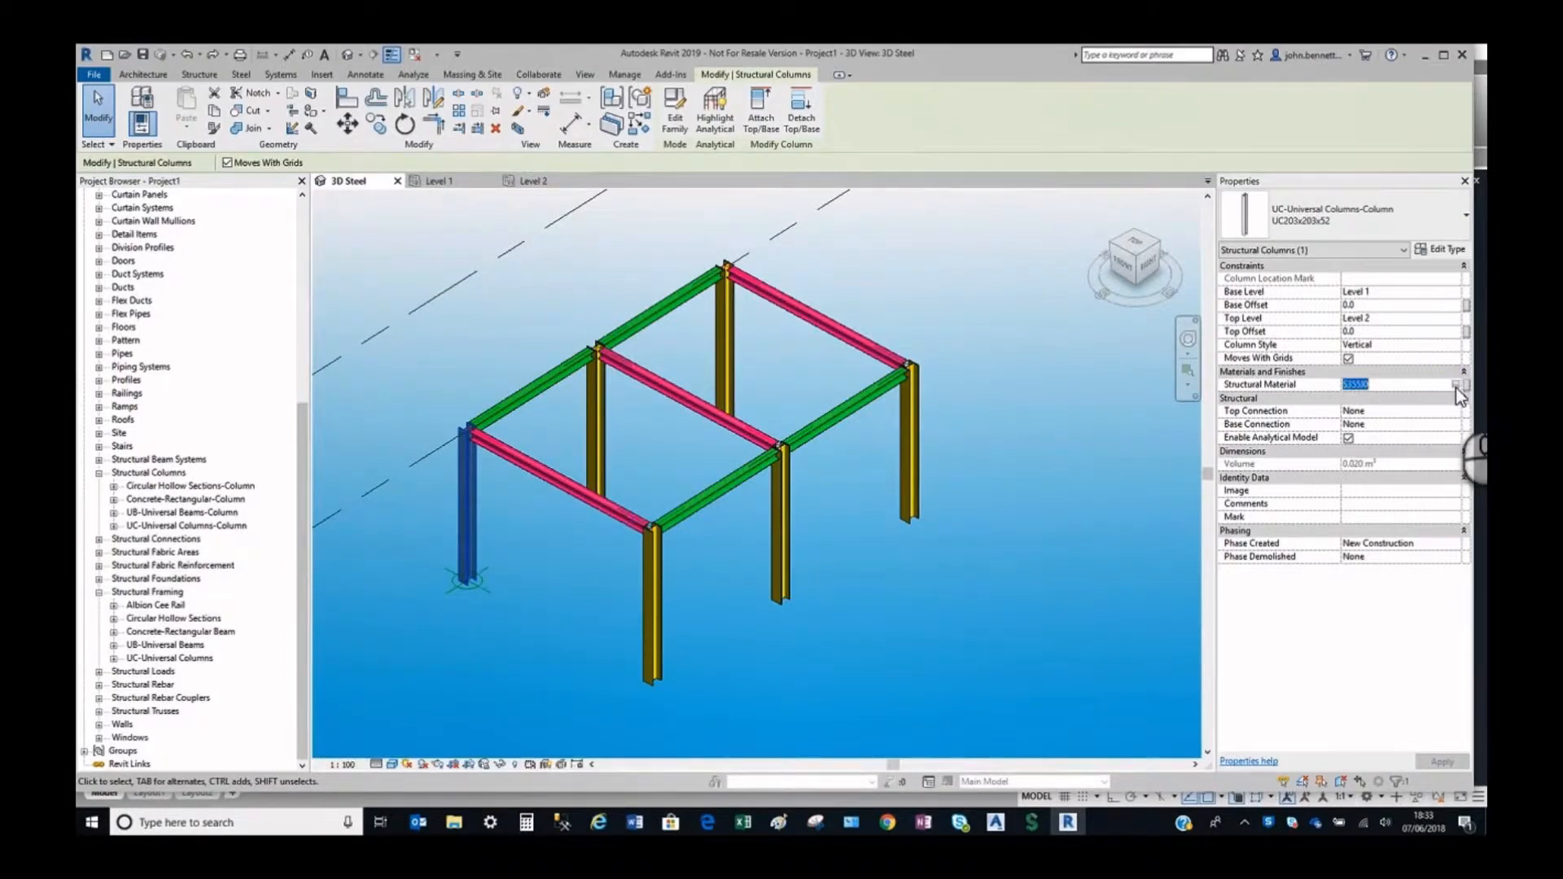
click(1456, 387)
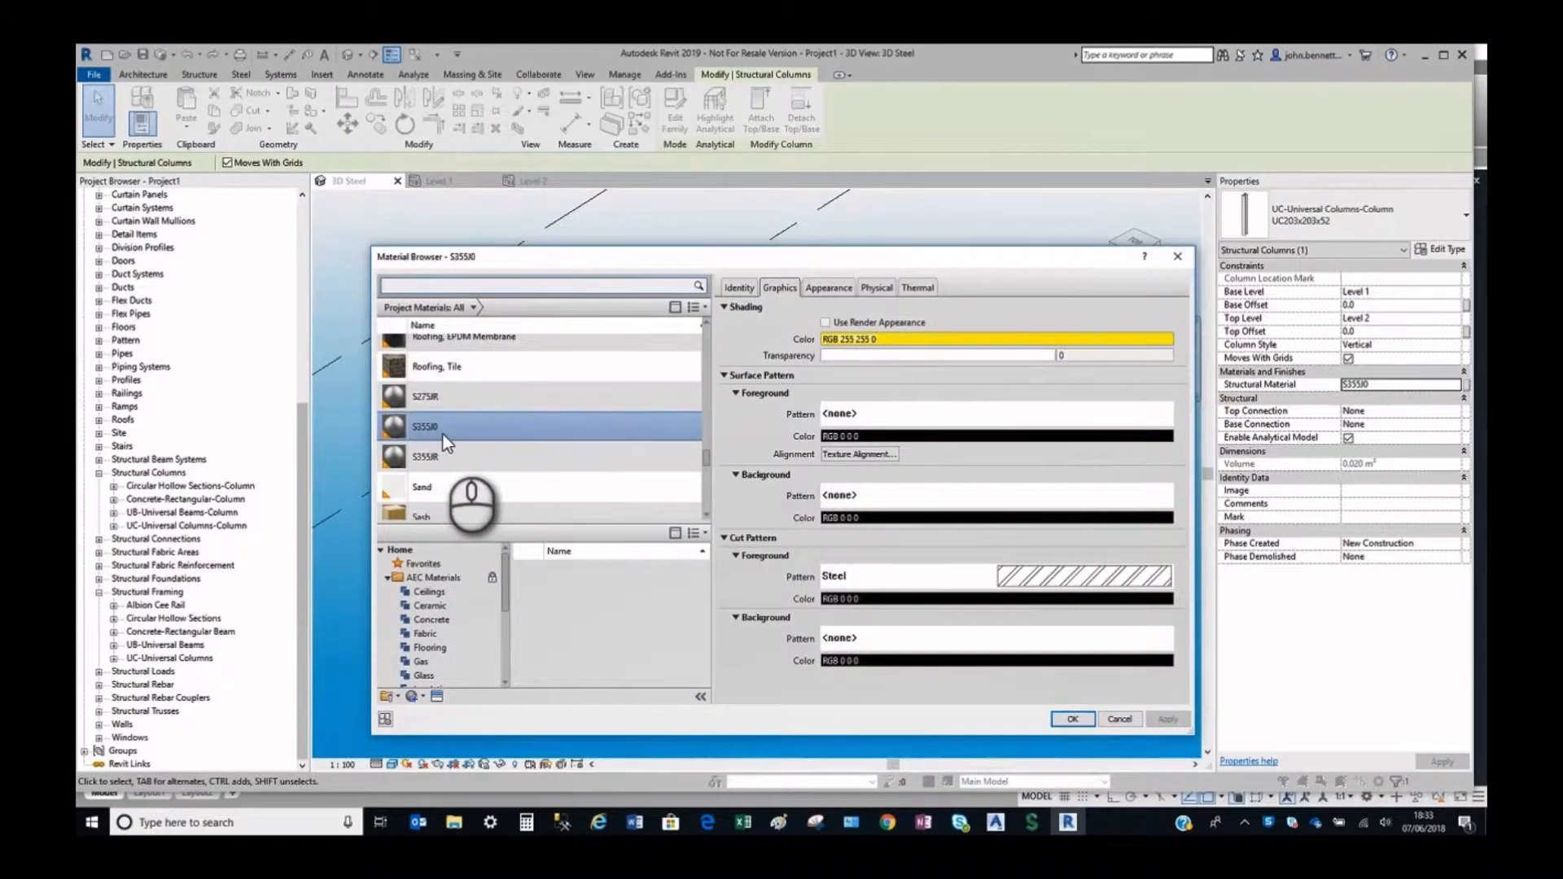
scroll(443, 434, down, 1)
click(1114, 720)
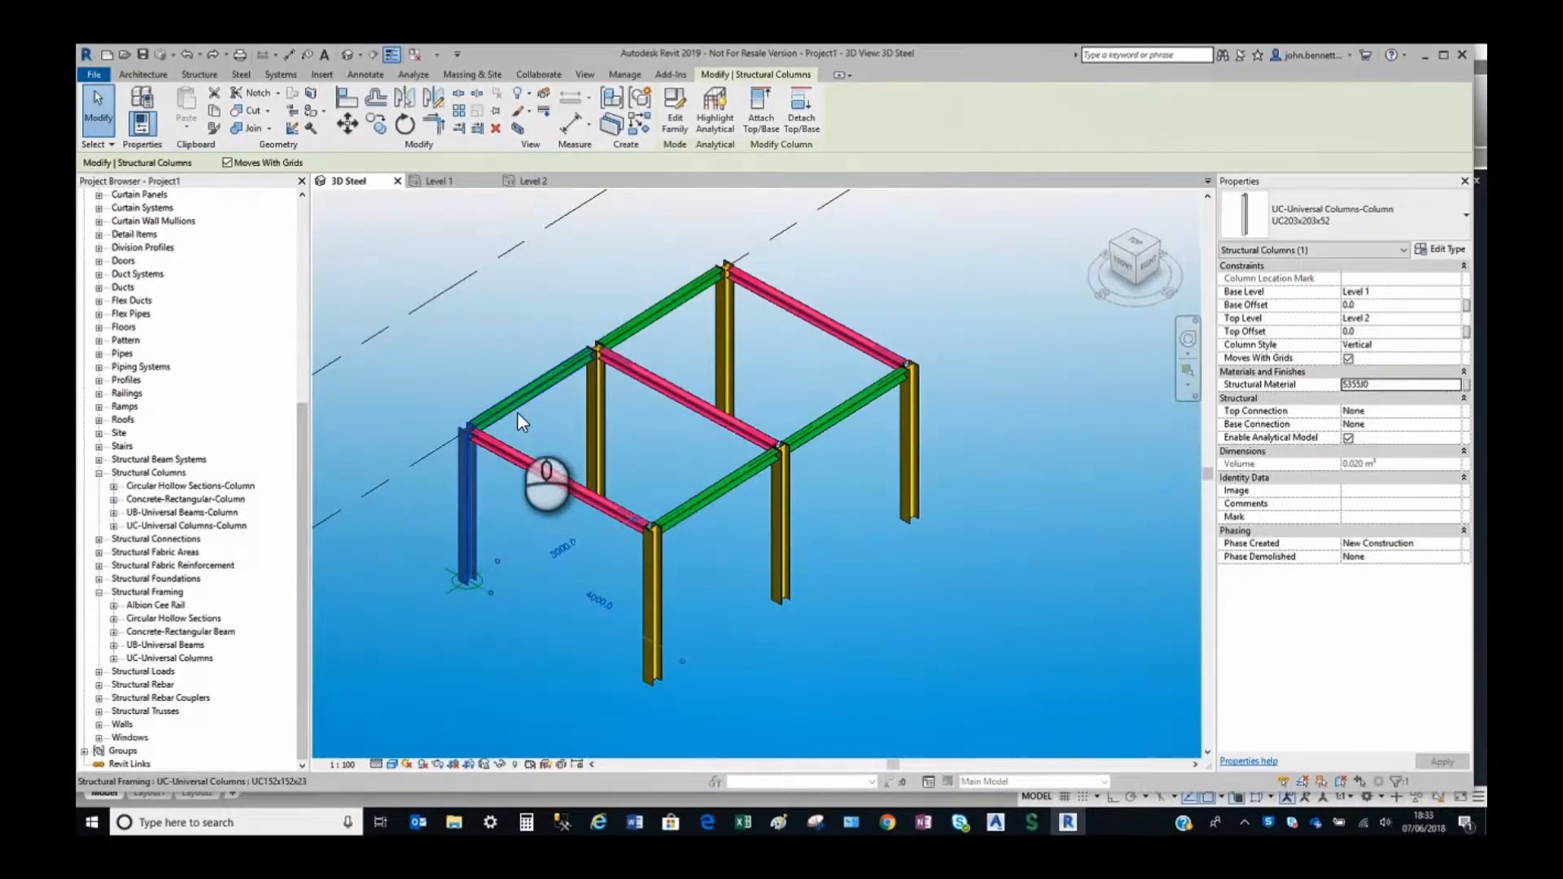
Inspect the structural material of the green beam beside that corner column in the Material Browser, and deselect the beam.
click(516, 417)
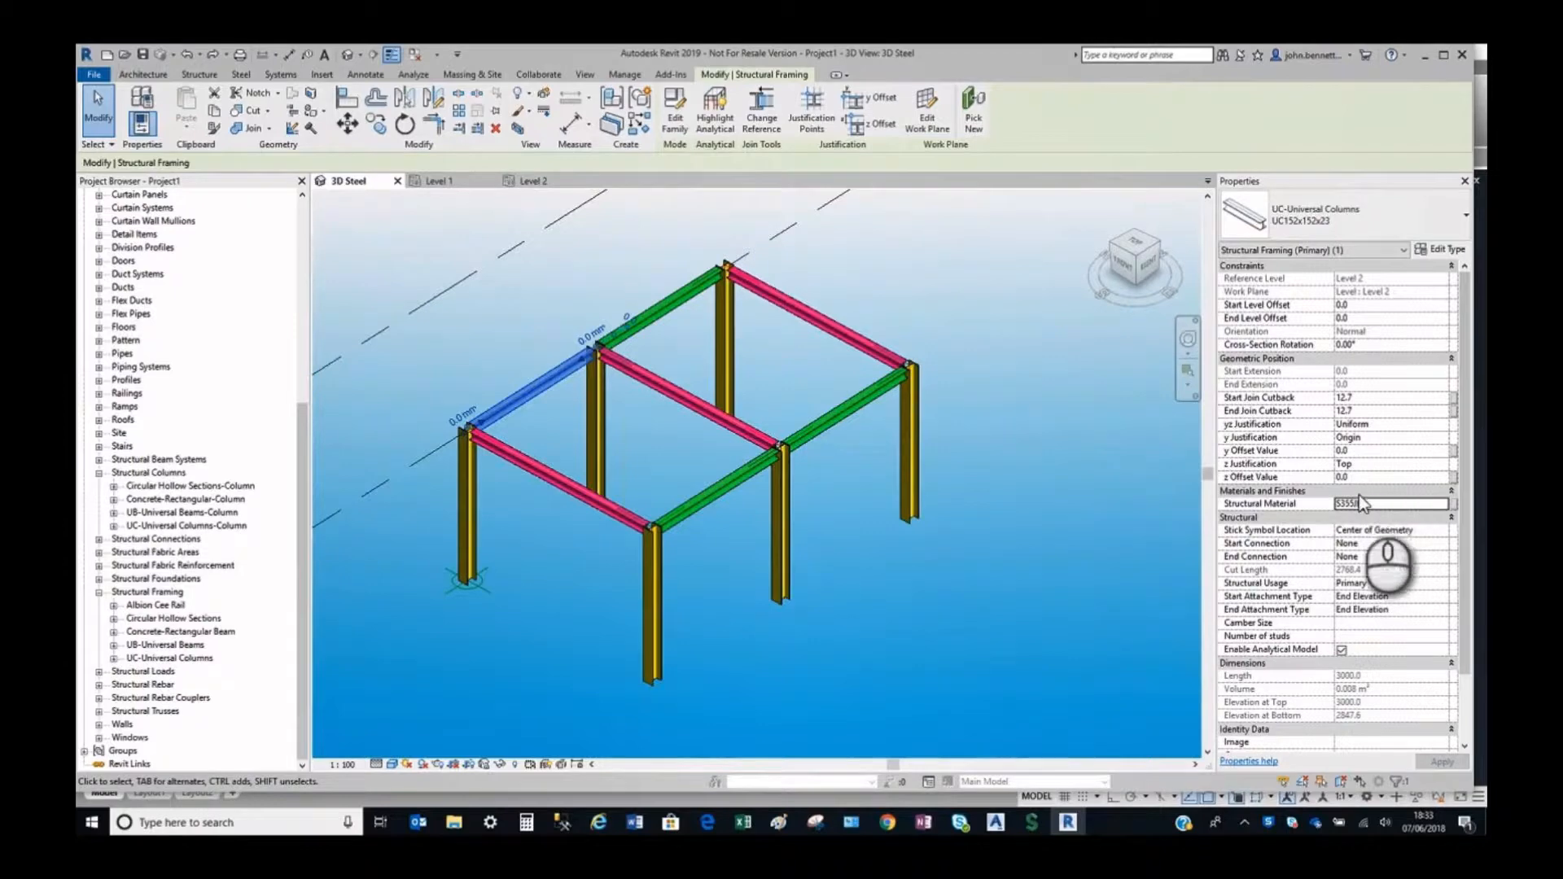
click(1398, 504)
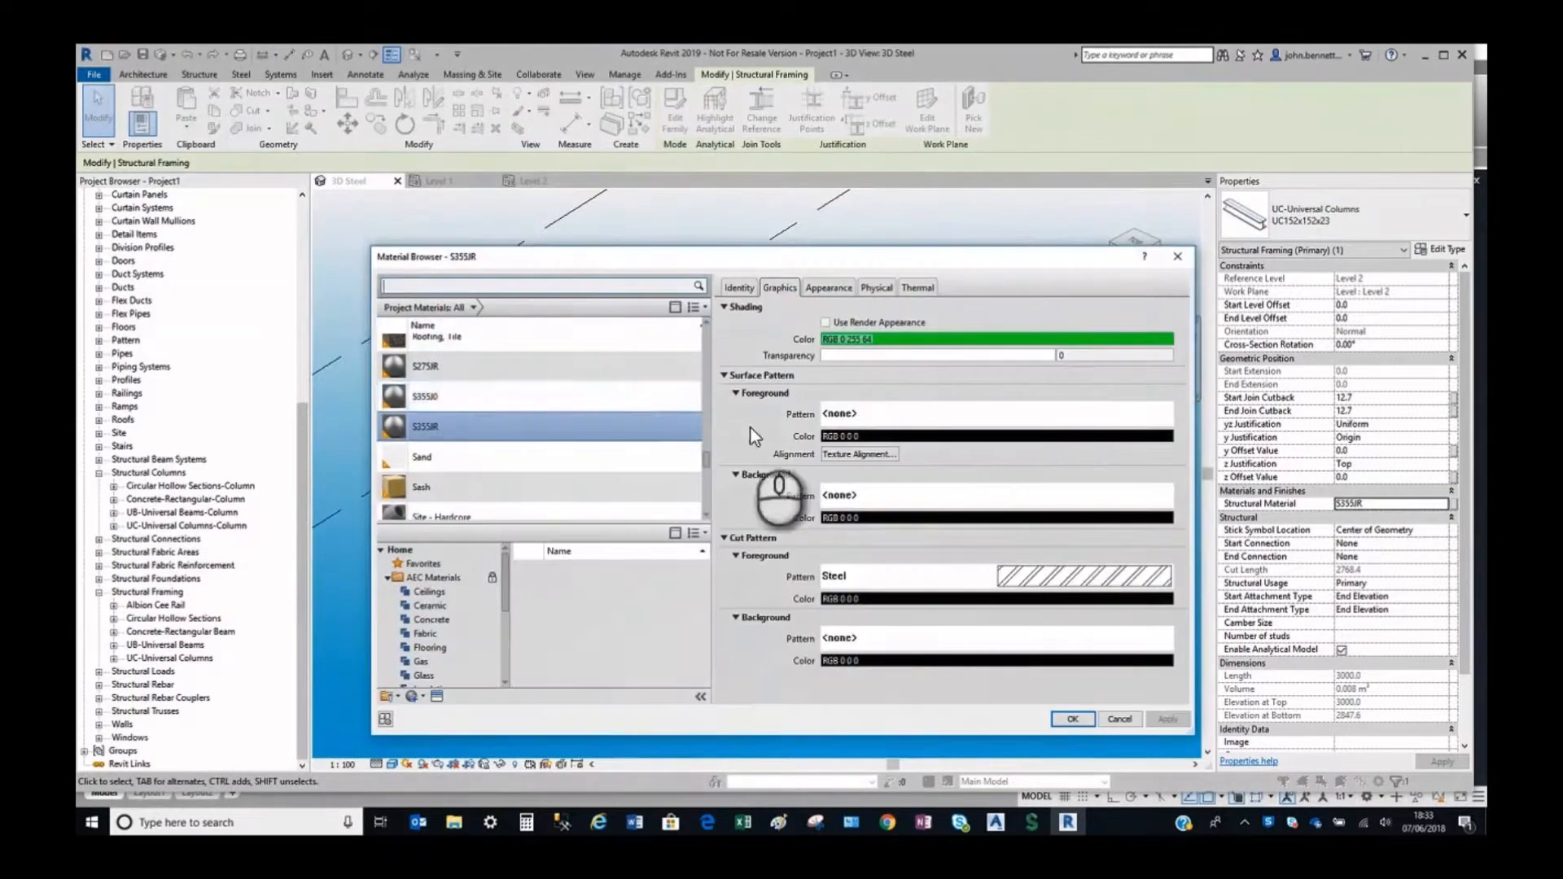
scroll(522, 423, down, 1)
click(1106, 717)
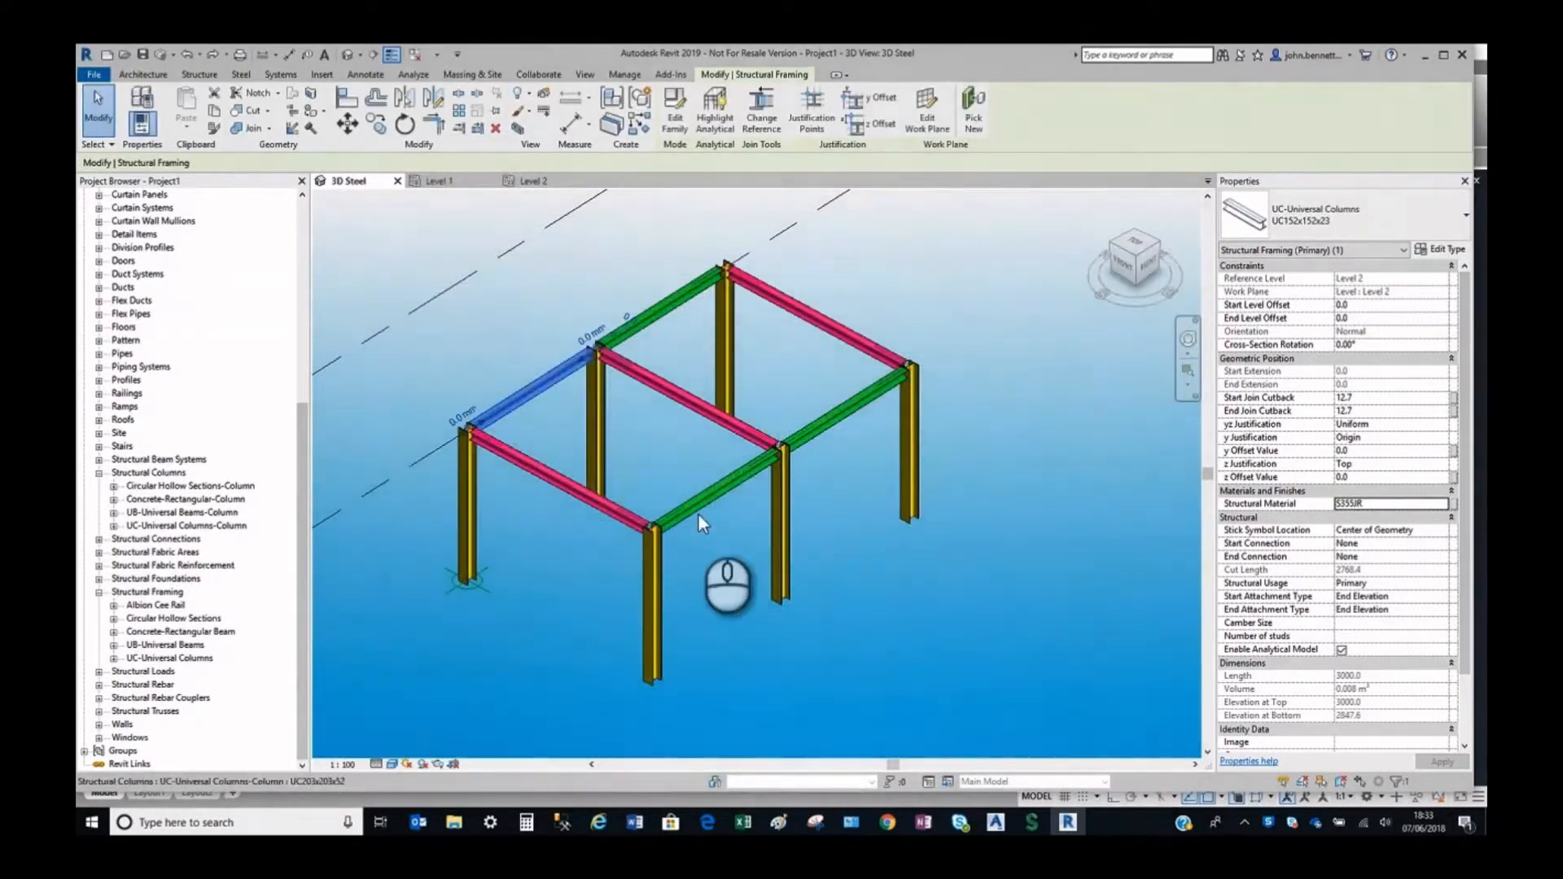
click(652, 437)
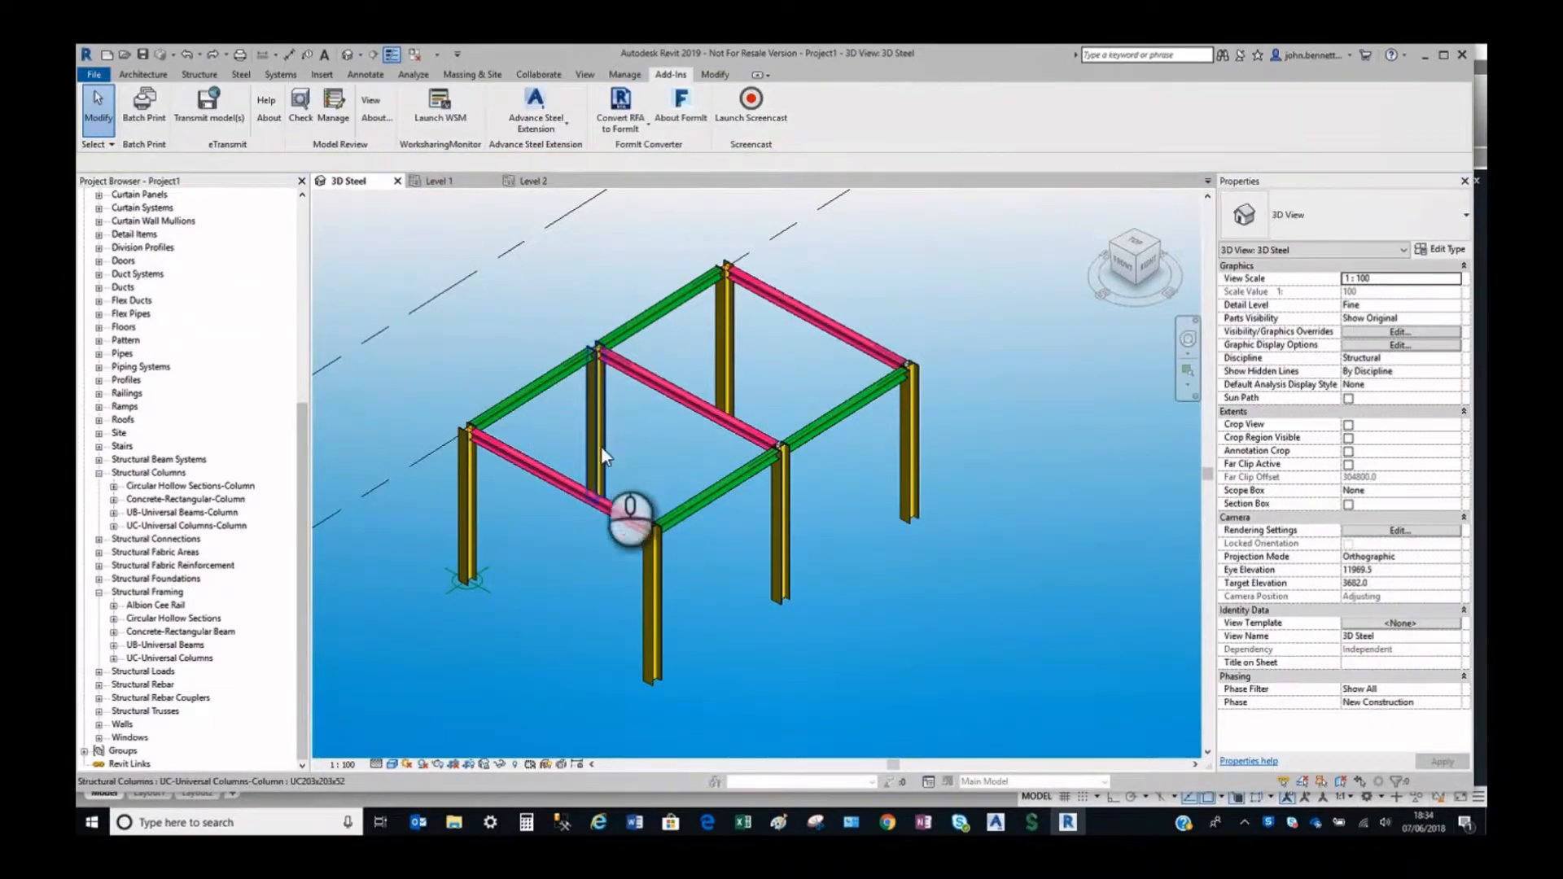
Review the Advance Steel Extension settings for library paths and export options.
click(535, 131)
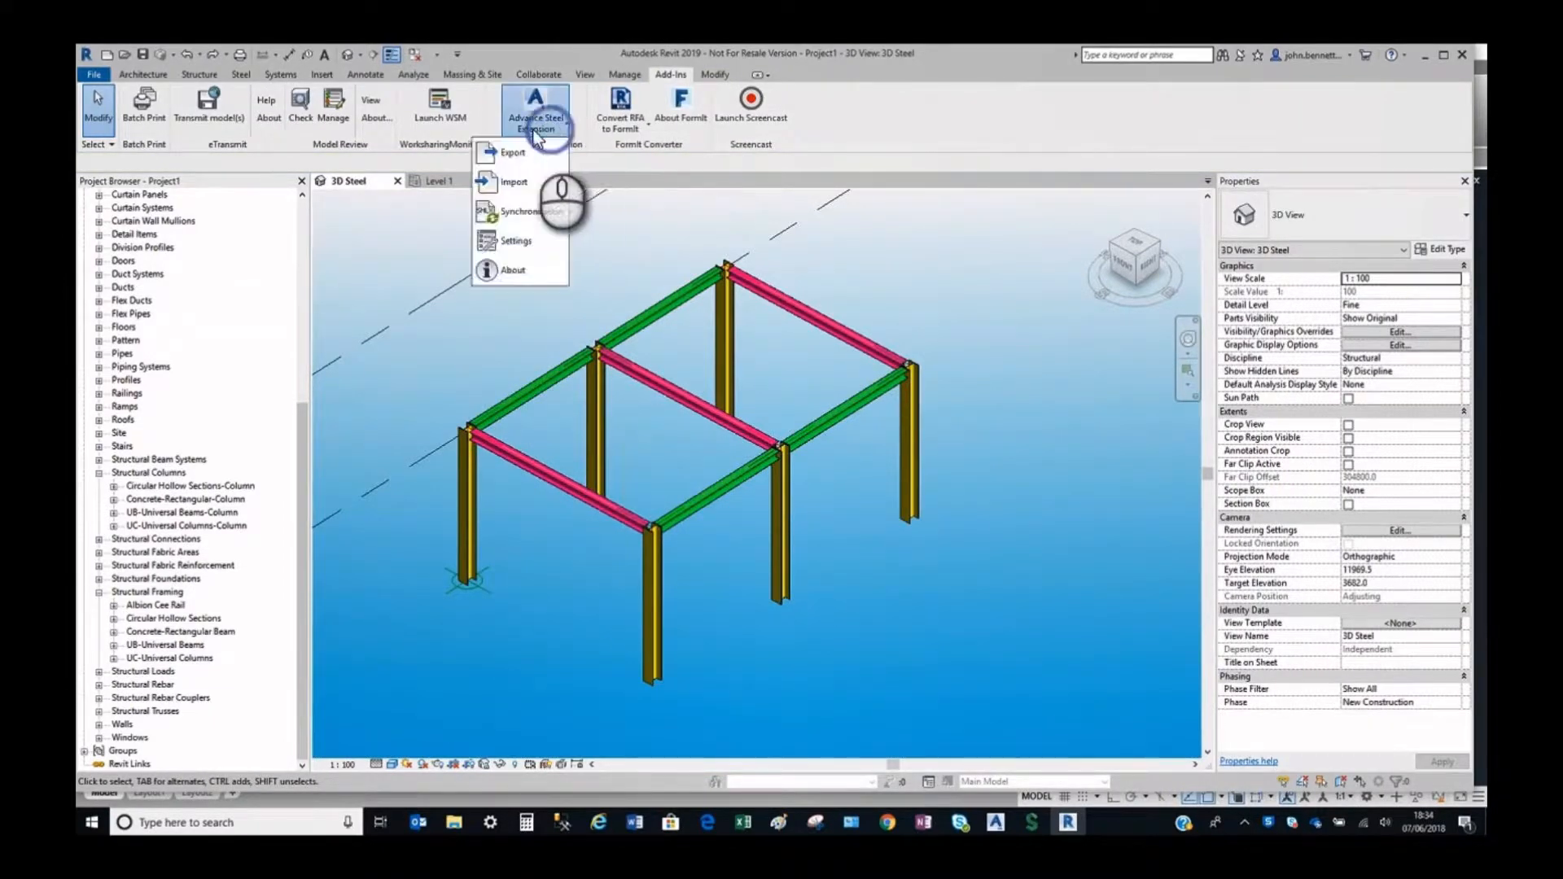
click(497, 244)
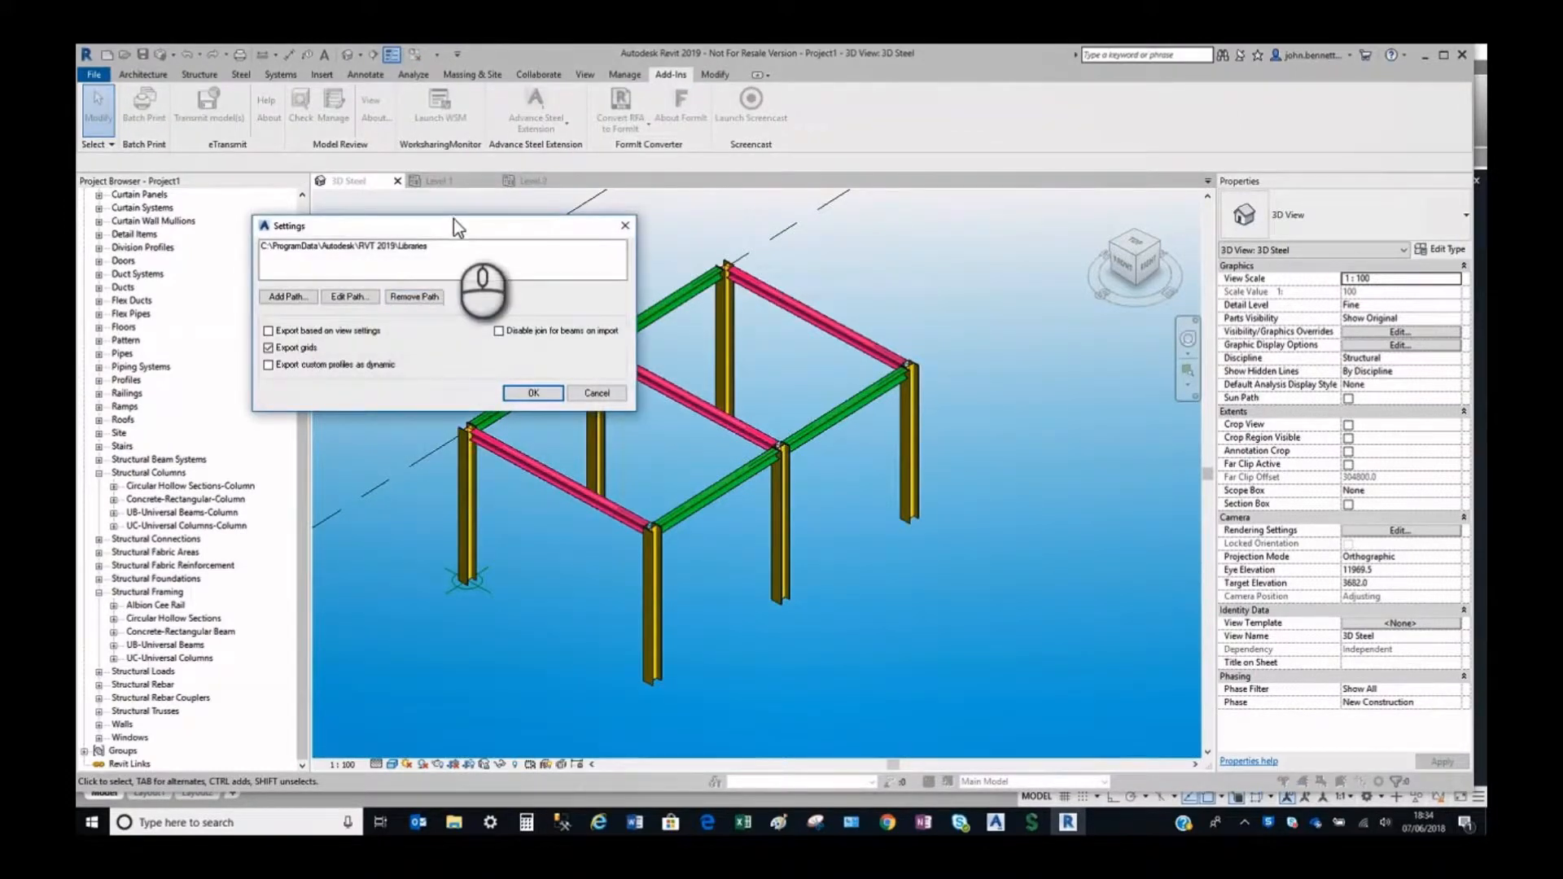
drag(453, 218, 688, 225)
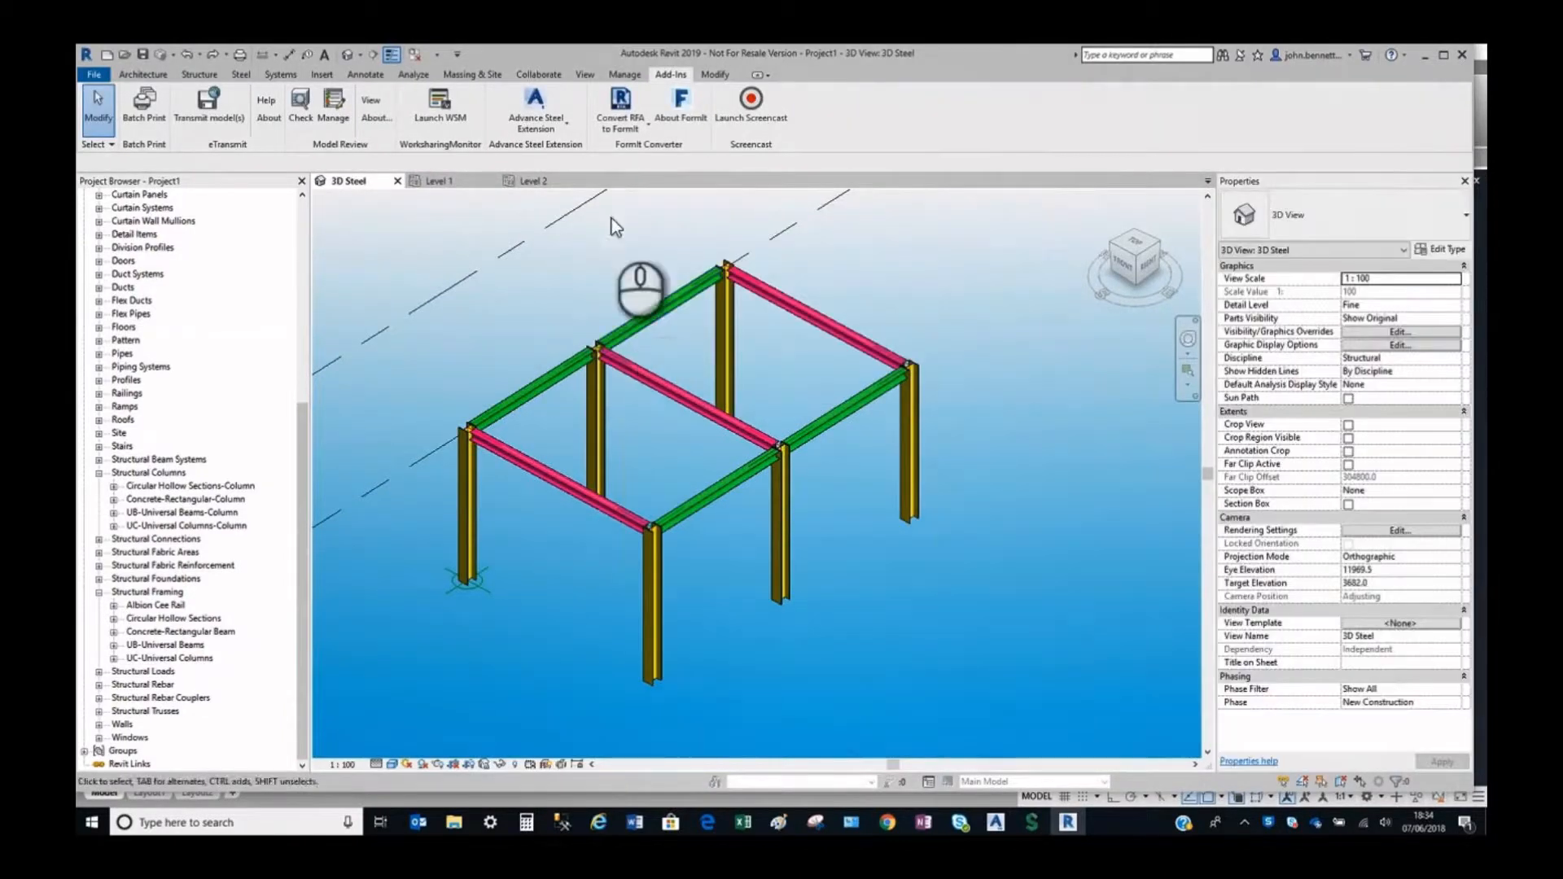
Export the steel model with the Advance Steel Extension as Basic Transfer V1.smlx in folder 070618, replacing the existing file.
click(535, 118)
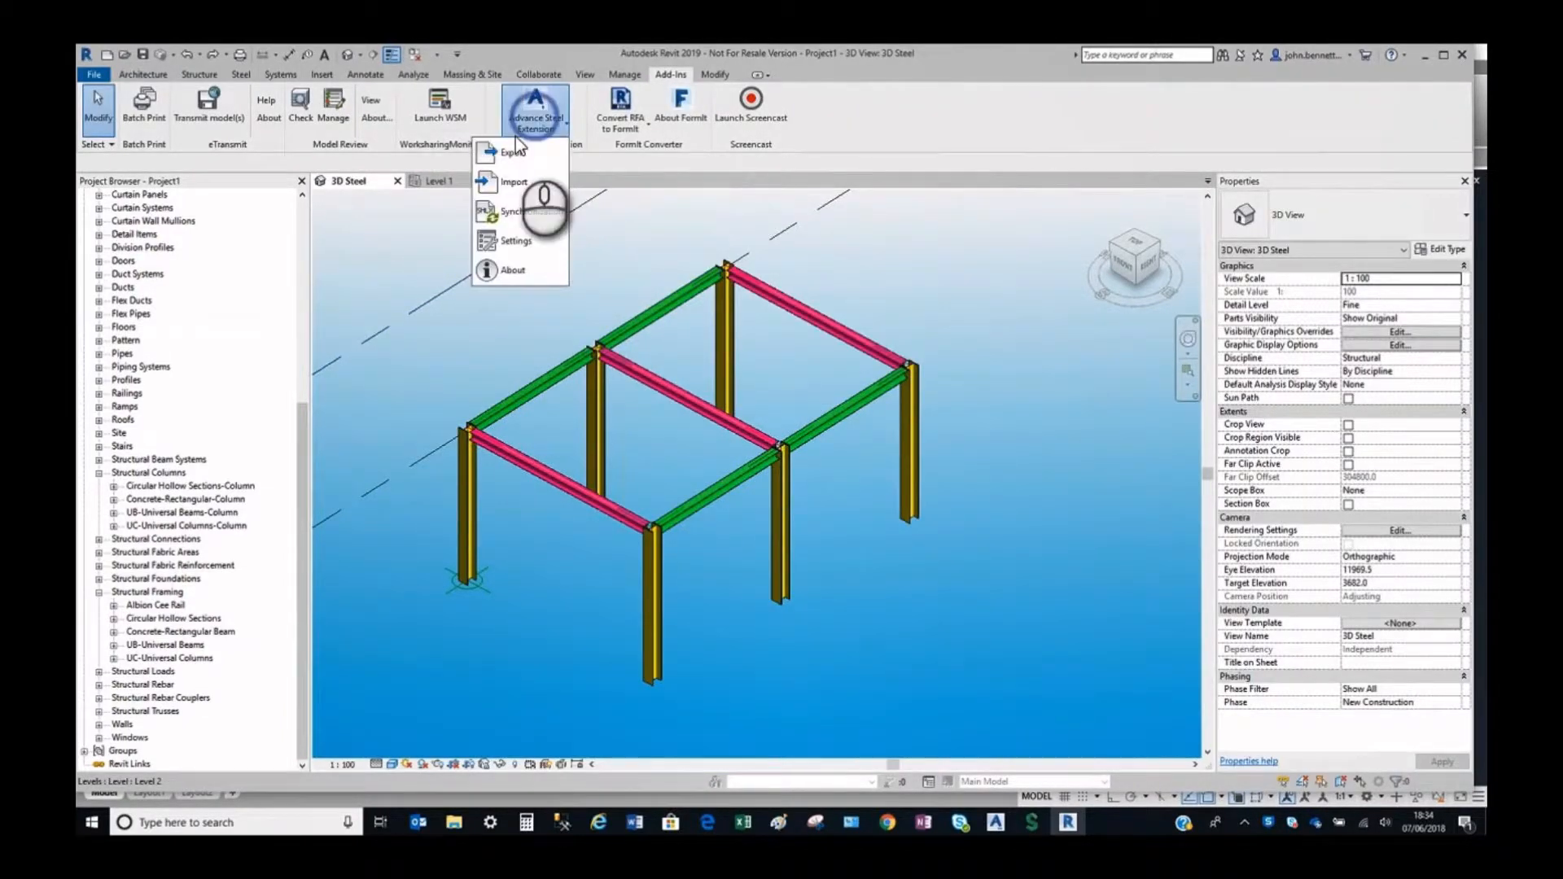
click(509, 157)
click(913, 521)
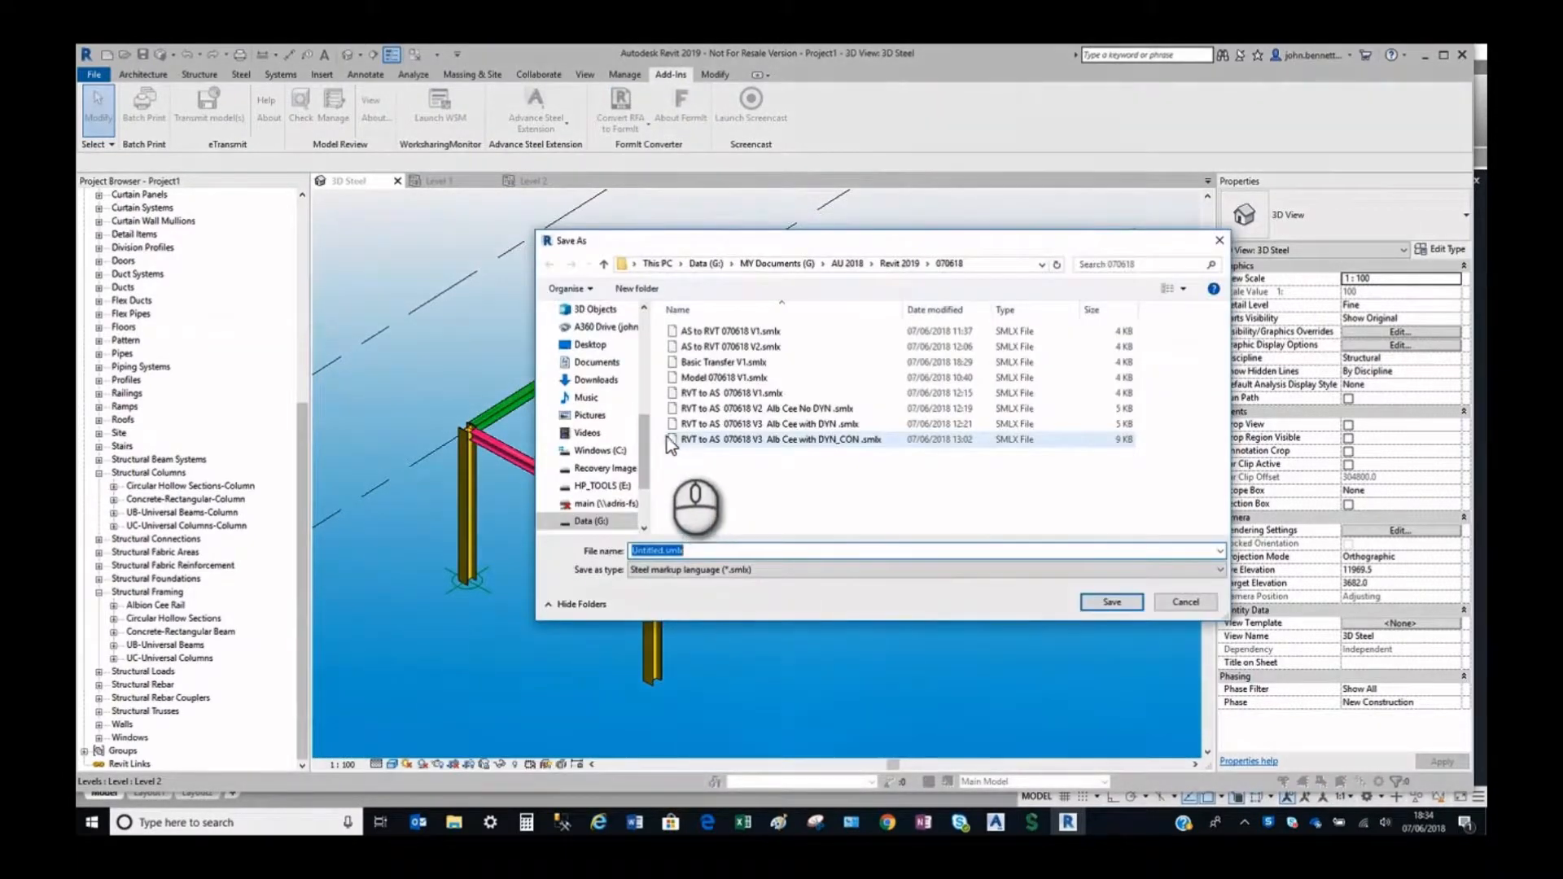
click(701, 366)
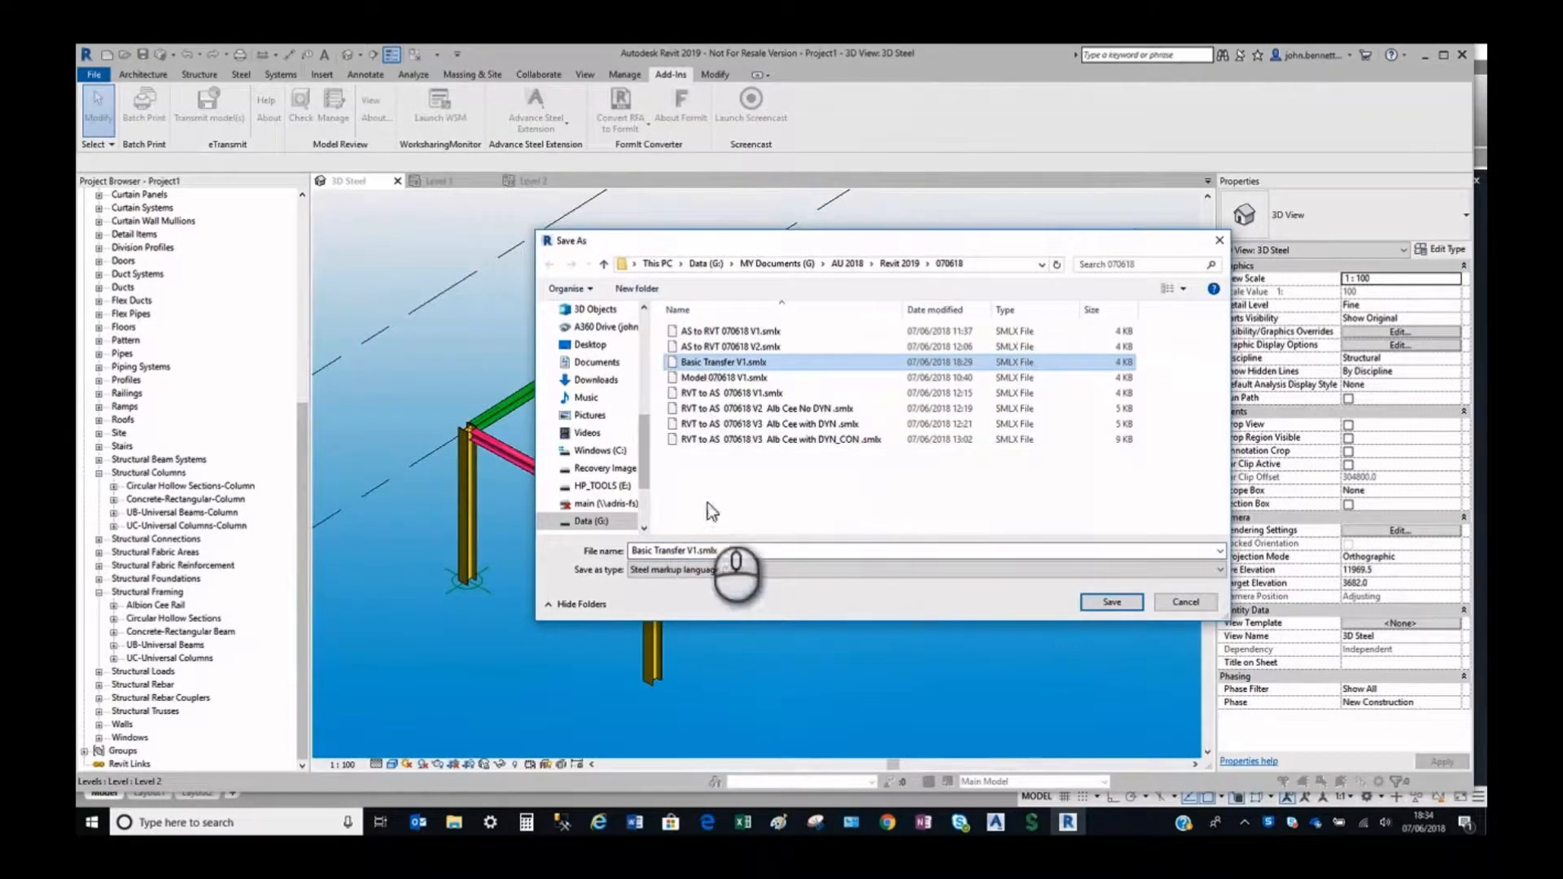
click(696, 552)
click(694, 551)
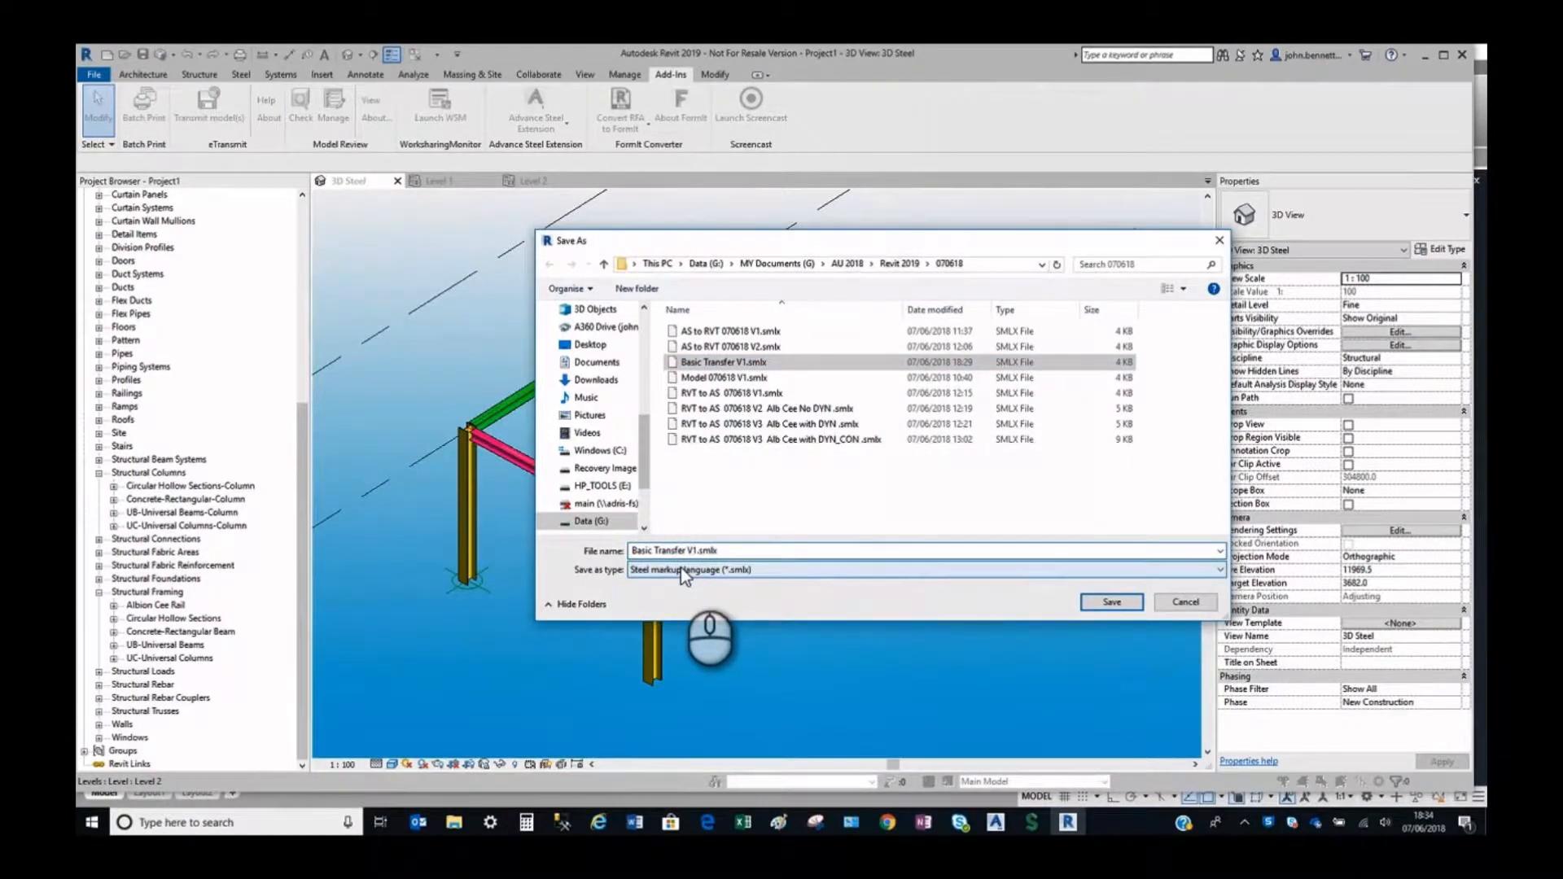
click(1112, 603)
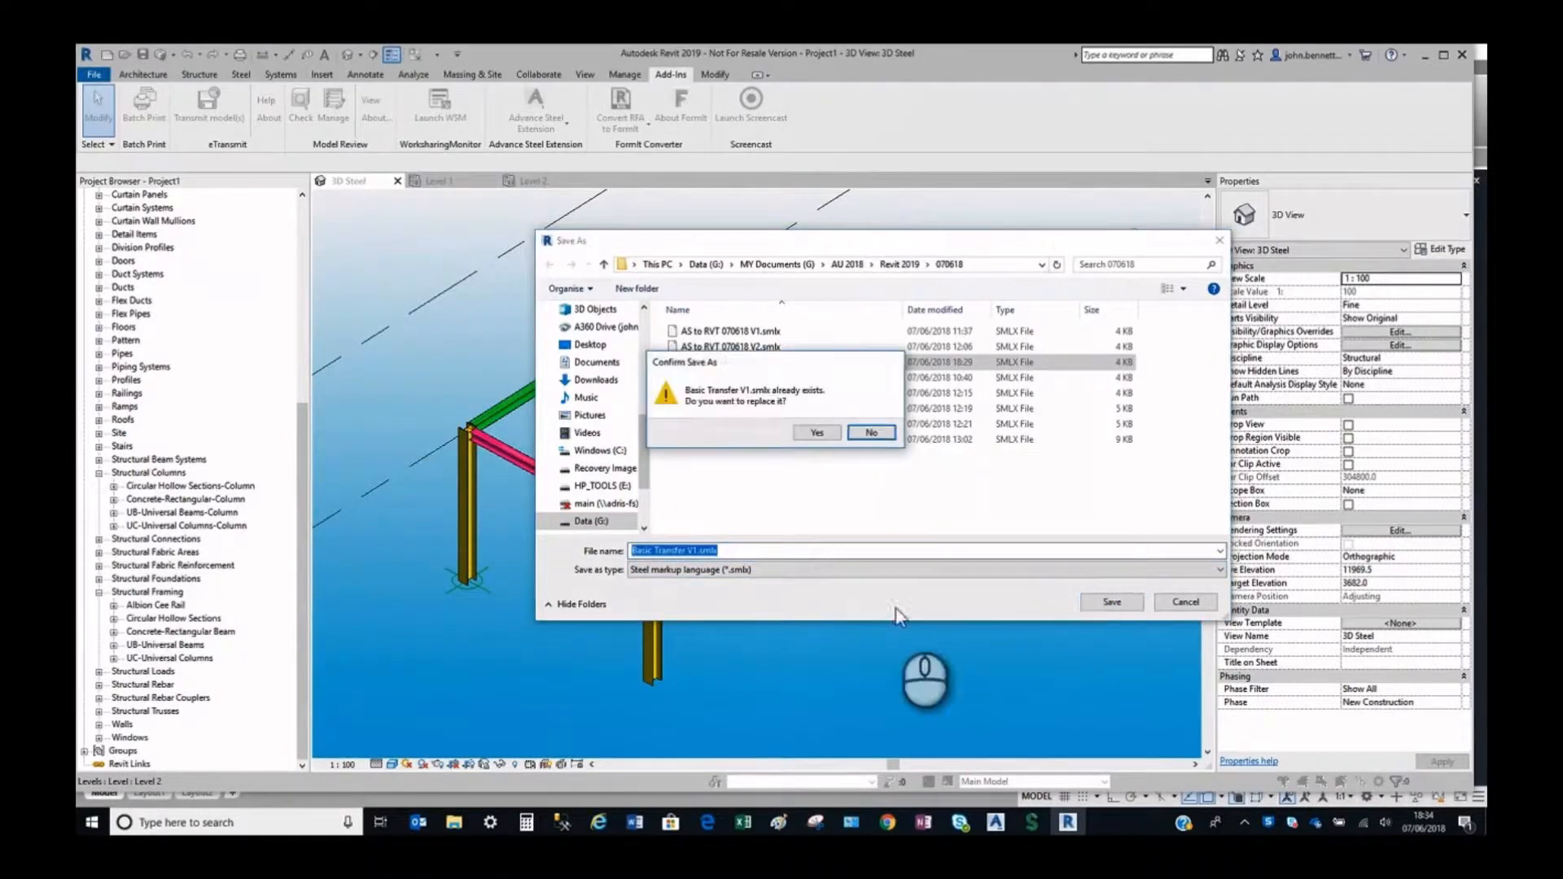
click(872, 433)
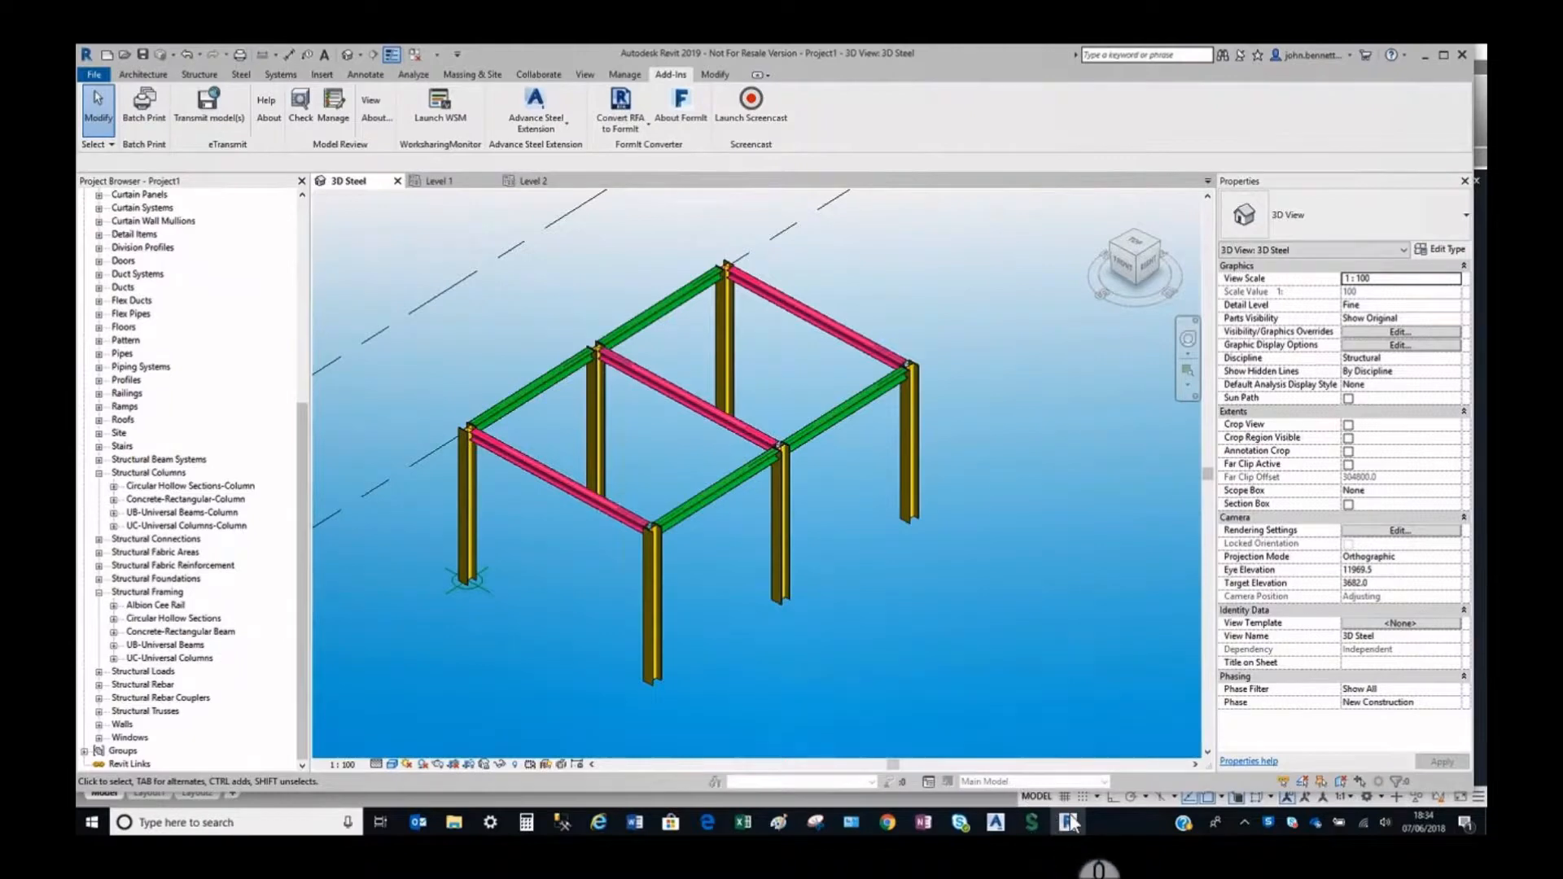
Switch to Advance Steel and set the visual style of Drawing2 to Conceptual.
click(995, 822)
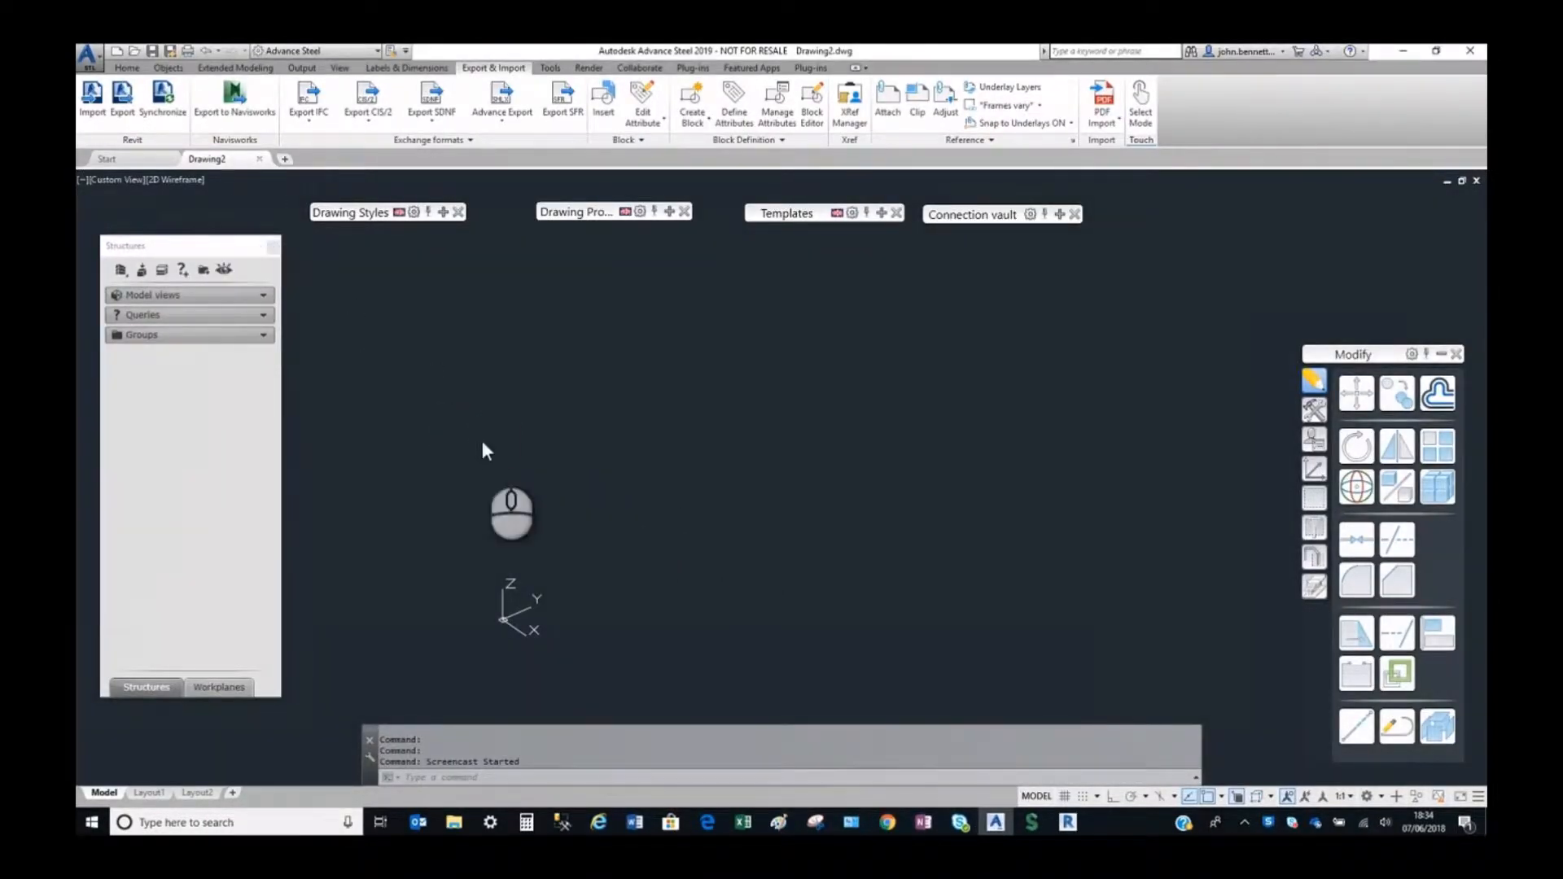
click(176, 177)
click(209, 214)
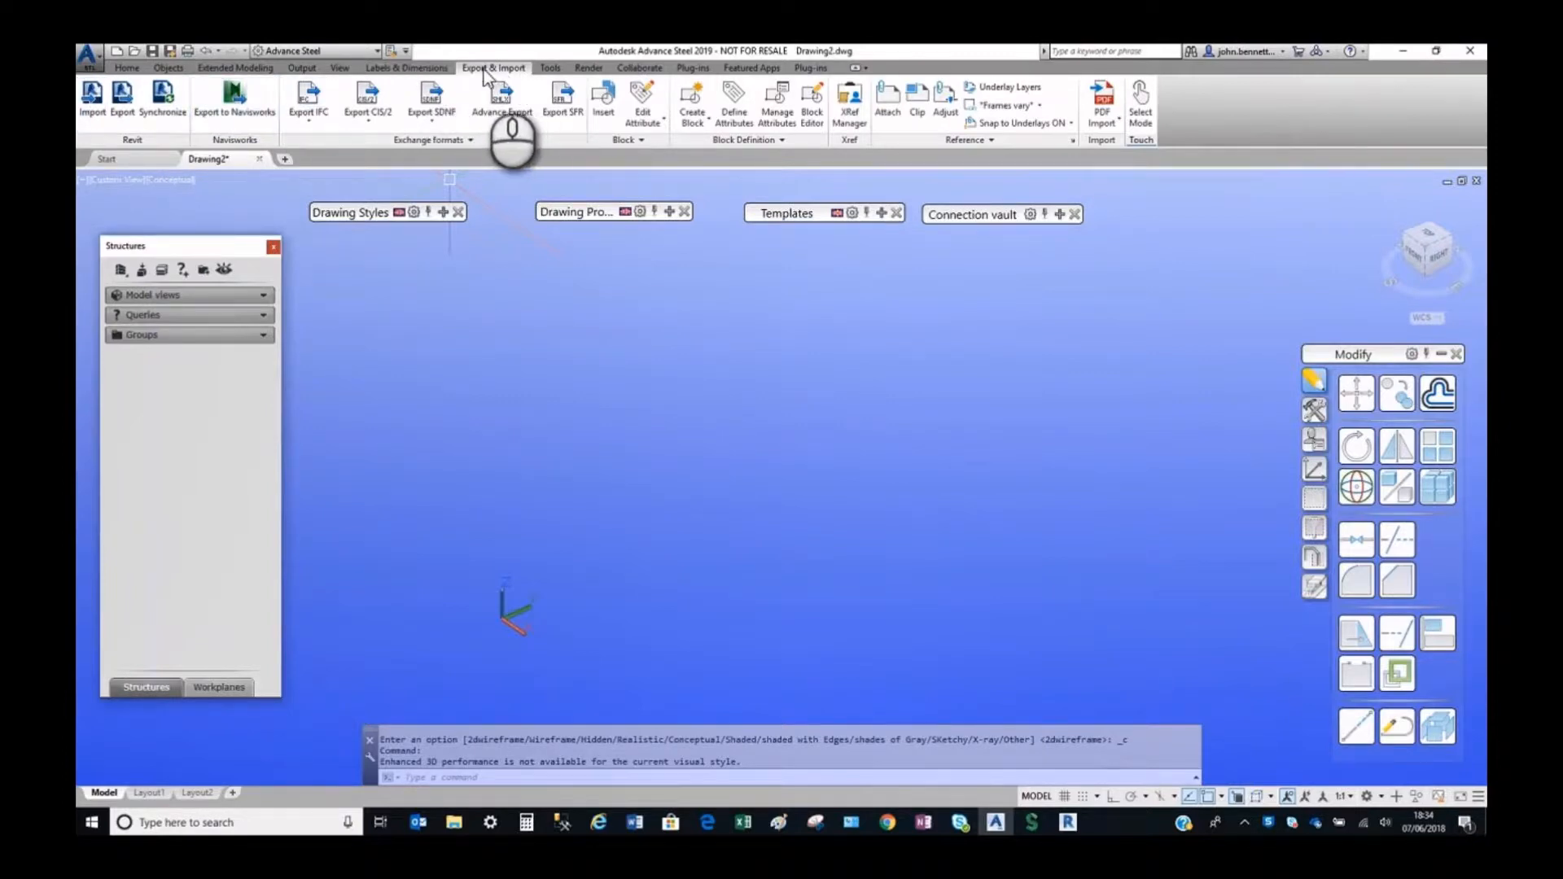
Import the Revit model from Basic Transfer V1.smlx into the drawing.
click(90, 96)
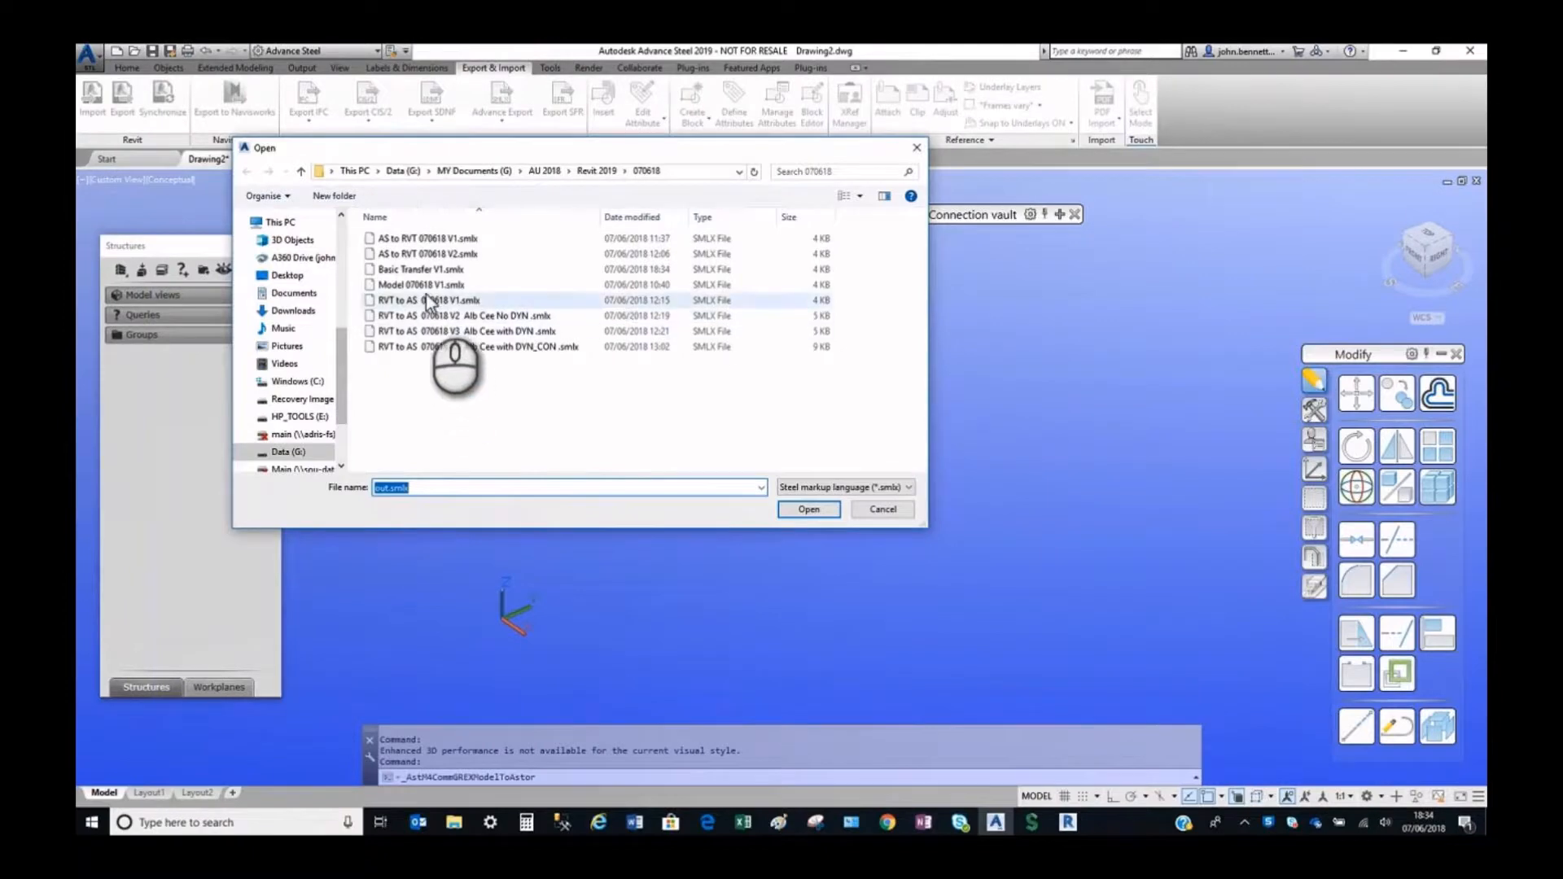
click(413, 285)
click(415, 269)
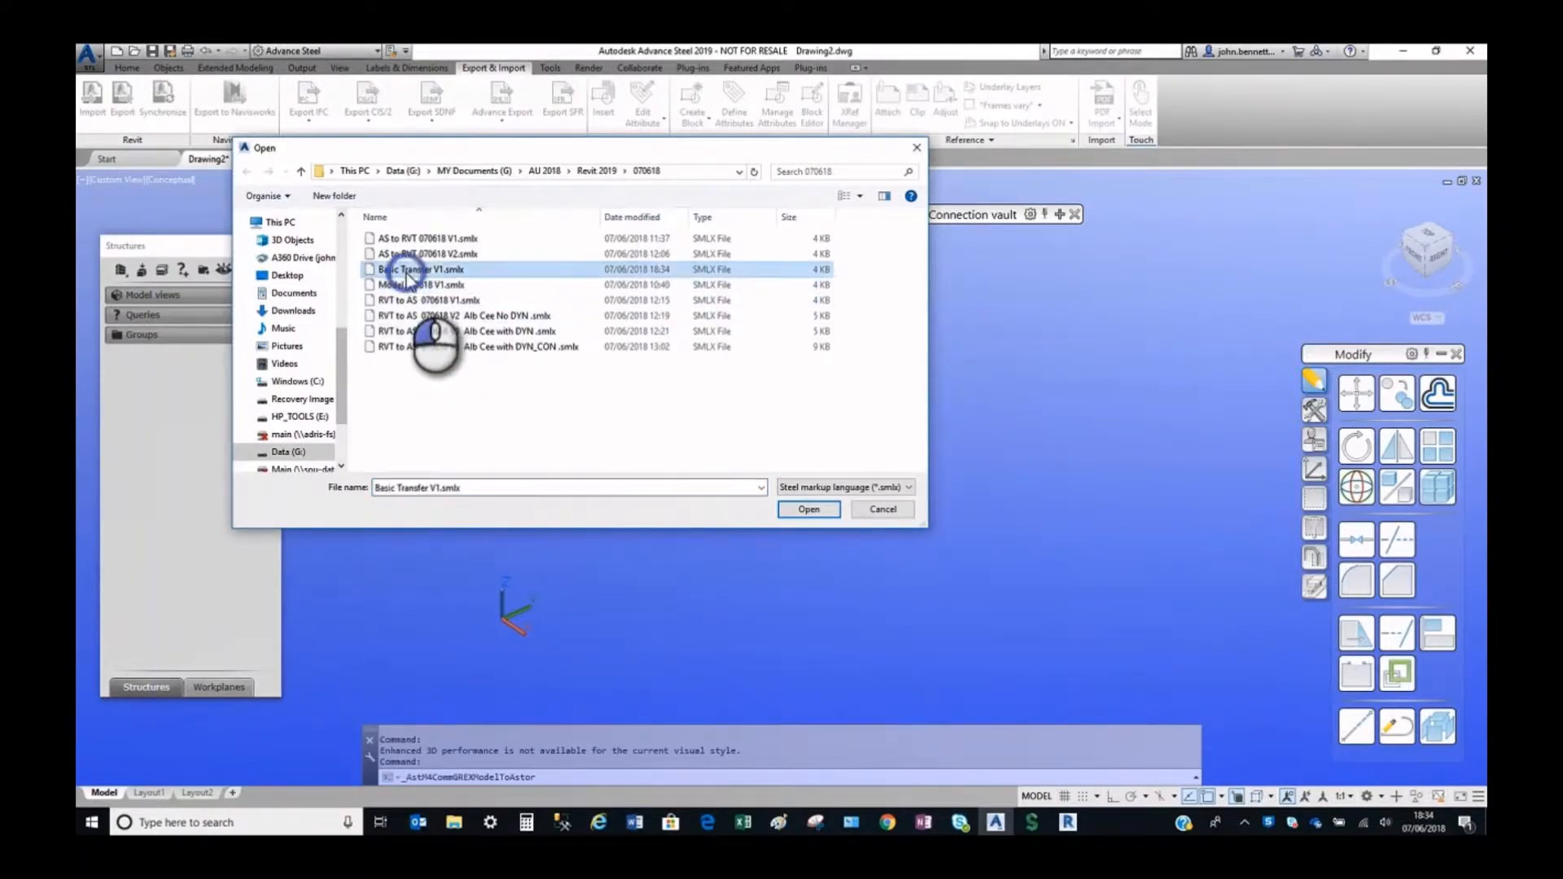
click(809, 509)
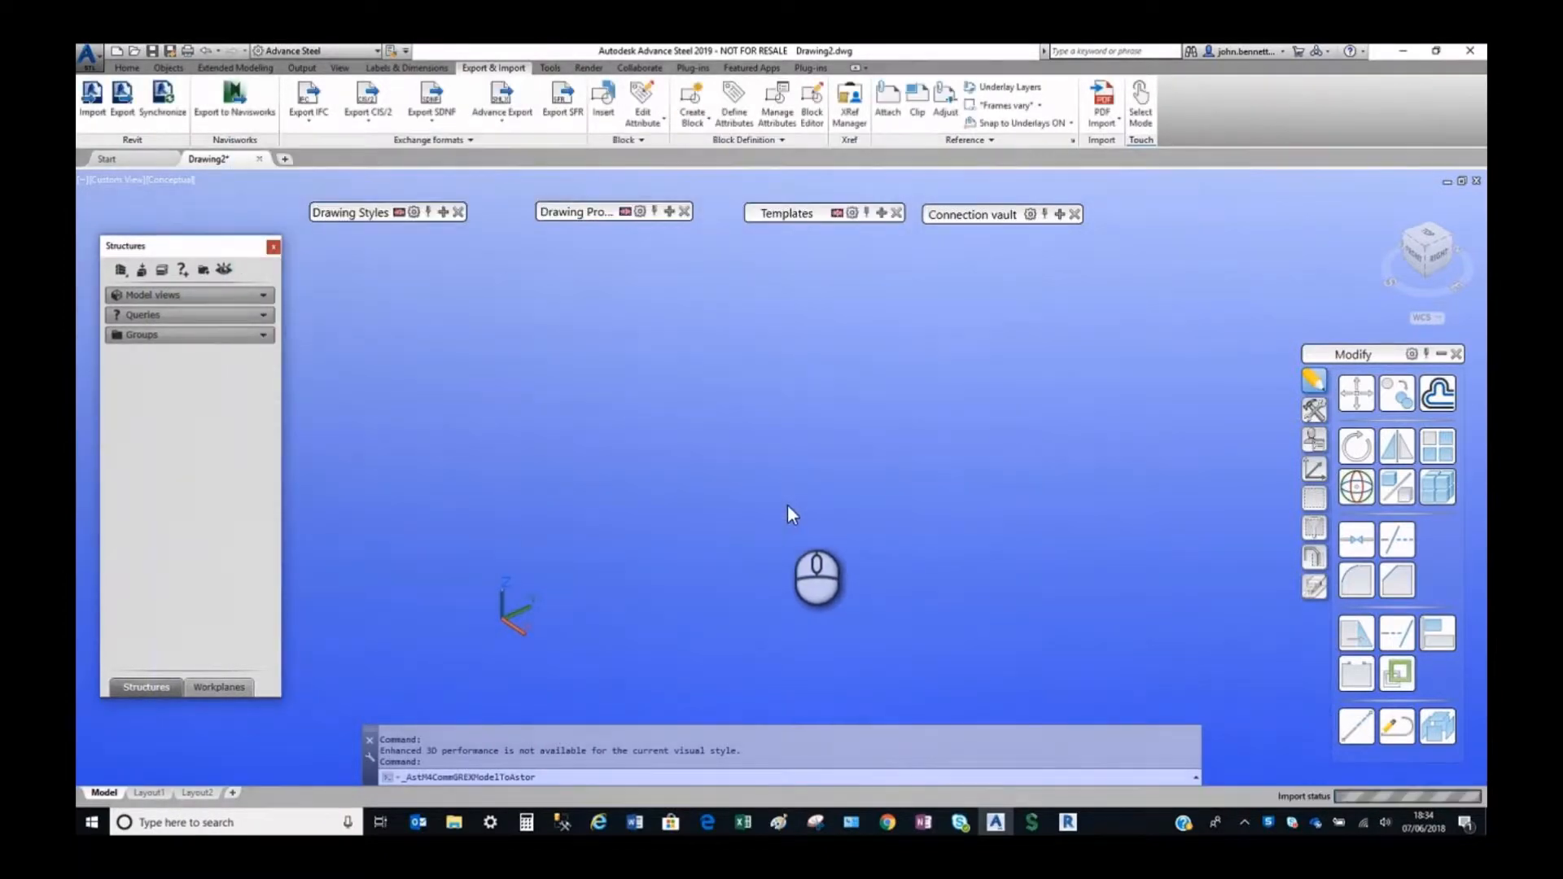
Inspect the section and material properties of the imported corner column, the front side beam and the middle cross beam.
scroll(546, 592, up, 2)
scroll(545, 593, up, 3)
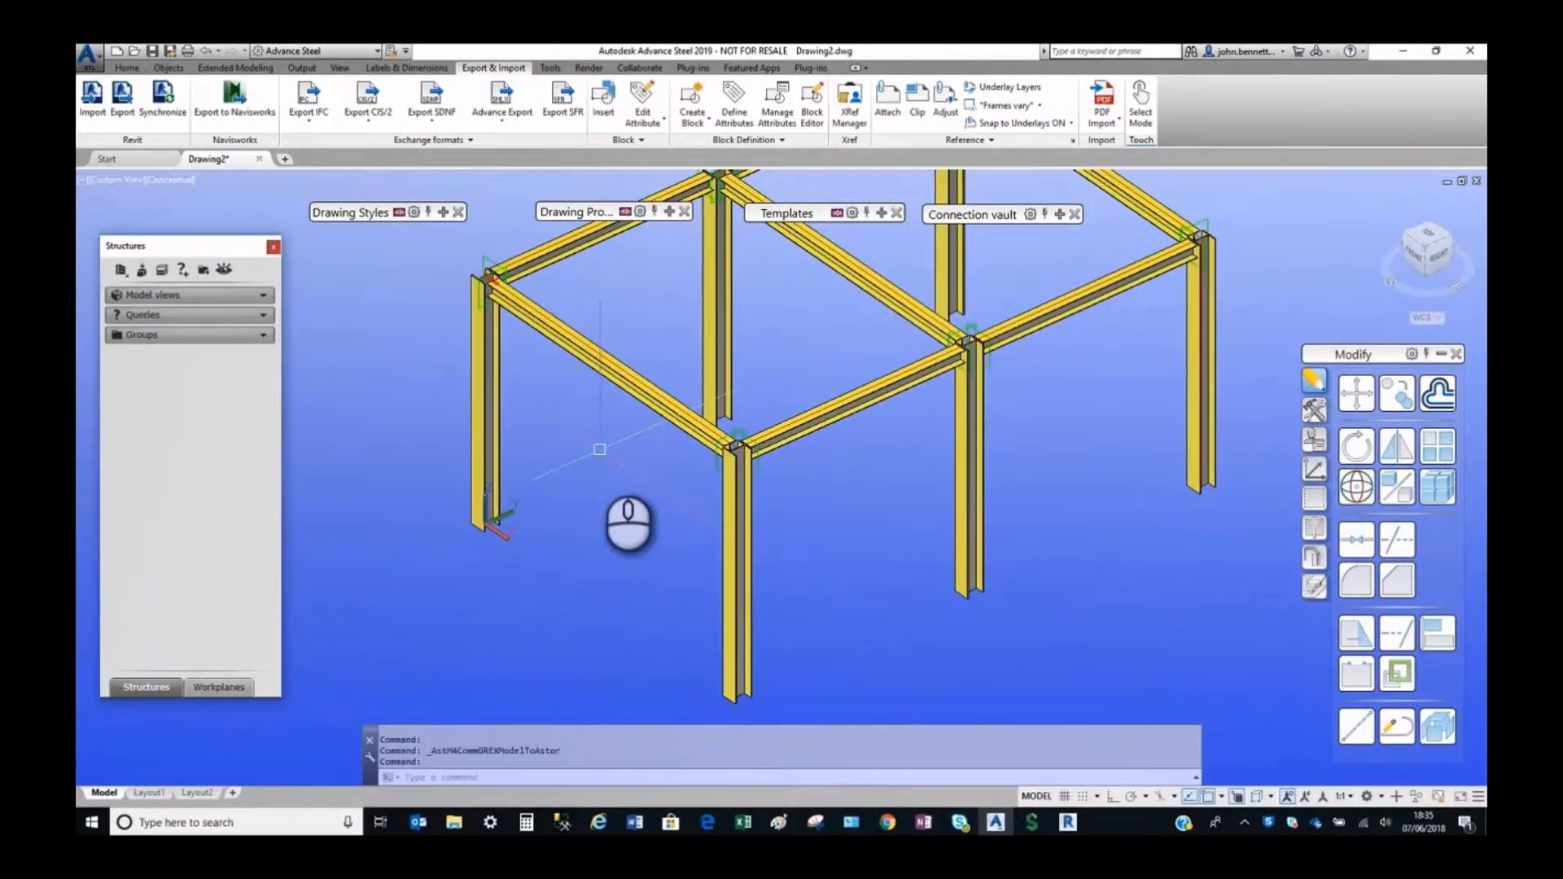
double_click(498, 416)
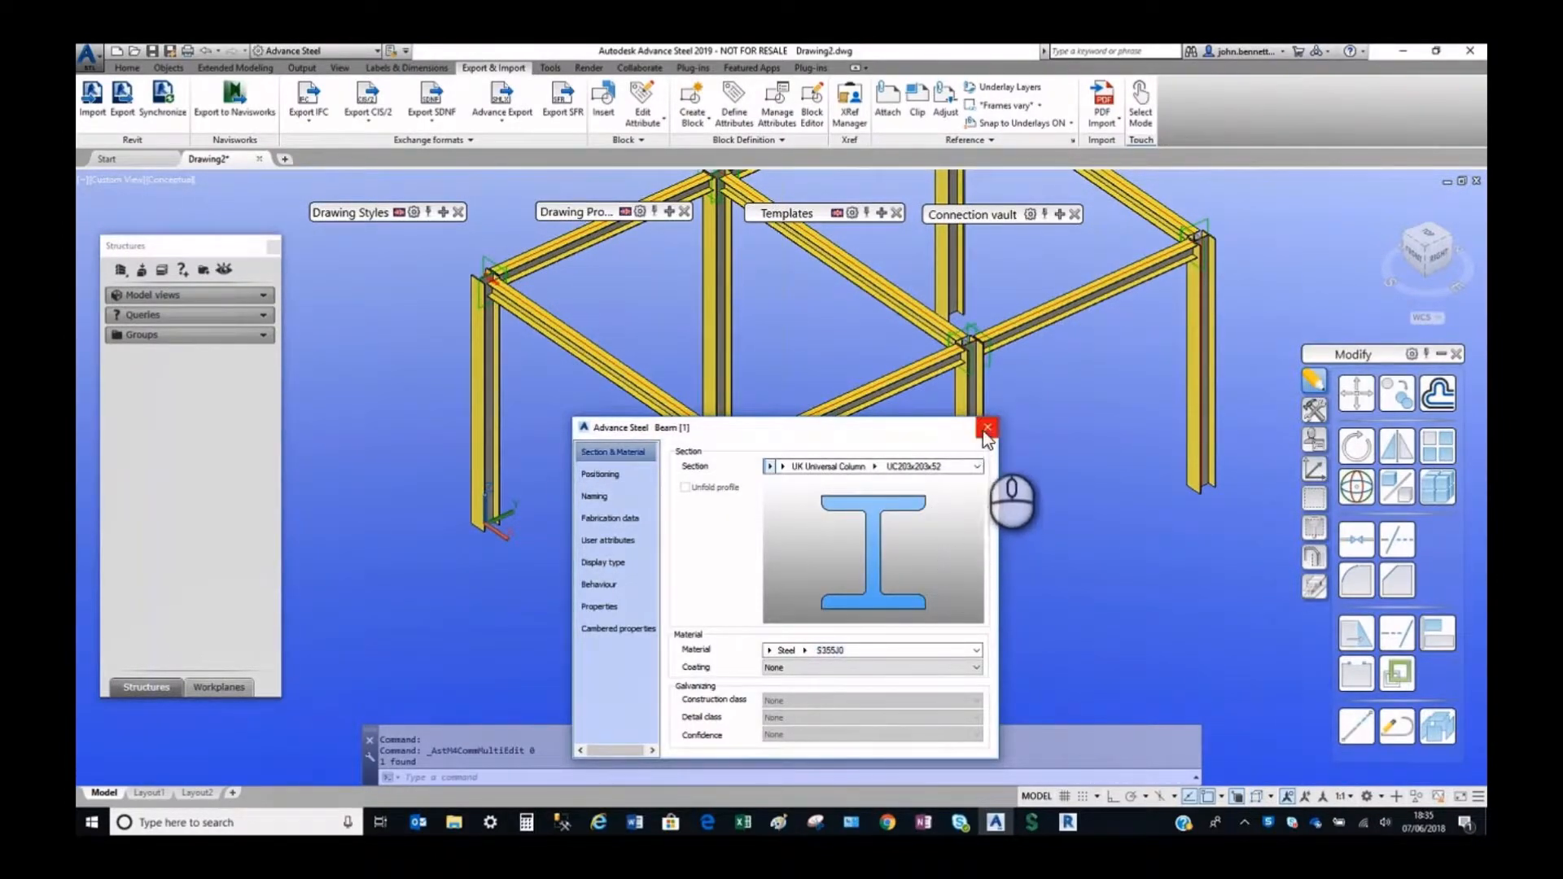
click(803, 401)
click(798, 403)
click(804, 415)
double_click(802, 412)
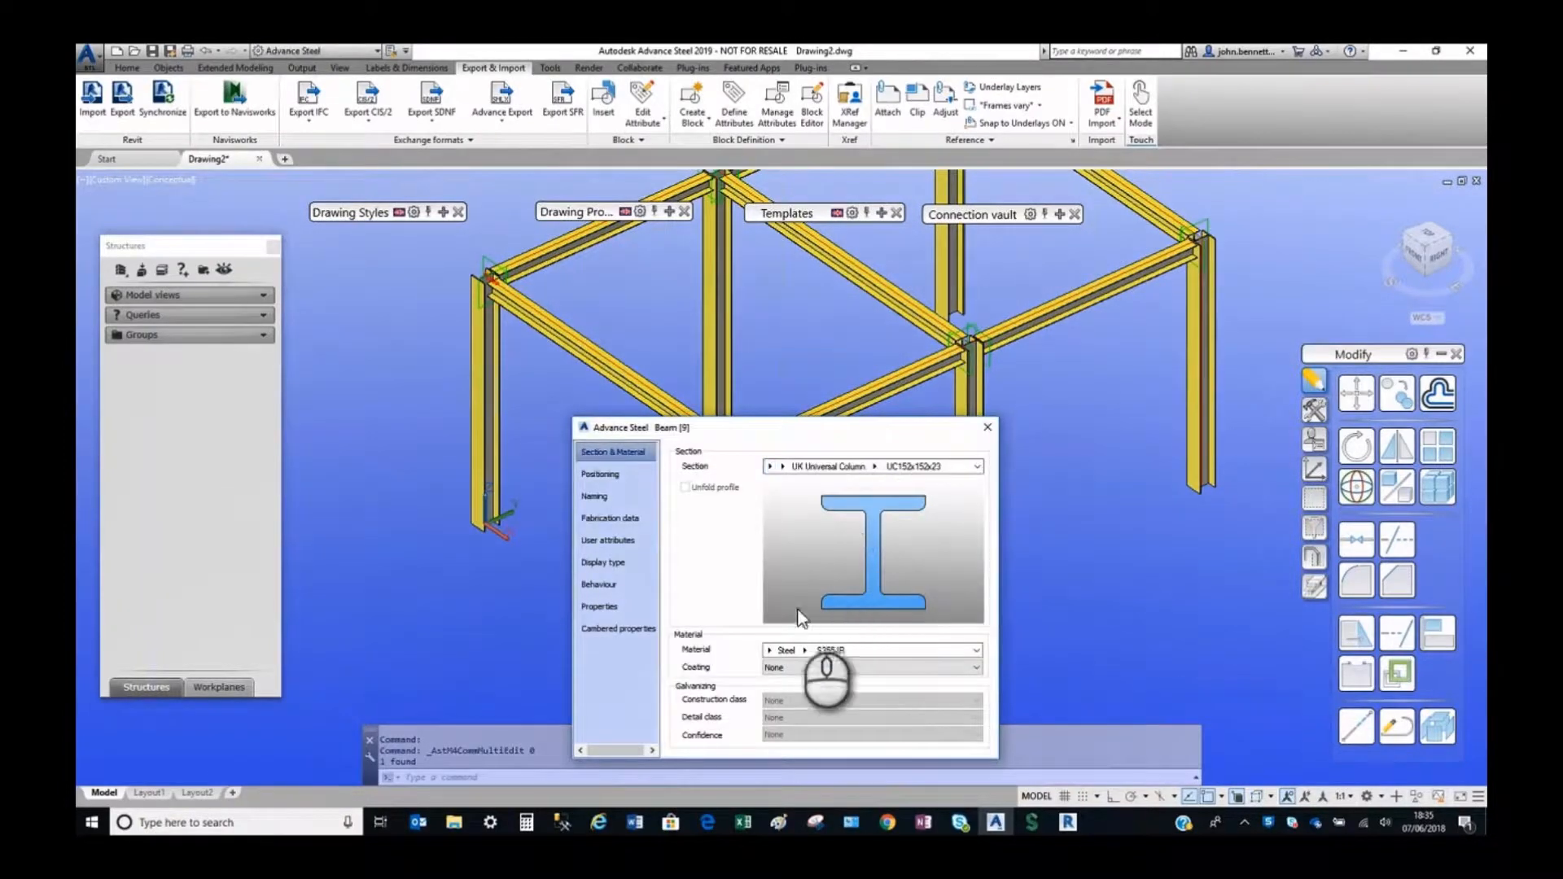
click(989, 429)
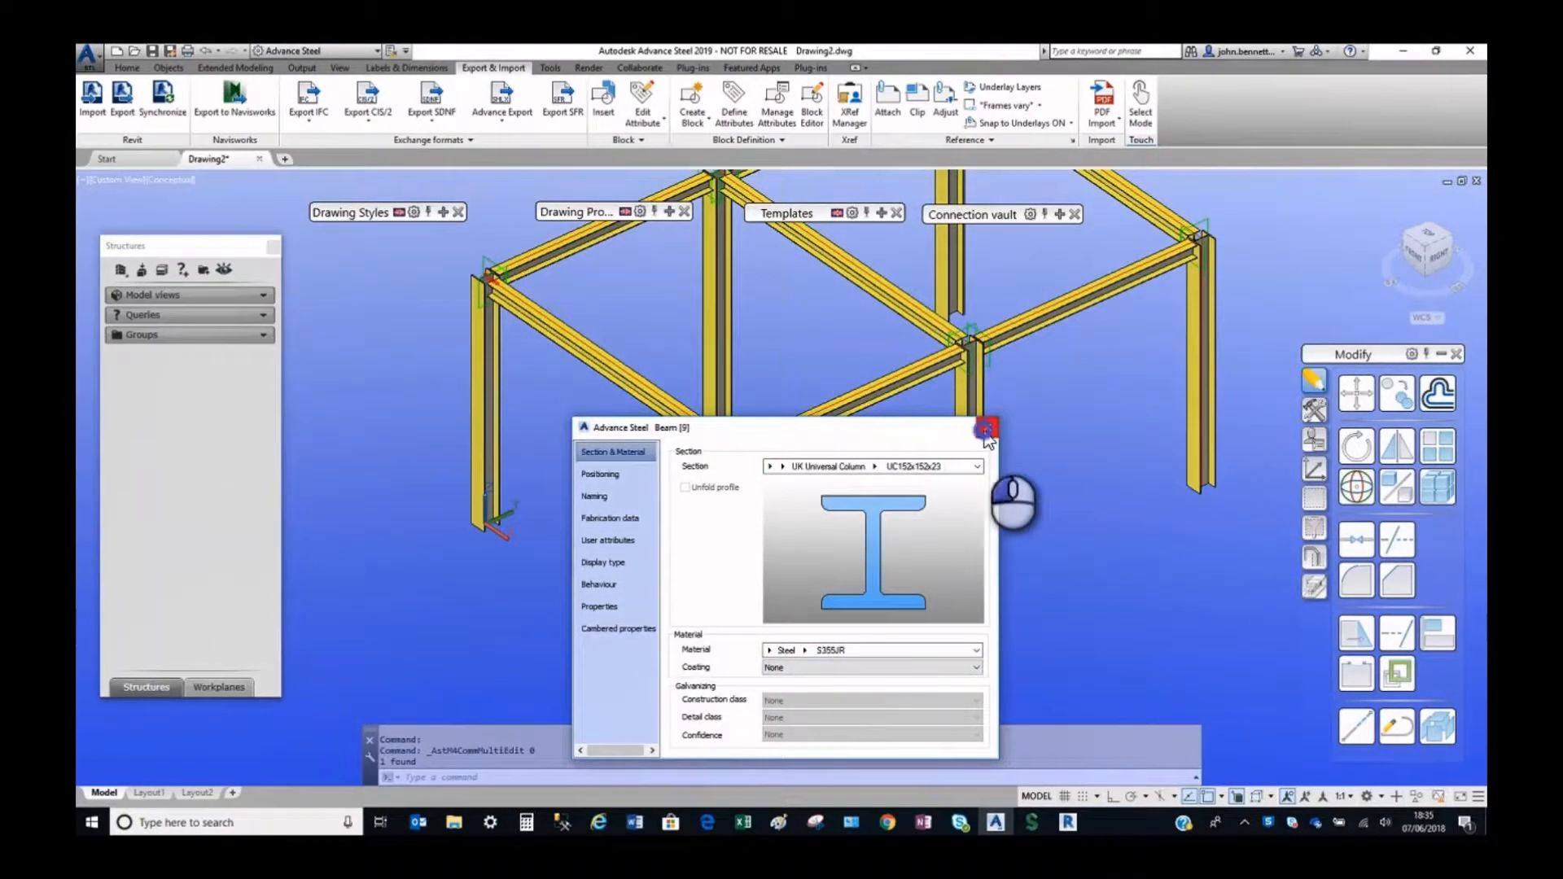
double_click(874, 300)
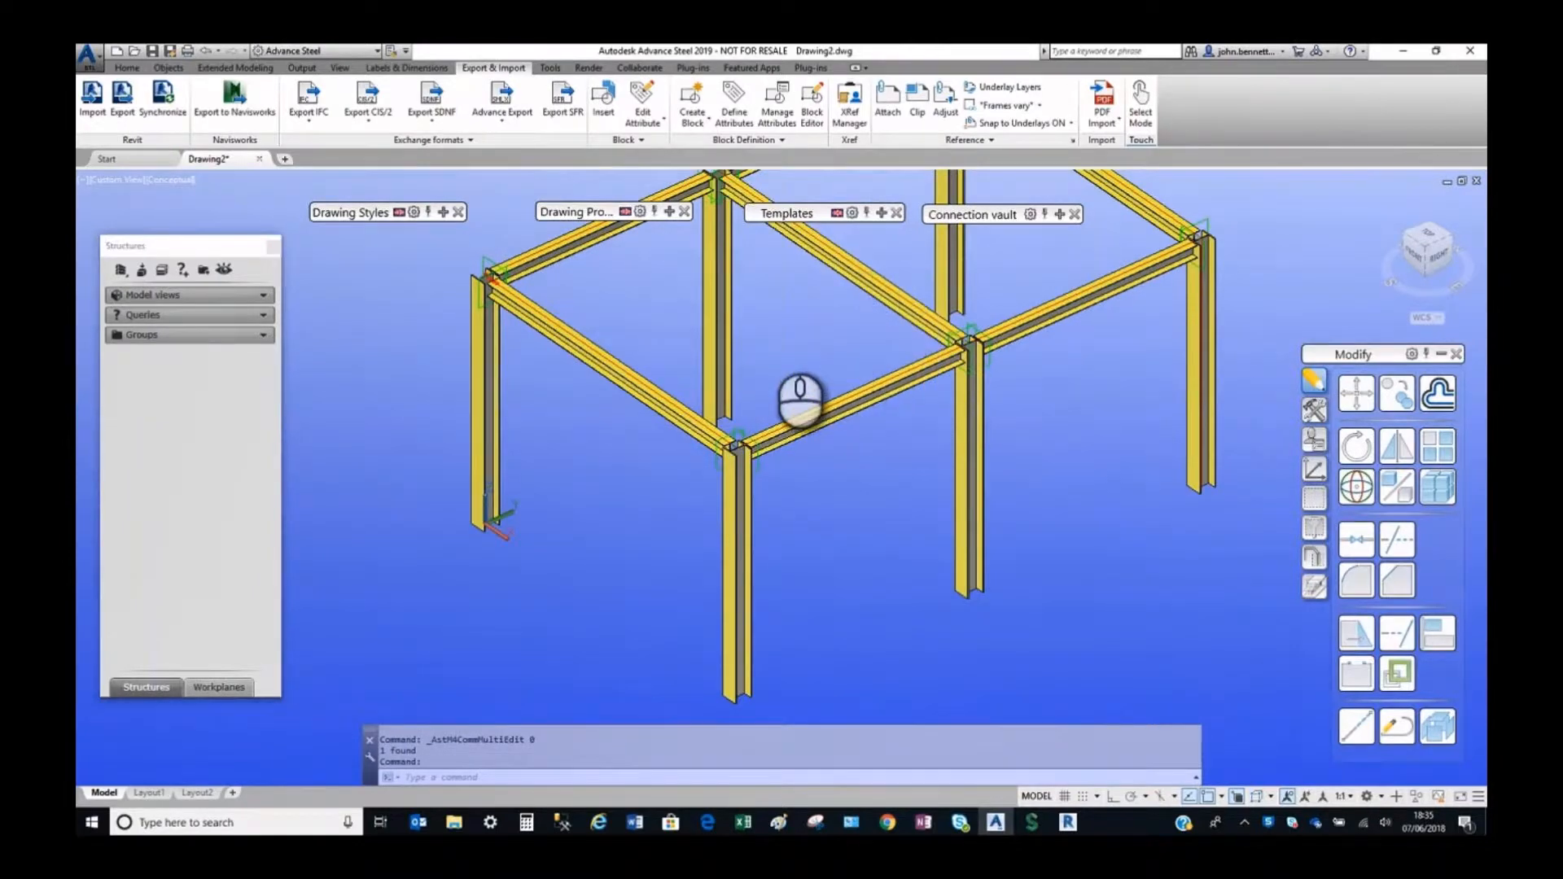
click(987, 424)
Examine the section categories, I-section families and UK Universal Column sizes available for the corner column, and close its properties.
scroll(570, 493, down, 3)
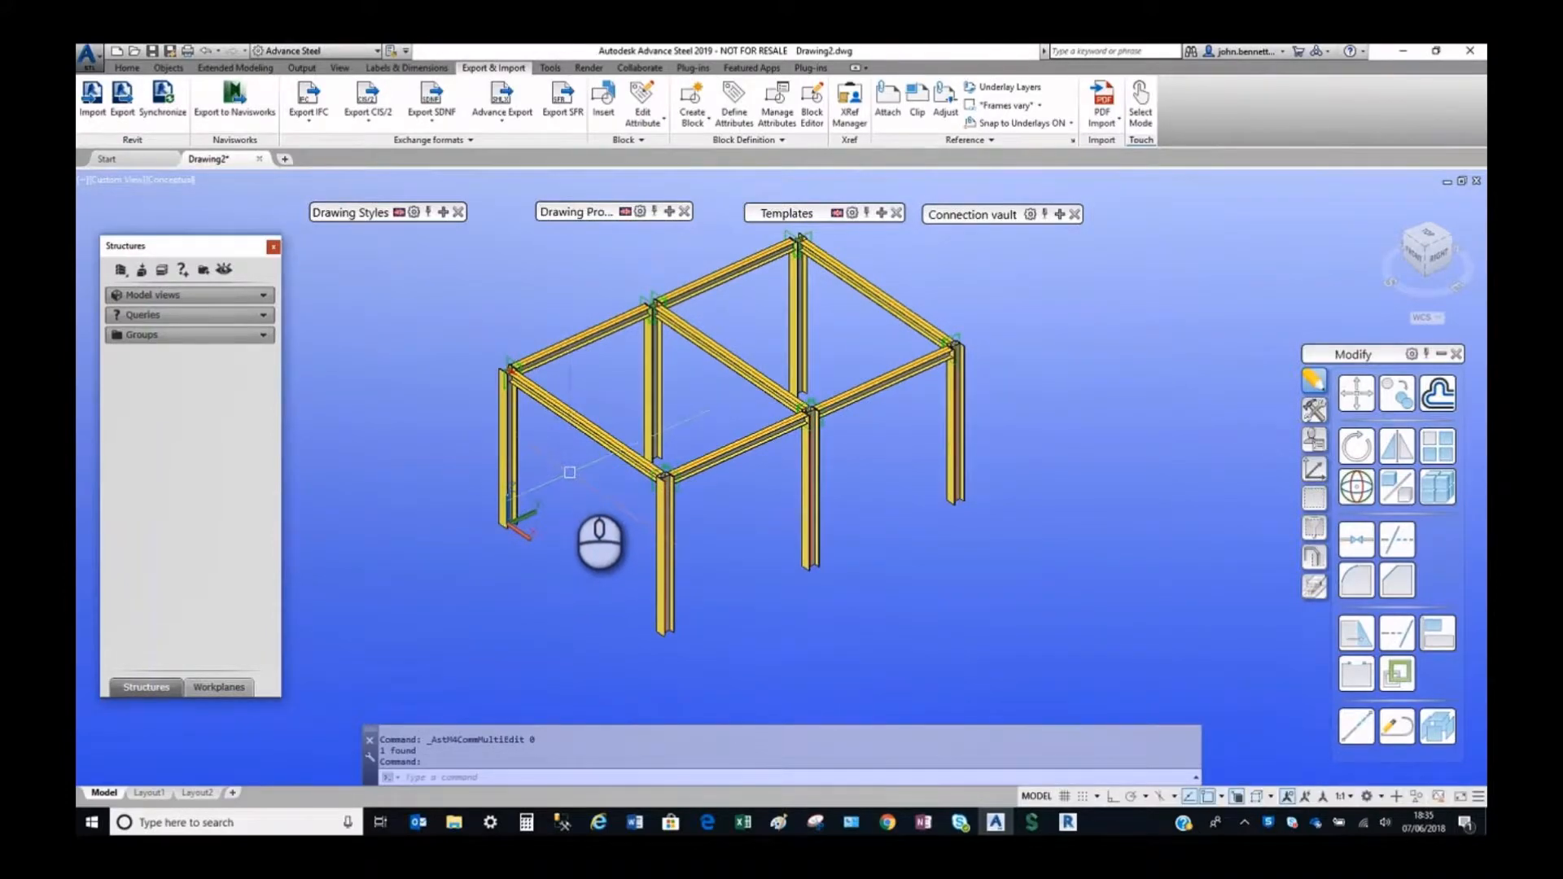
double_click(511, 415)
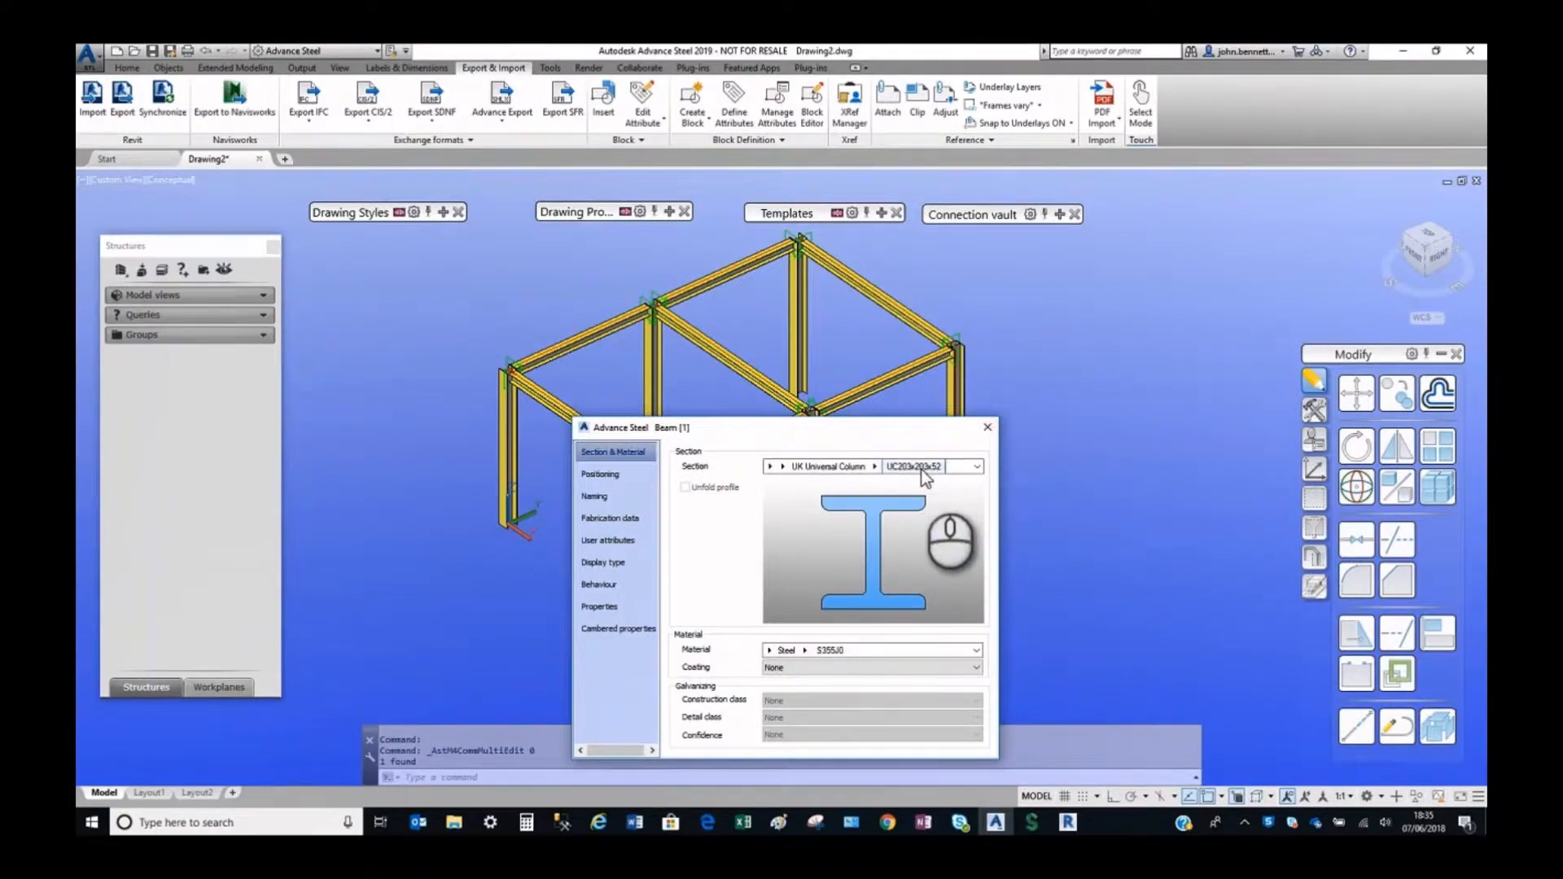
click(769, 468)
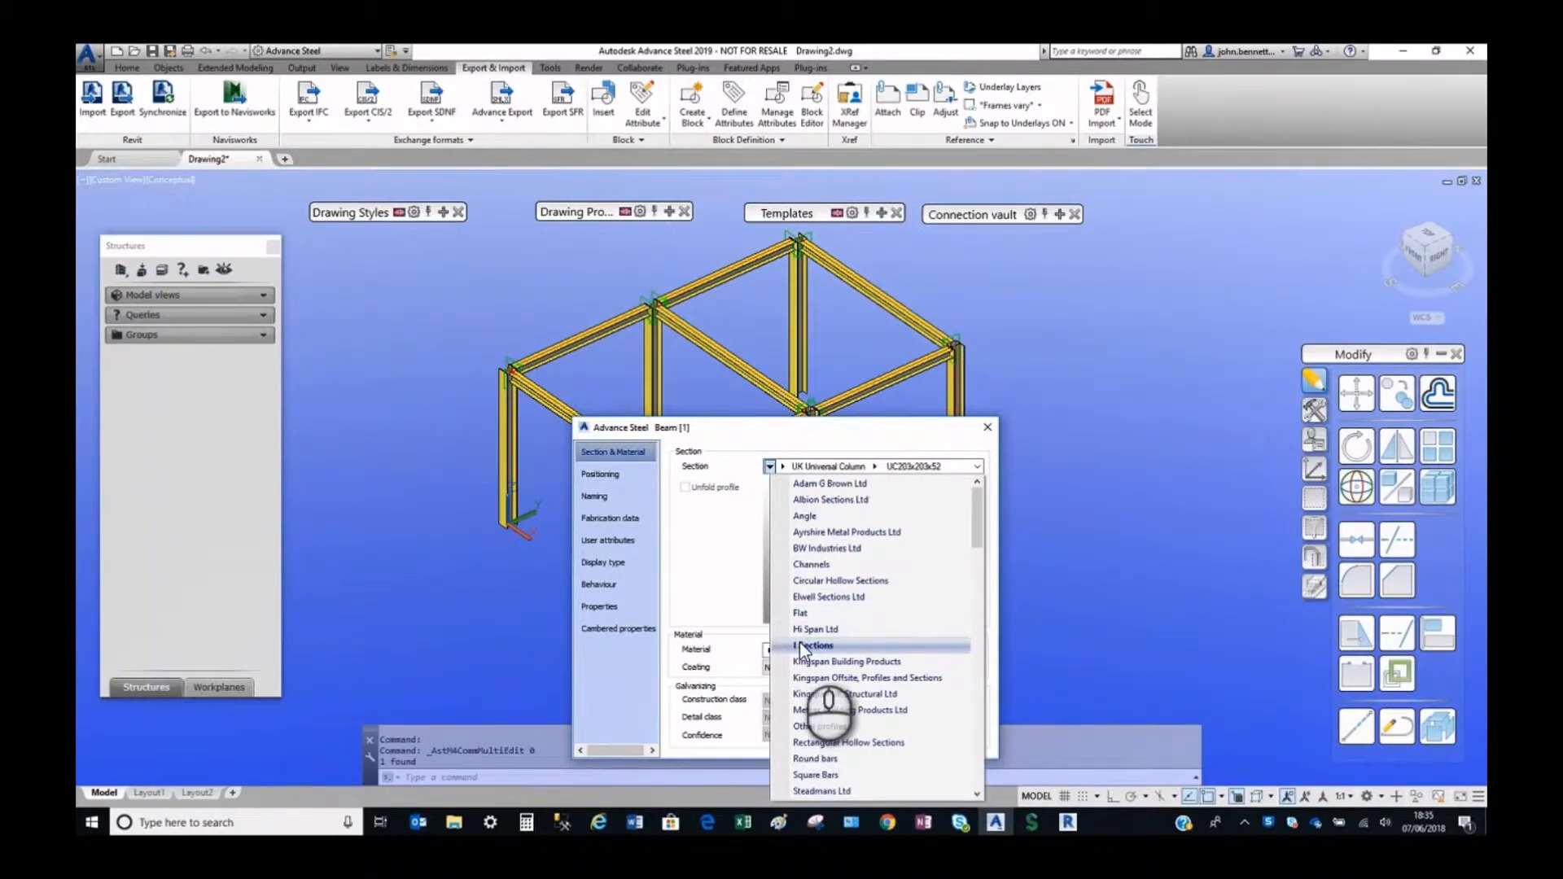
click(787, 472)
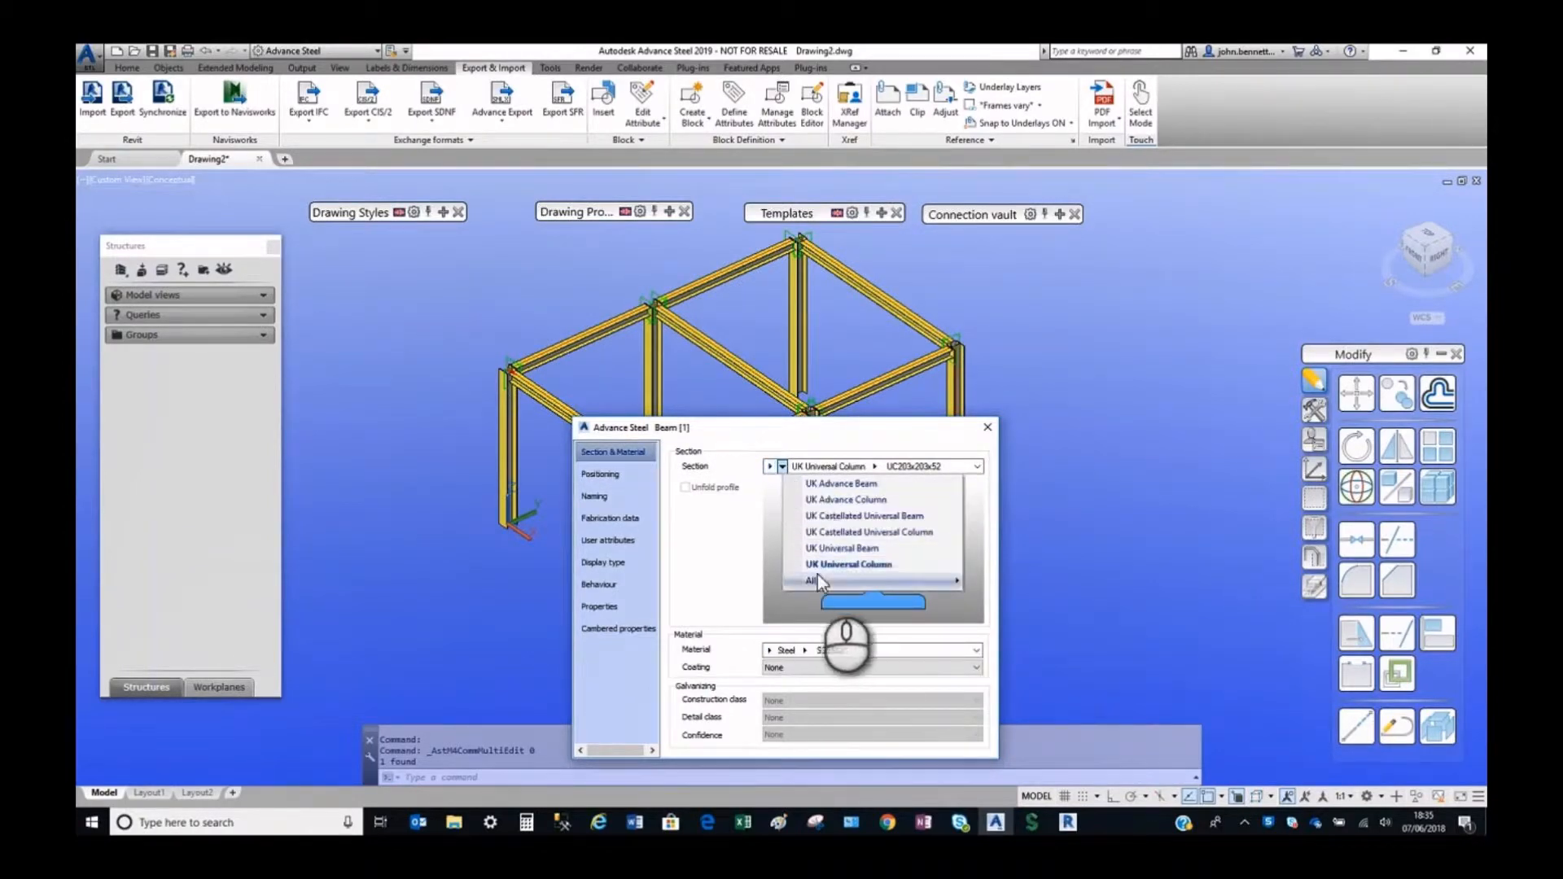
click(838, 565)
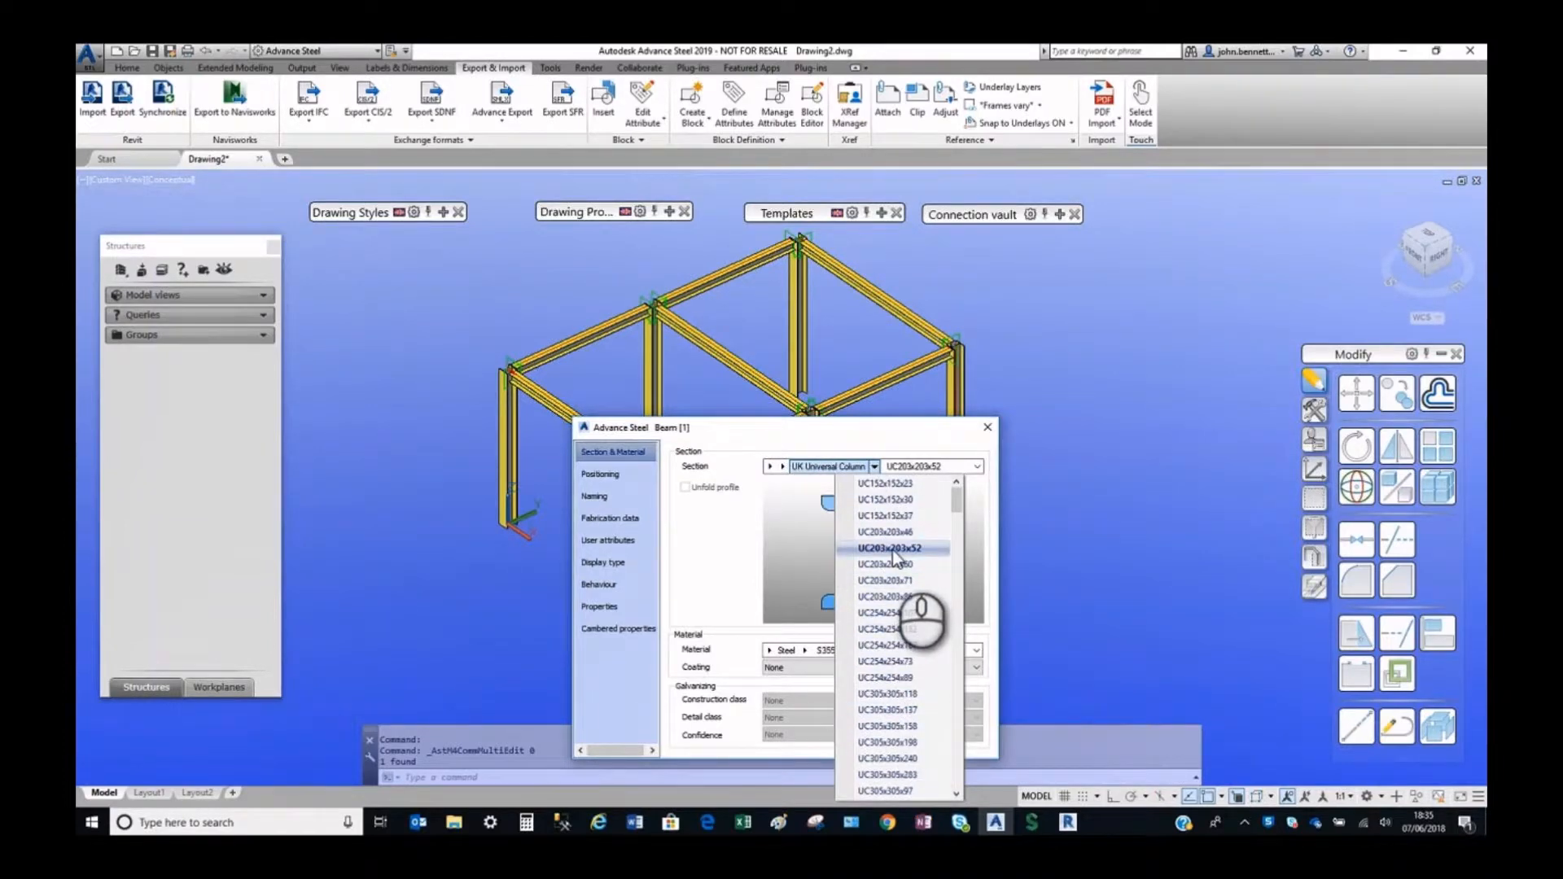
click(988, 434)
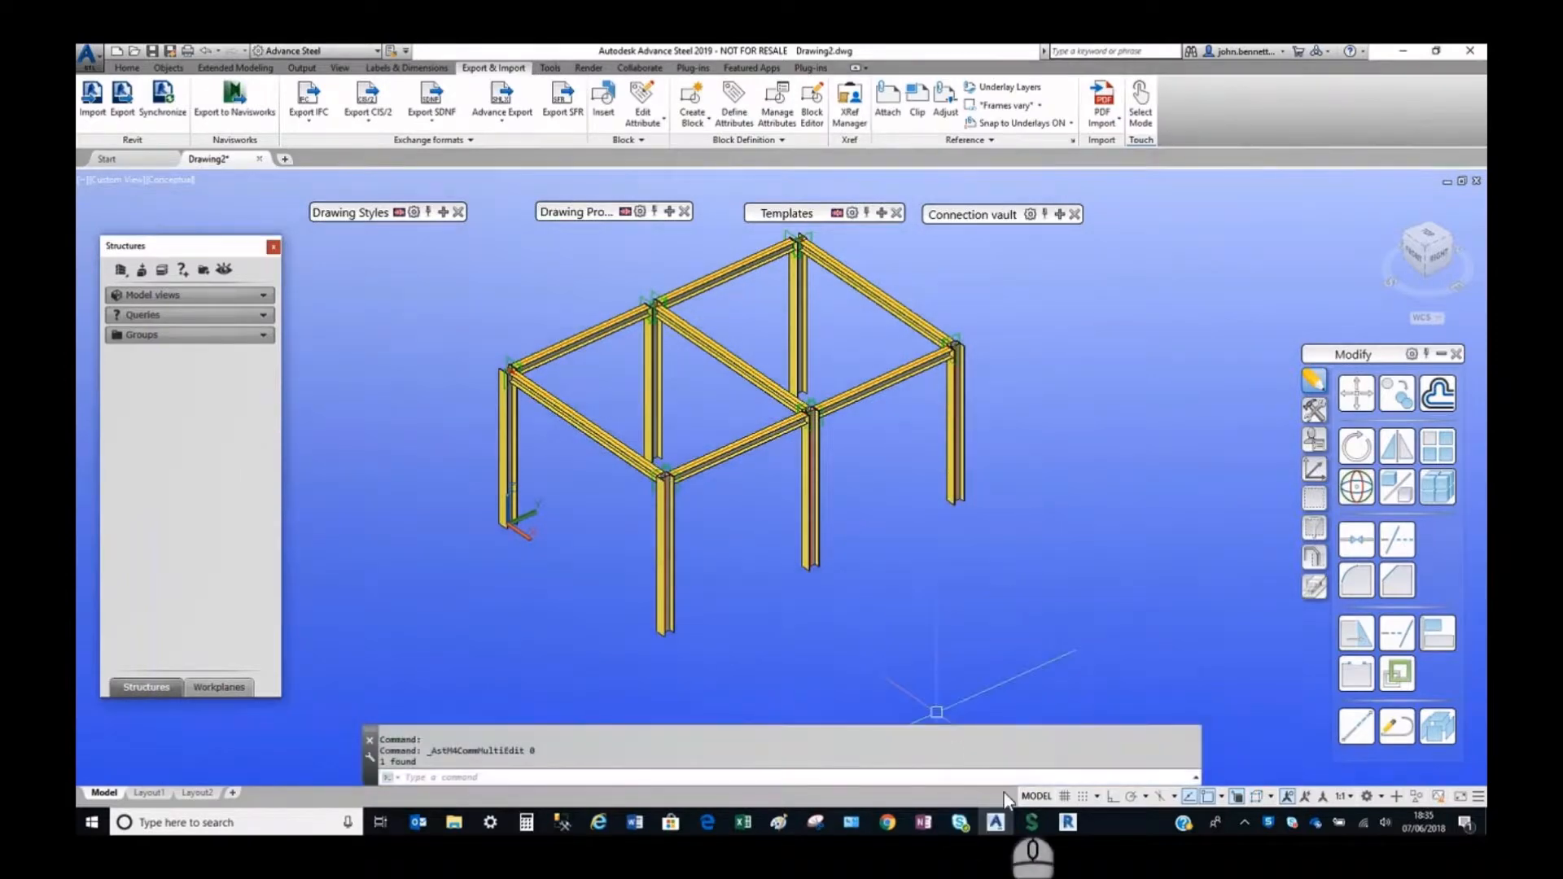
Switch to Revit and check the section type of the left corner column against the available UC-Universal Columns-Column sizes.
click(1068, 823)
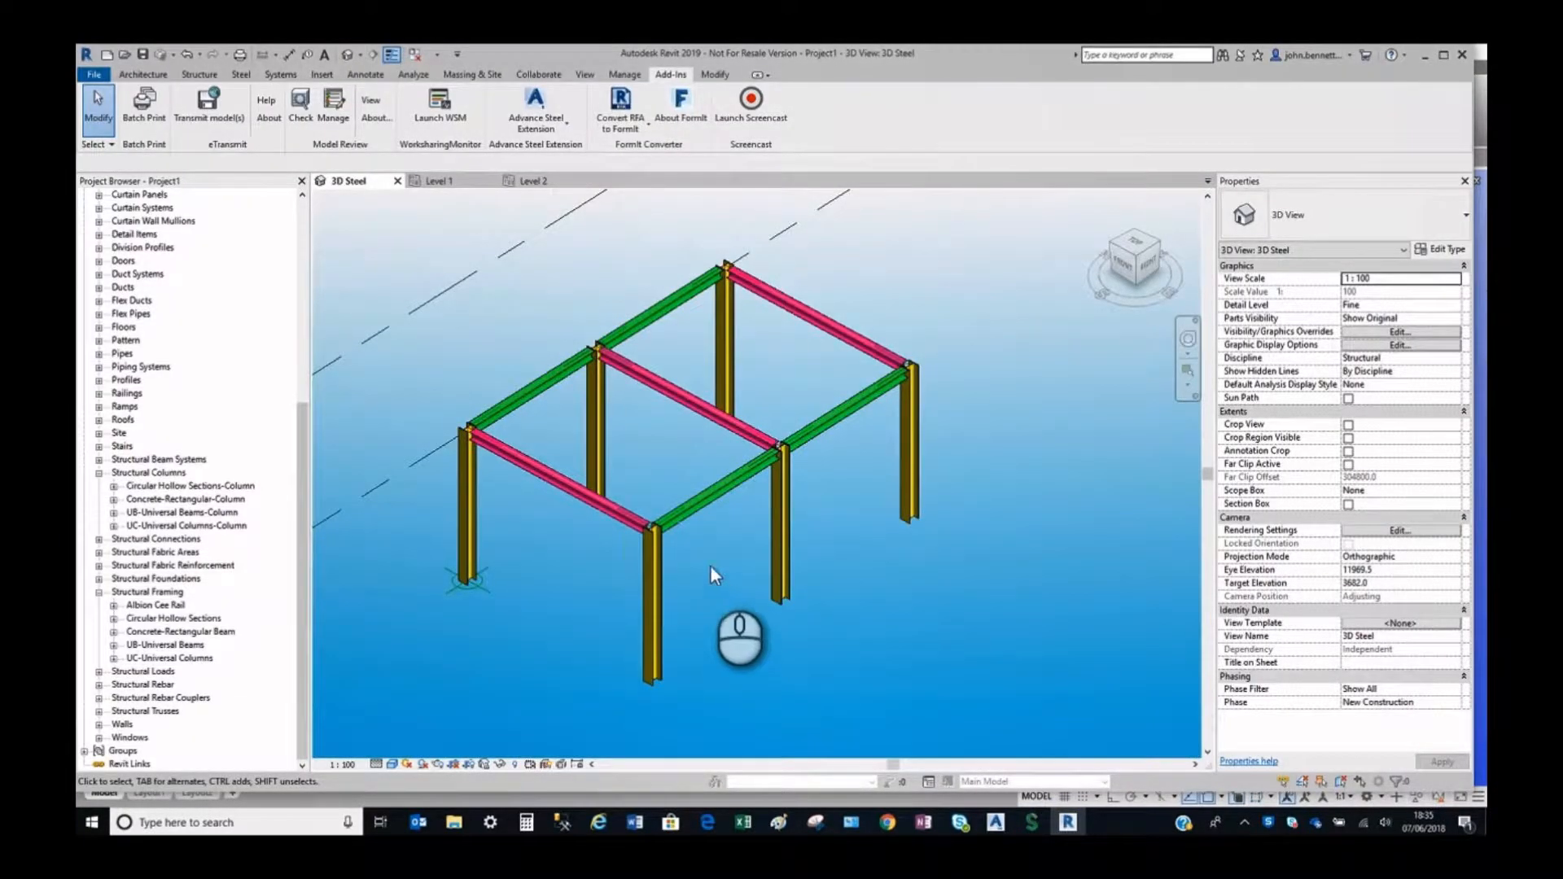
click(475, 518)
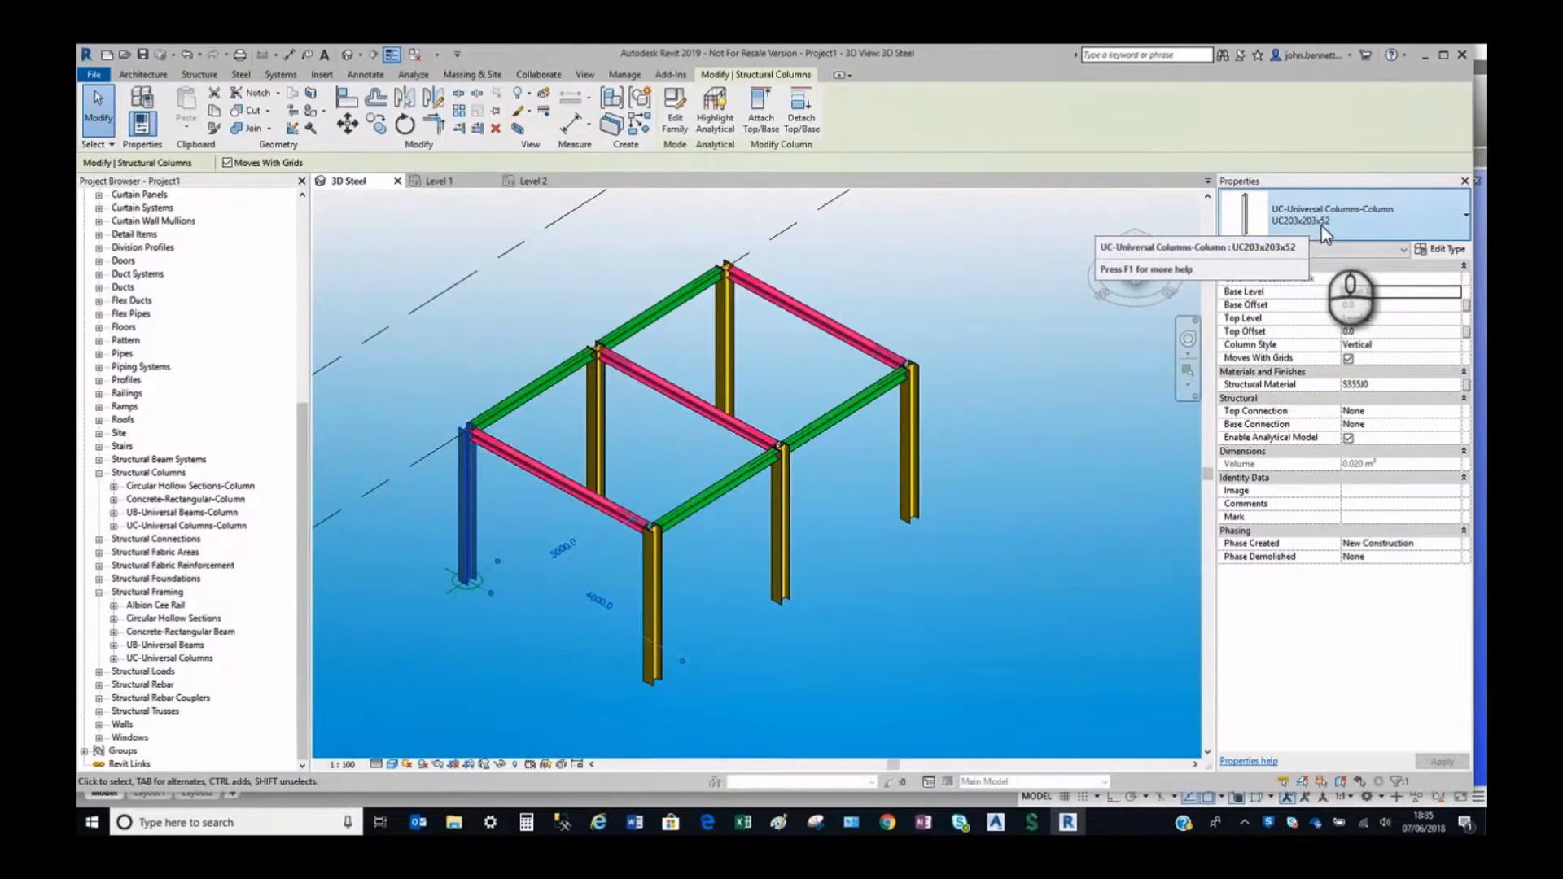
click(1462, 218)
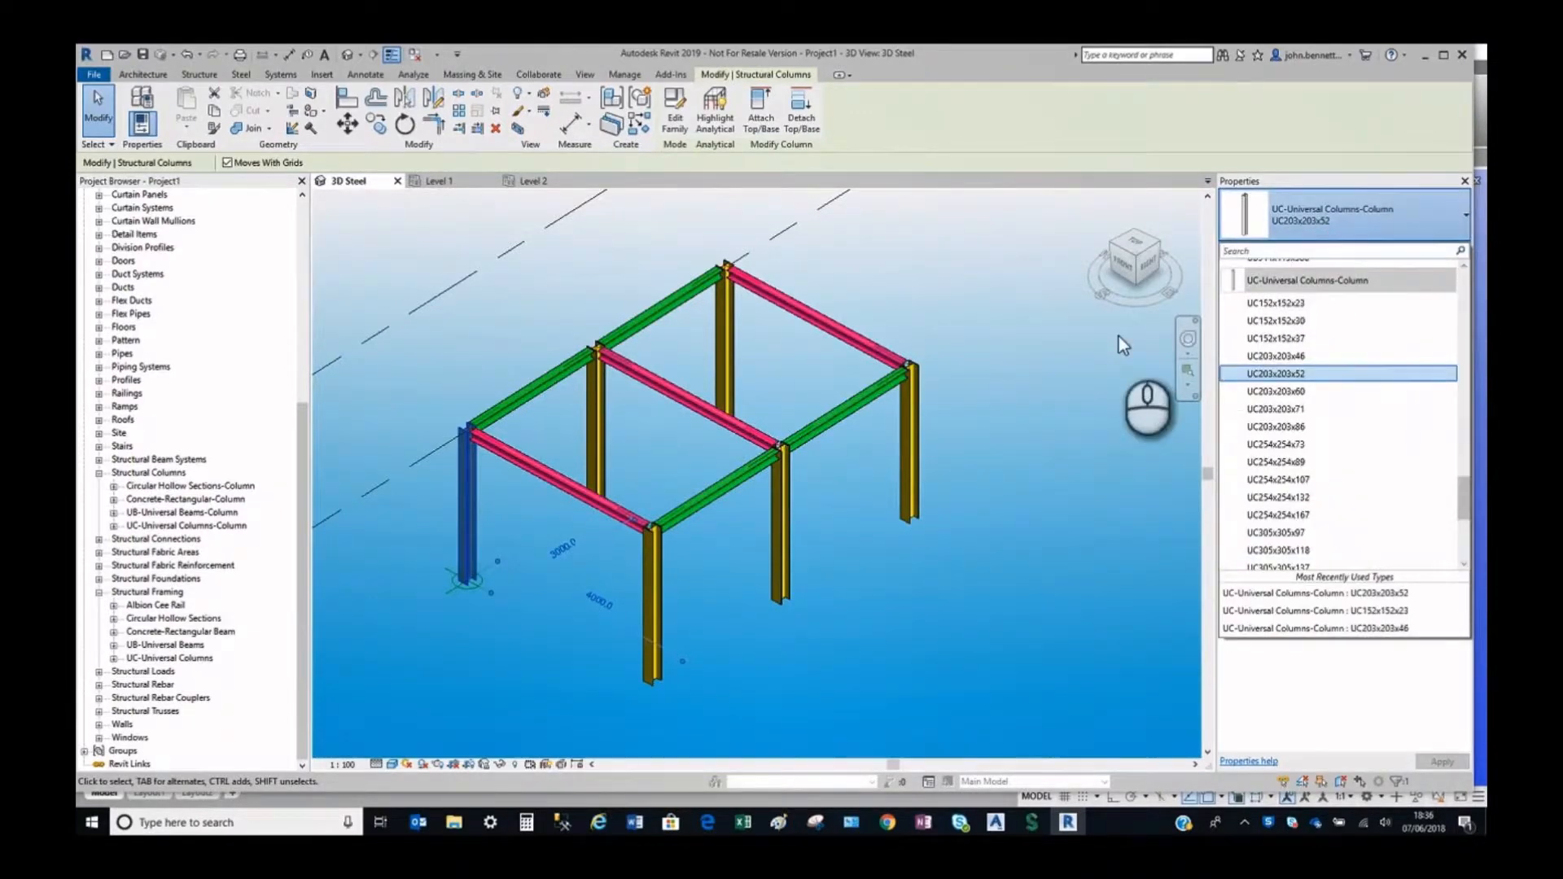
click(1088, 360)
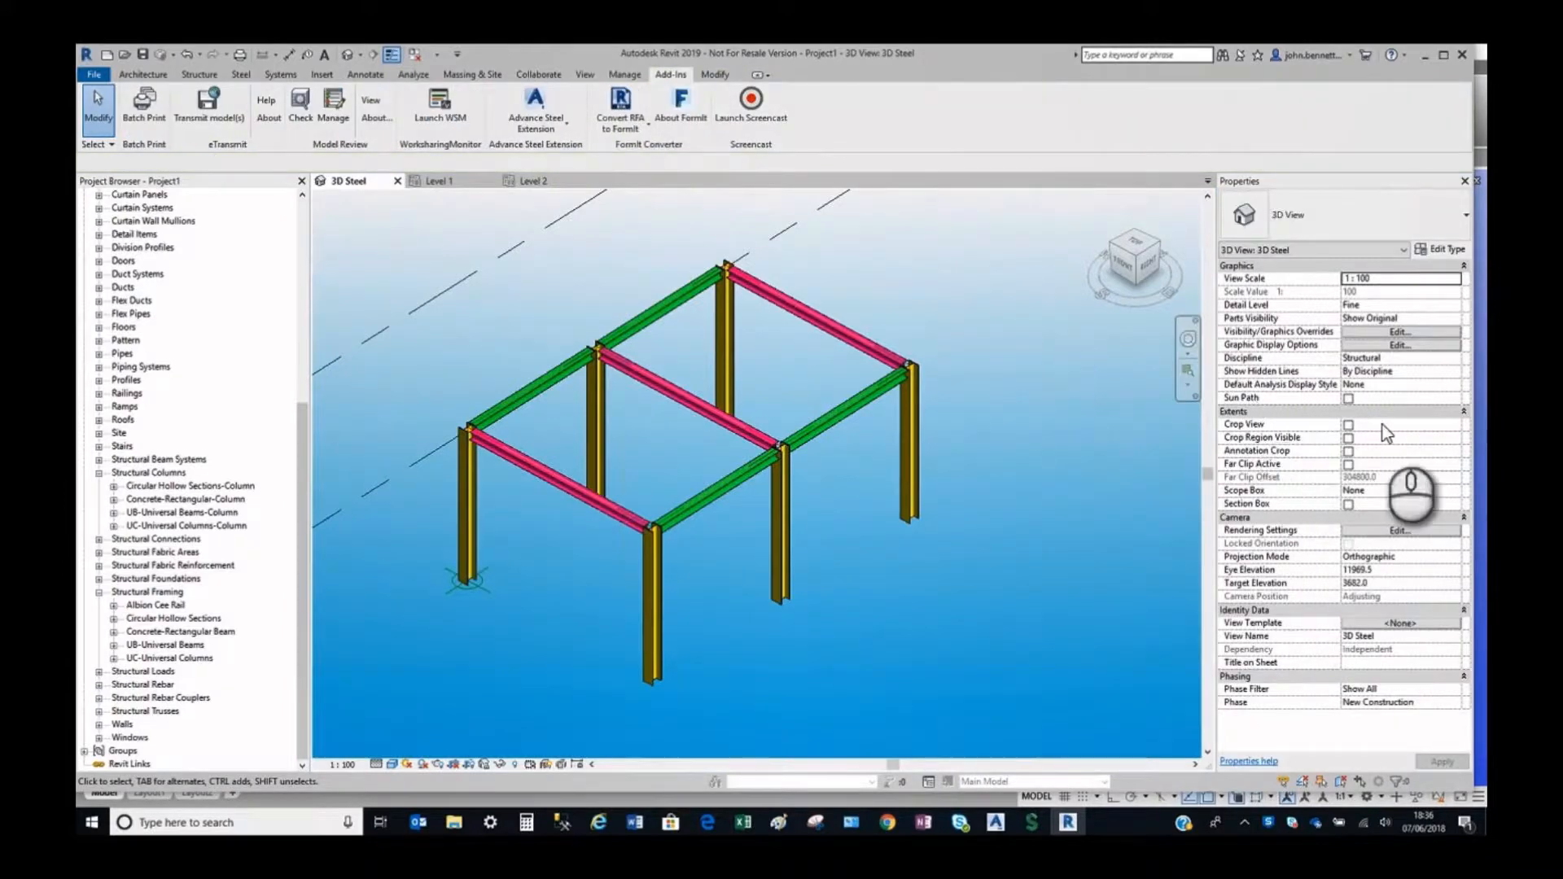
Open the type properties of the left corner column and examine its Section Name Key under Identity Data.
click(462, 530)
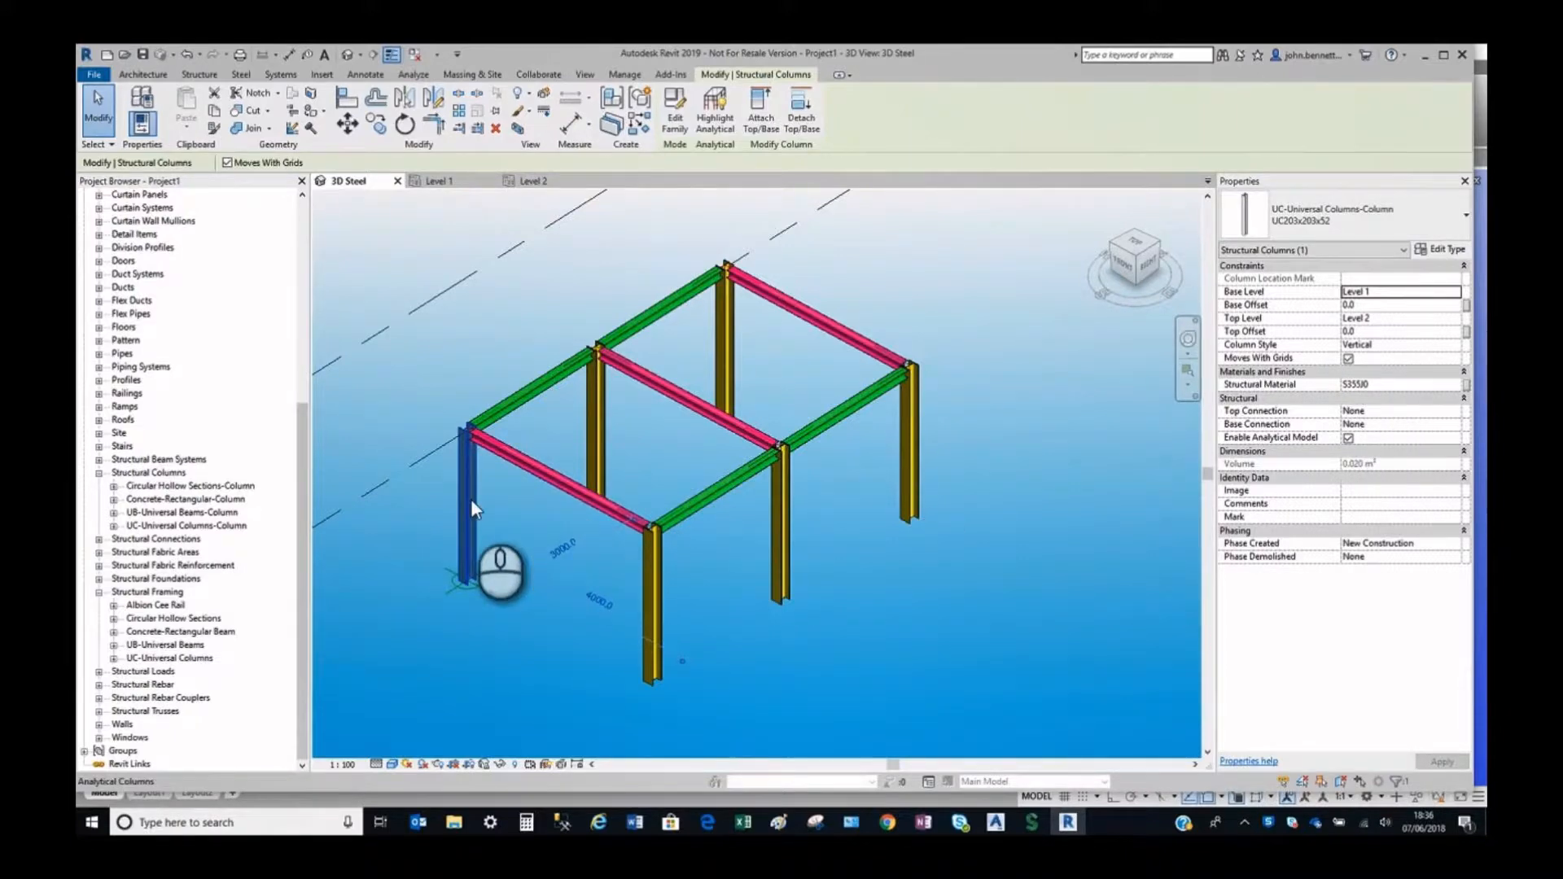
click(140, 97)
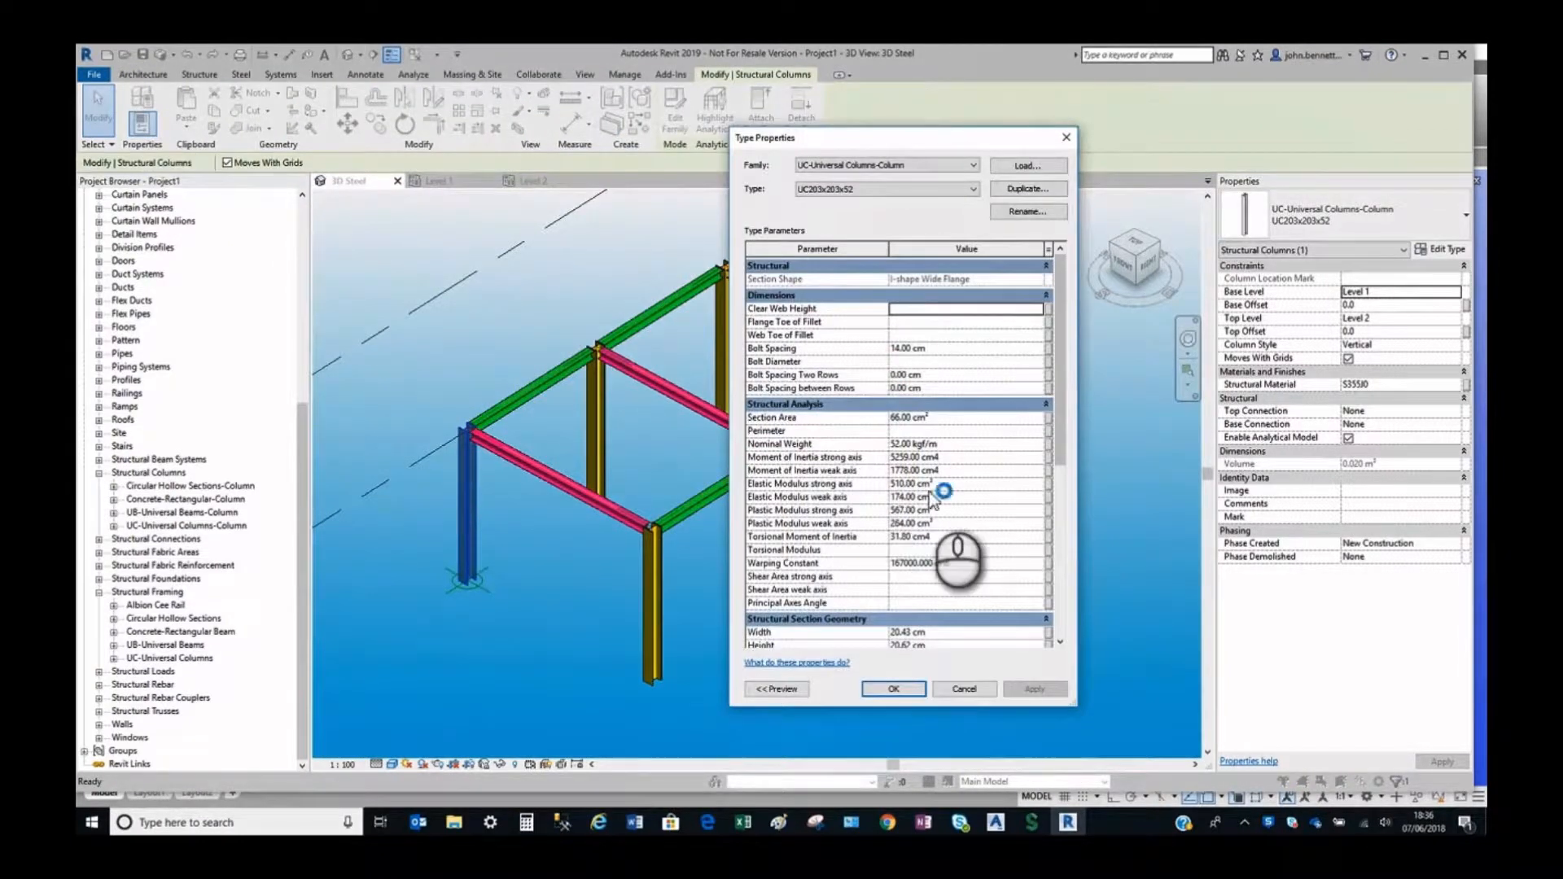
scroll(932, 491, down, 8)
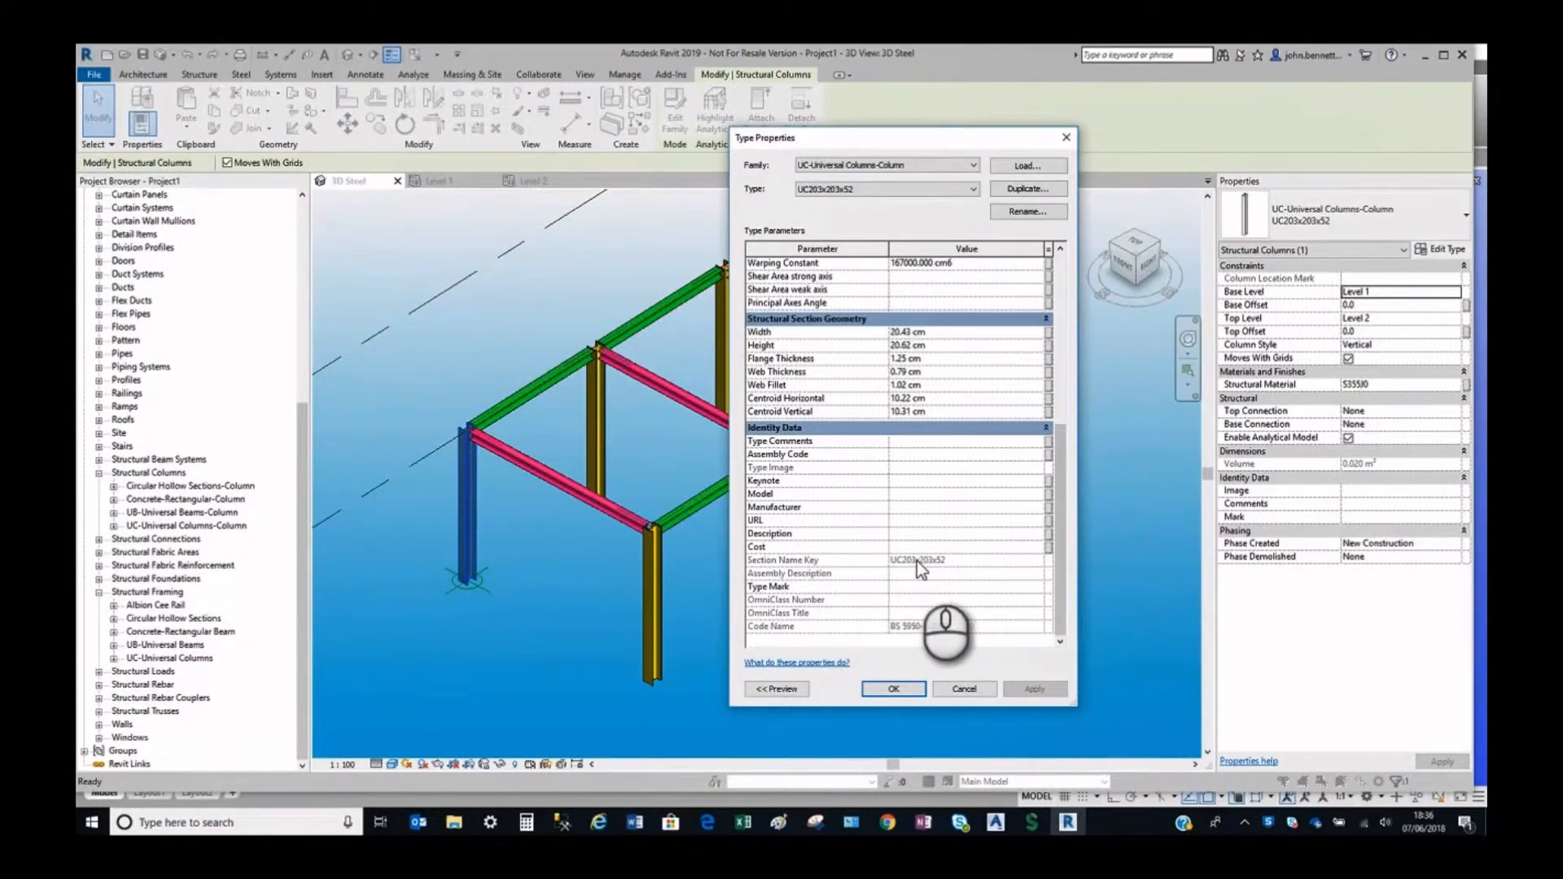
mouse_move(848, 565)
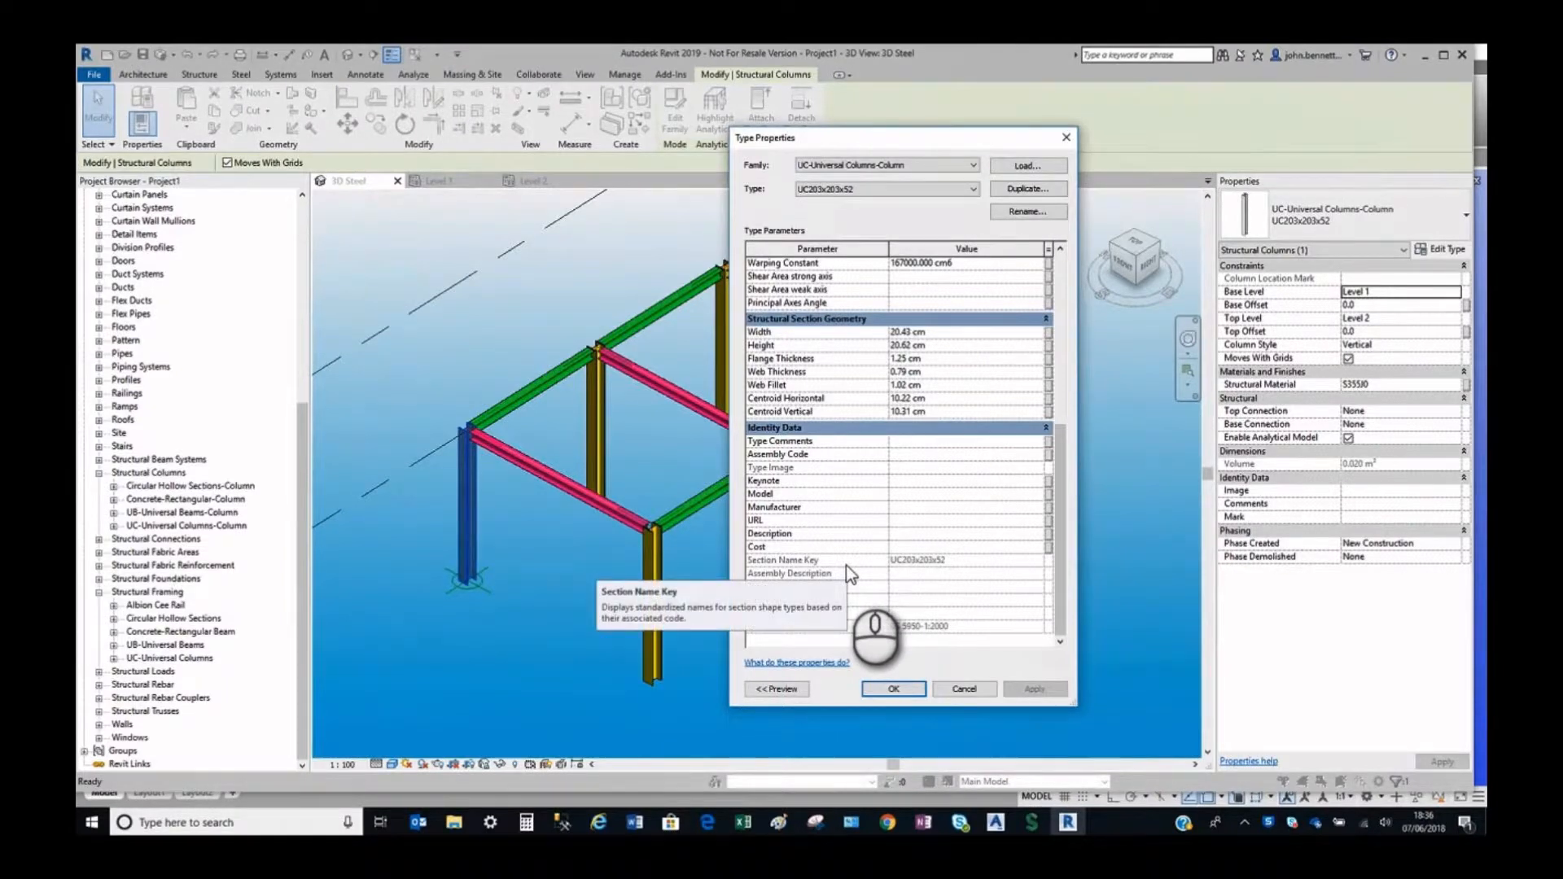
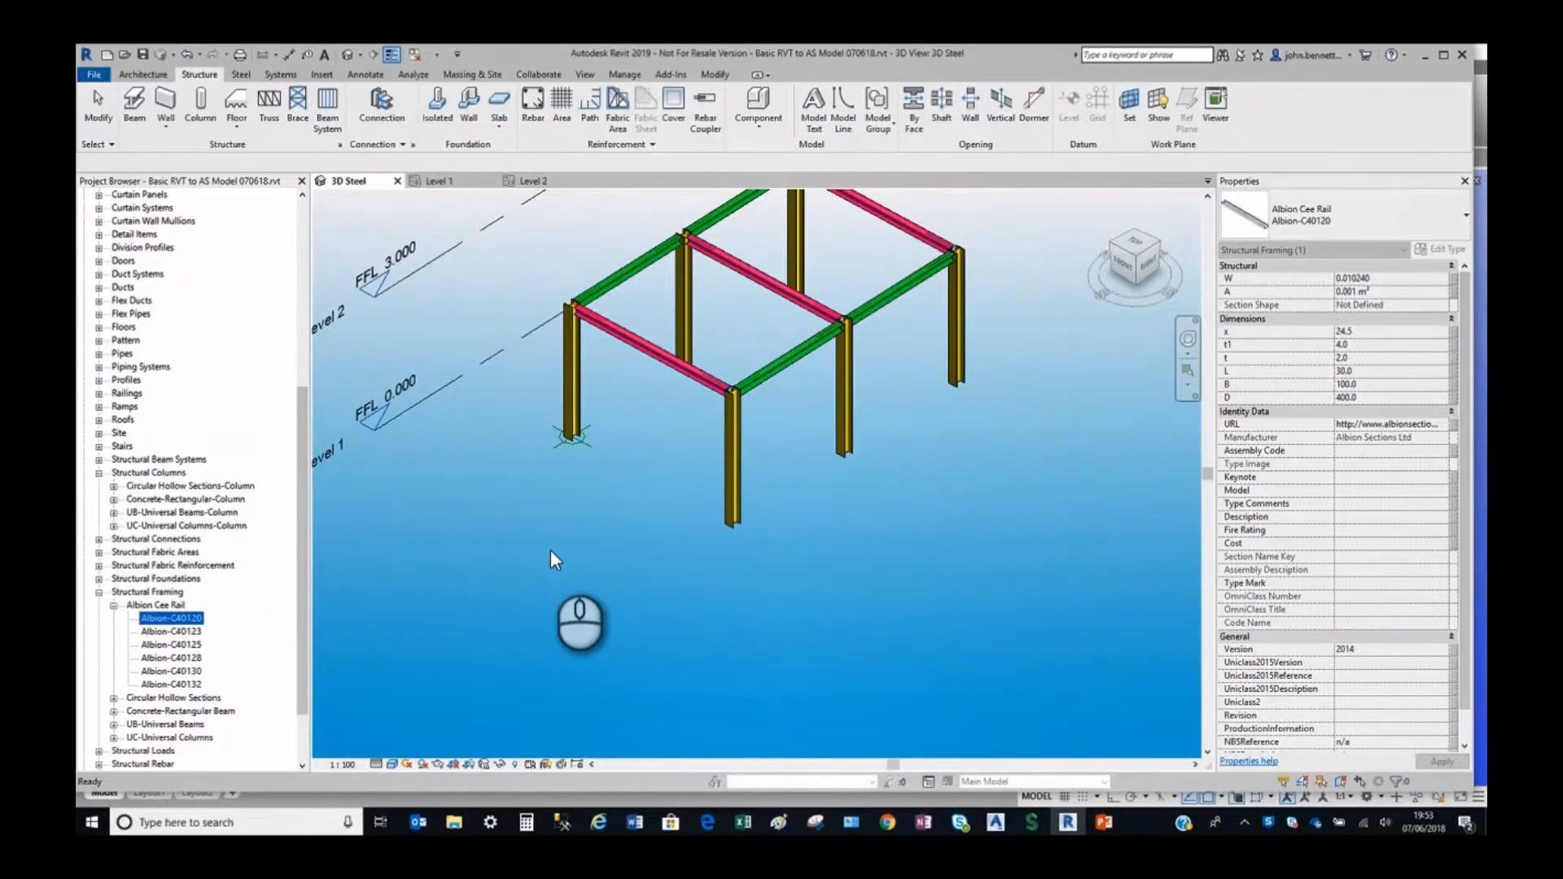
Place an Albion Cee Rail beam of type Albion-C40120 about 5500 mm long on Level 1 in front of the steel frame.
click(137, 112)
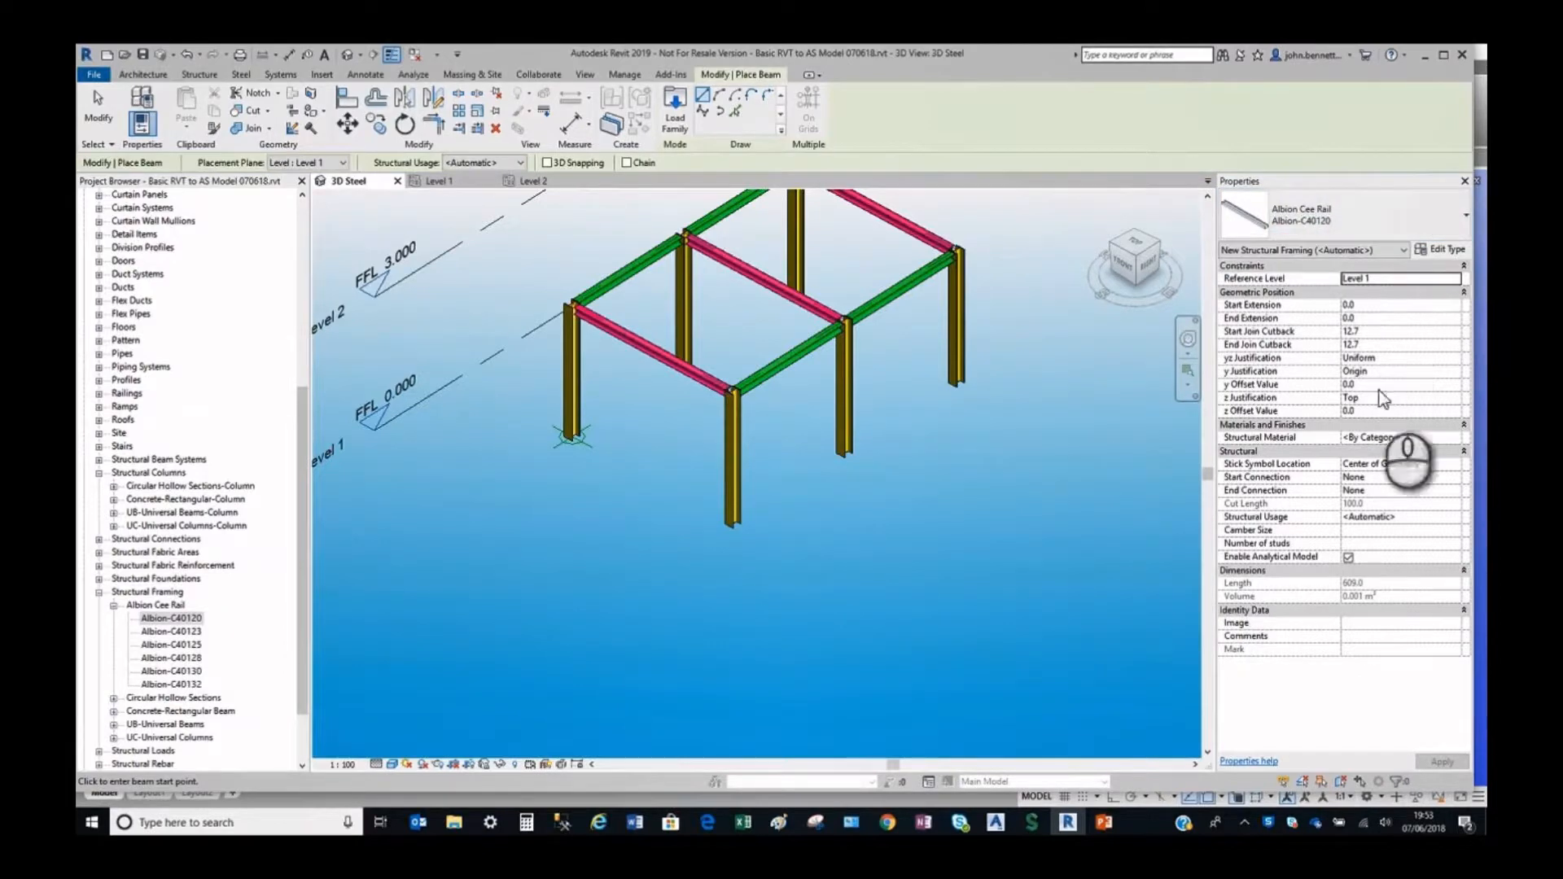
click(1325, 214)
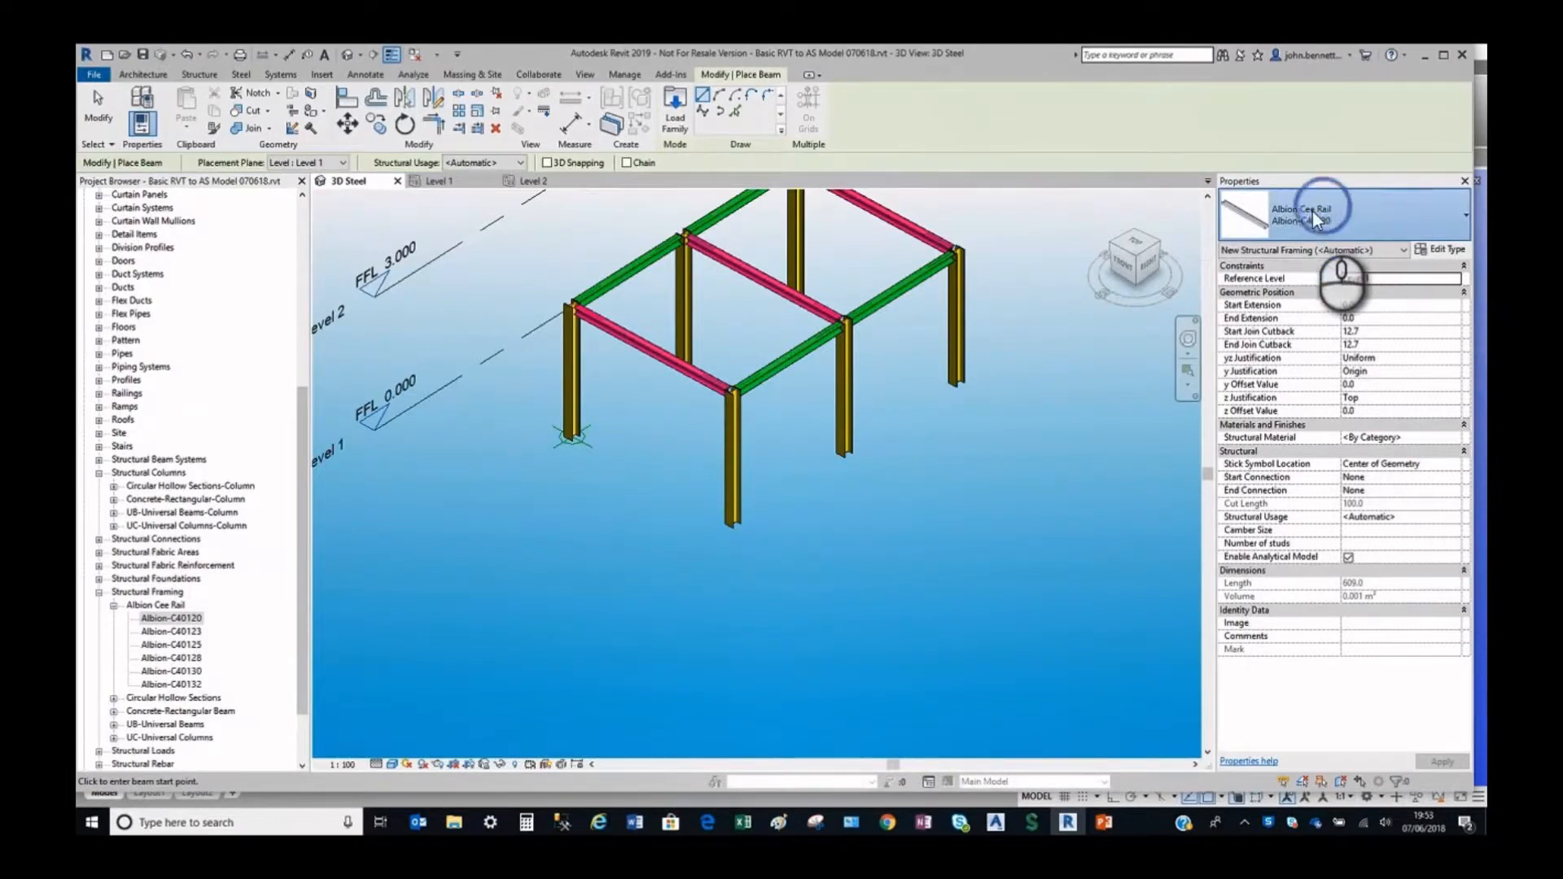
click(495, 480)
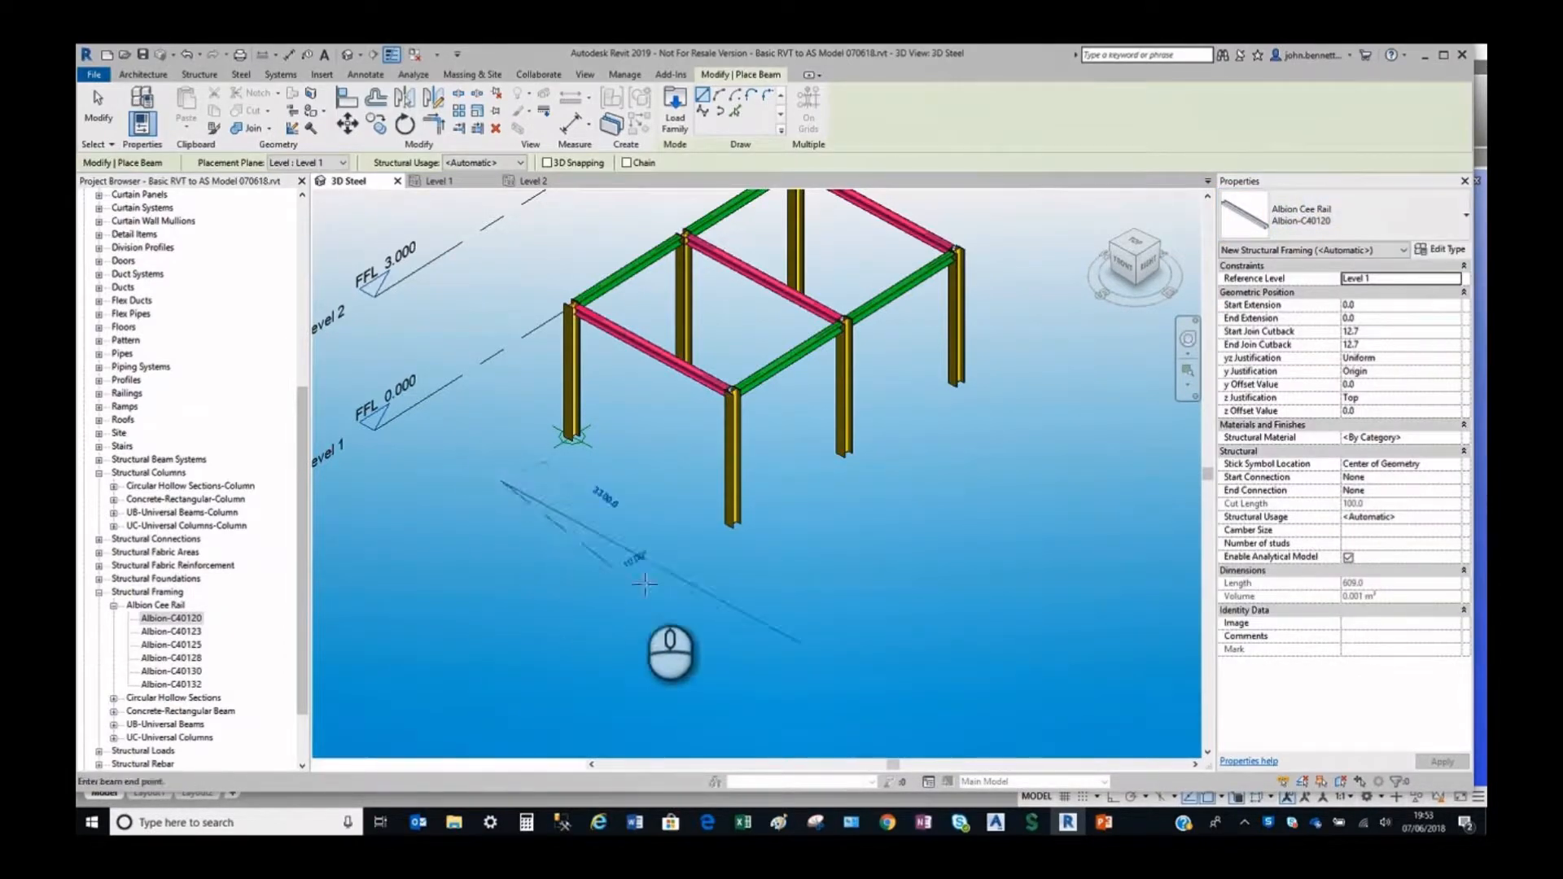
click(727, 603)
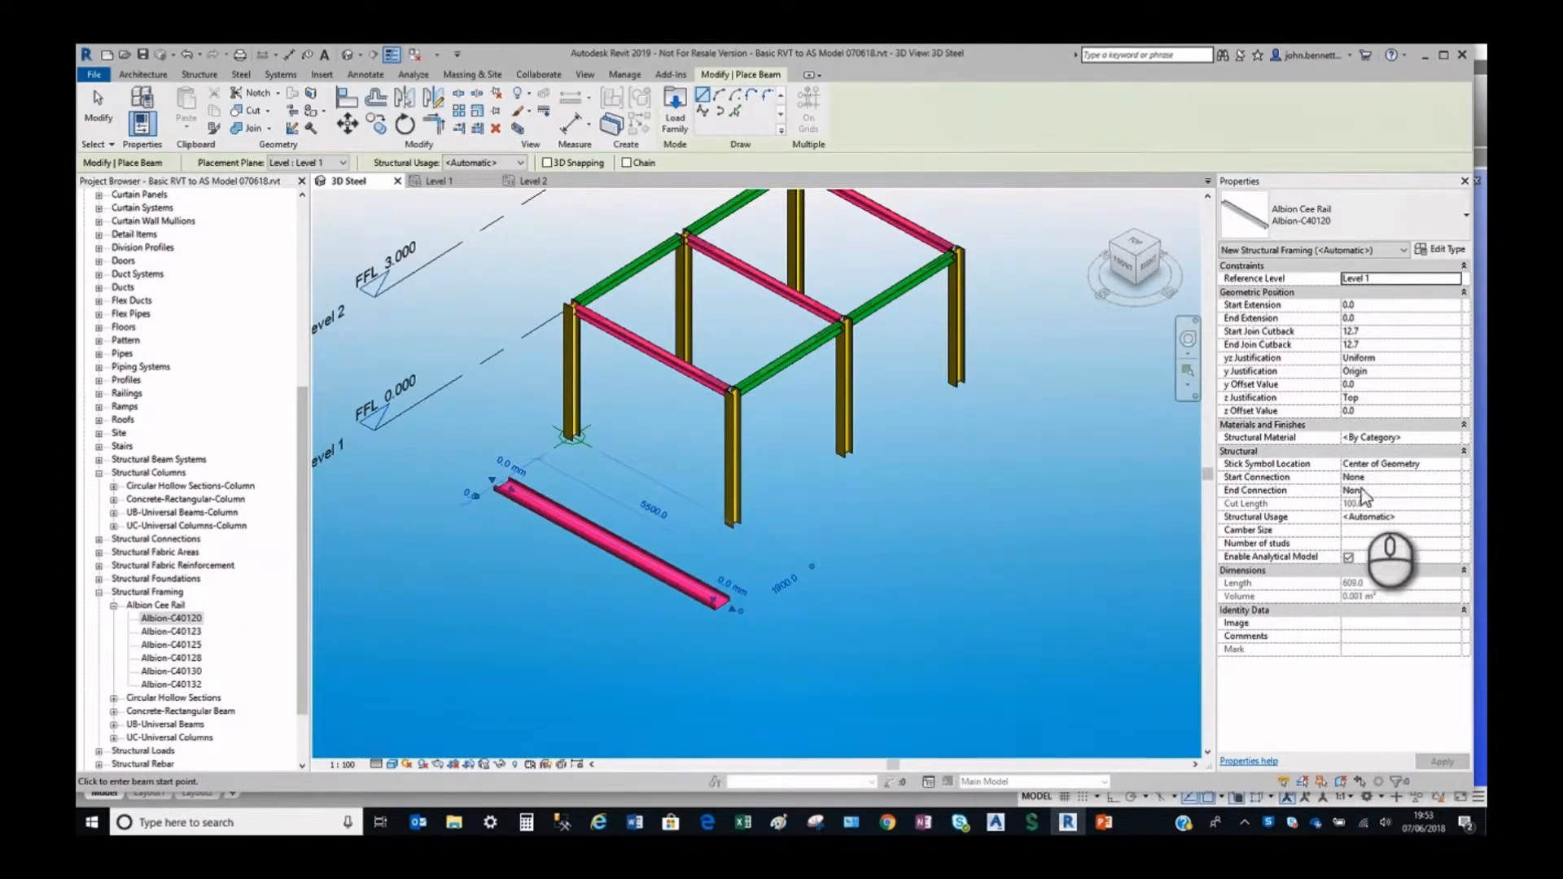
Search the project materials for "col" and set the structural material for new beams to ColdRolled.
click(1385, 438)
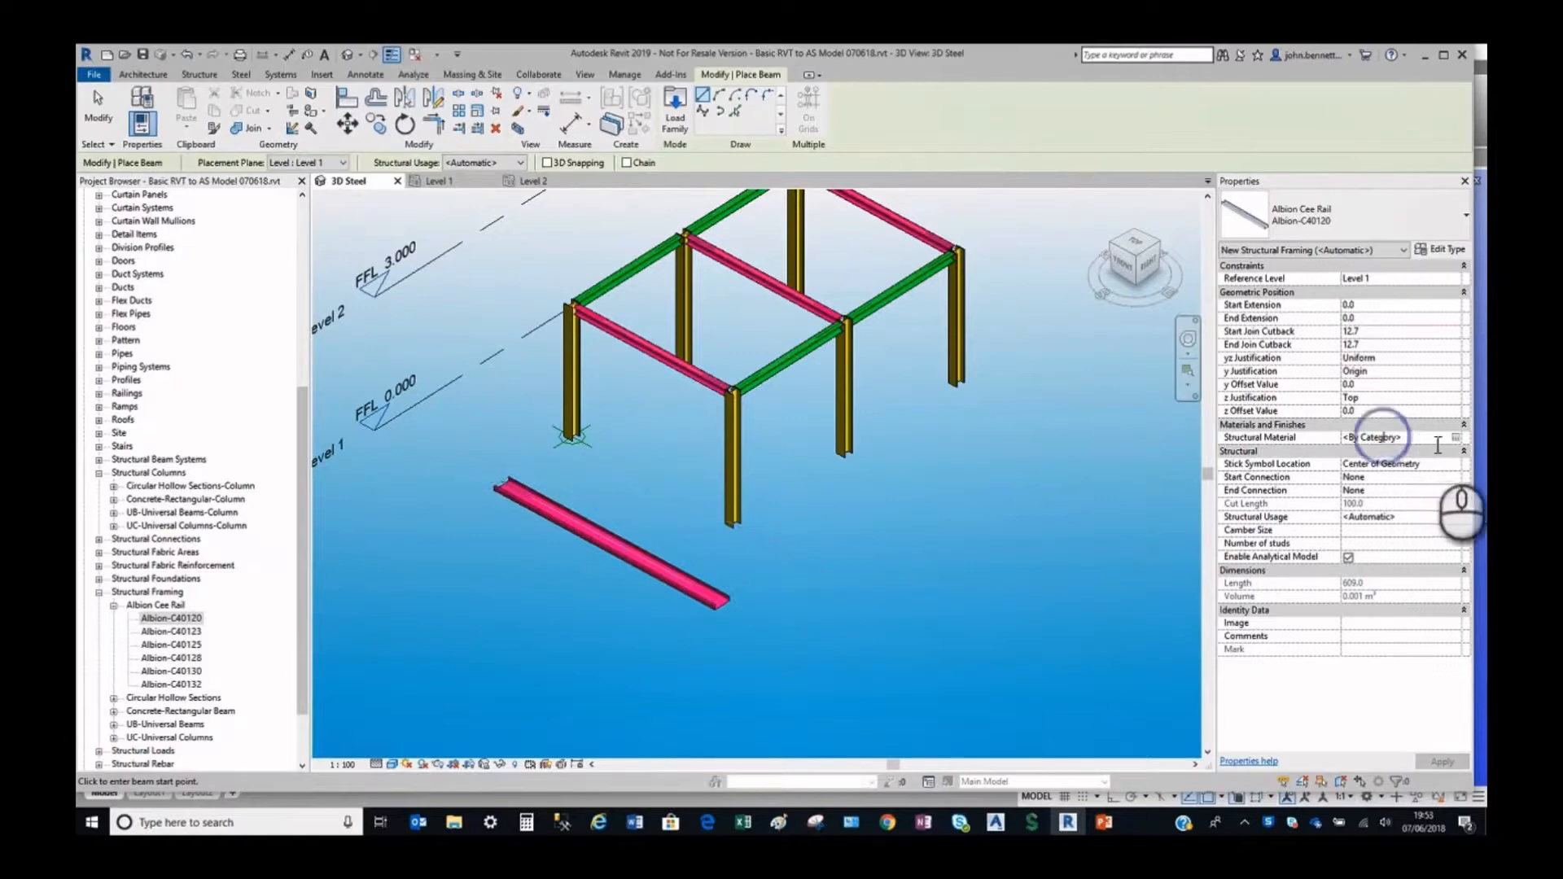
click(1457, 438)
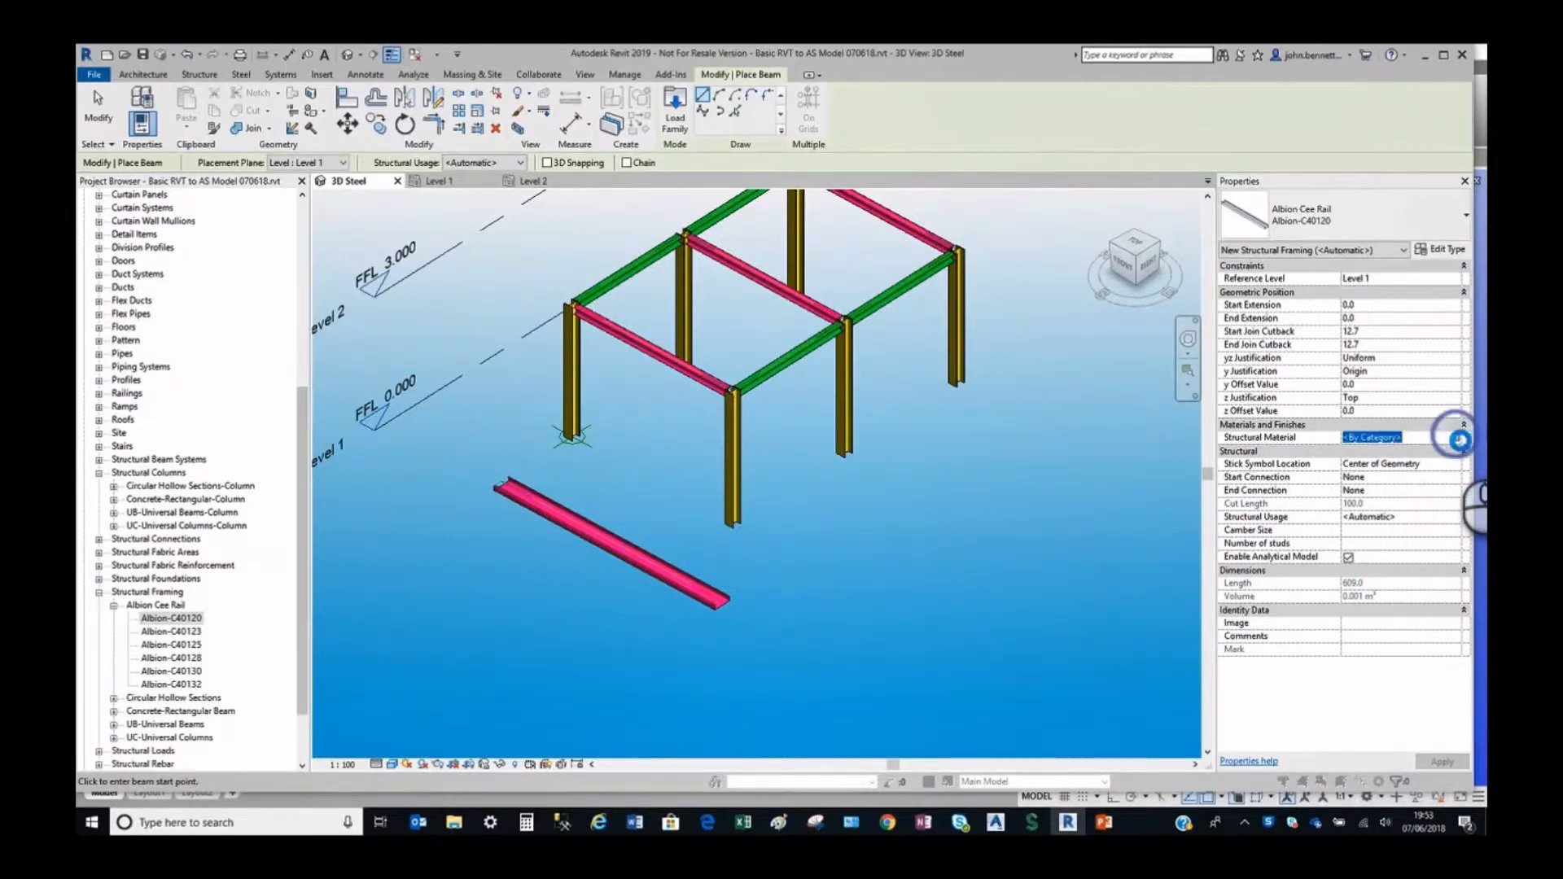
scroll(422, 463, down, 2)
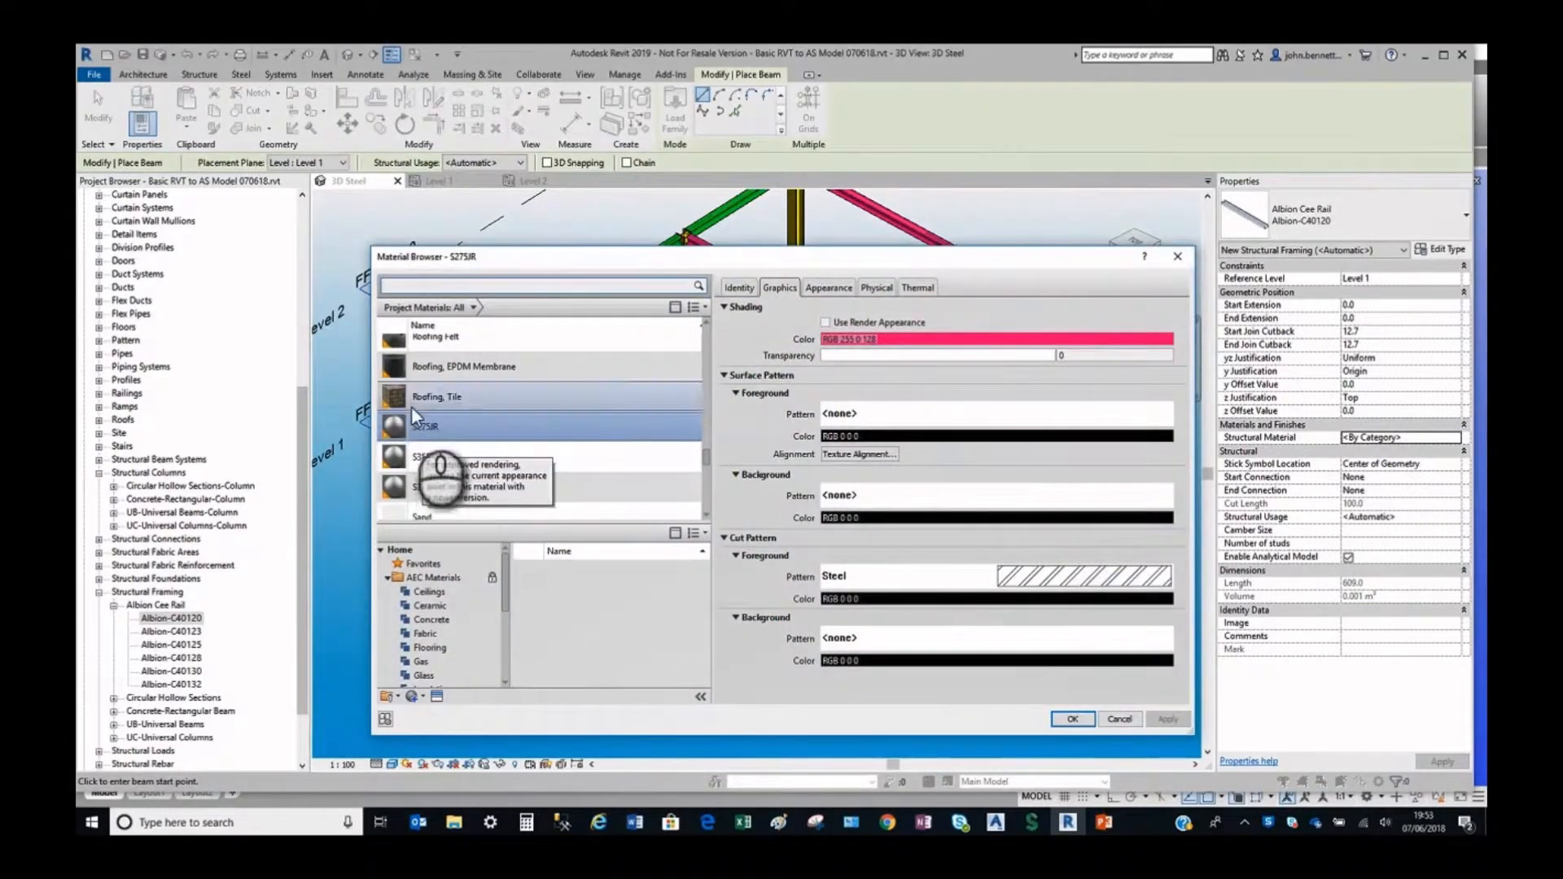
scroll(412, 391, up, 1)
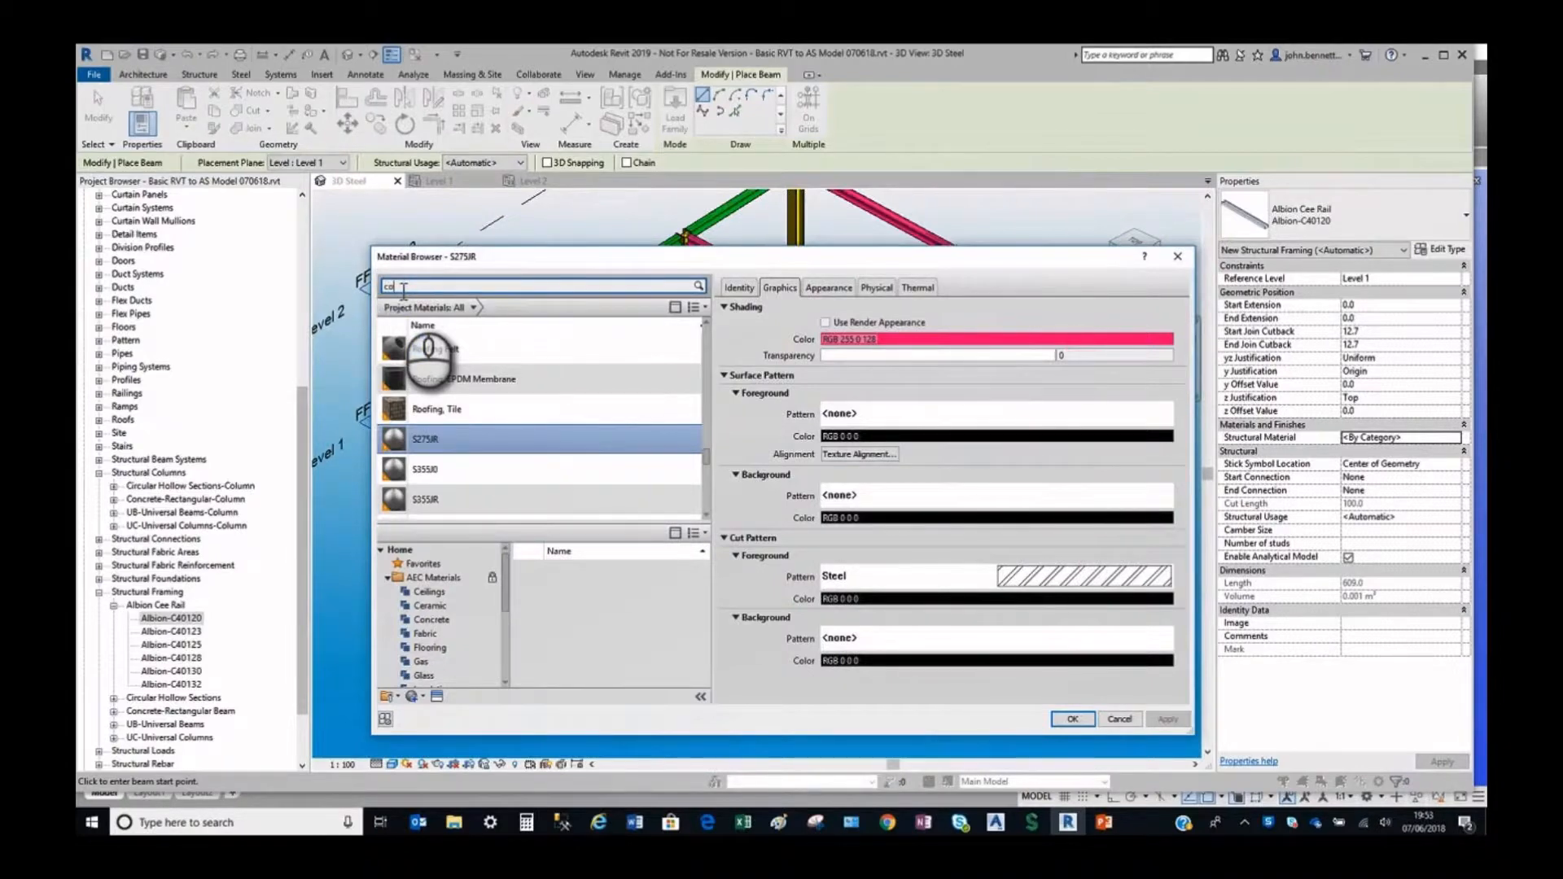
click(427, 365)
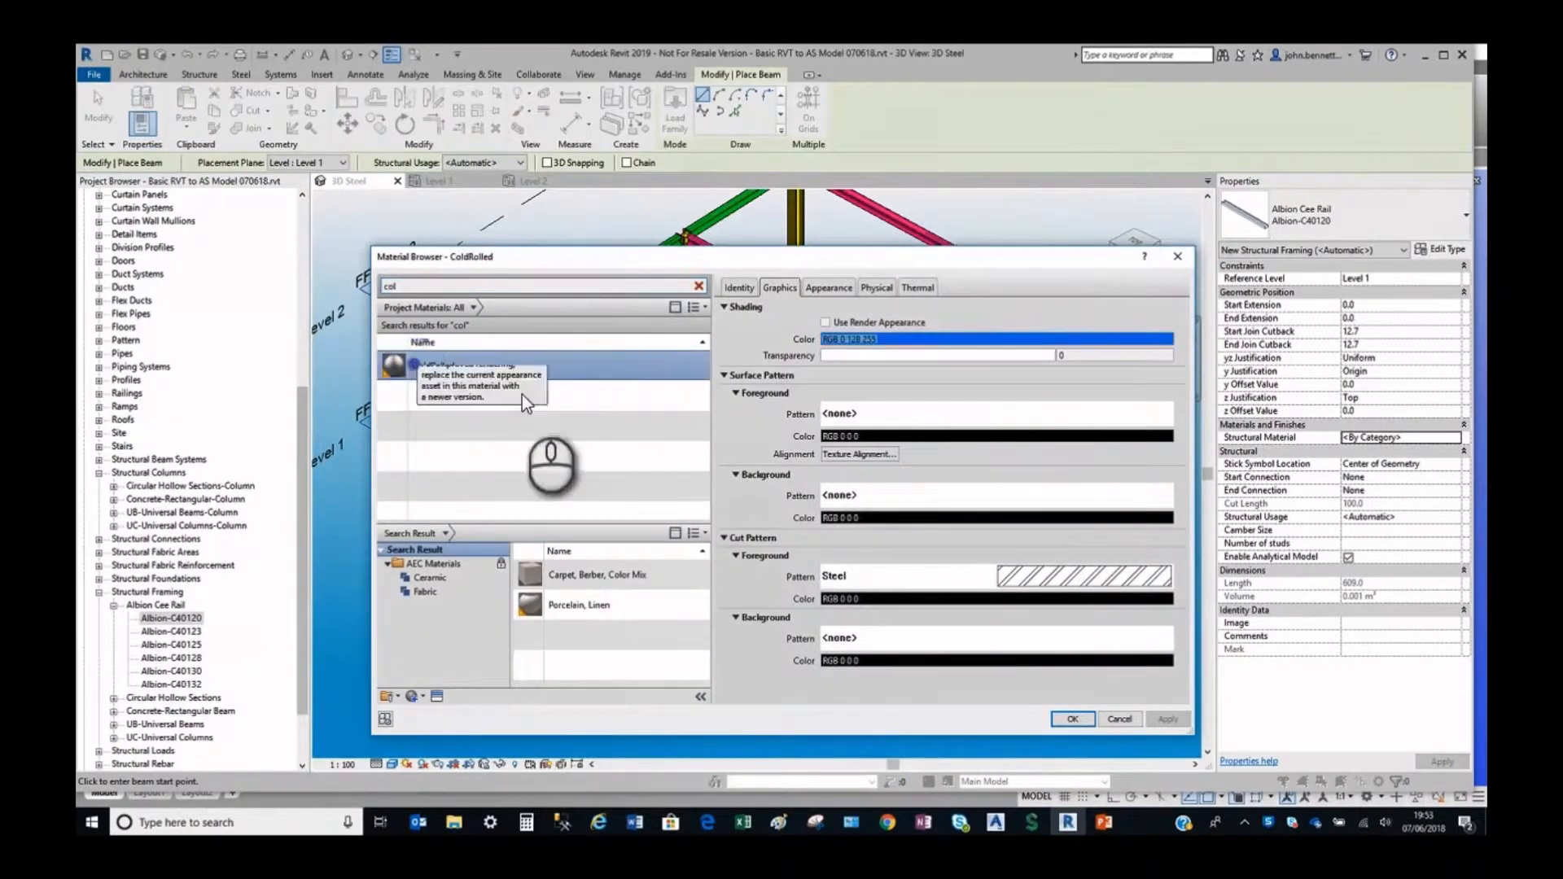
click(1064, 722)
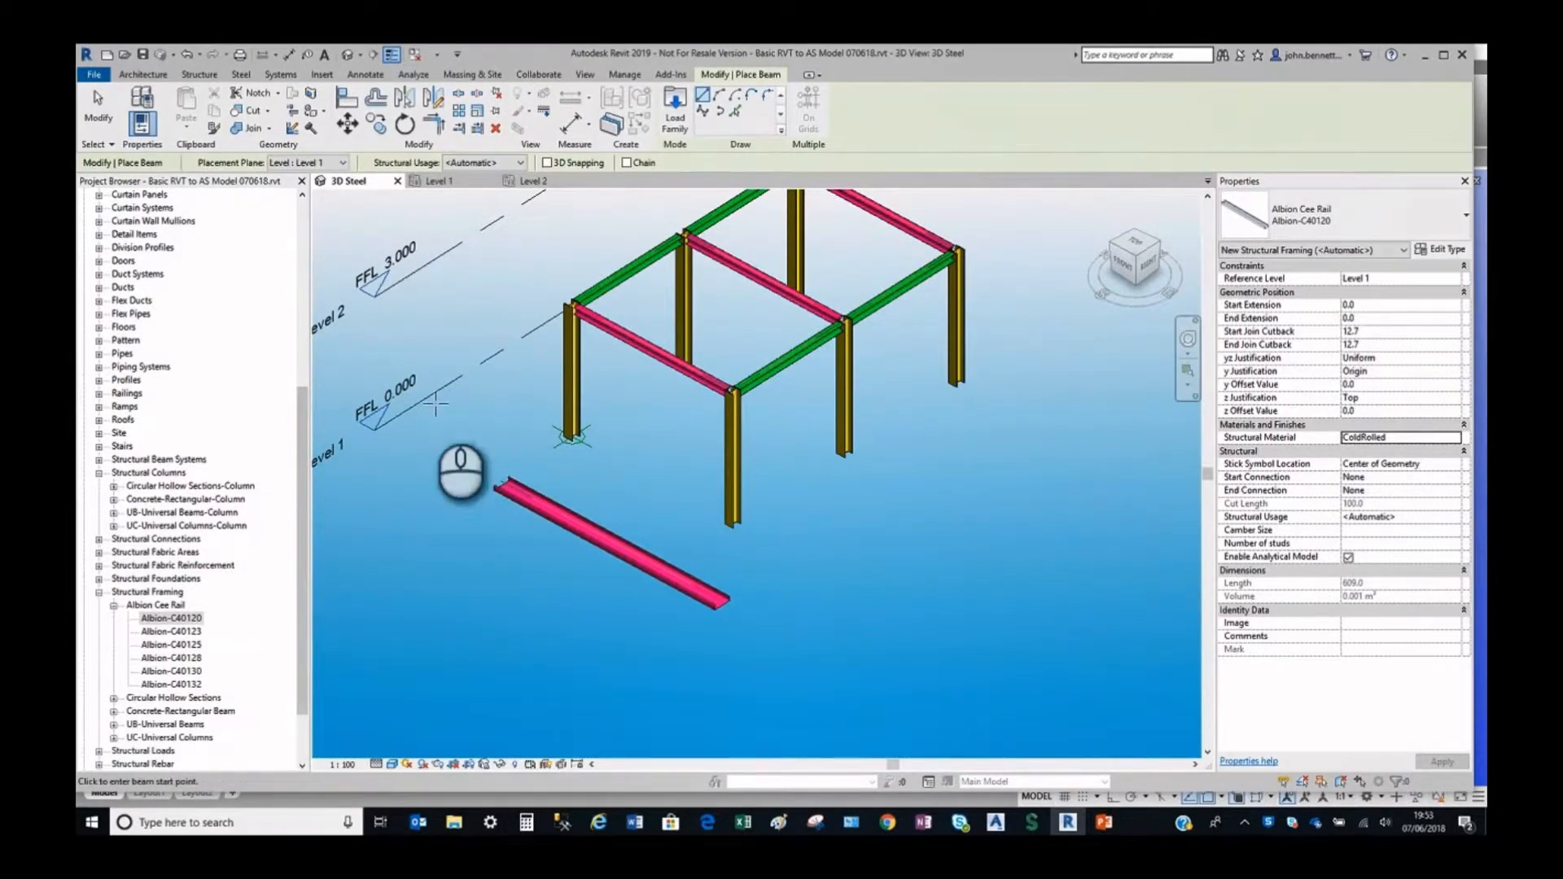
Place two more Albion-C40120 rails parallel to the first, about 8100 mm and 6200 mm long, and finish beam placement.
click(218, 74)
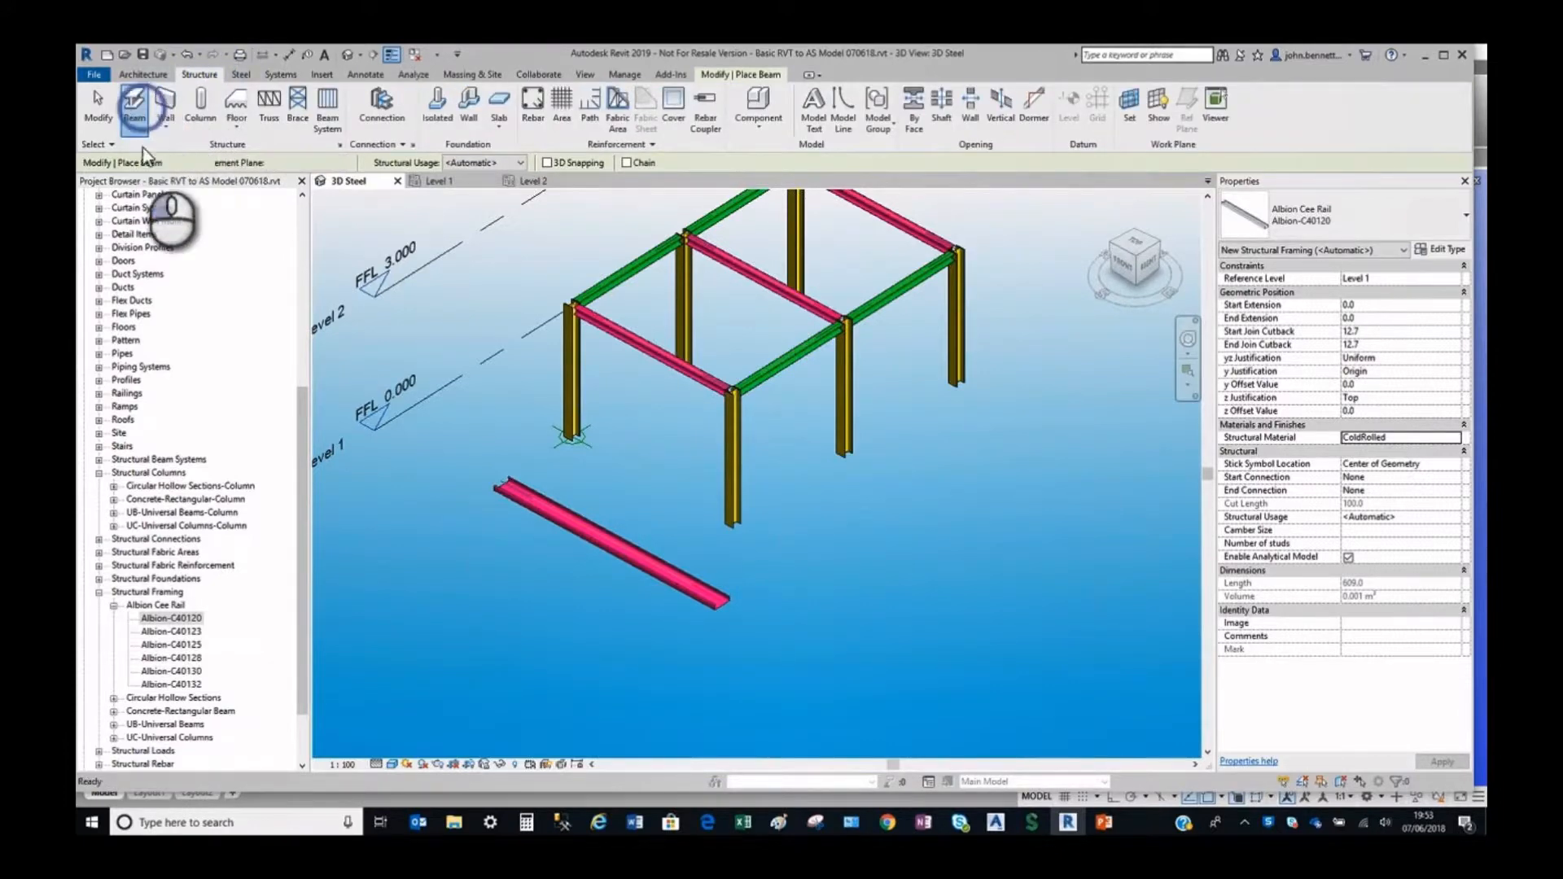
click(479, 534)
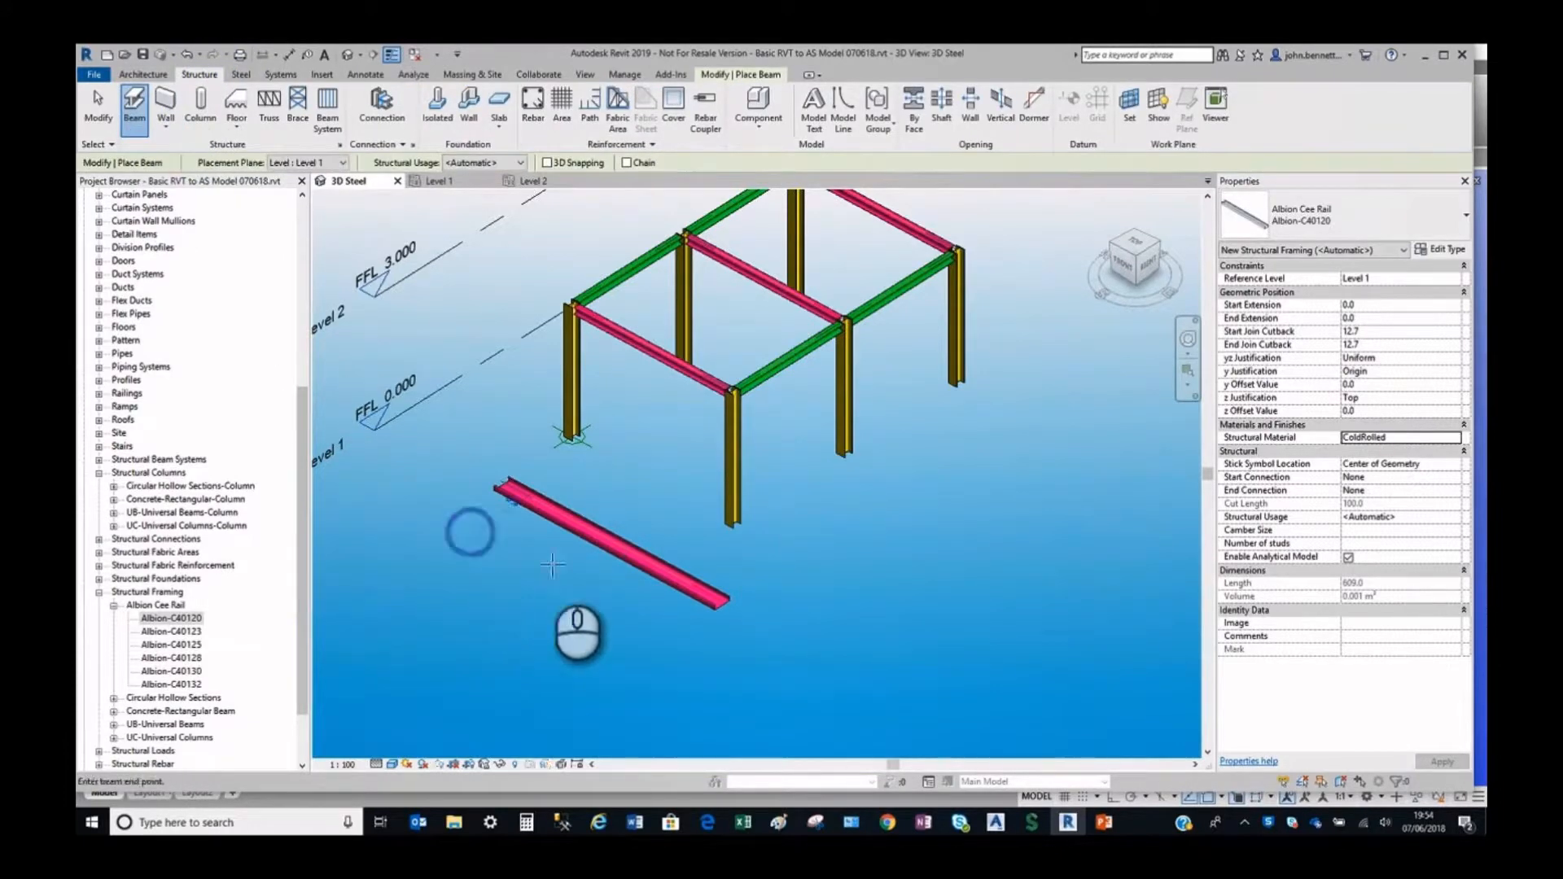
click(804, 709)
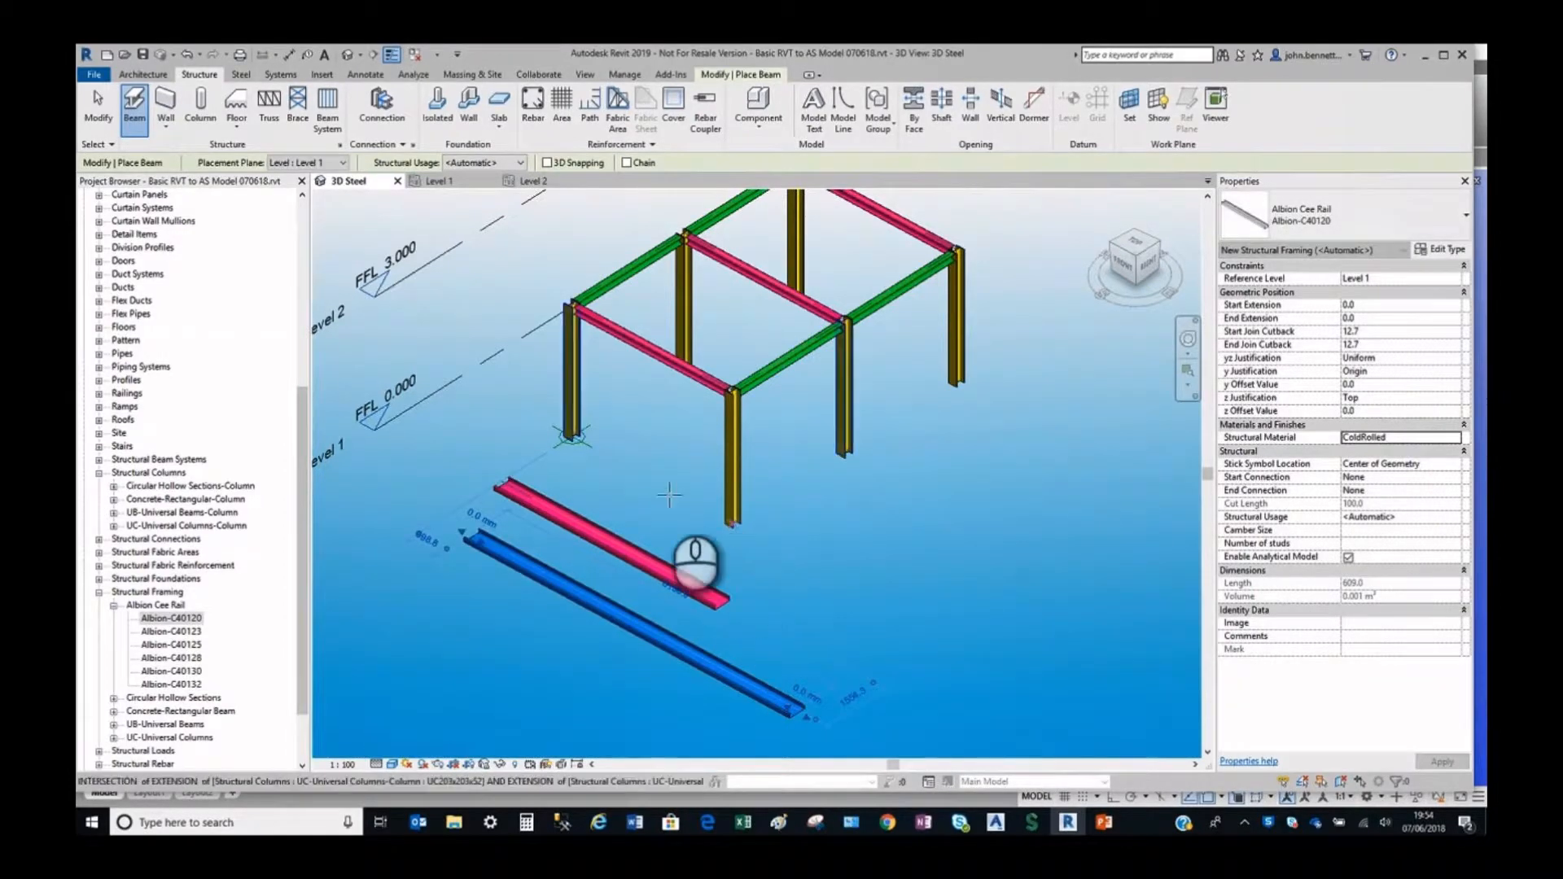
click(439, 578)
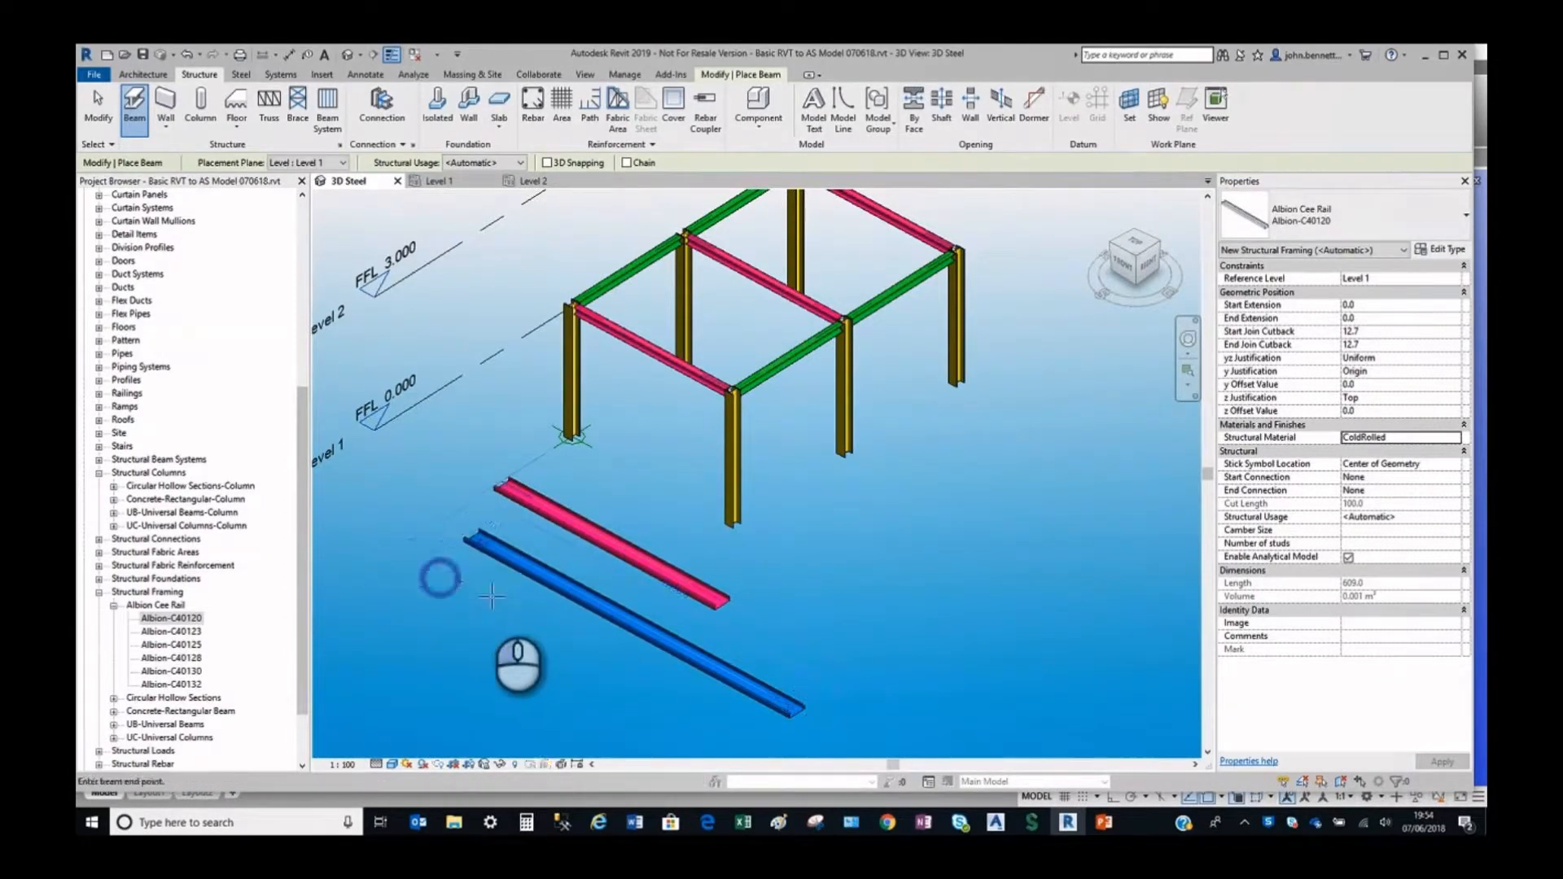
click(692, 714)
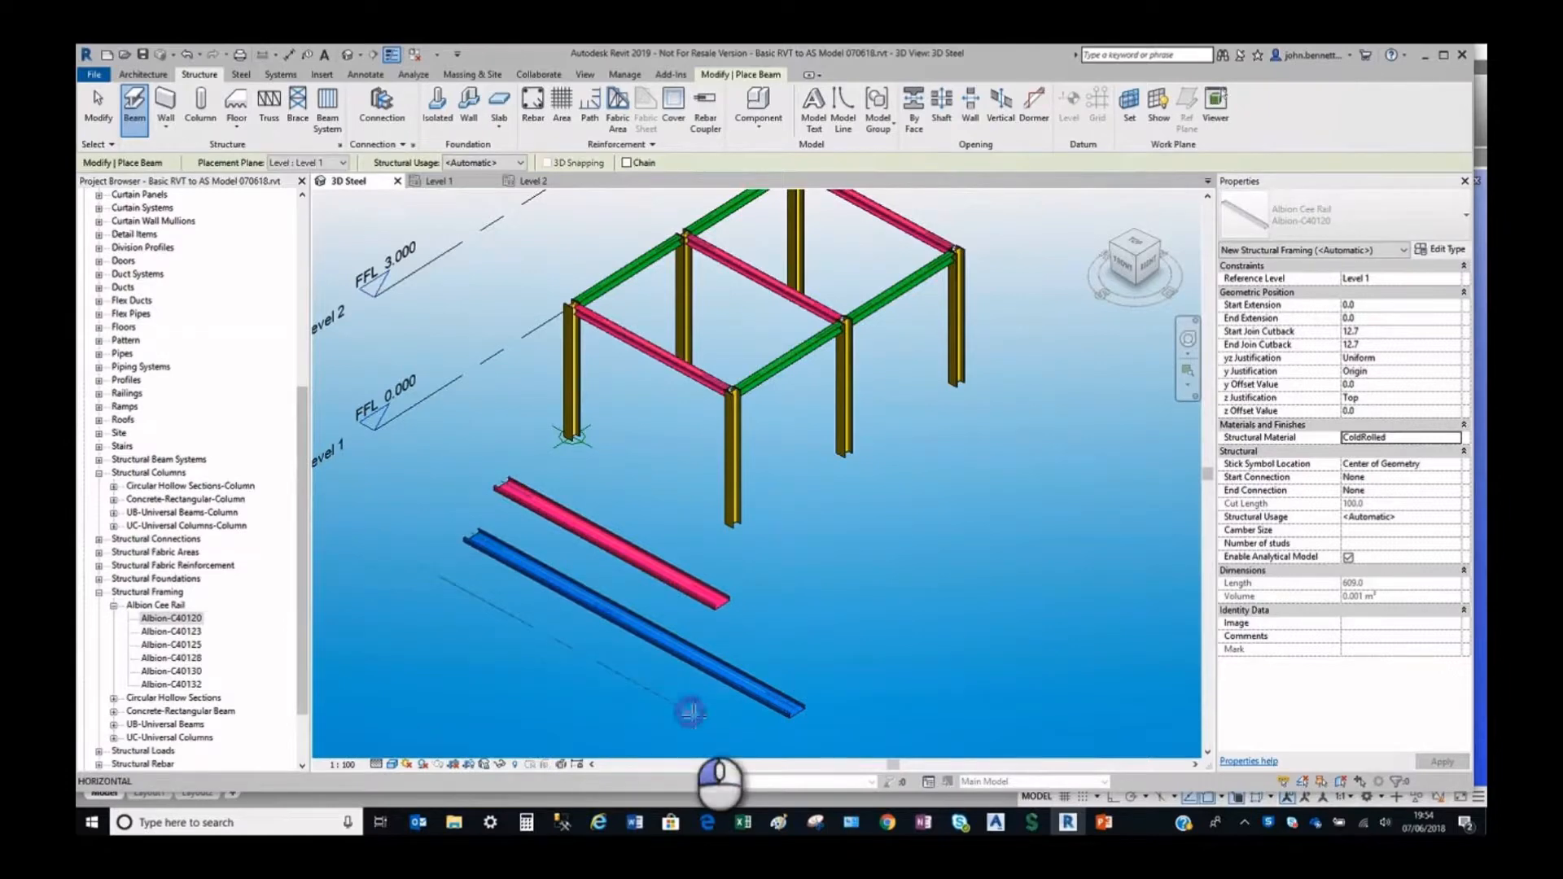
right_click(696, 539)
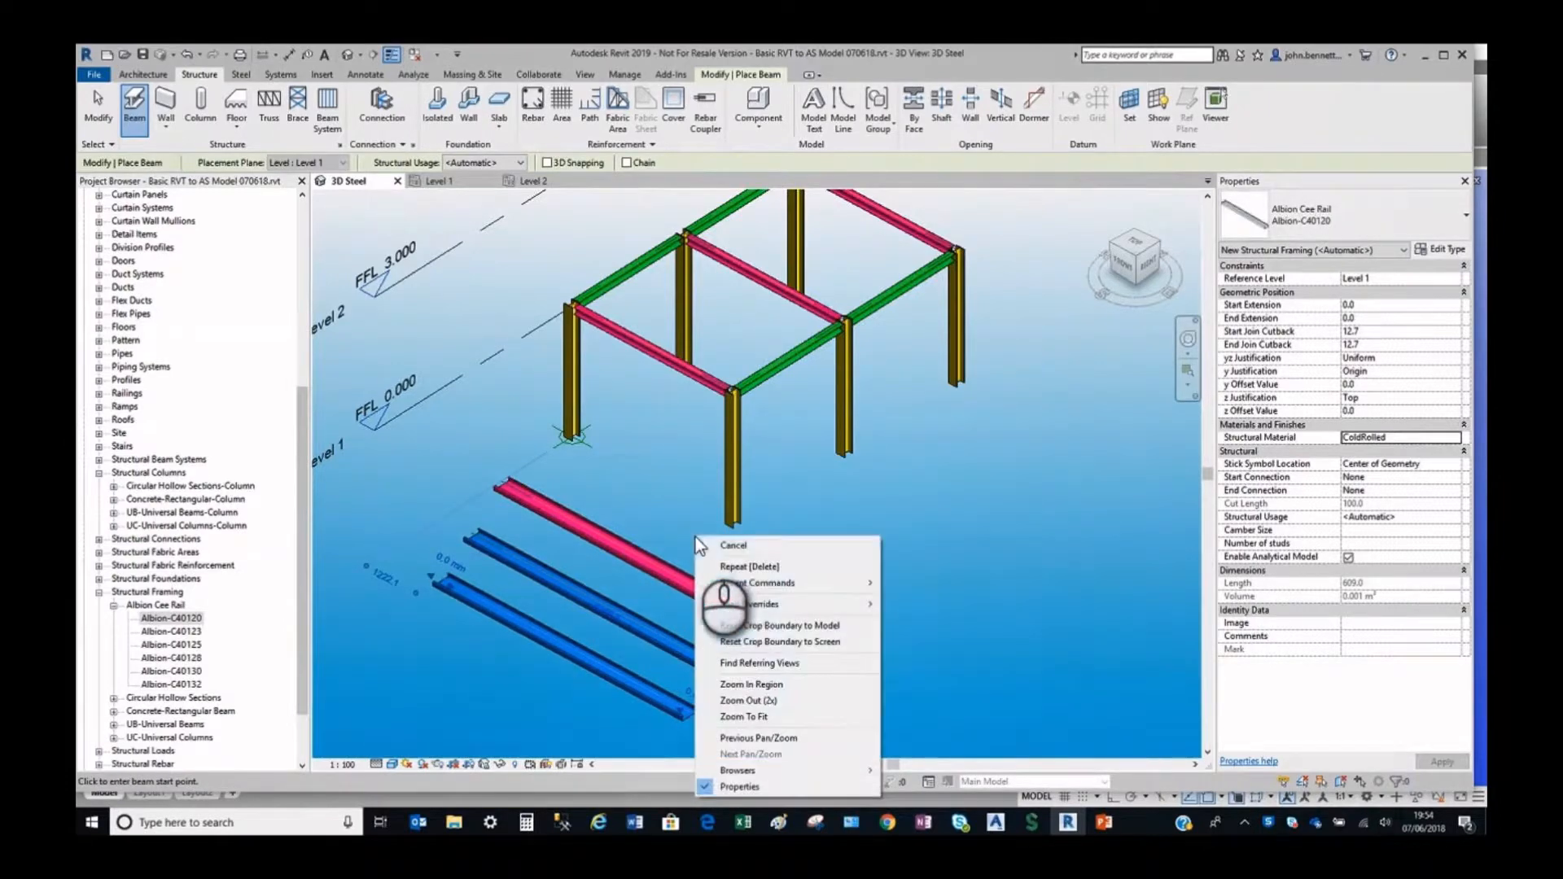
click(97, 112)
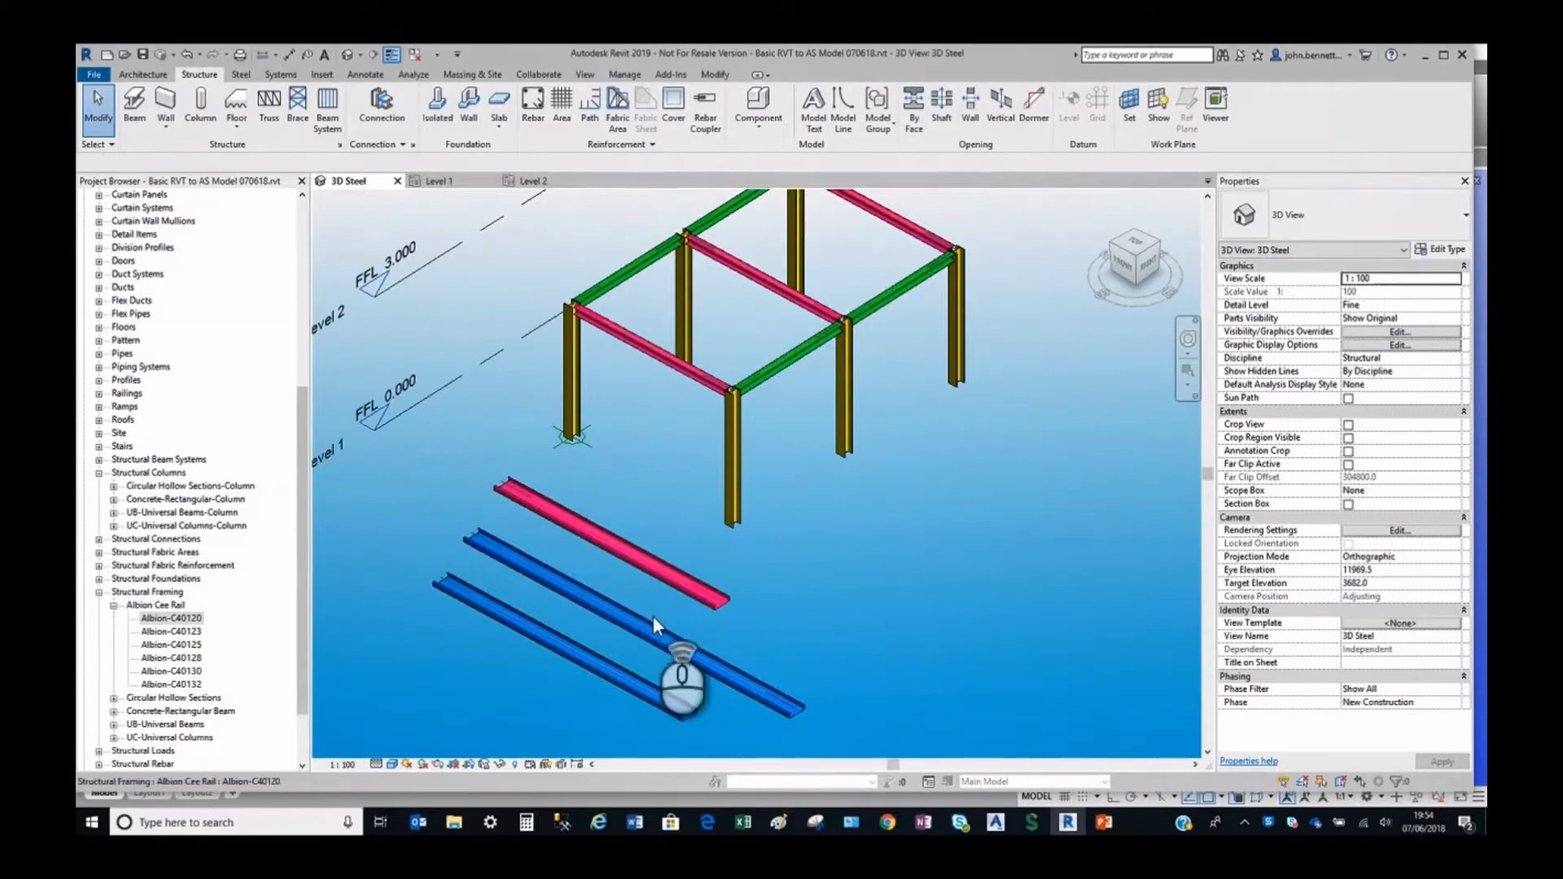
Set the structural material of the first rail, nearest the frame, to ColdRolled.
scroll(654, 619, up, 5)
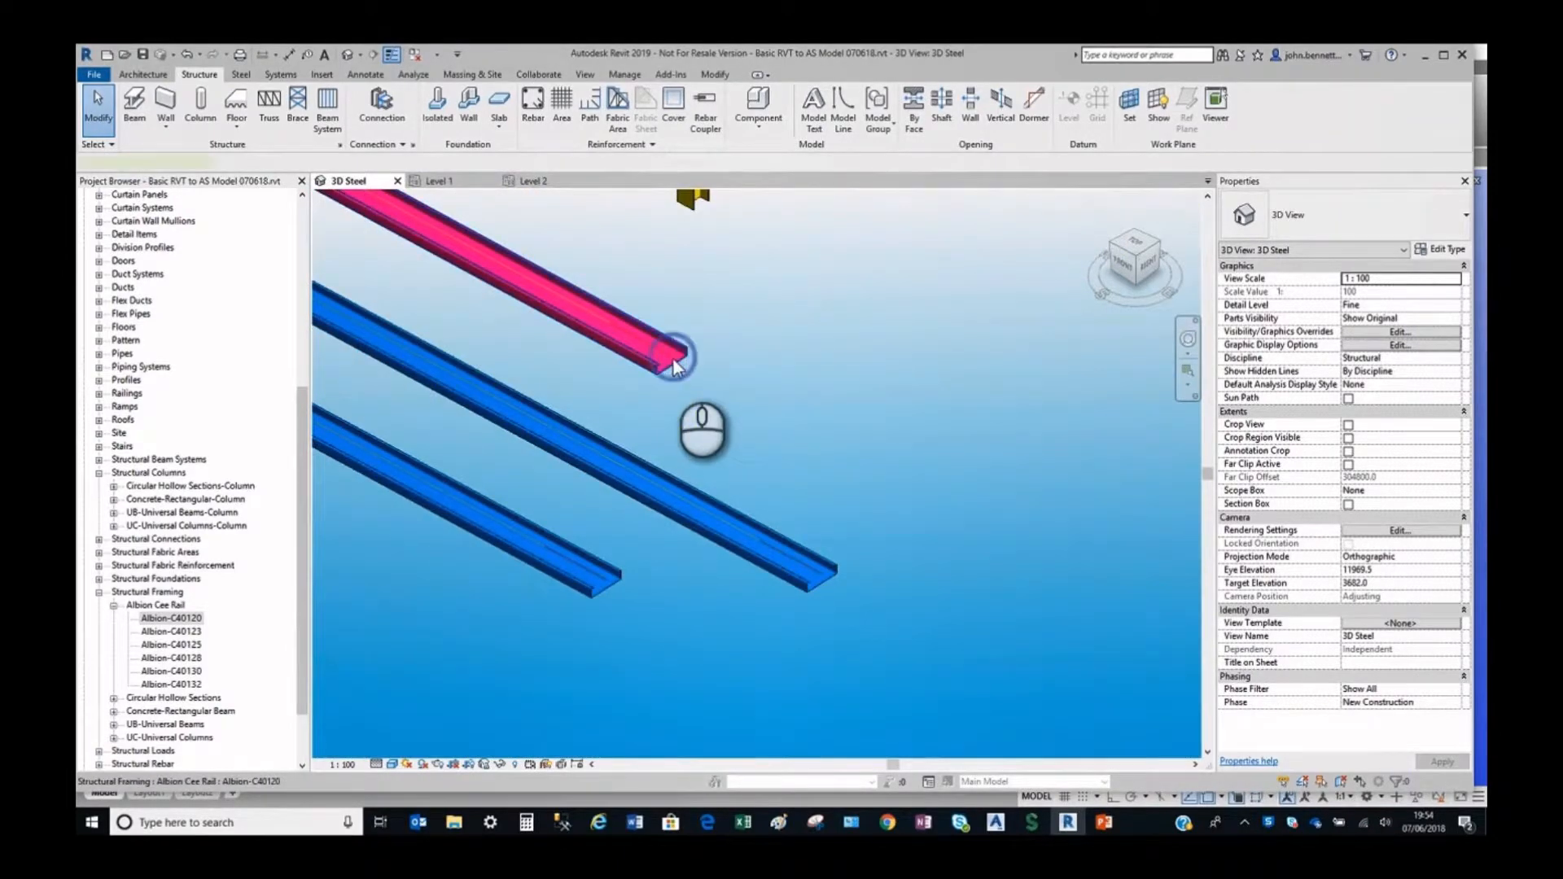
click(676, 362)
click(1375, 478)
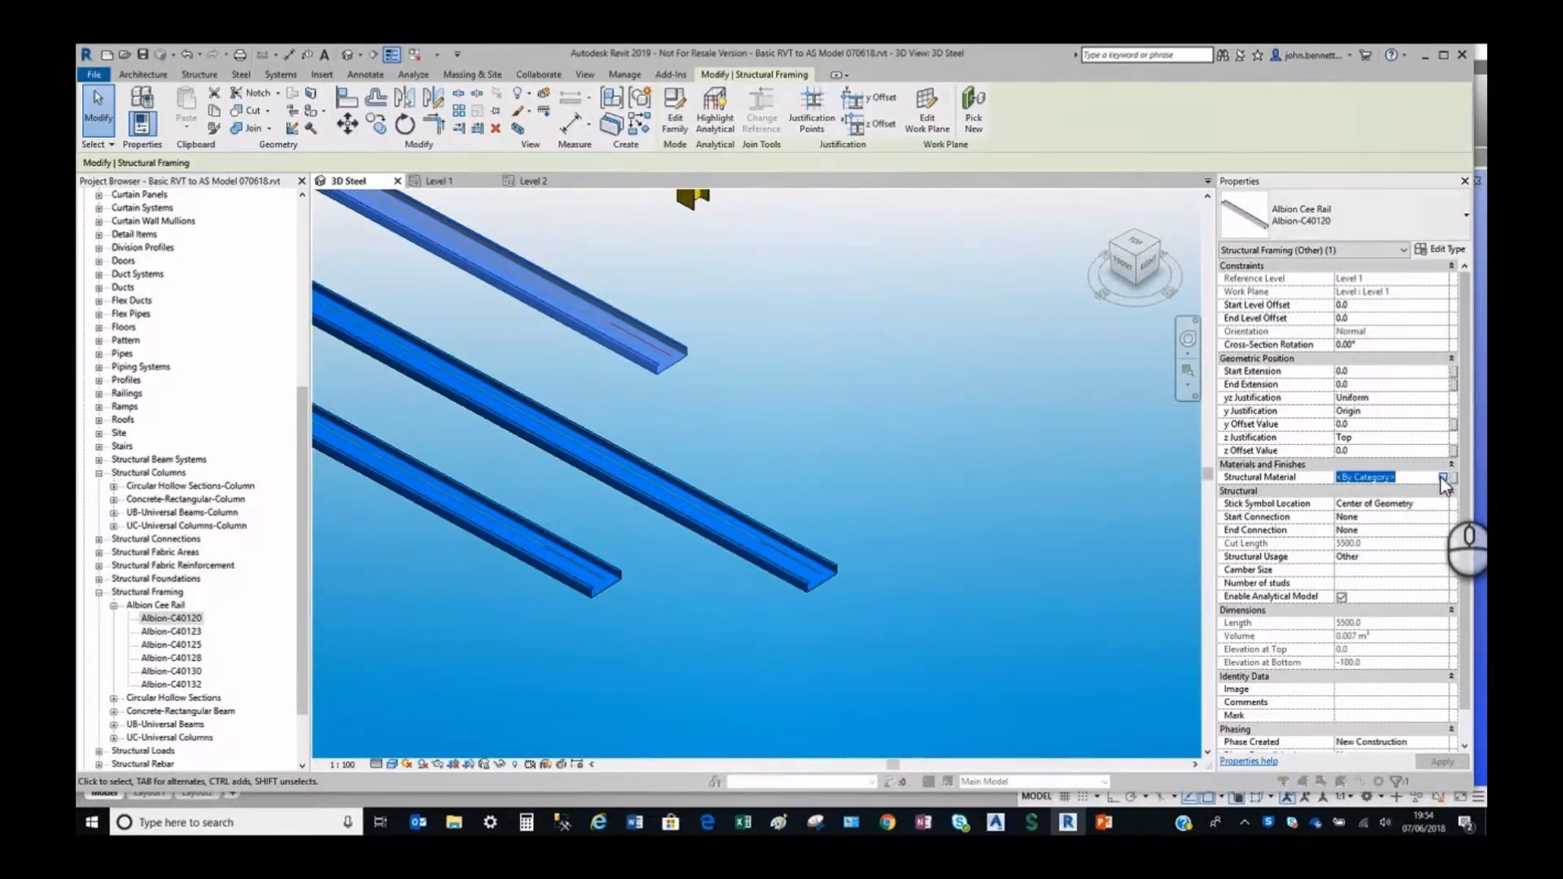
click(1444, 479)
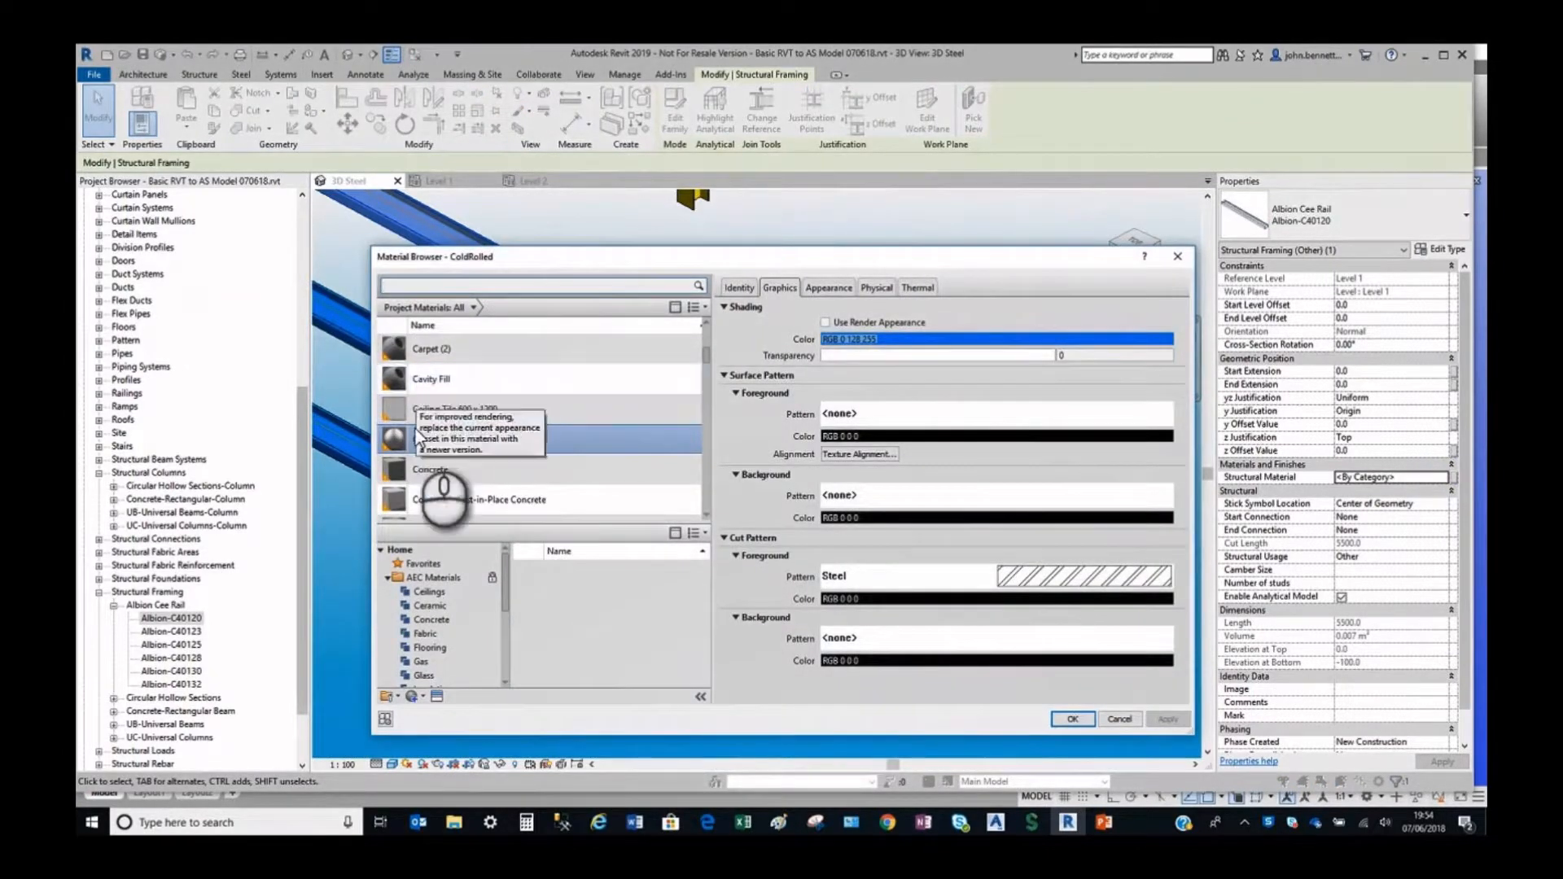
click(1061, 719)
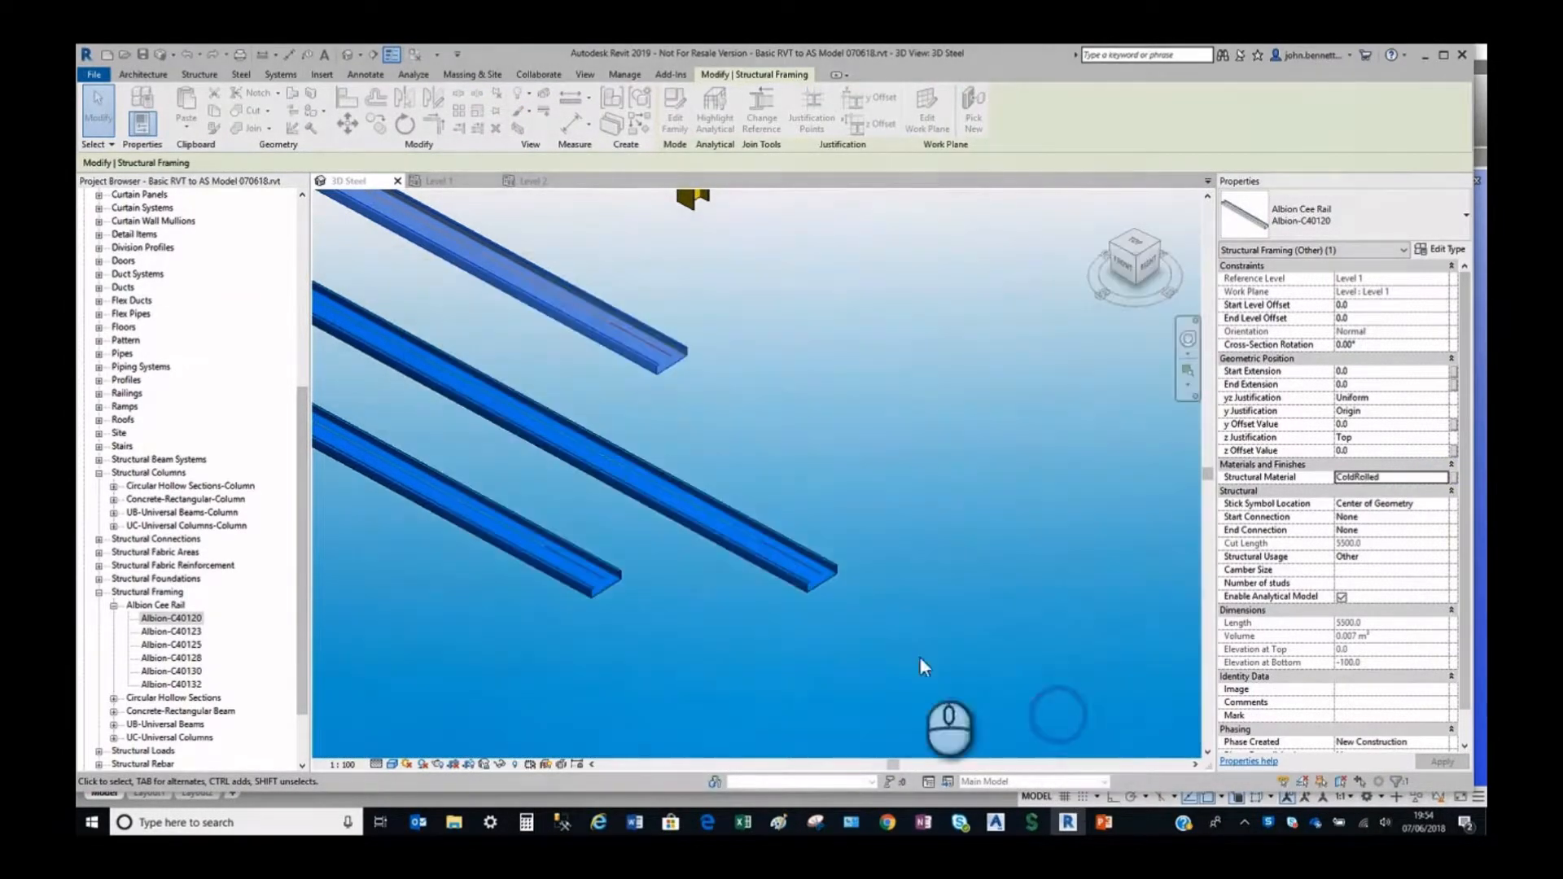
Set the y Justification of the first rail, nearest the frame, to Left.
scroll(712, 359, up, 2)
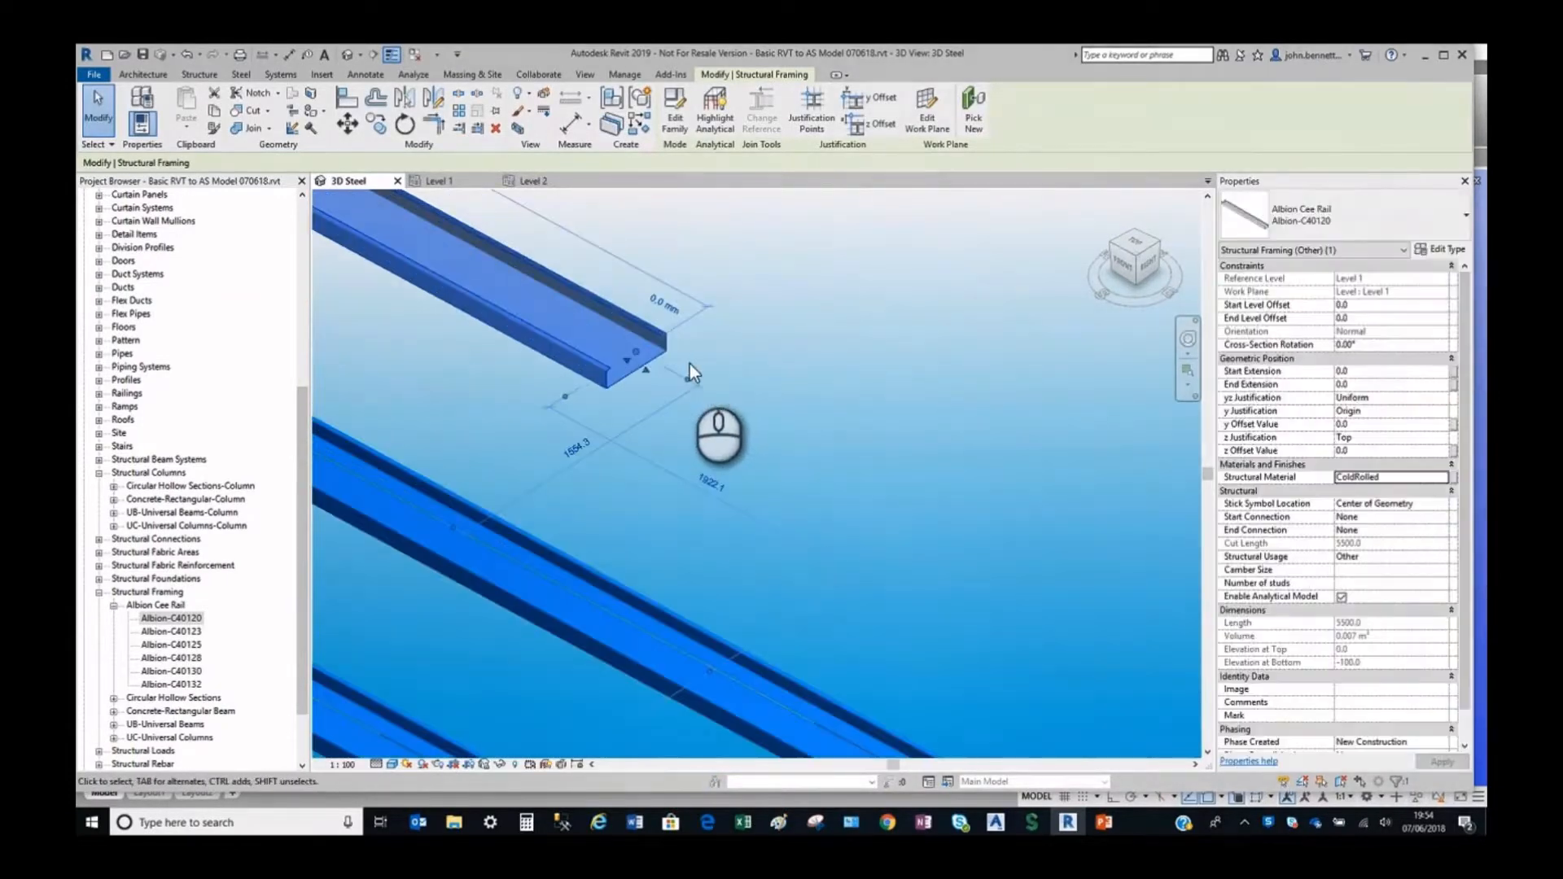
click(656, 416)
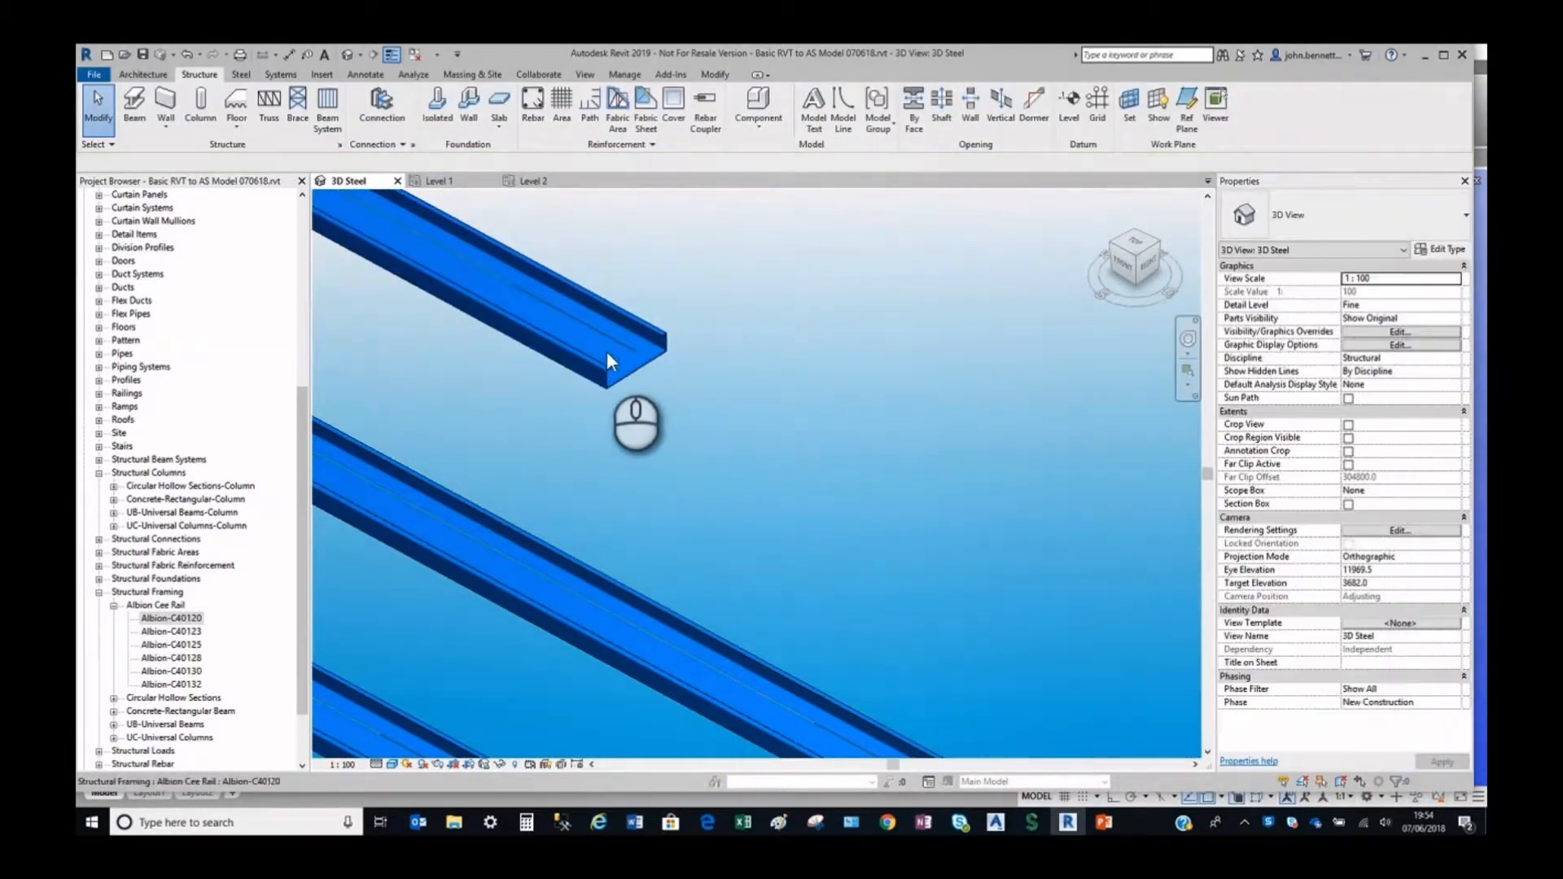
click(607, 352)
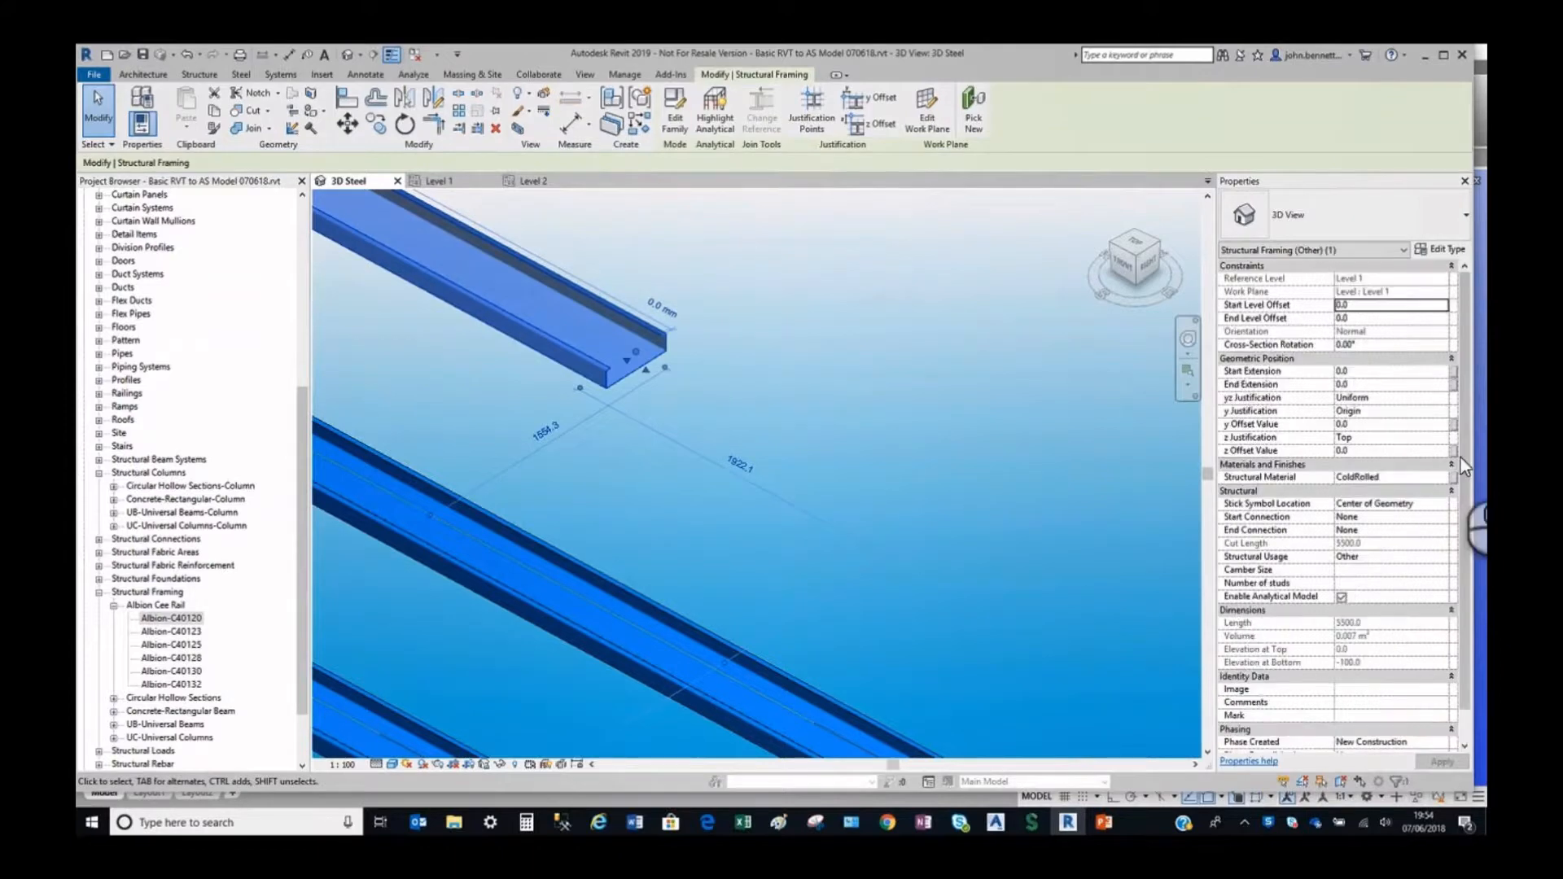
click(1366, 408)
click(1441, 411)
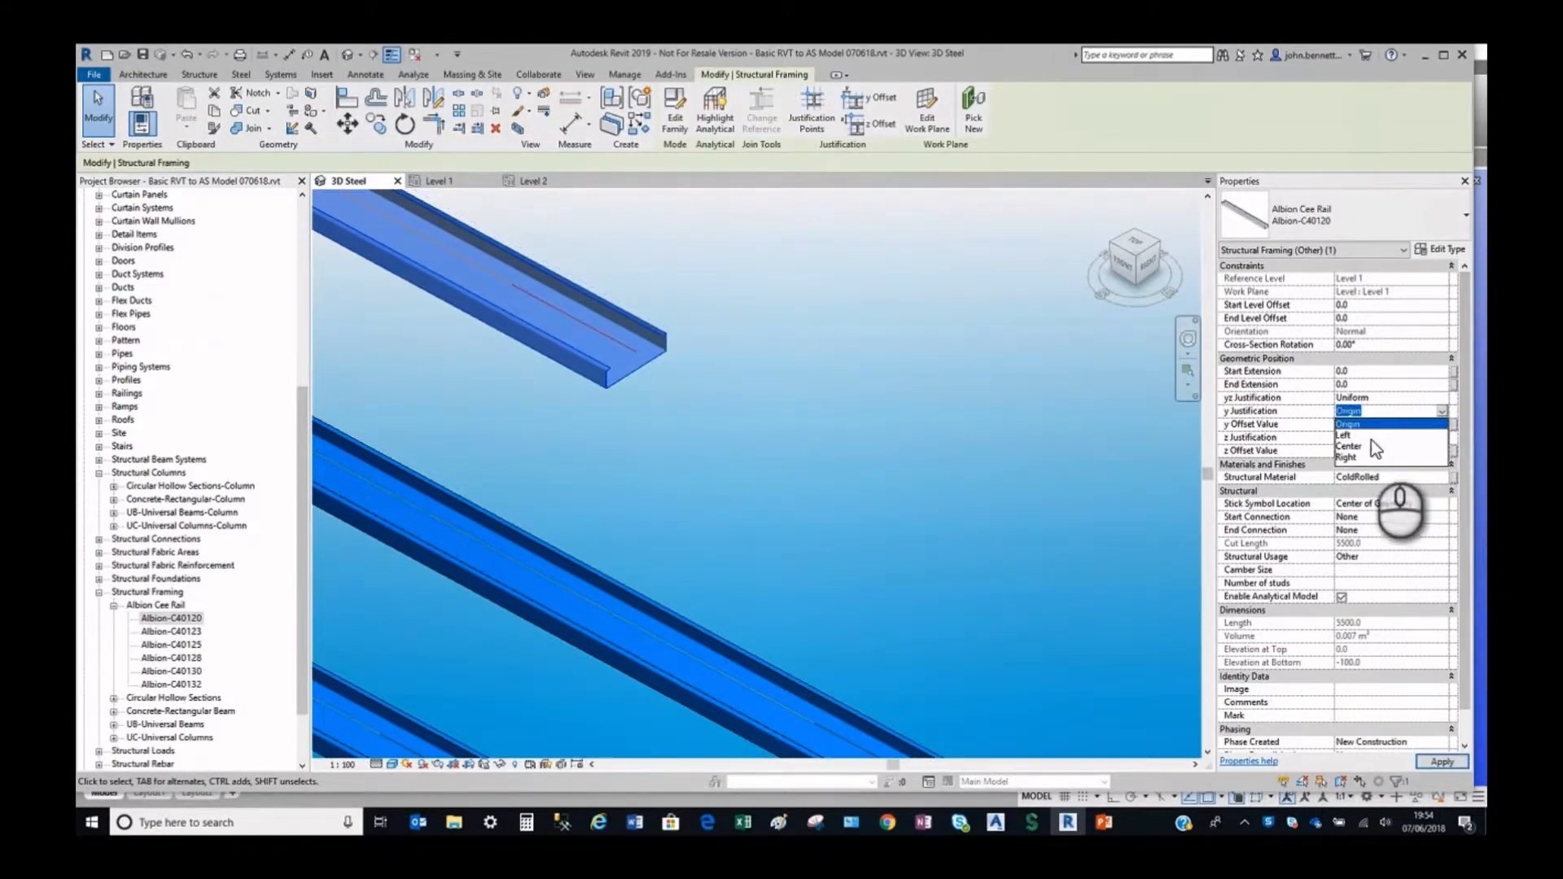
click(1371, 437)
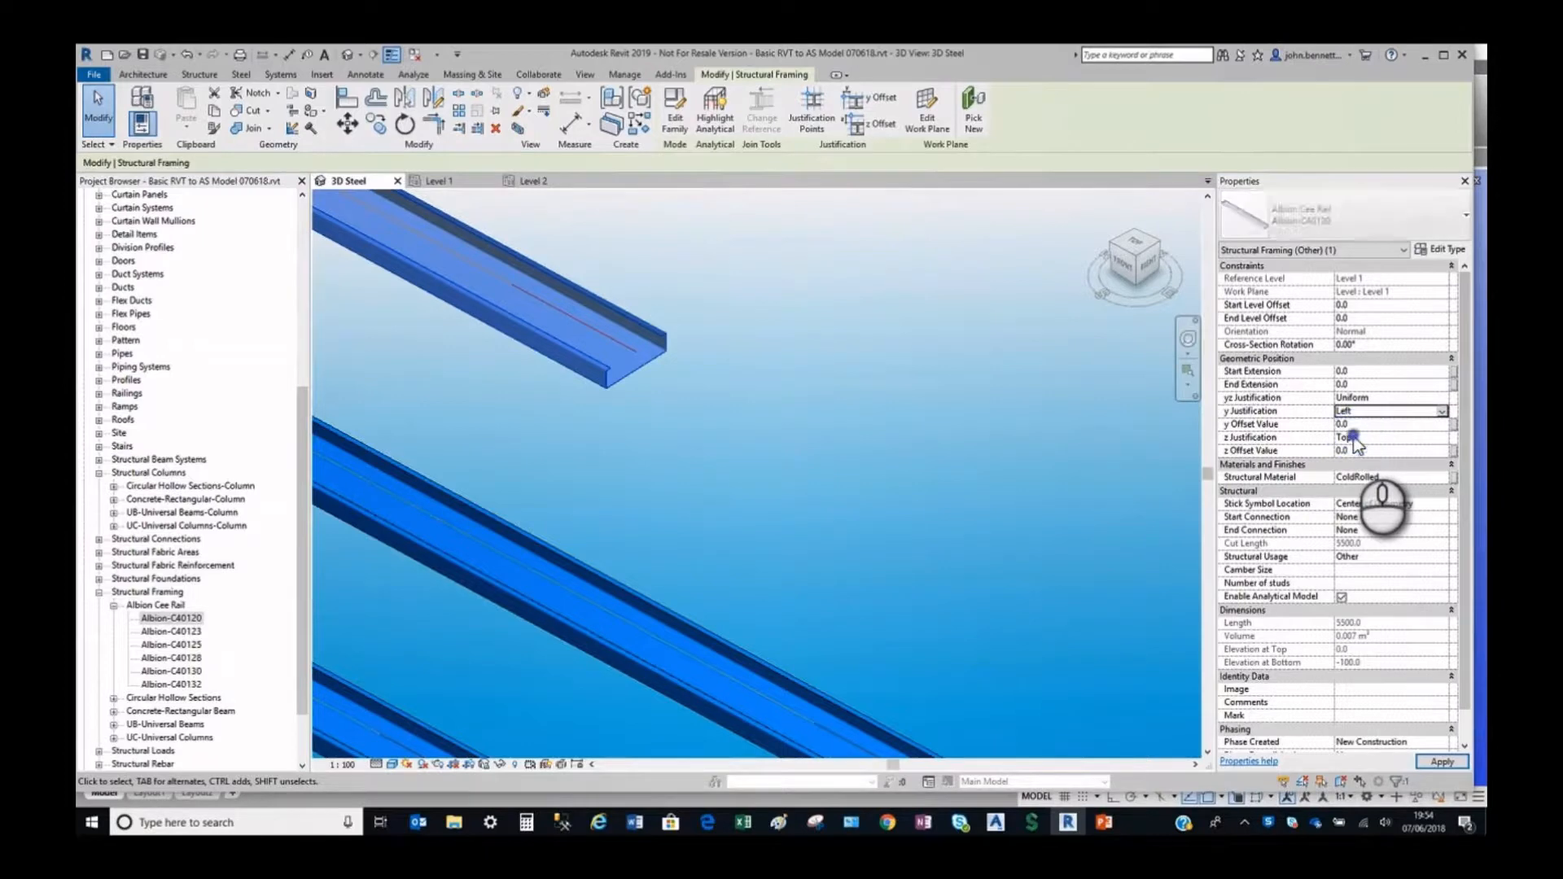
click(821, 417)
Set the y Justification of the middle, longest rail to Right.
middle_drag(774, 398, 695, 318)
click(710, 489)
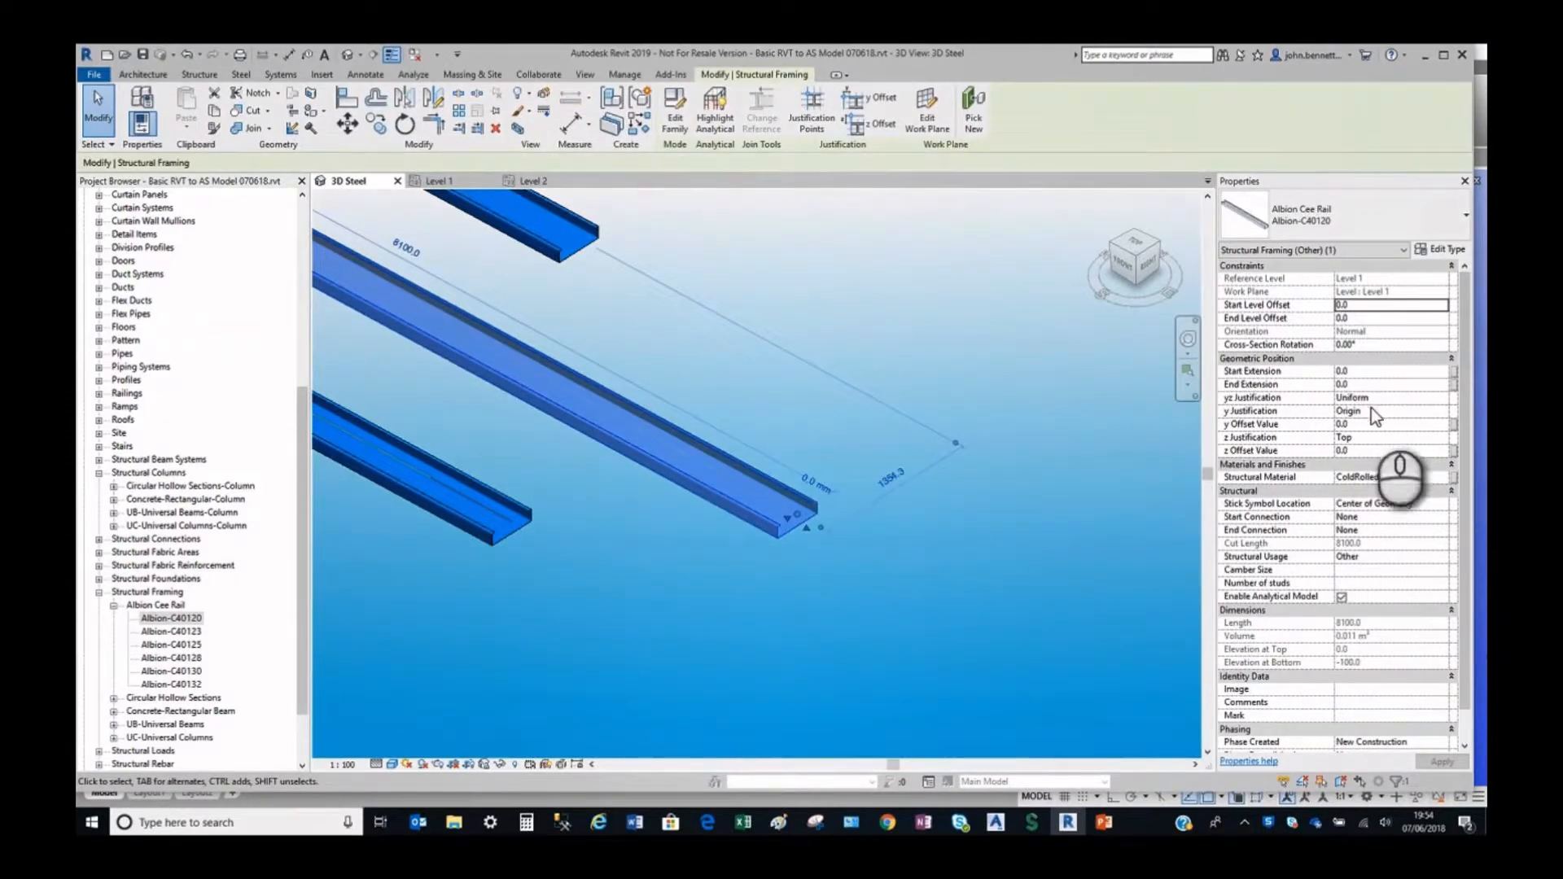
click(1365, 410)
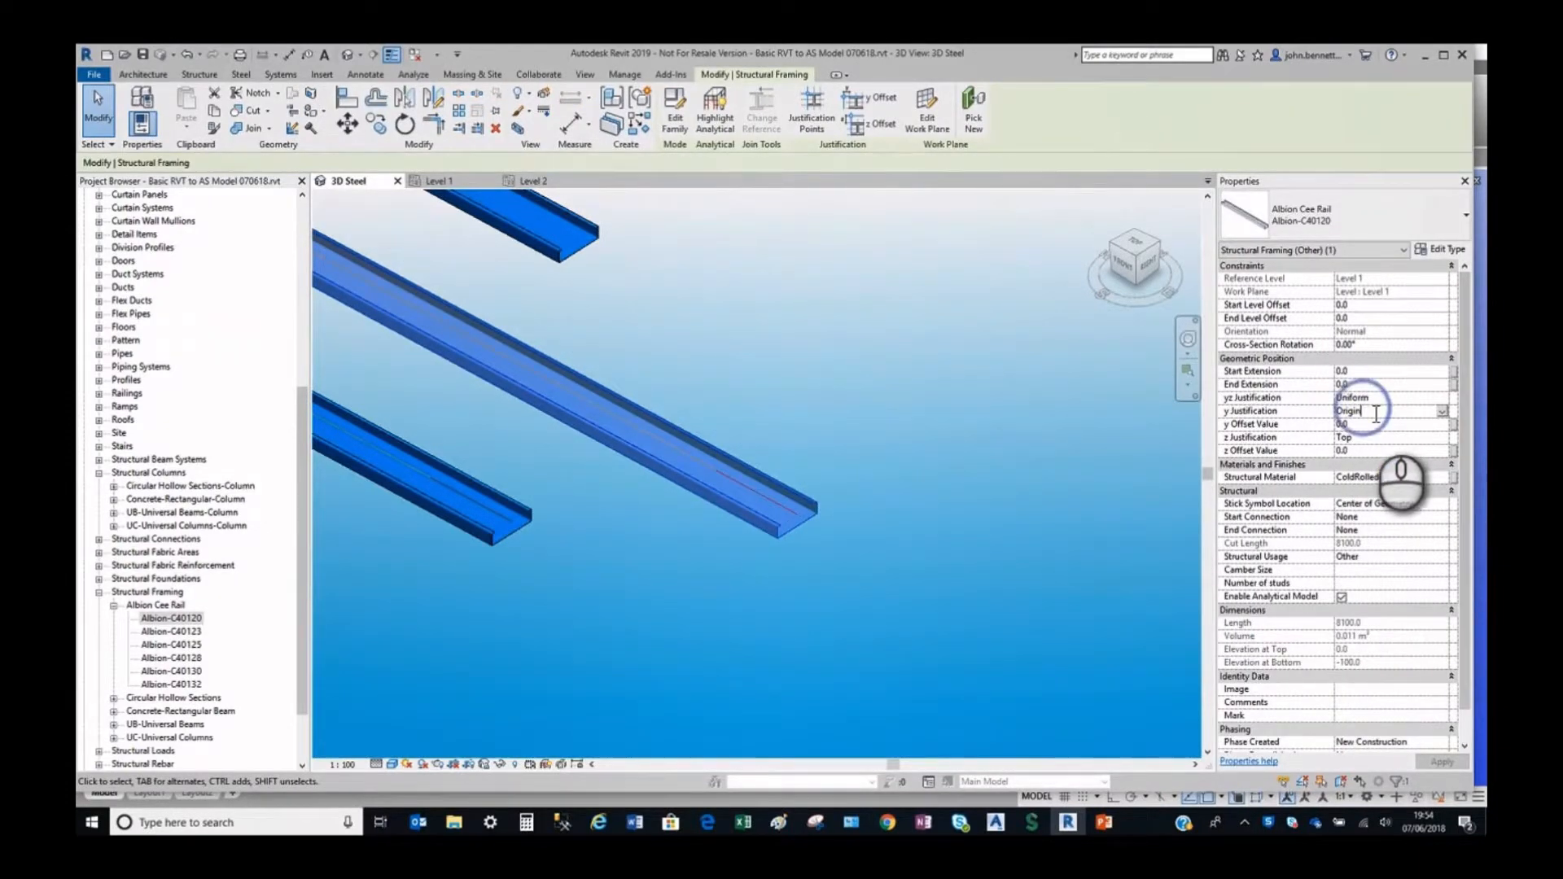
click(1442, 412)
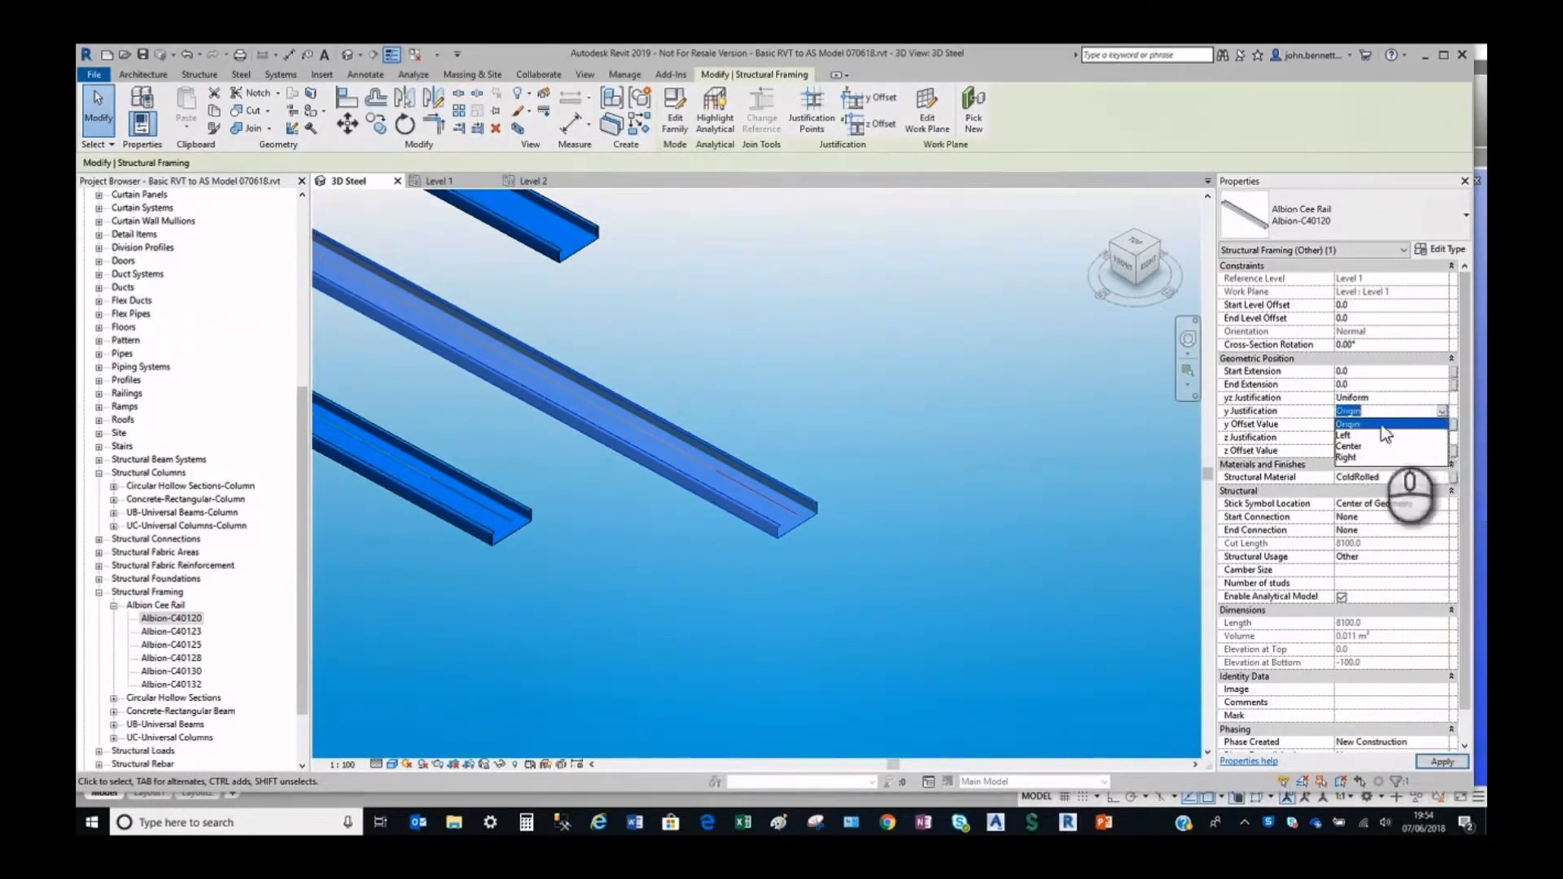
click(1344, 458)
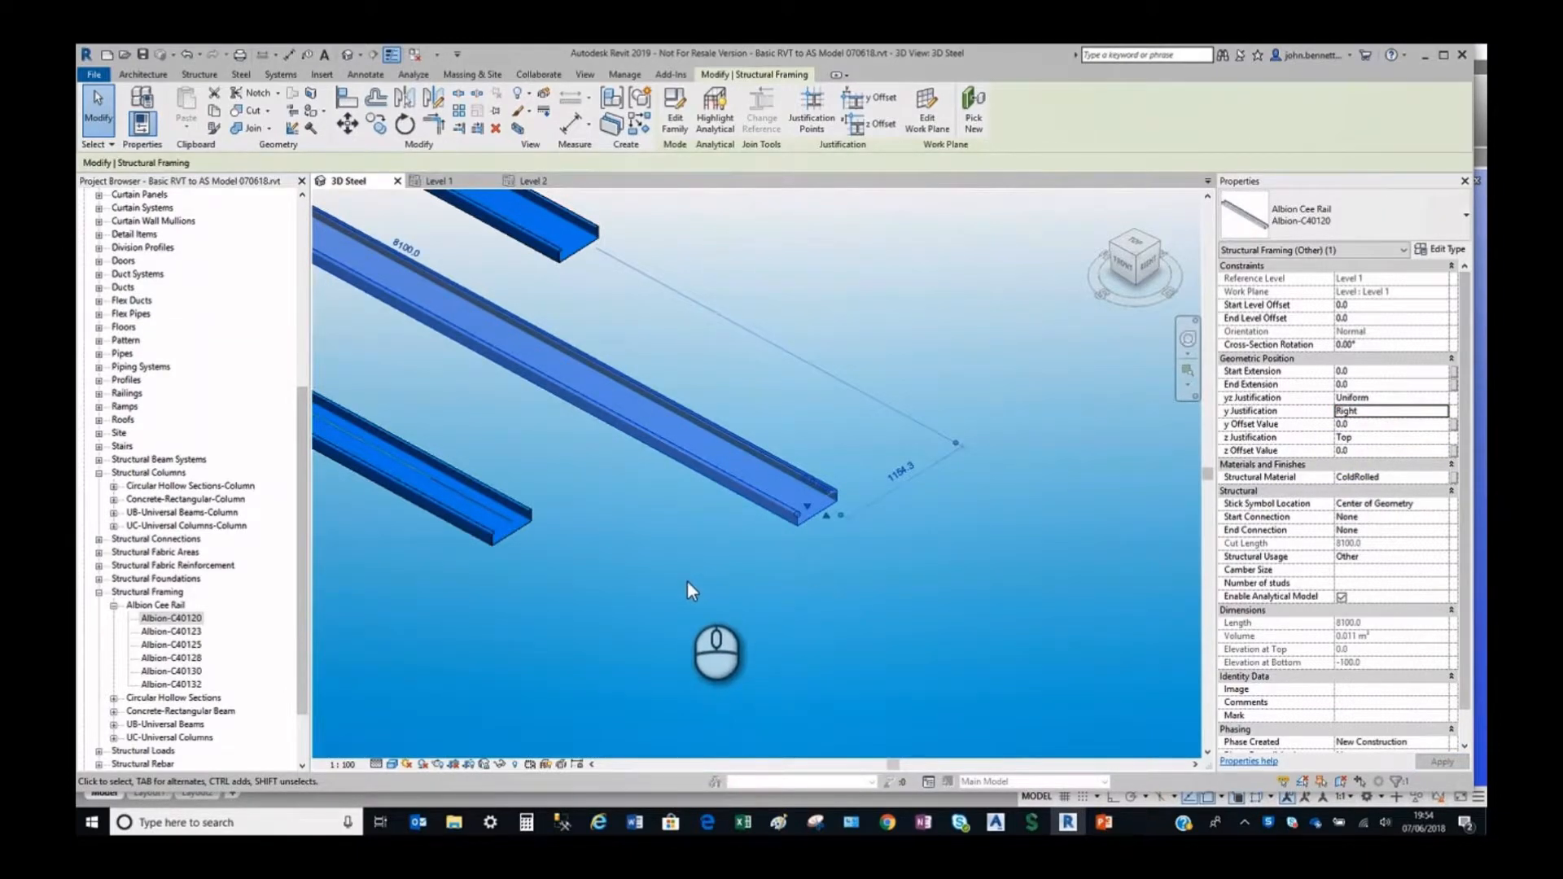
click(570, 560)
Set the z Justification of the third rail, farthest from the frame, to Origin.
click(498, 536)
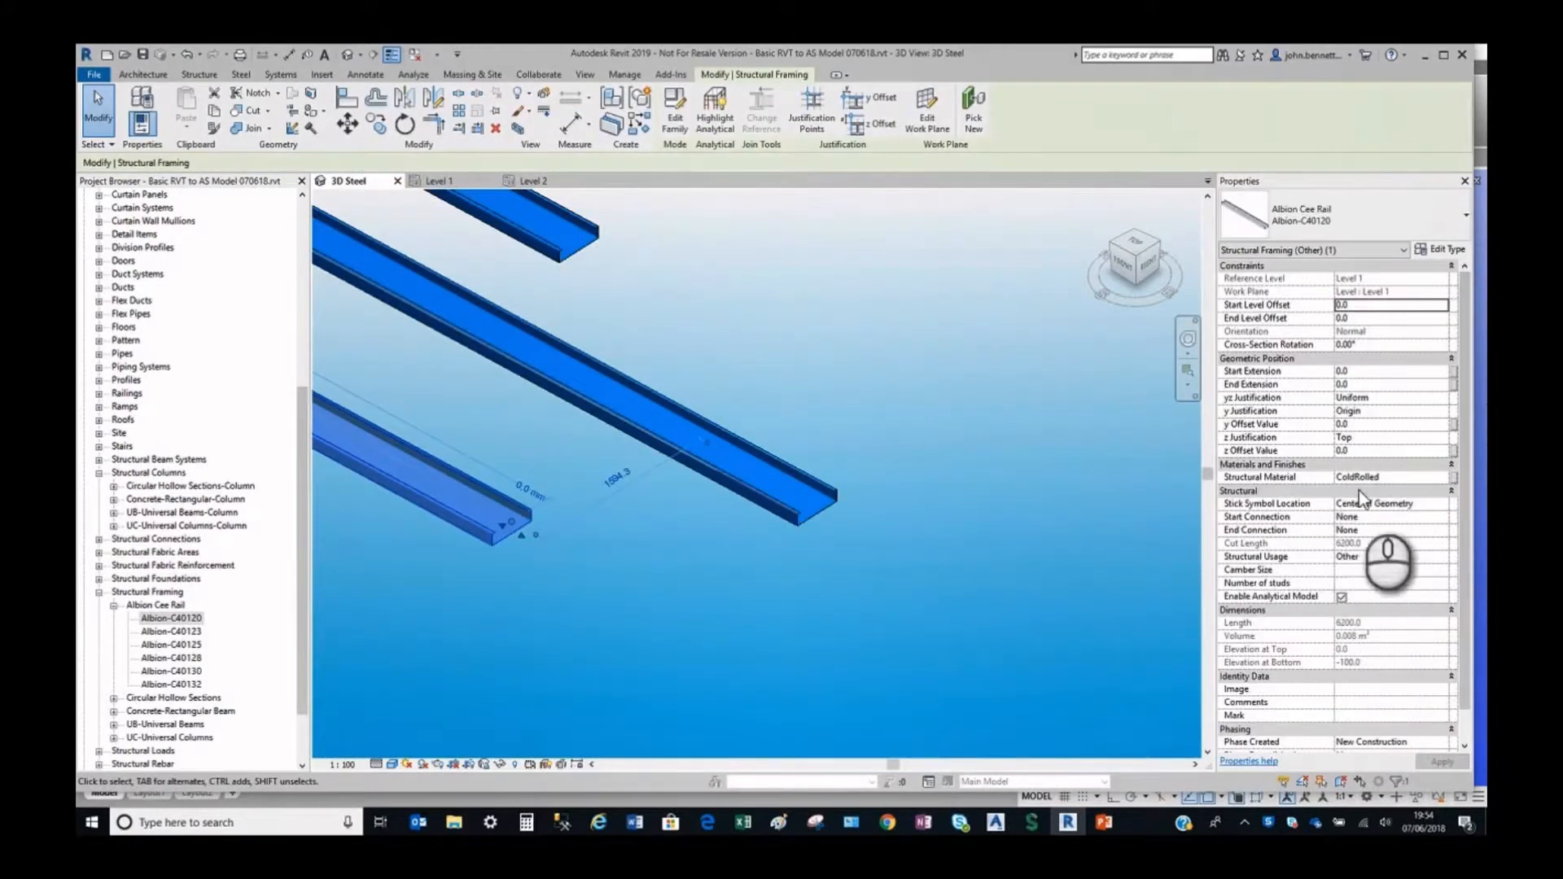
click(1355, 437)
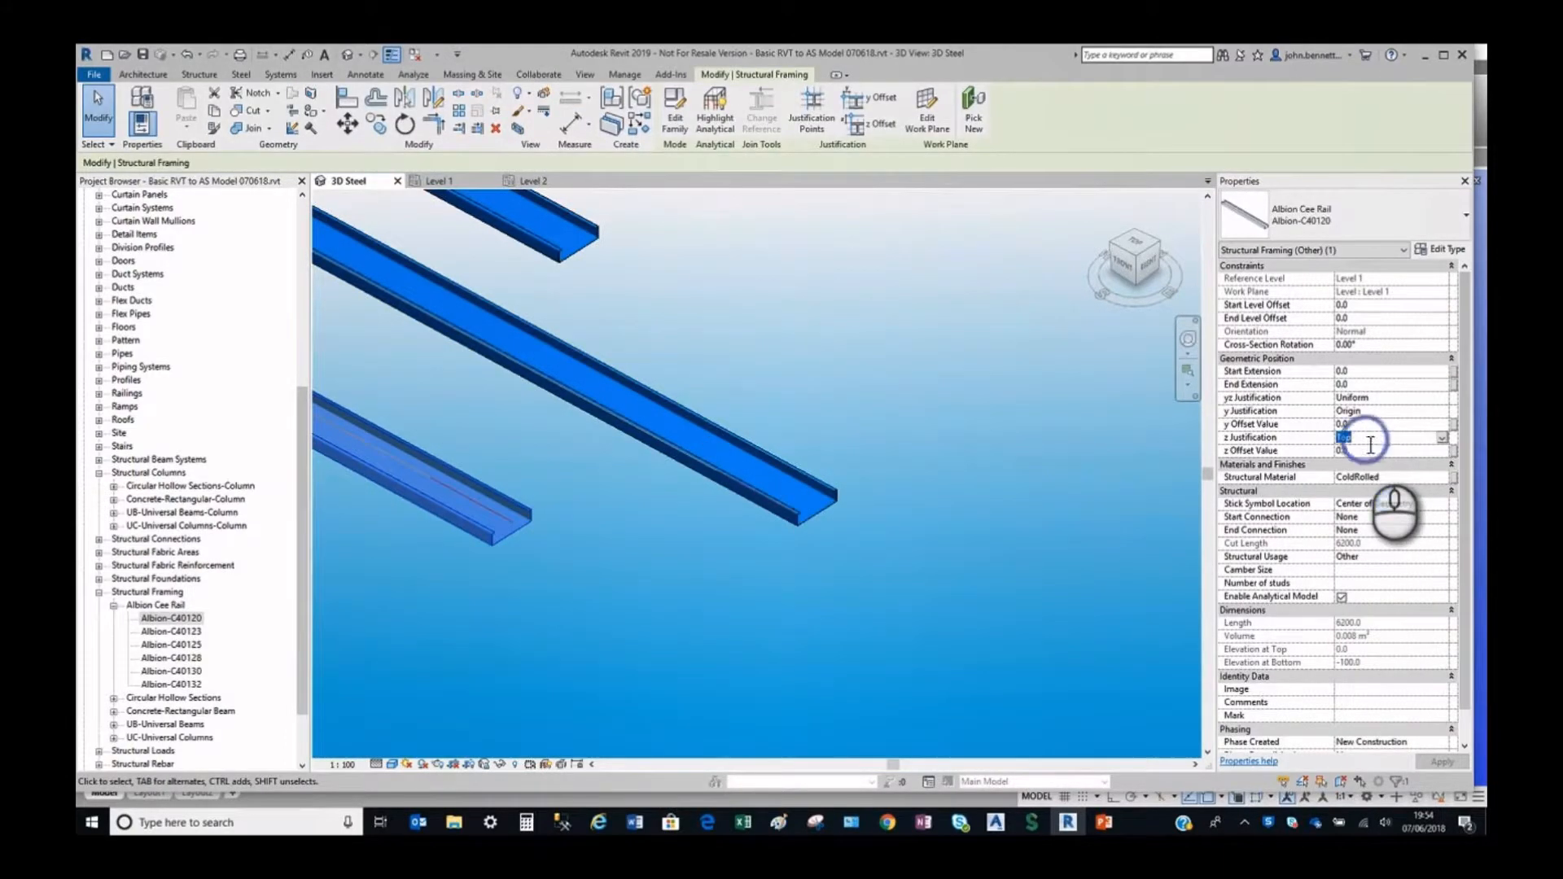
click(1442, 439)
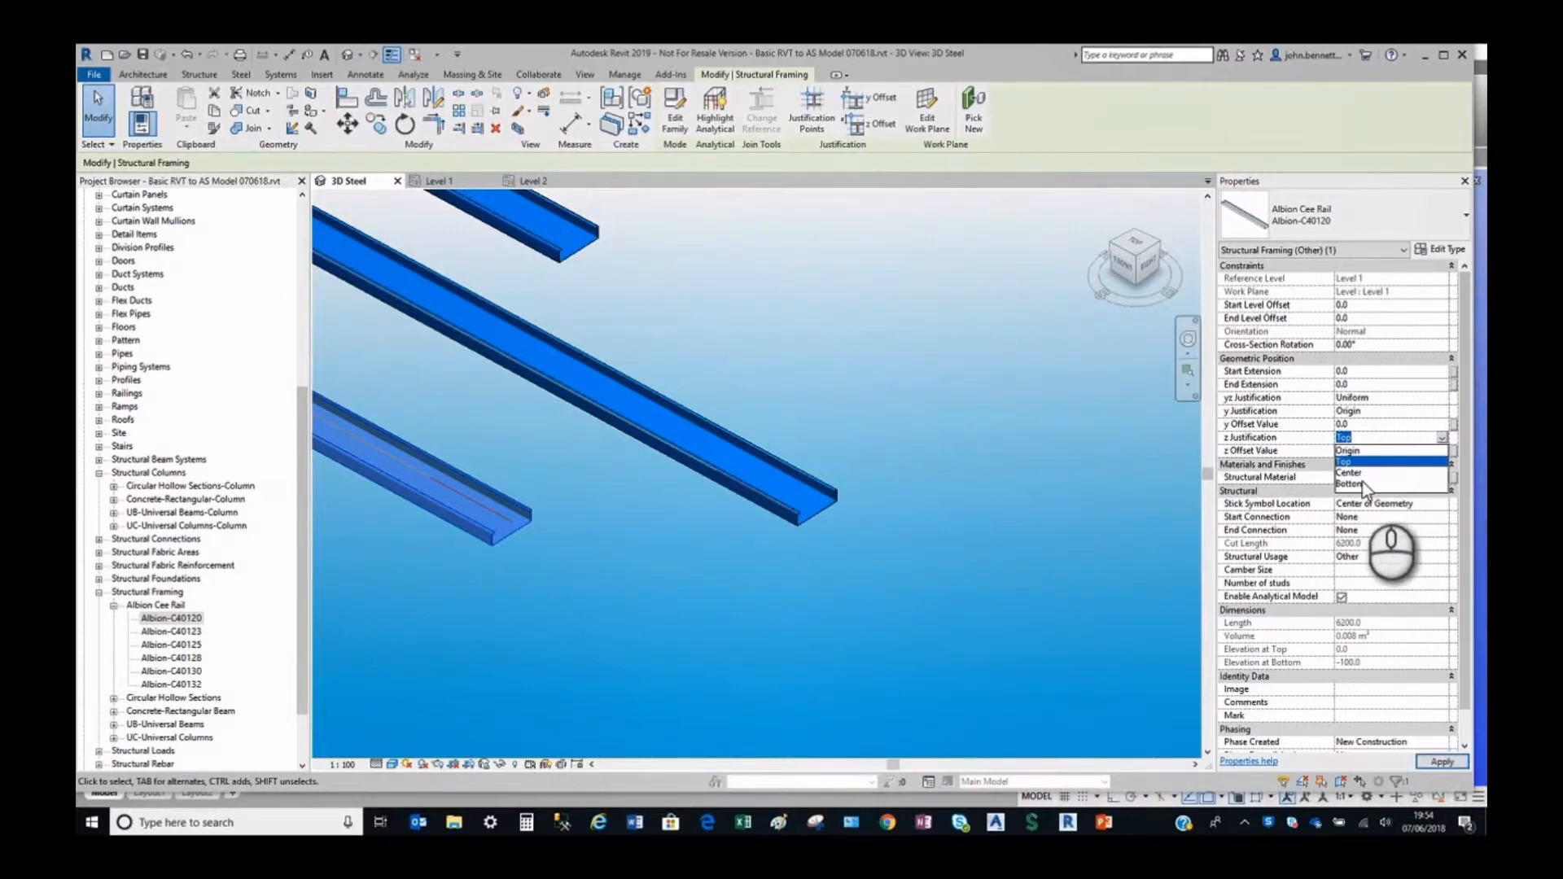
click(1350, 450)
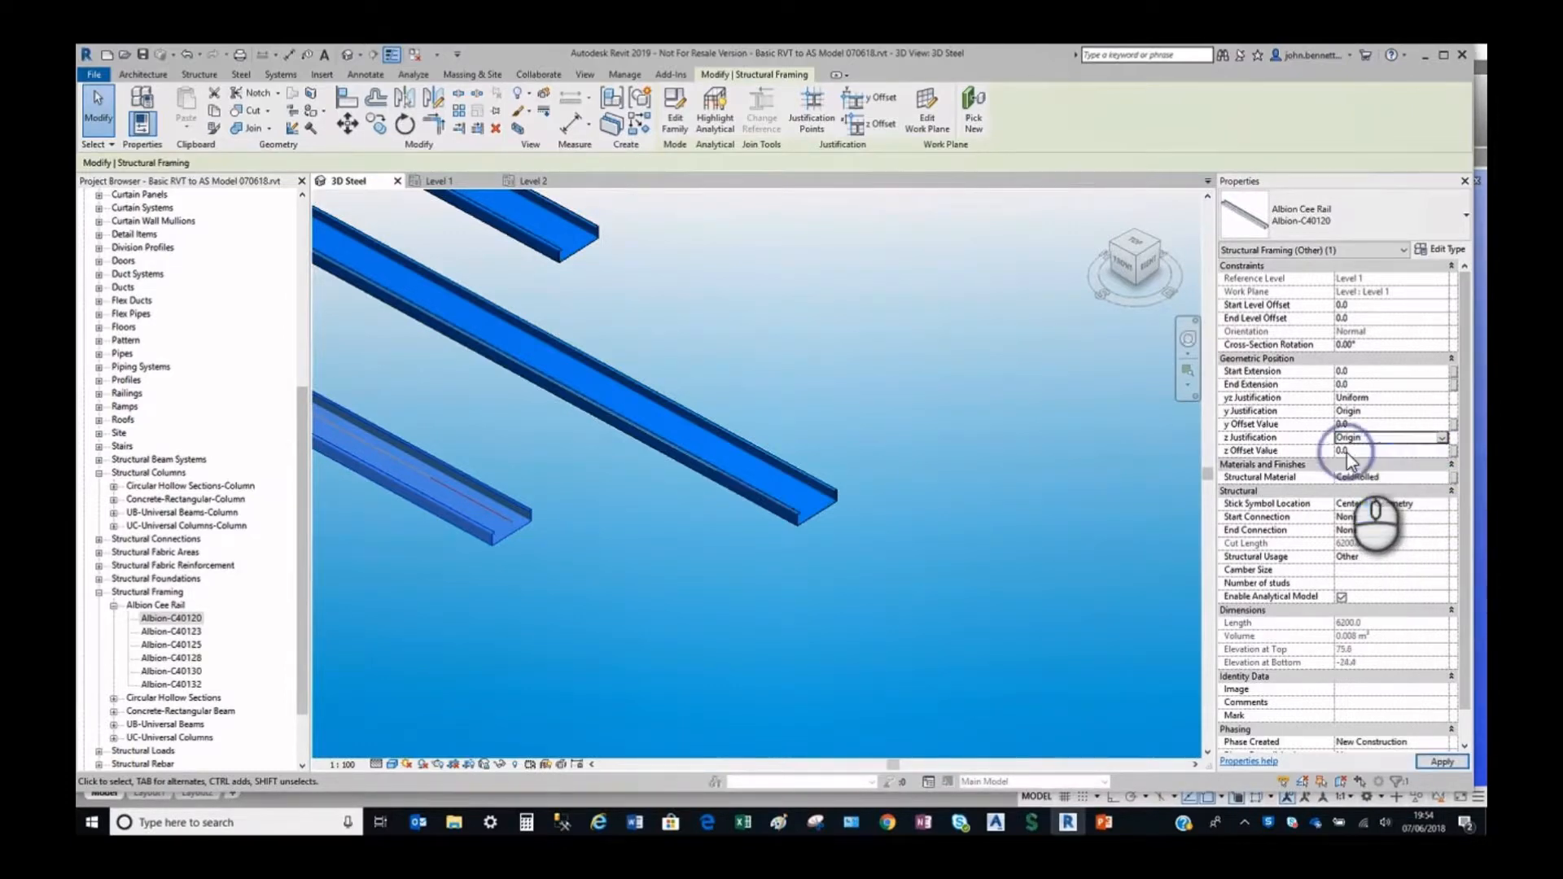
click(557, 642)
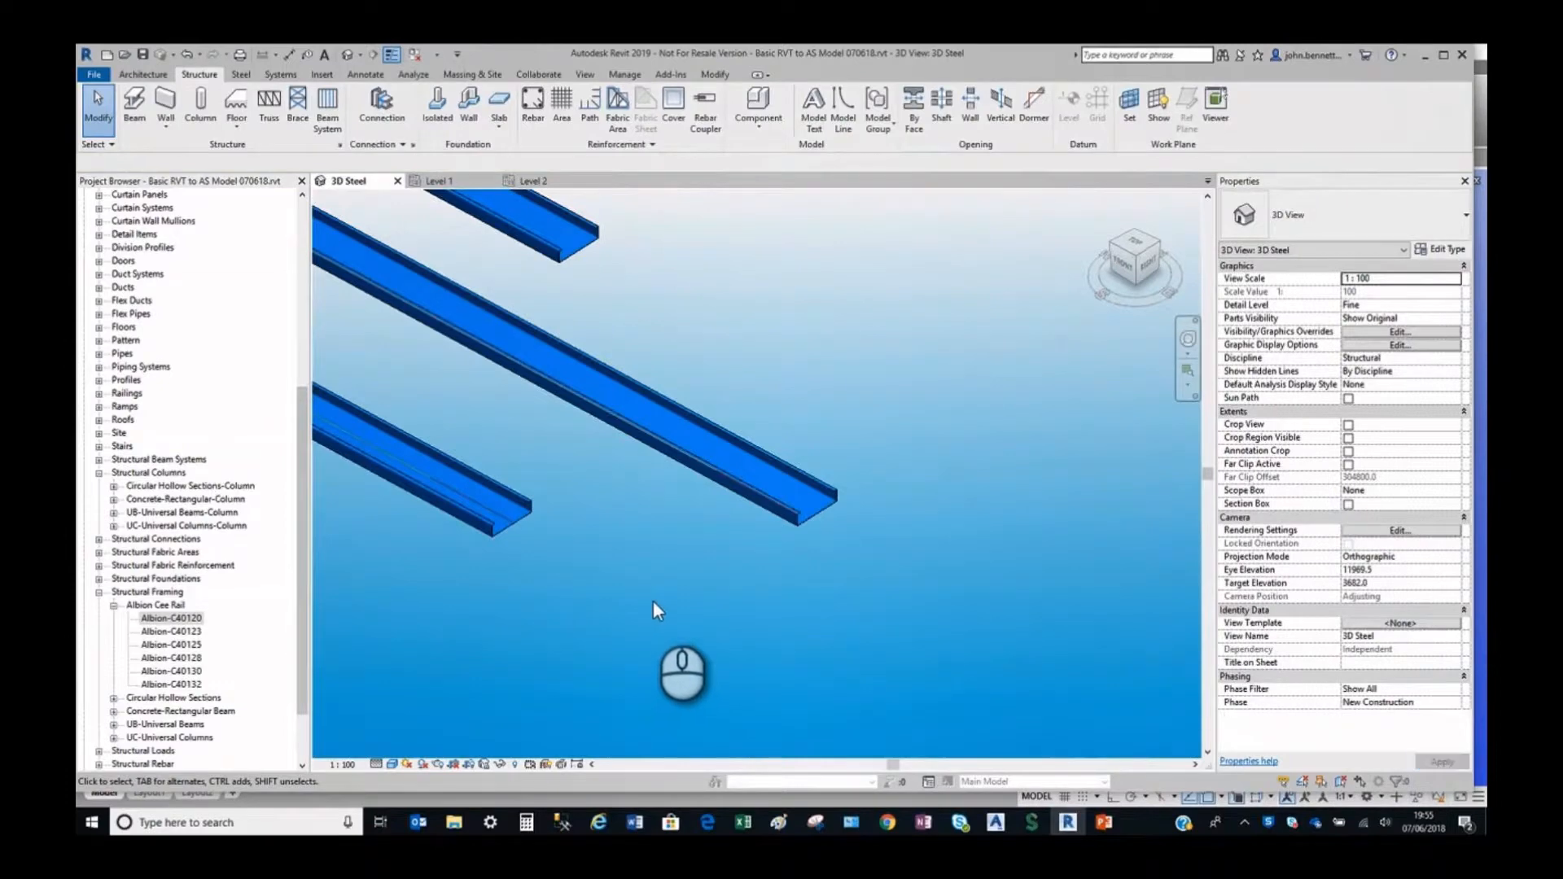
Review the Advance Steel Extension settings for exporting grids and custom profiles, then accept them.
scroll(609, 531, down, 3)
middle_drag(609, 537, 699, 668)
scroll(698, 667, down, 2)
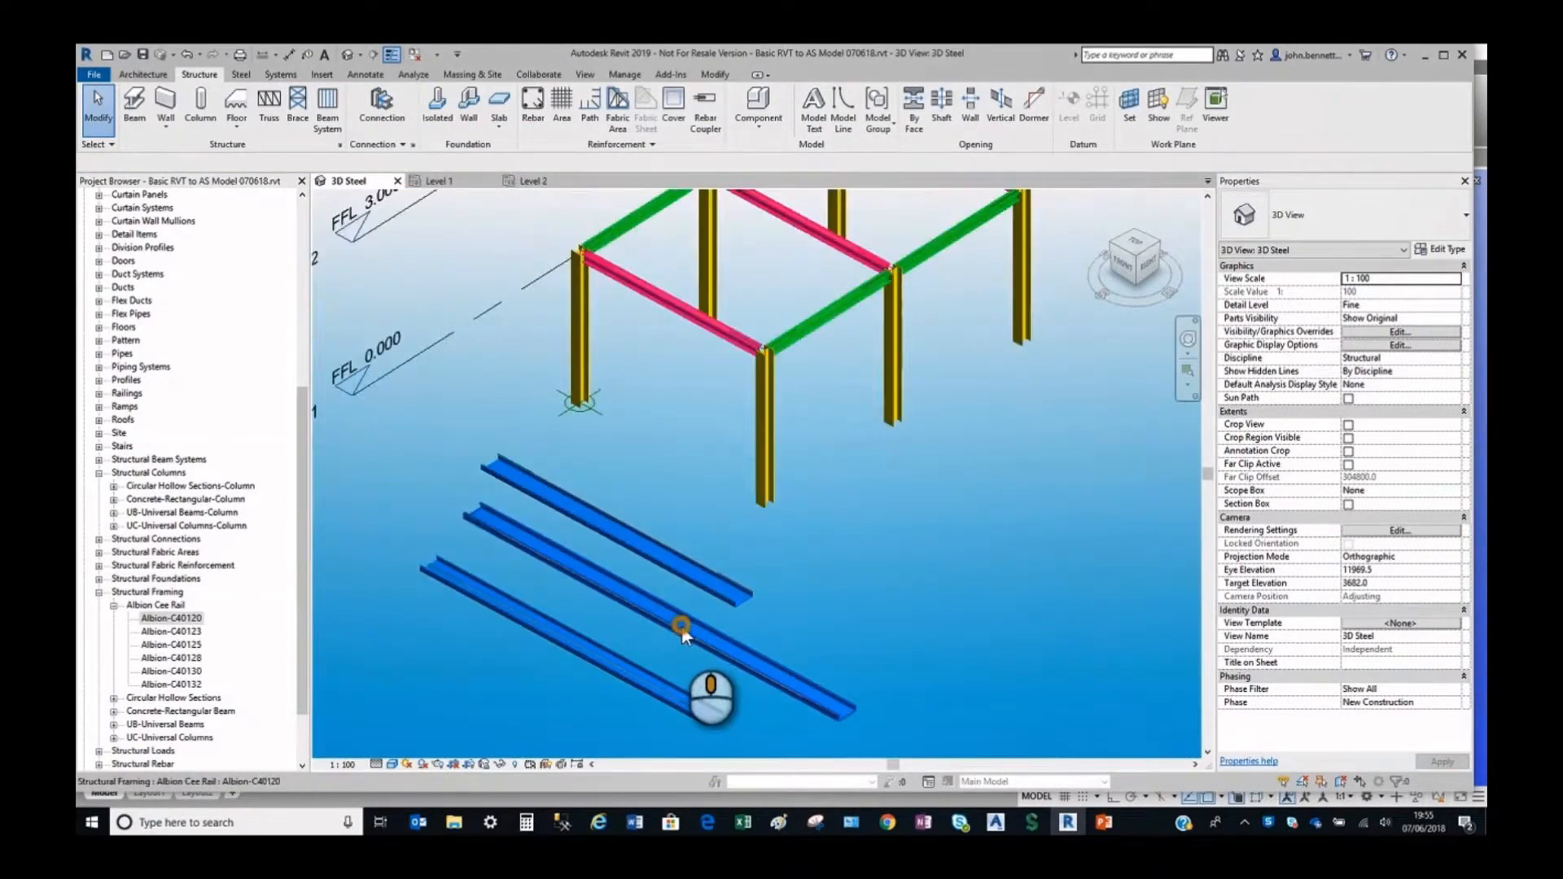
click(661, 76)
click(534, 119)
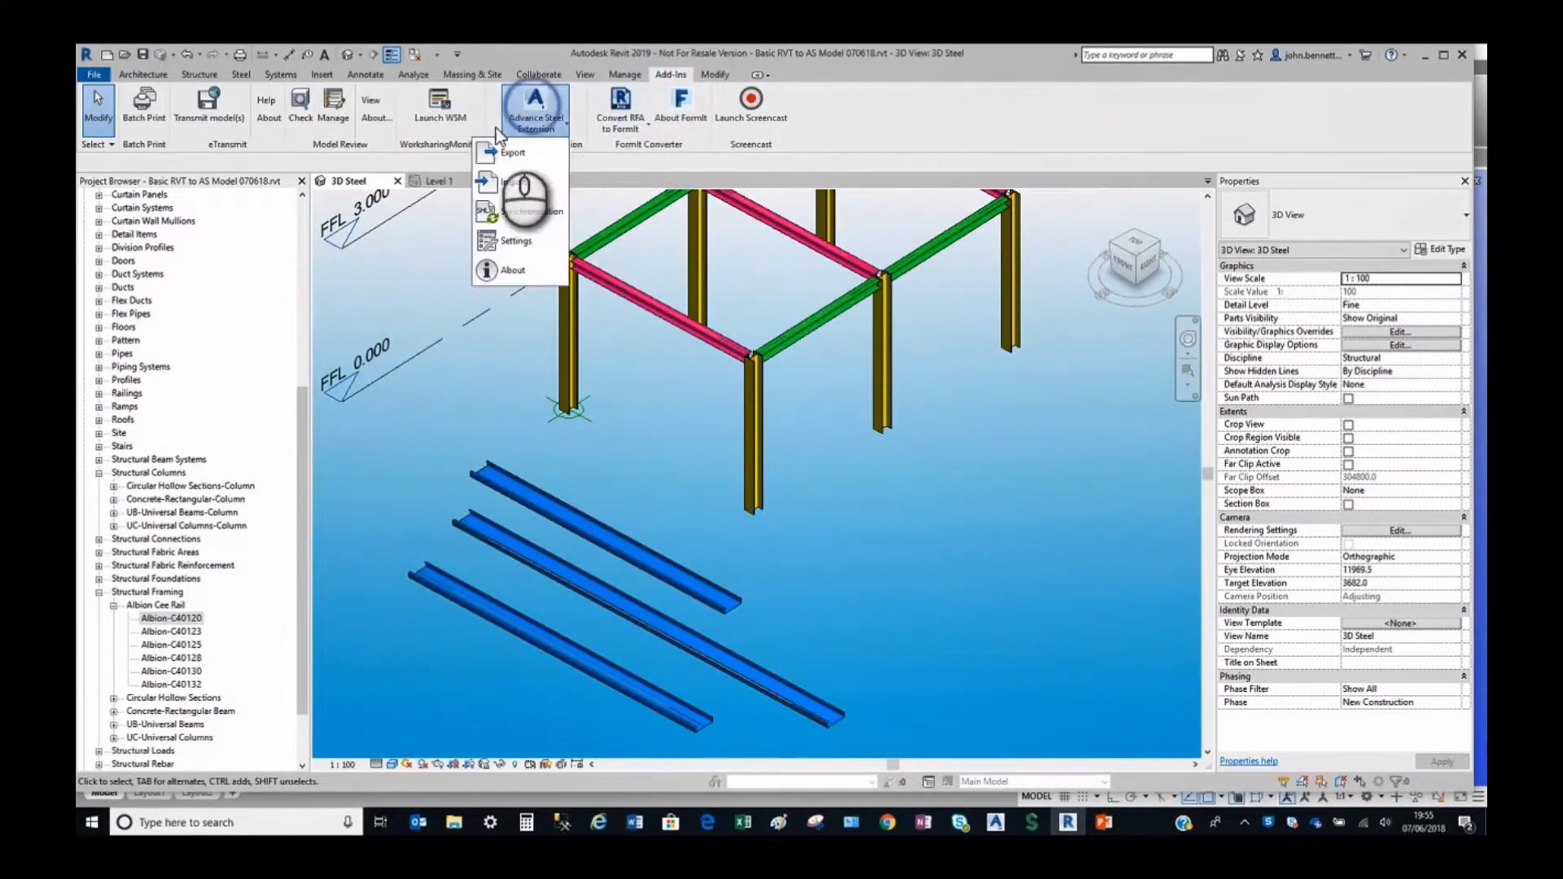
click(487, 250)
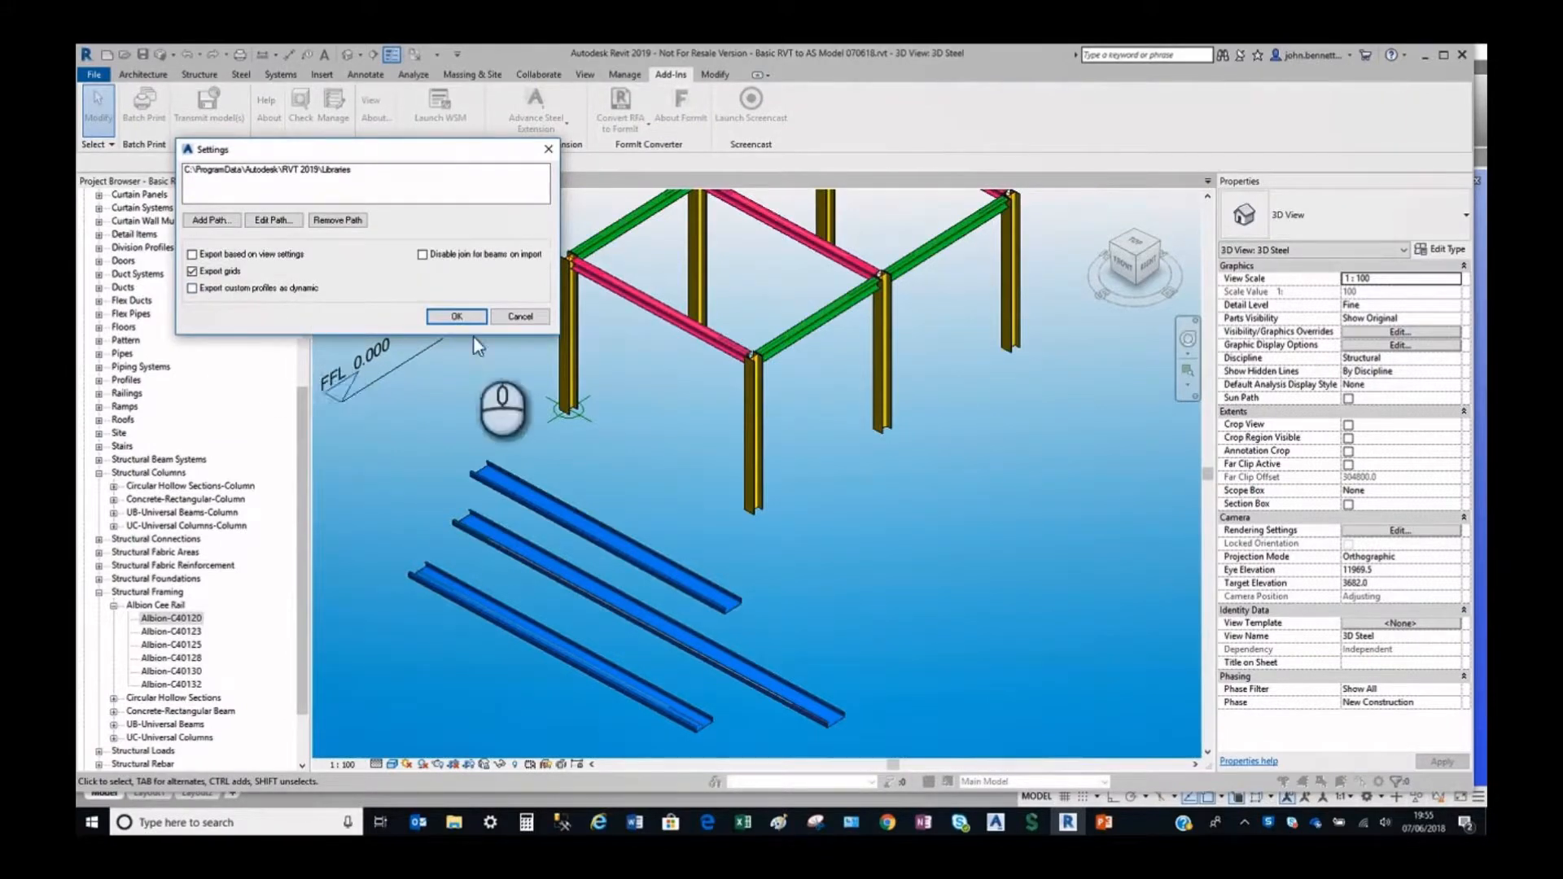
click(453, 318)
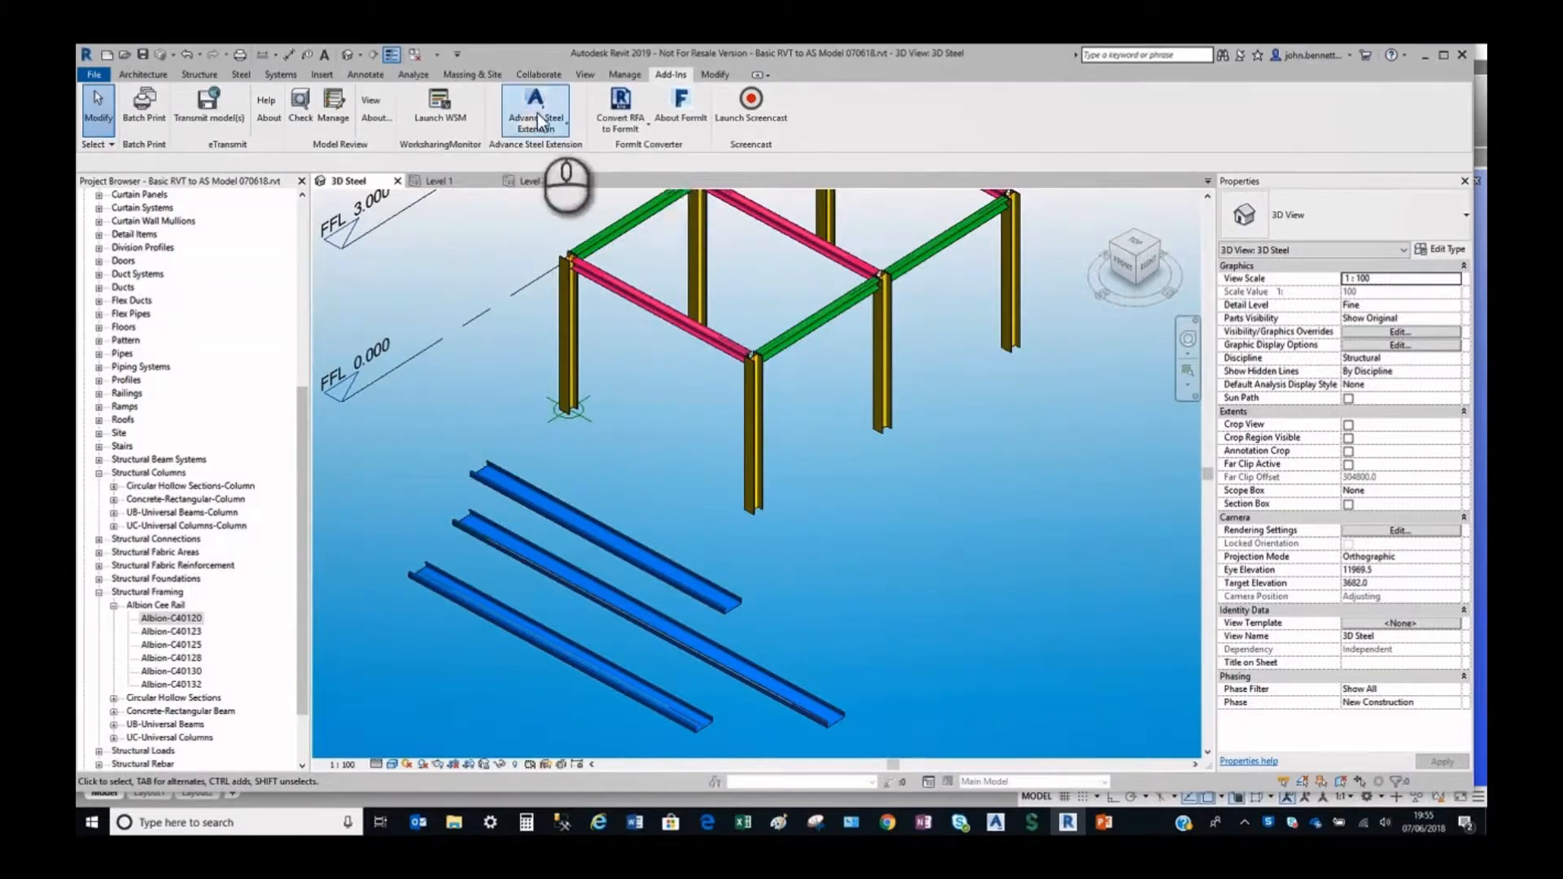
Export the model to Advance Steel as "Basic RVT to AS Model - Alb Cee No Dyn 070618.smlx".
click(527, 106)
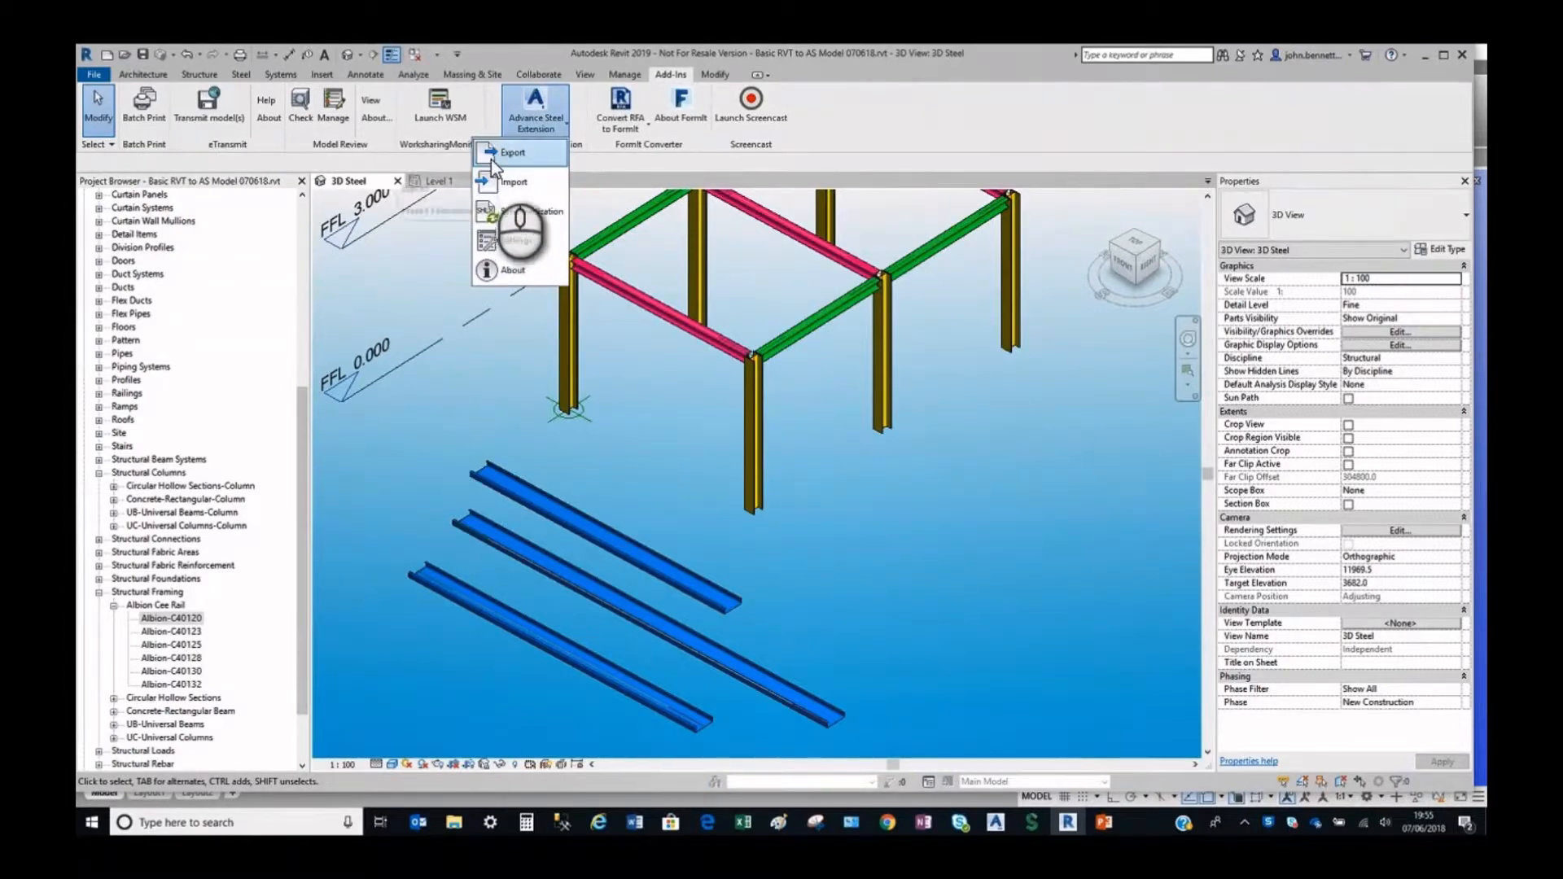
click(492, 156)
click(909, 528)
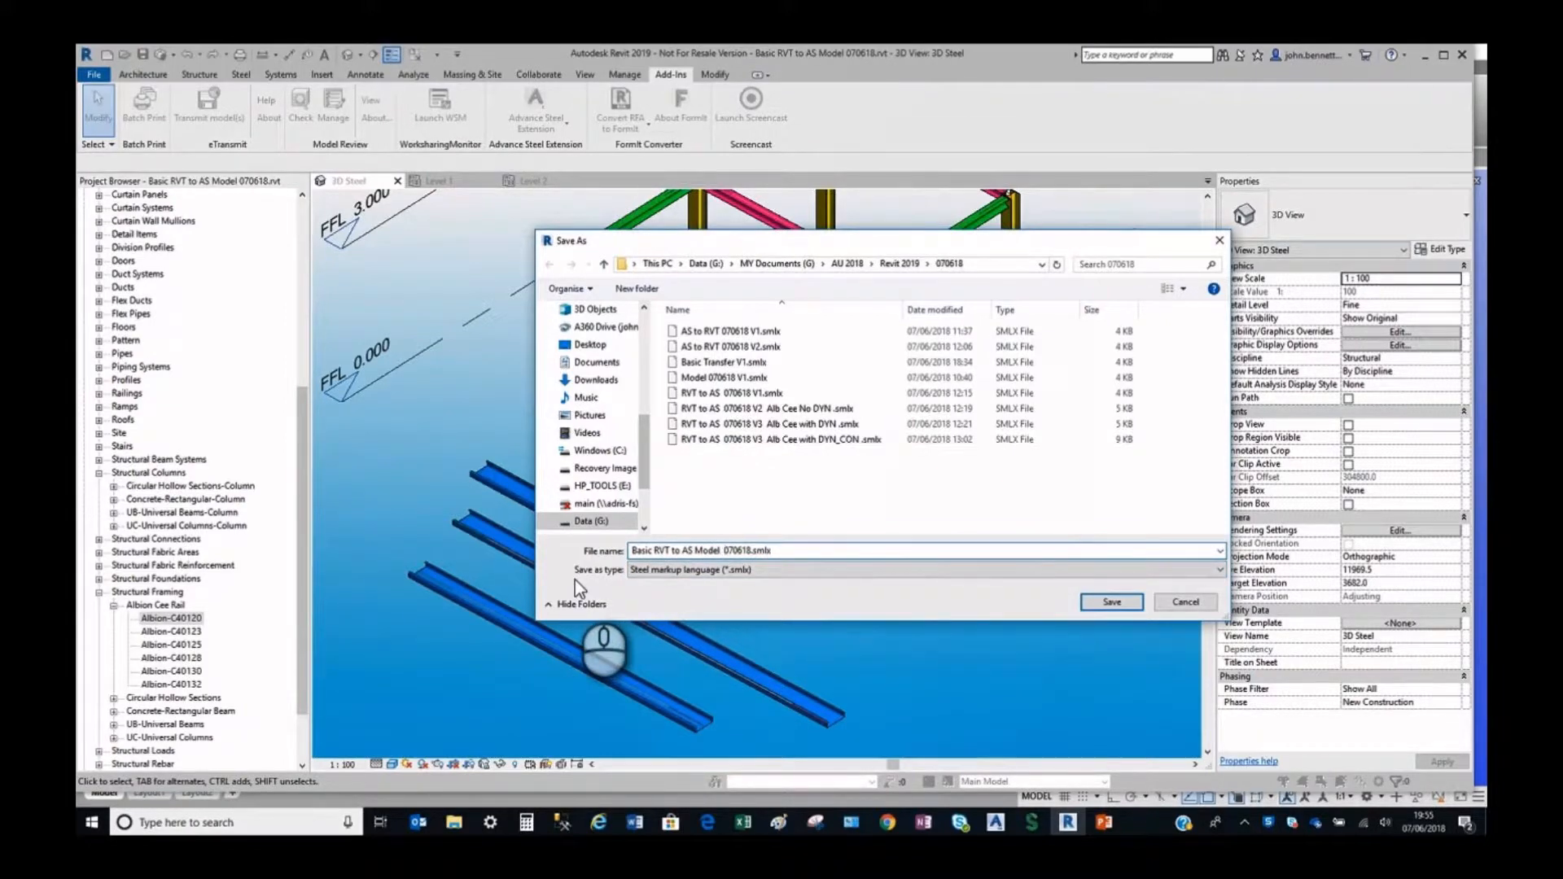
text(- Alb Cee No Dyn)
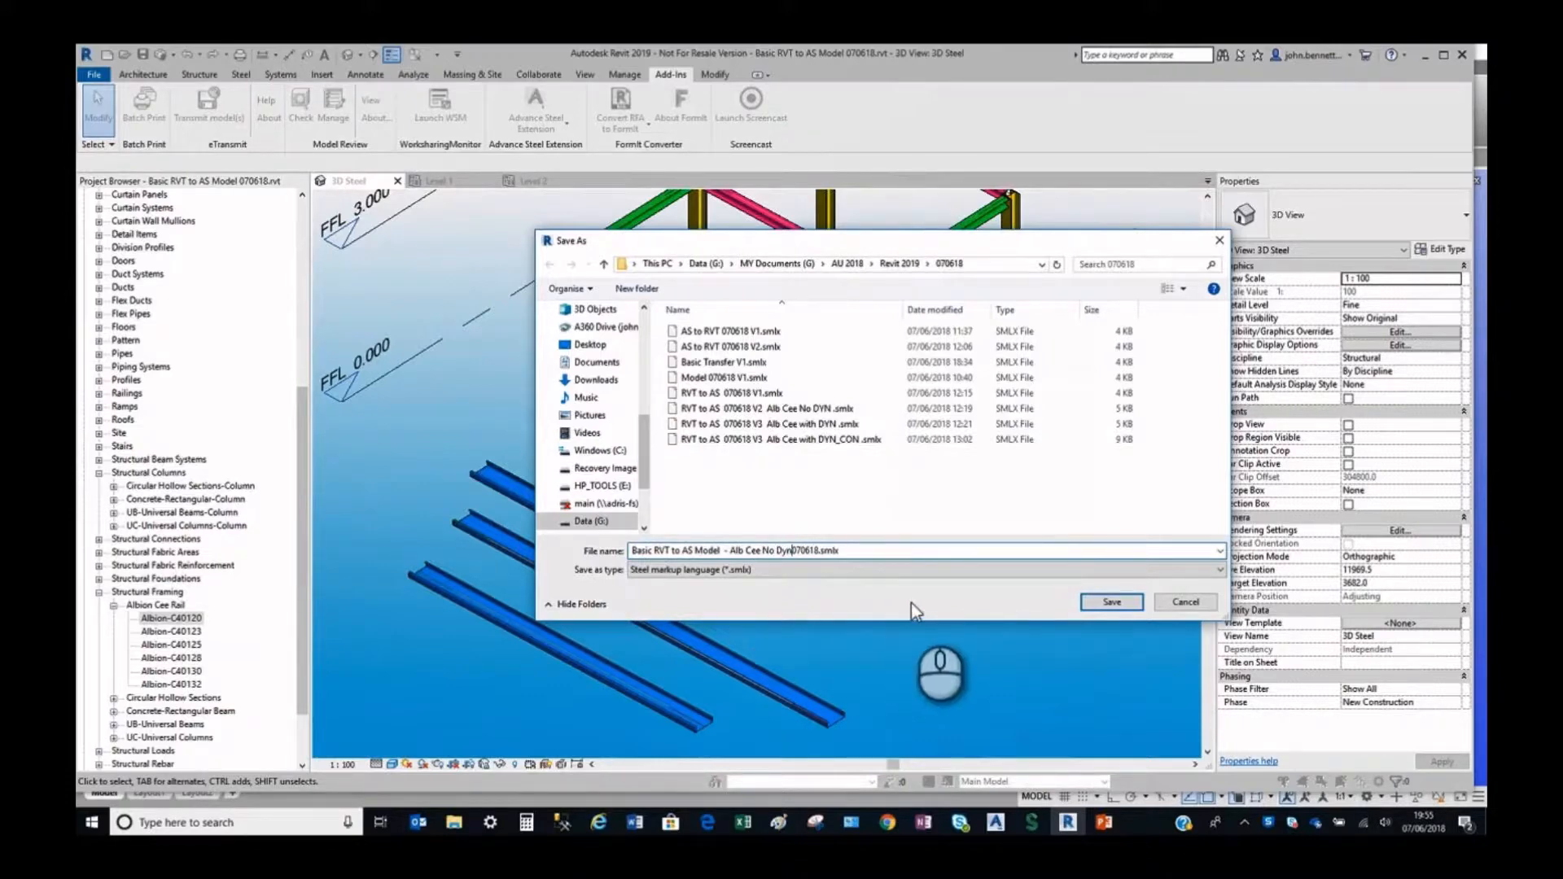
click(1112, 601)
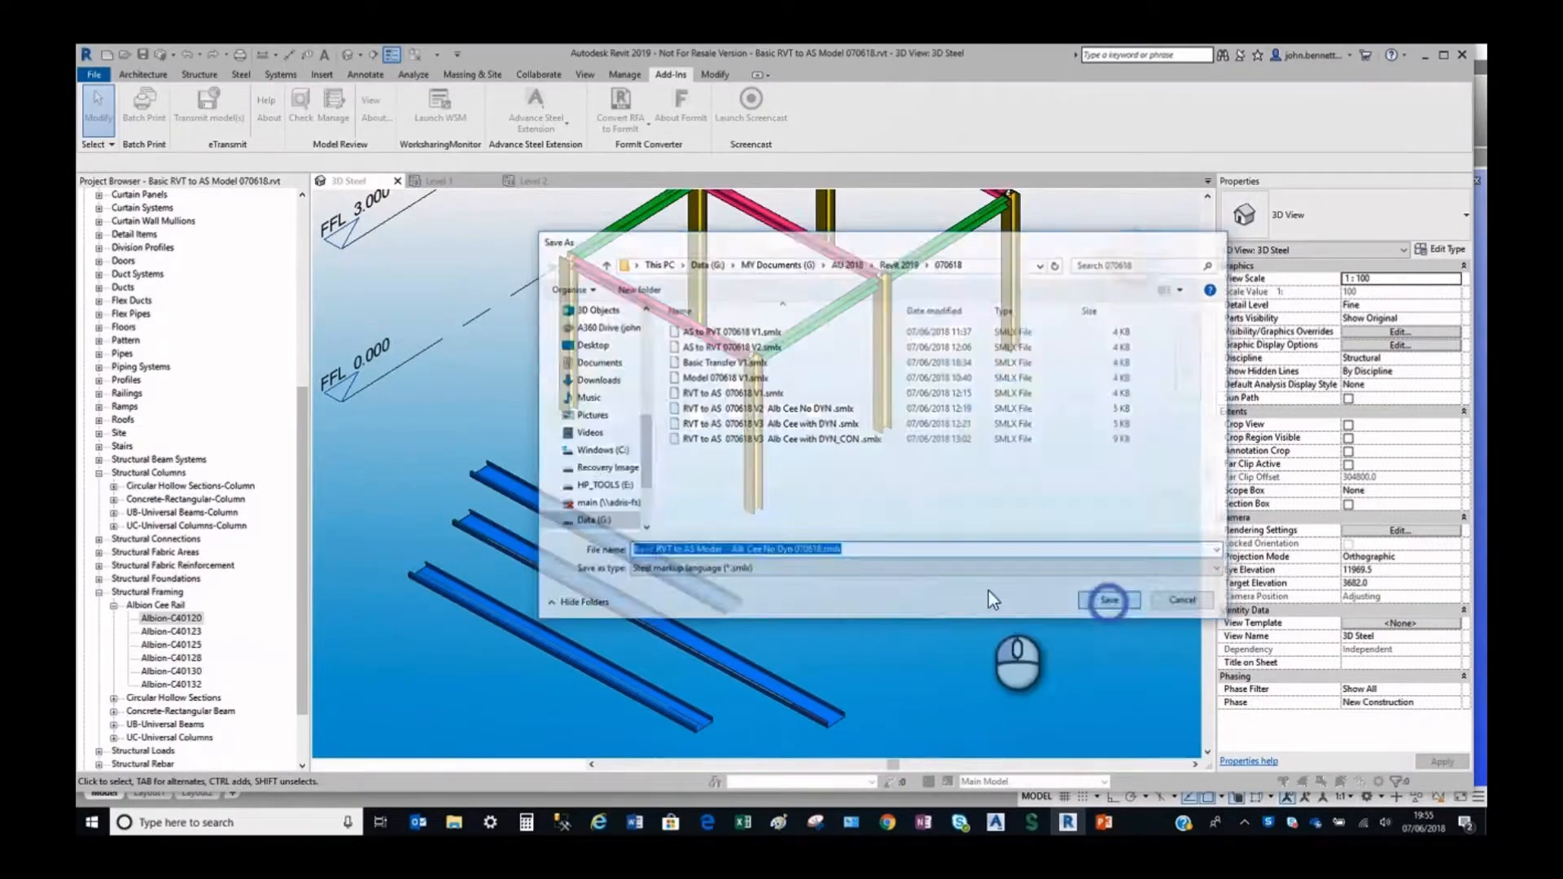
Switch to Advance Steel and start a new drawing from the AS_JBTemplate.dwt template.
click(995, 822)
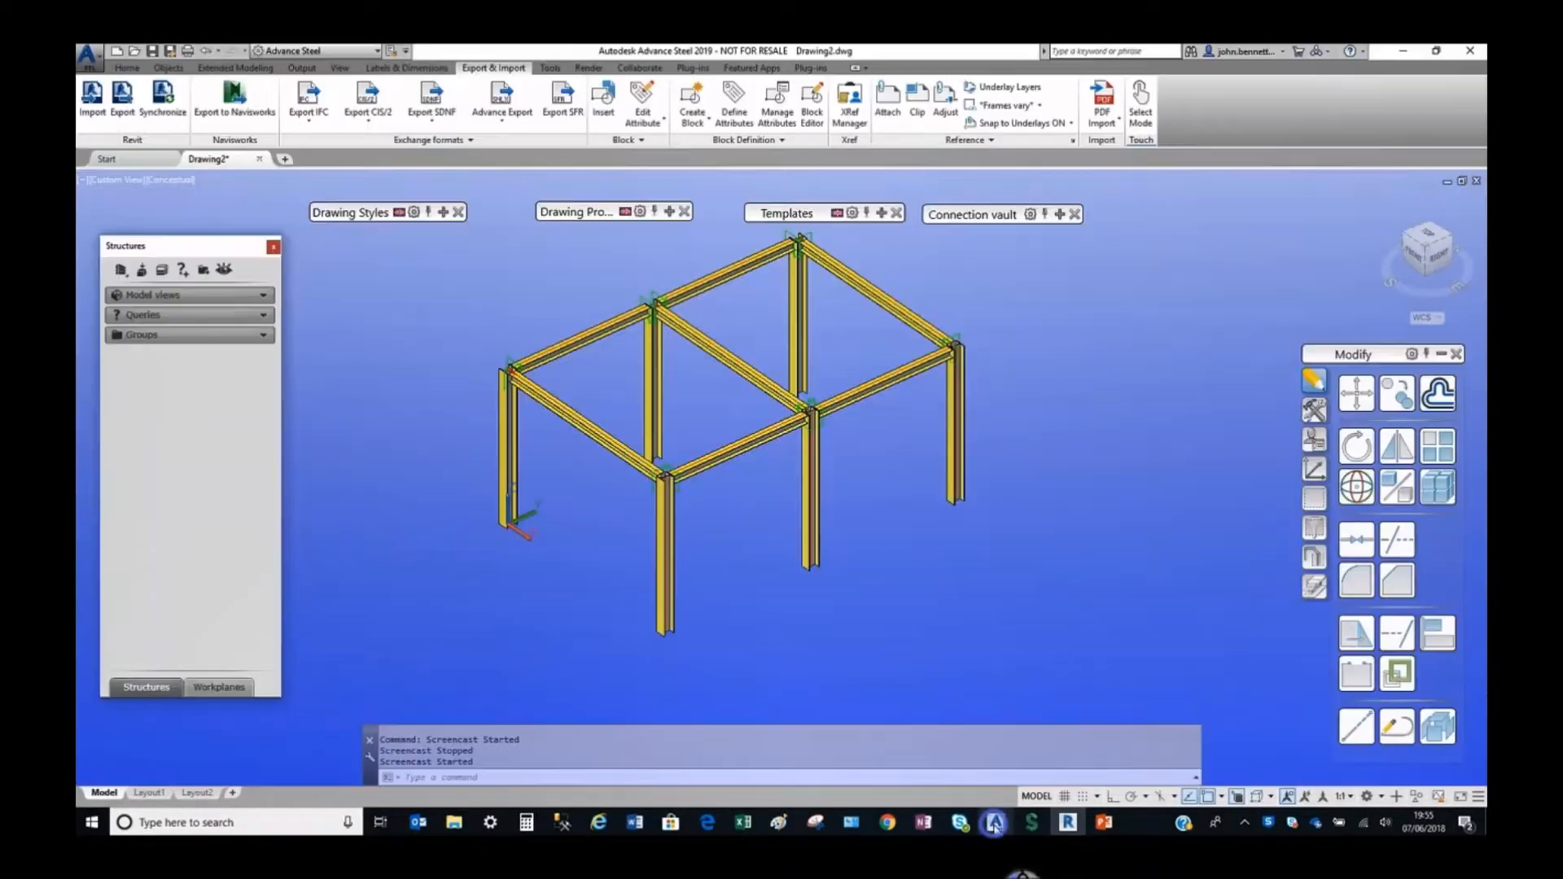
click(157, 162)
click(381, 412)
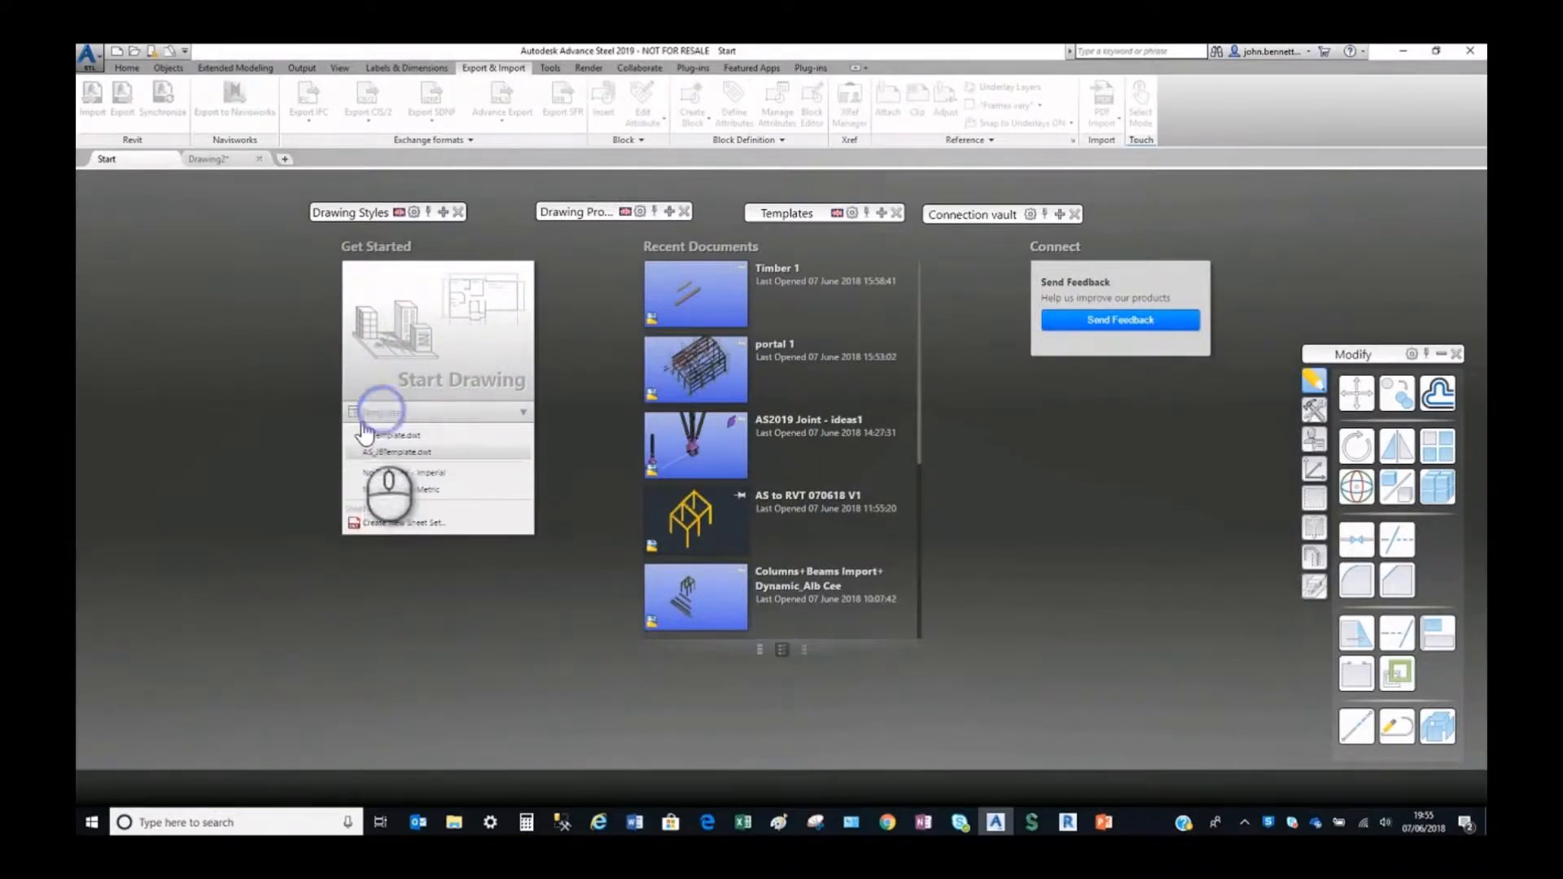
click(383, 455)
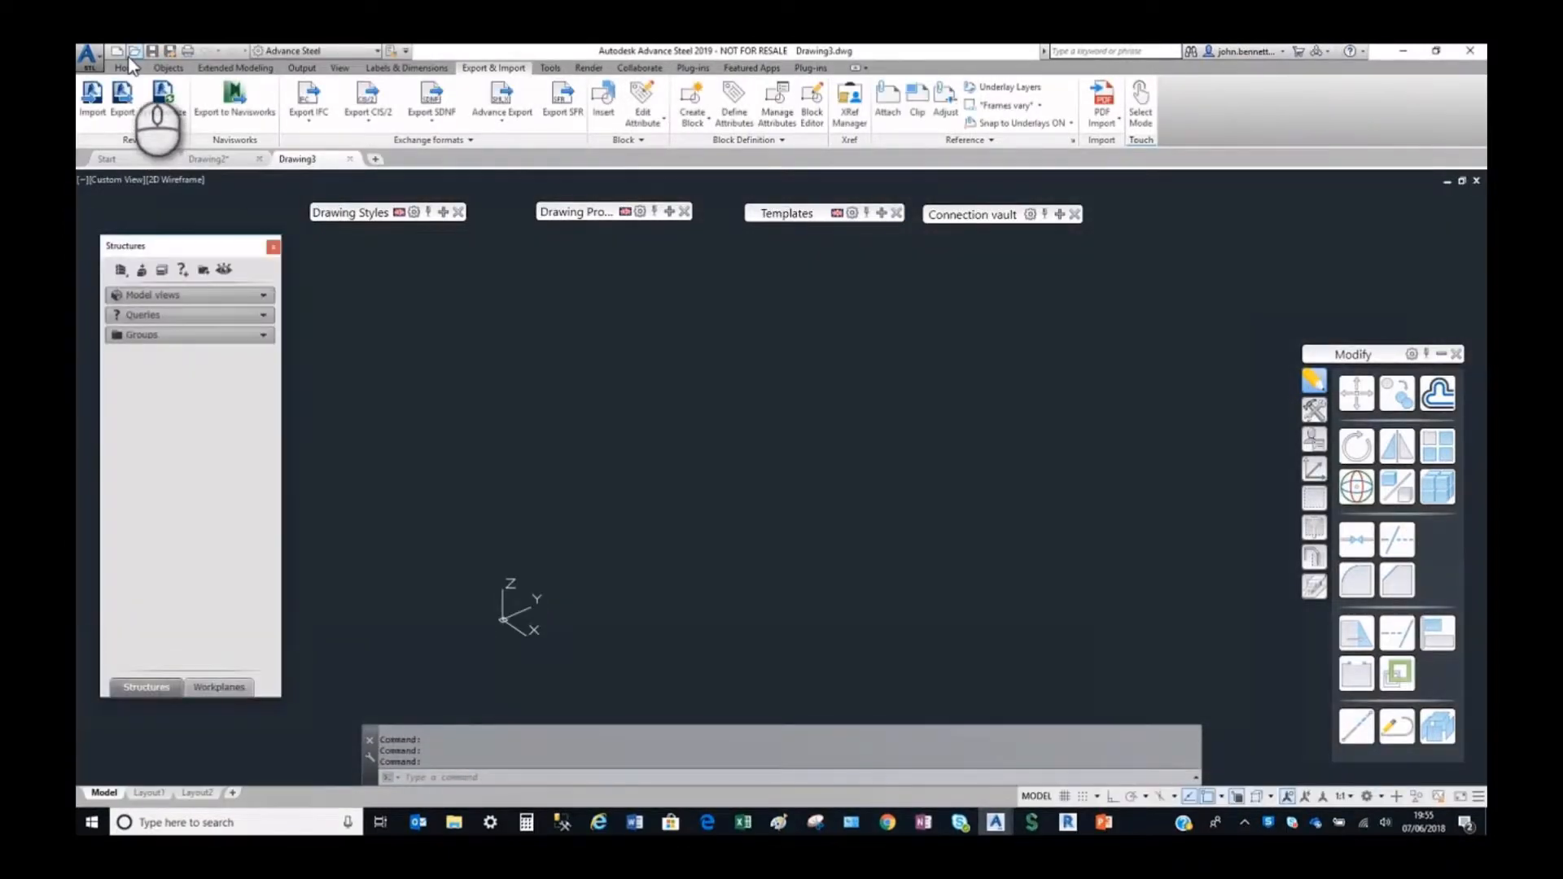
Import "Basic RVT to AS Model - Alb Cee No Dyn 070618.smlx" into the new drawing.
click(122, 101)
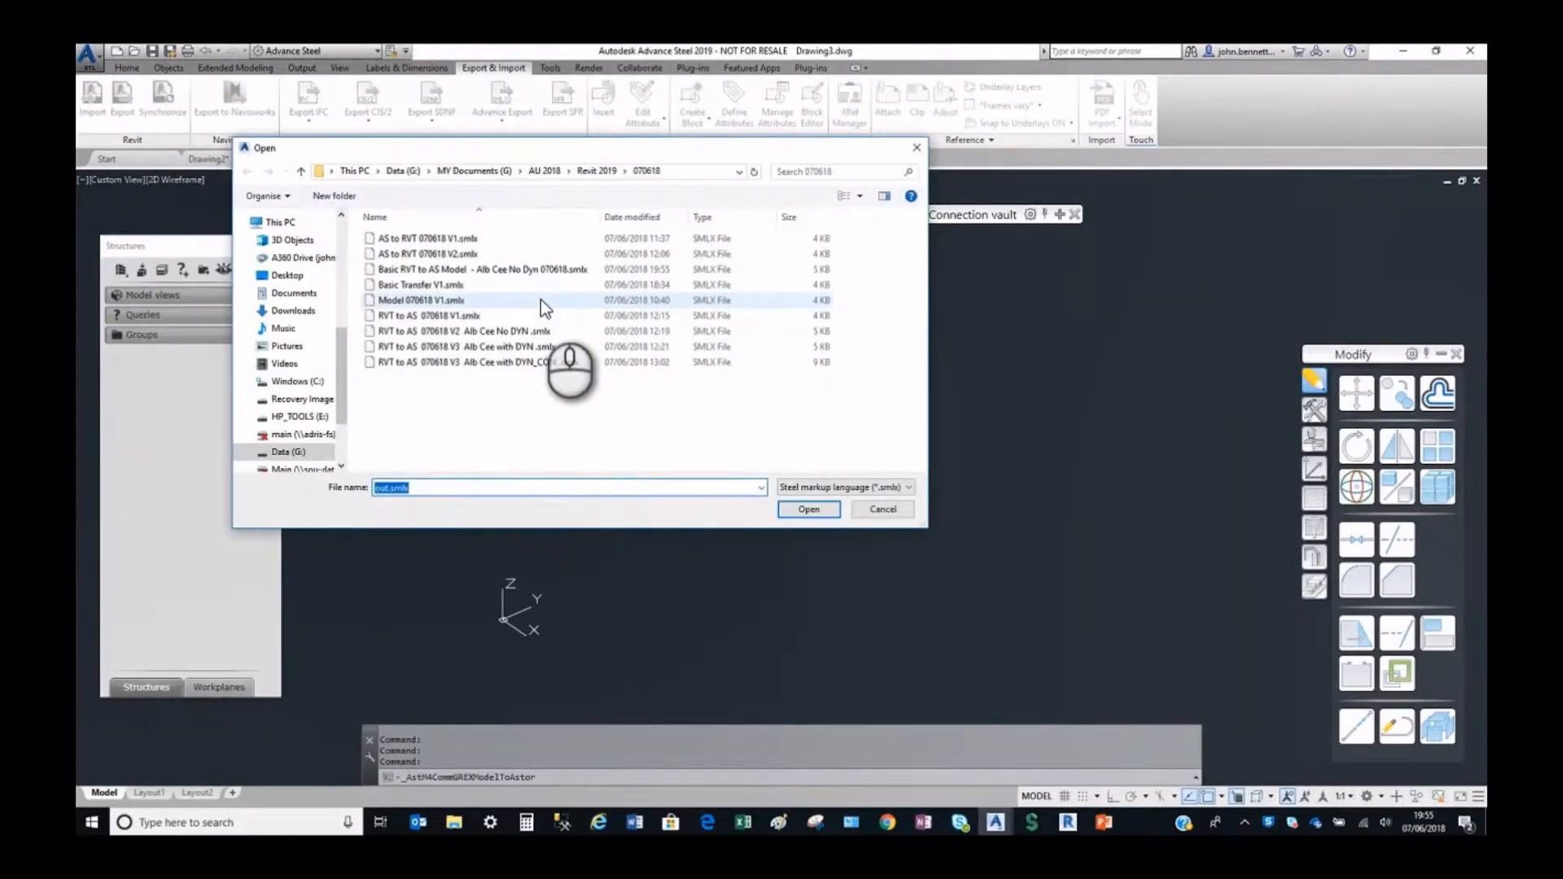
click(522, 270)
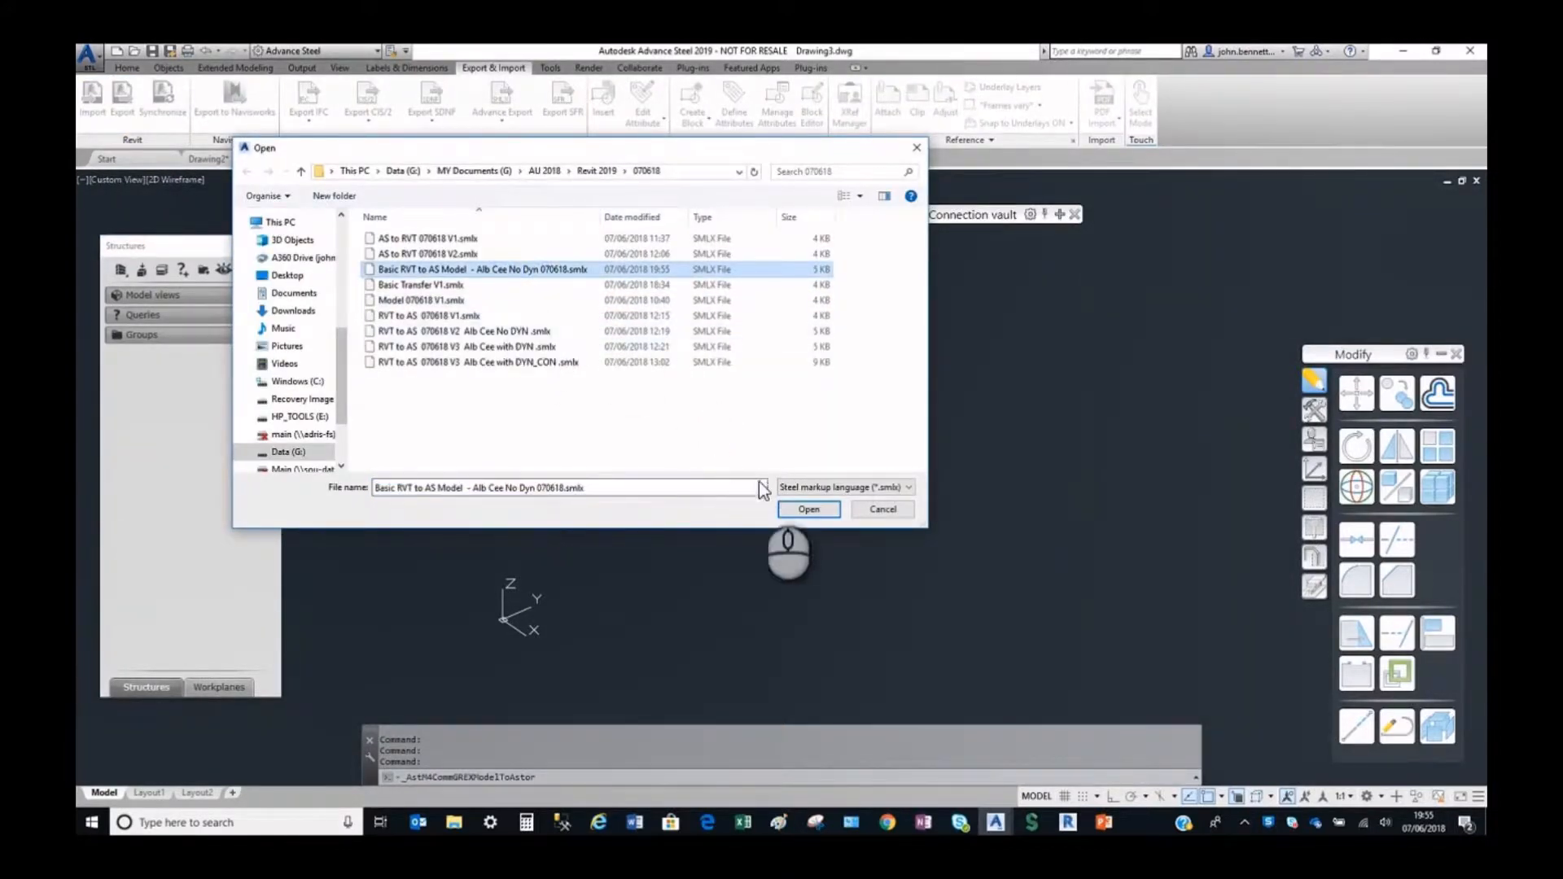
click(788, 512)
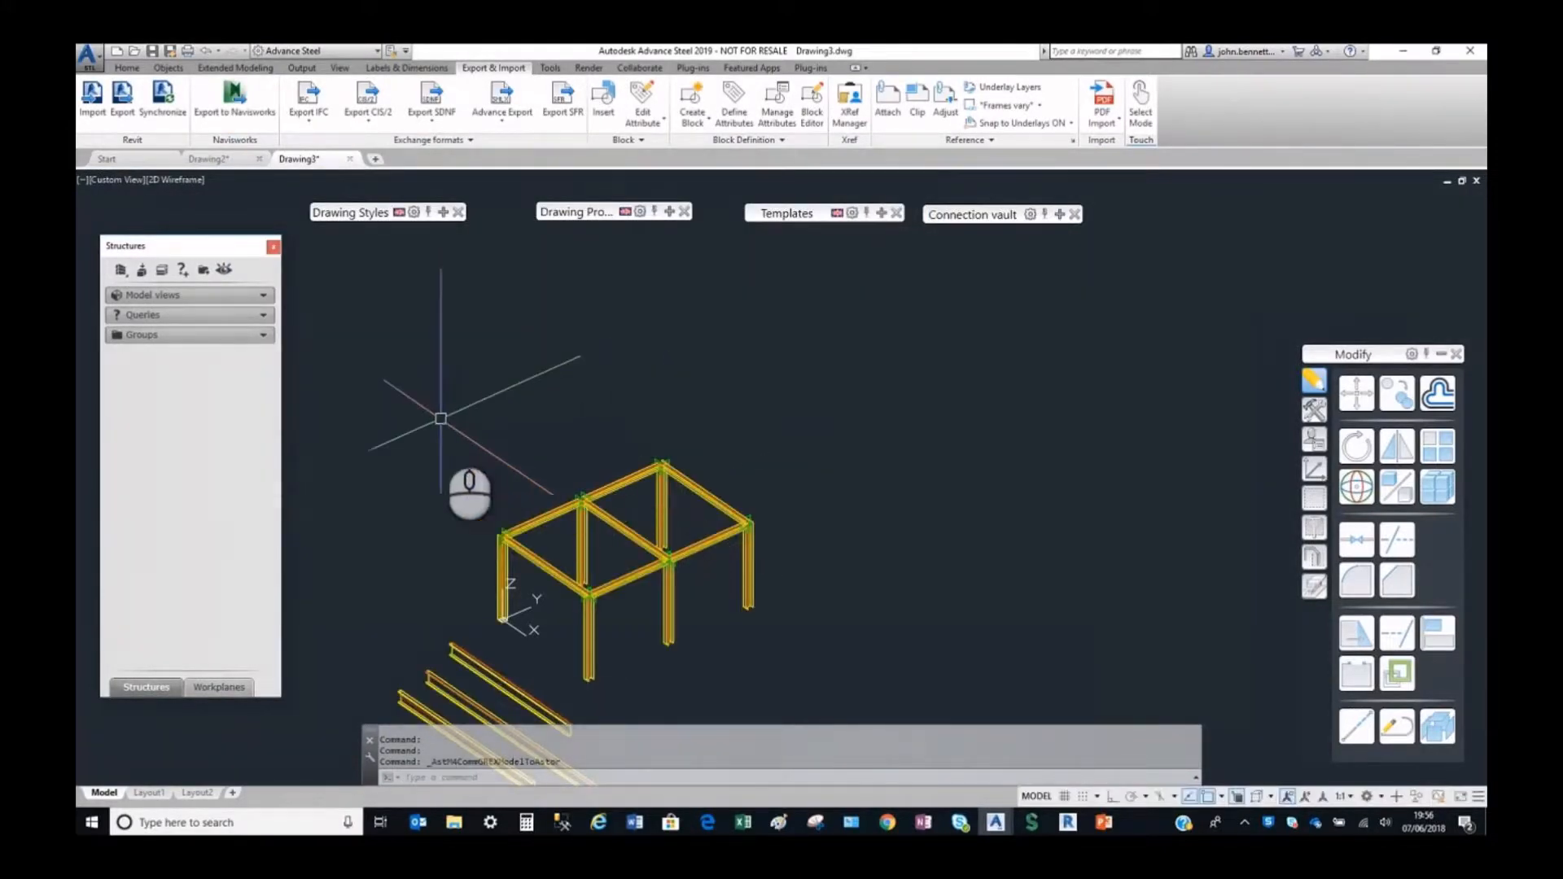
Select the three imported rails below the frame and examine where their system lines sit, then clear the selection.
middle_drag(444, 427, 532, 355)
scroll(550, 467, up, 5)
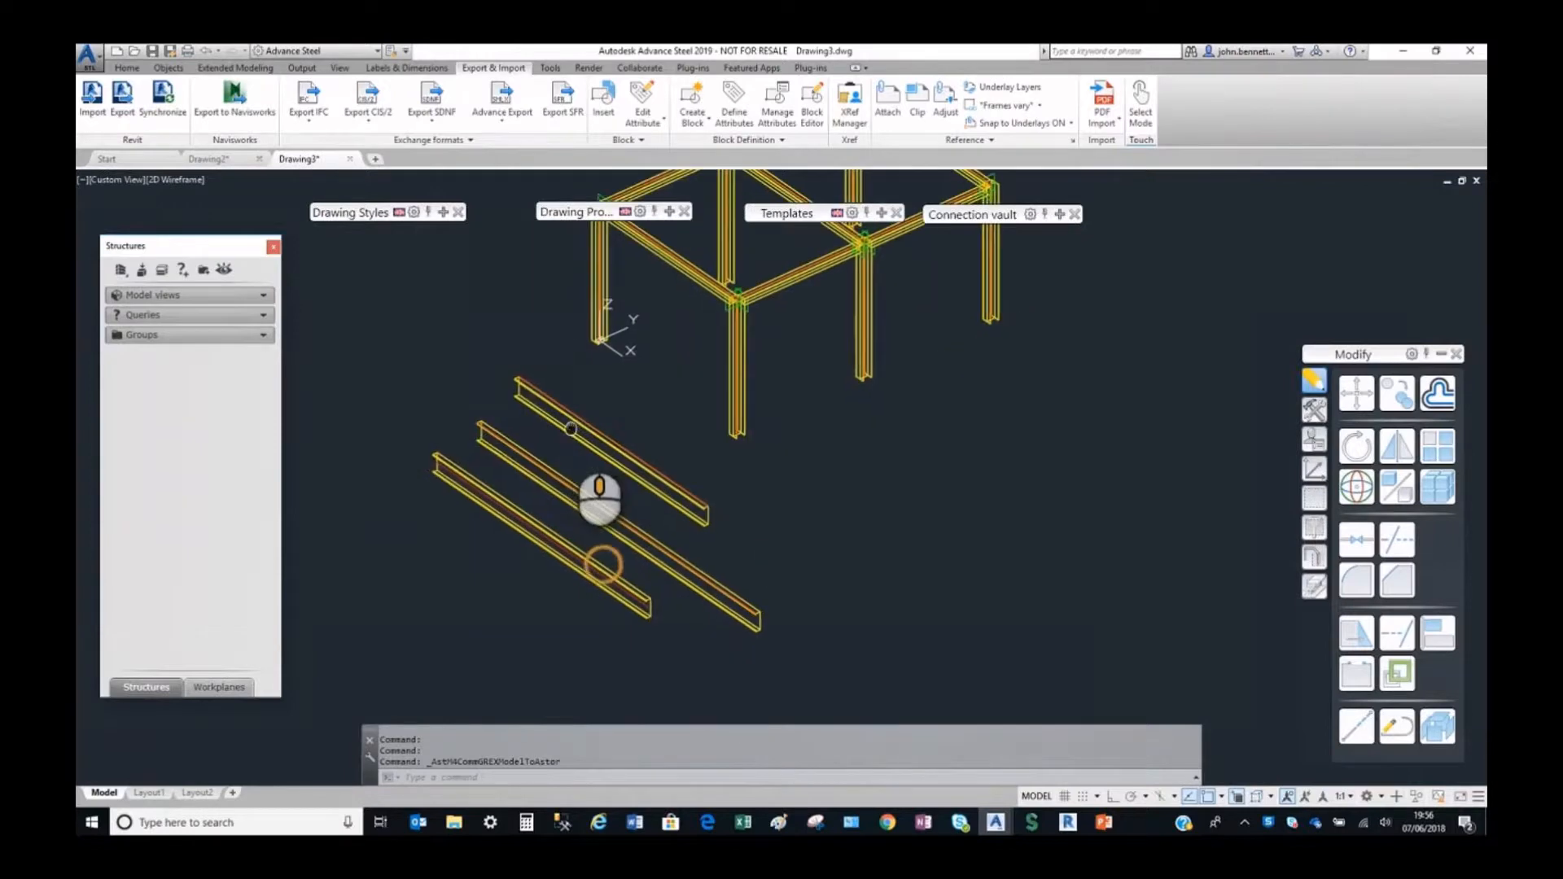
scroll(575, 442, up, 2)
click(485, 350)
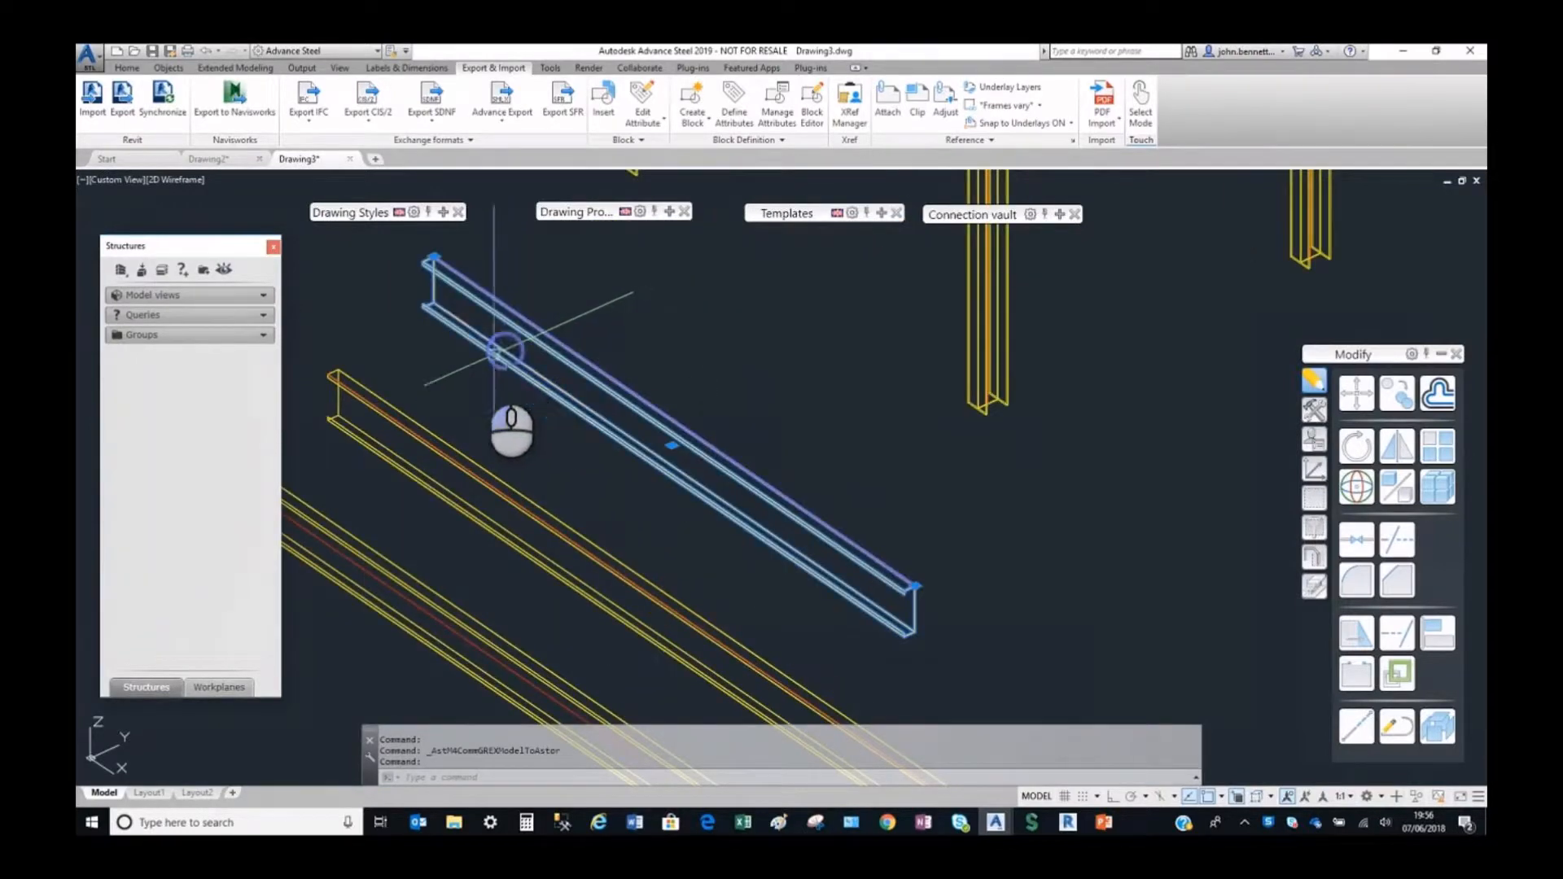
click(413, 445)
middle_drag(363, 464, 475, 452)
click(383, 528)
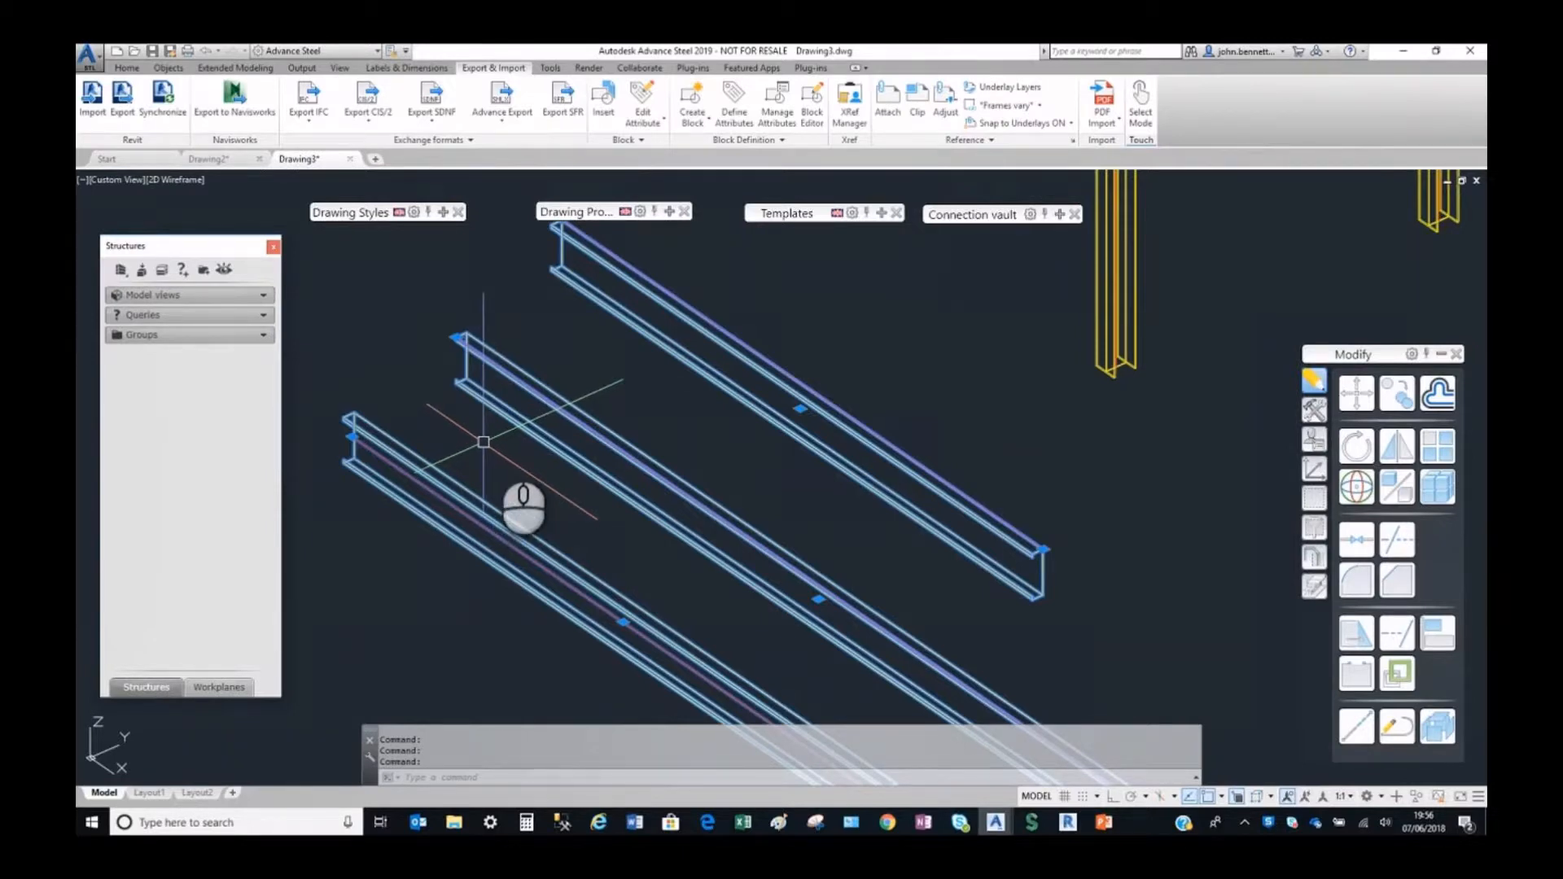
key(Escape)
key(Escape)
Check the section class, size and material of the imported rail nearest the frame, then close its properties.
click(632, 325)
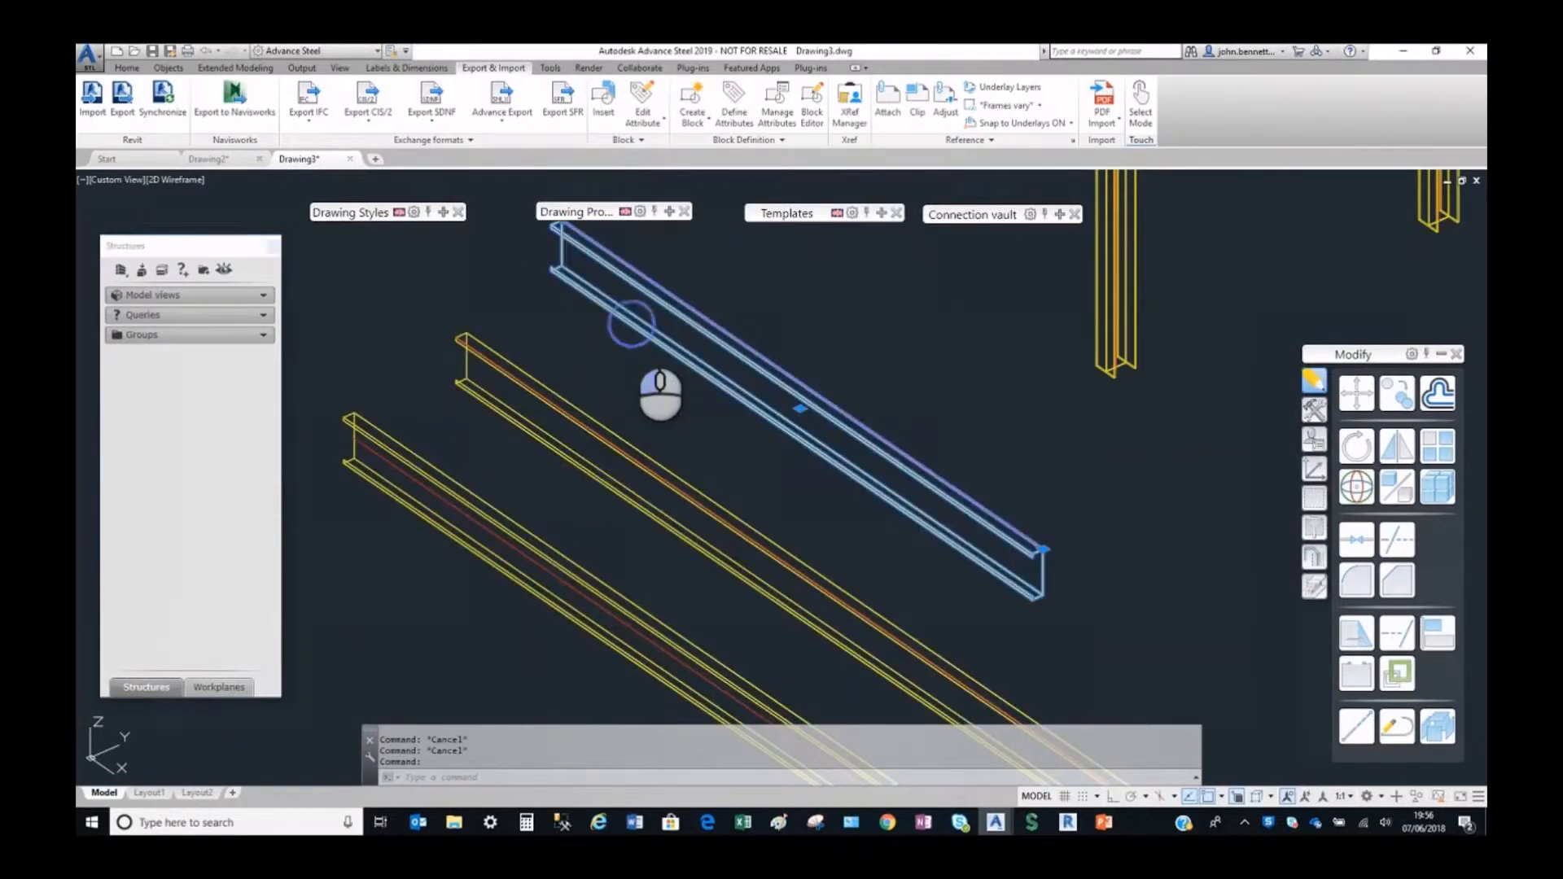
double_click(630, 323)
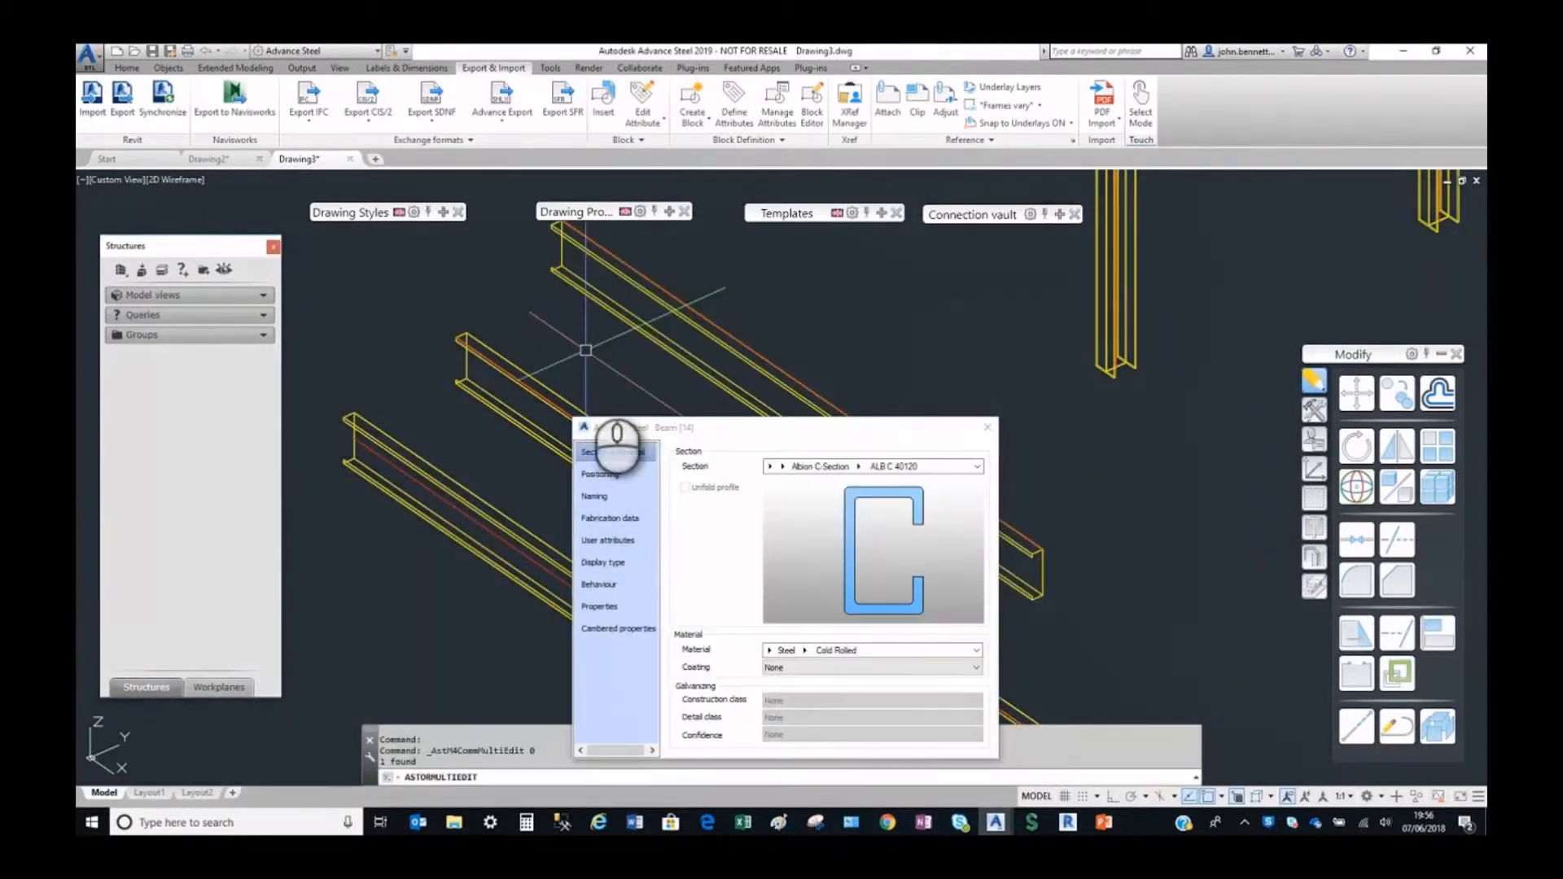
click(794, 467)
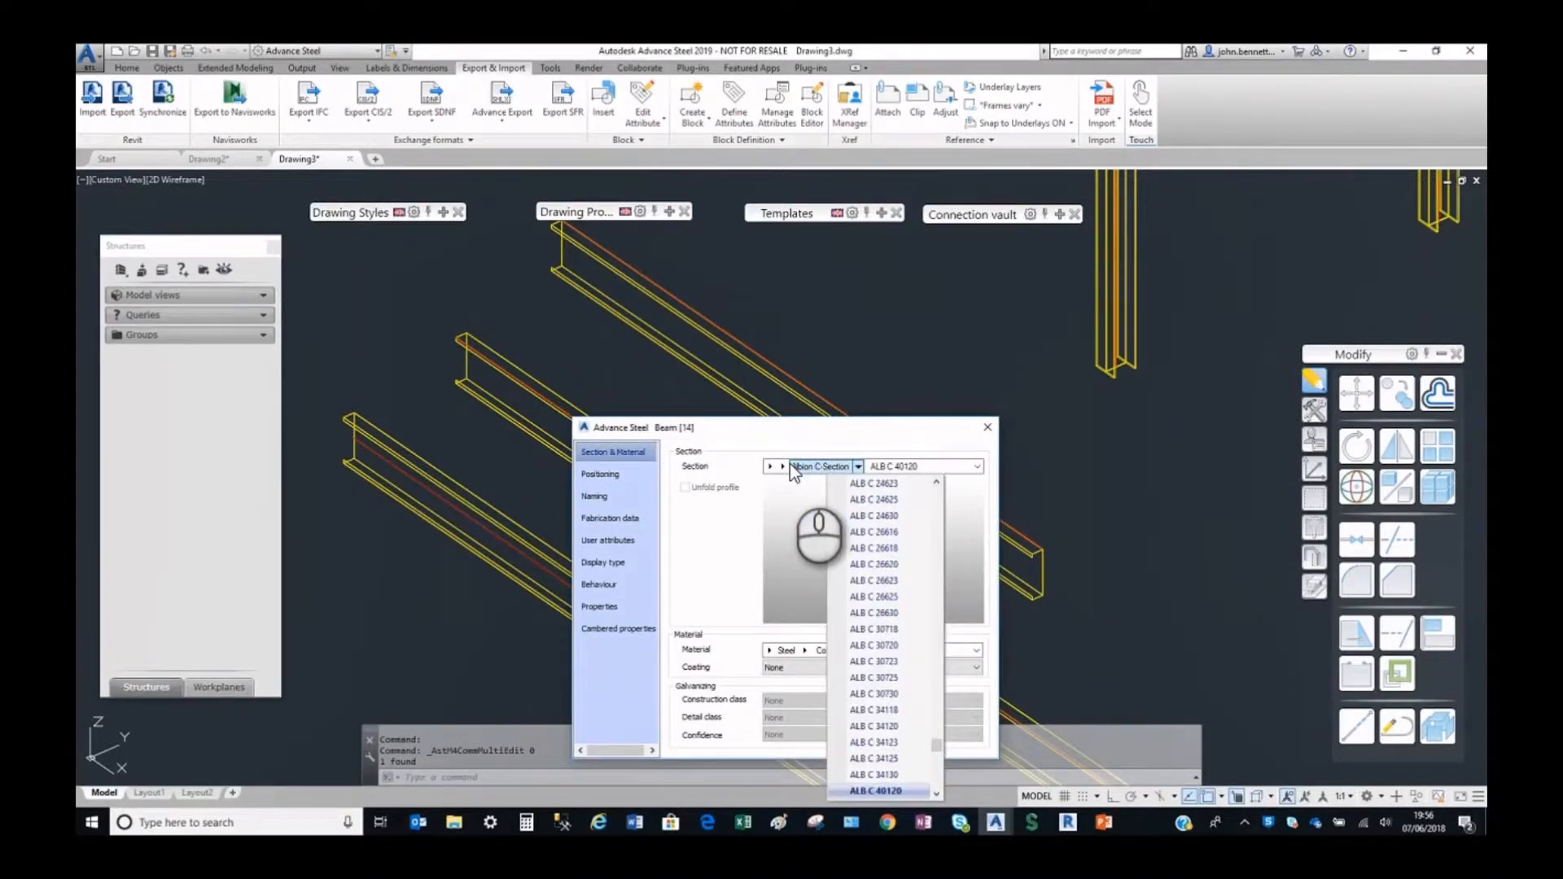
click(790, 464)
click(977, 466)
click(983, 432)
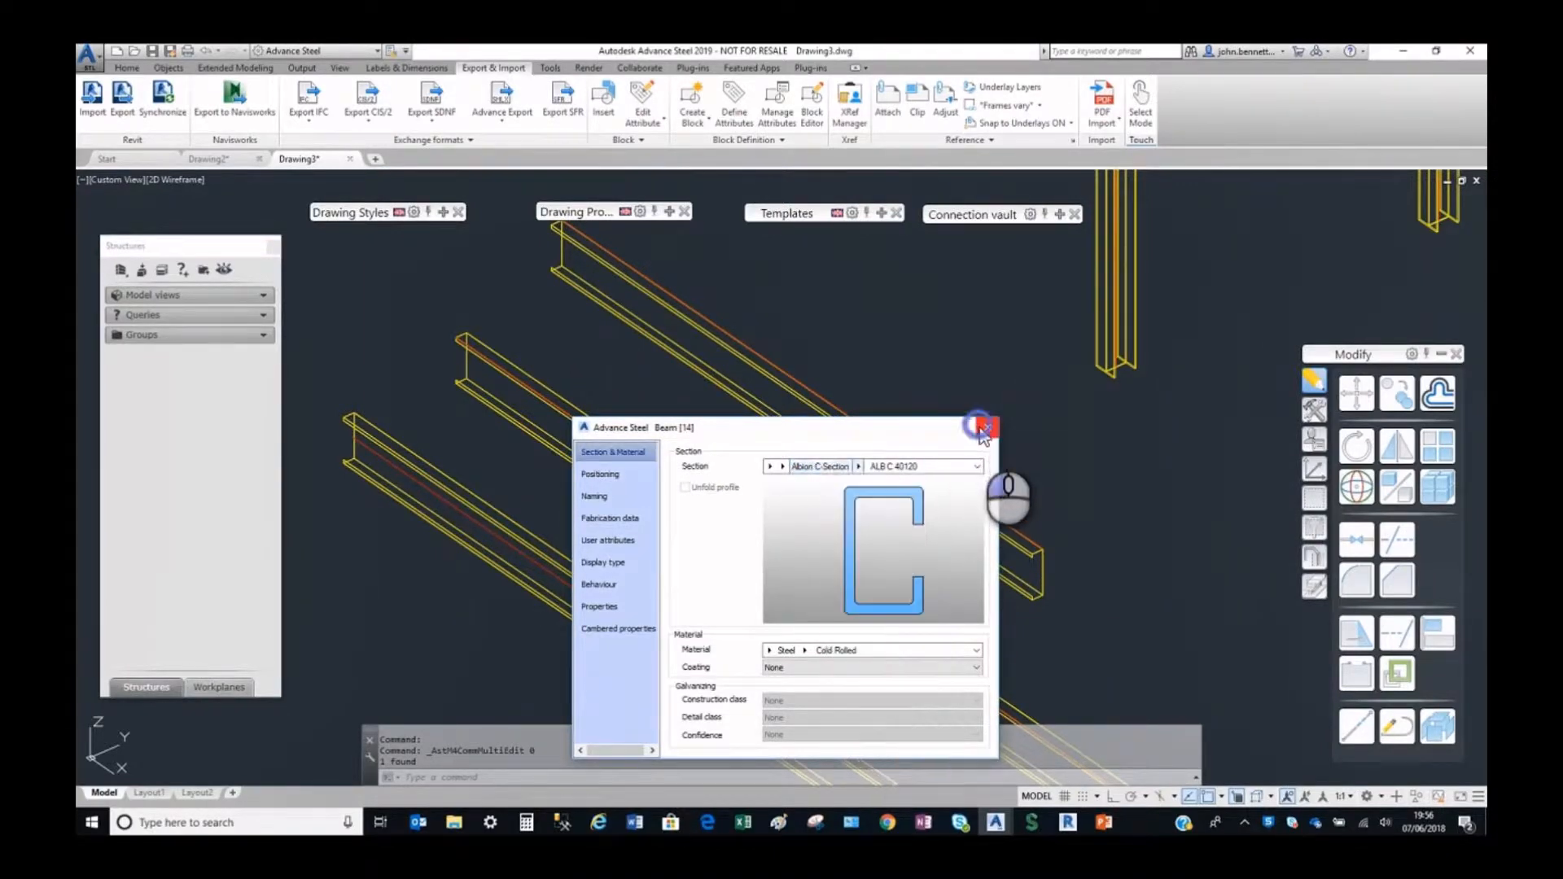
click(986, 428)
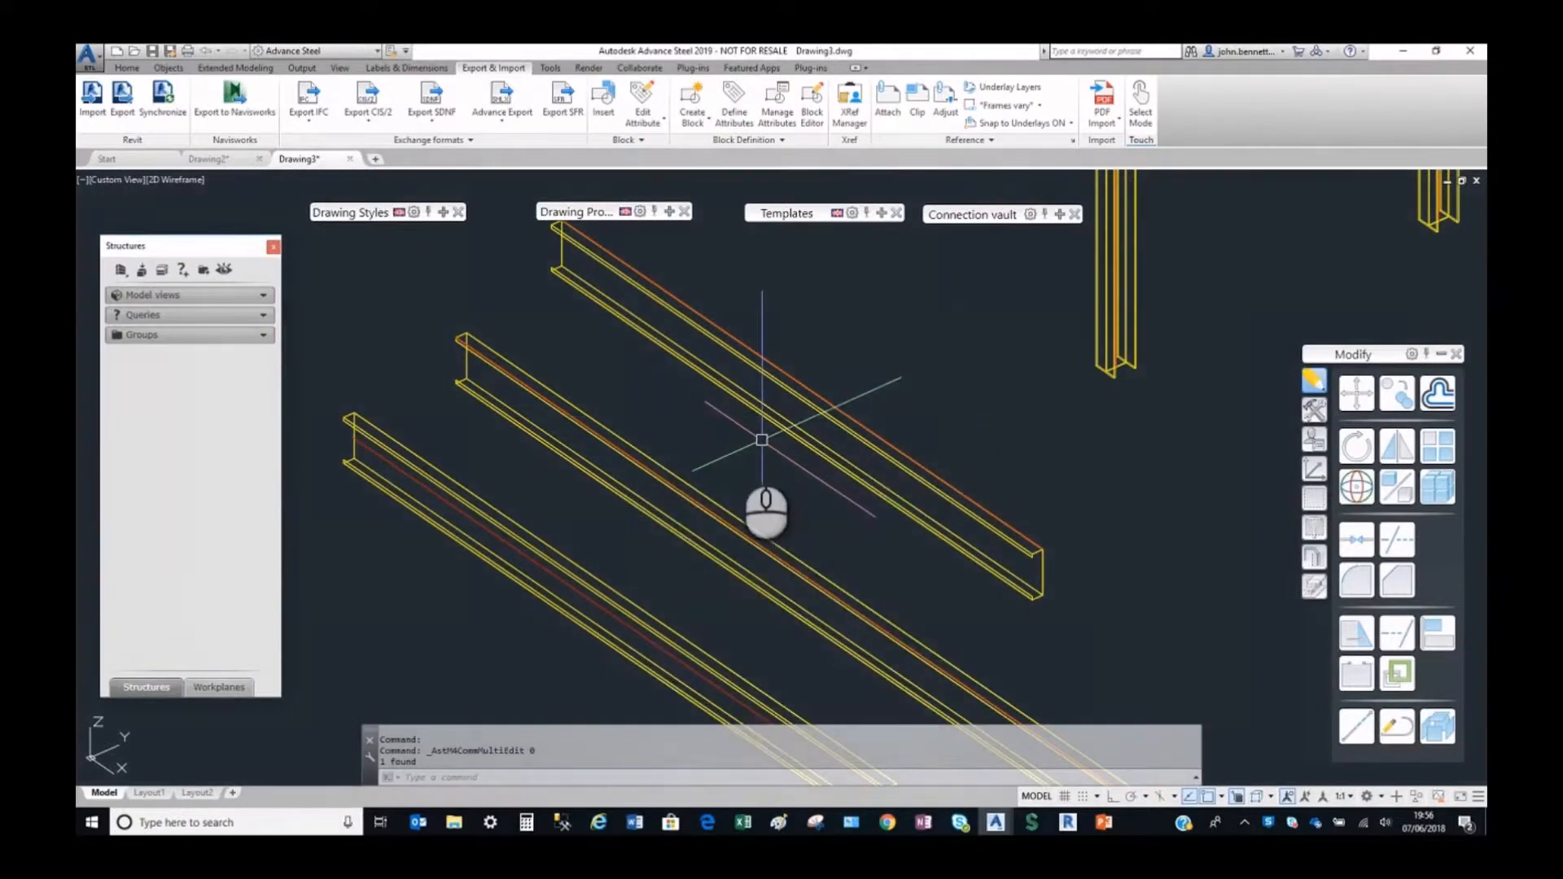
Reselect all three imported rails and compare the justification positions at their near ends.
scroll(716, 473, down, 3)
scroll(684, 452, up, 3)
click(622, 404)
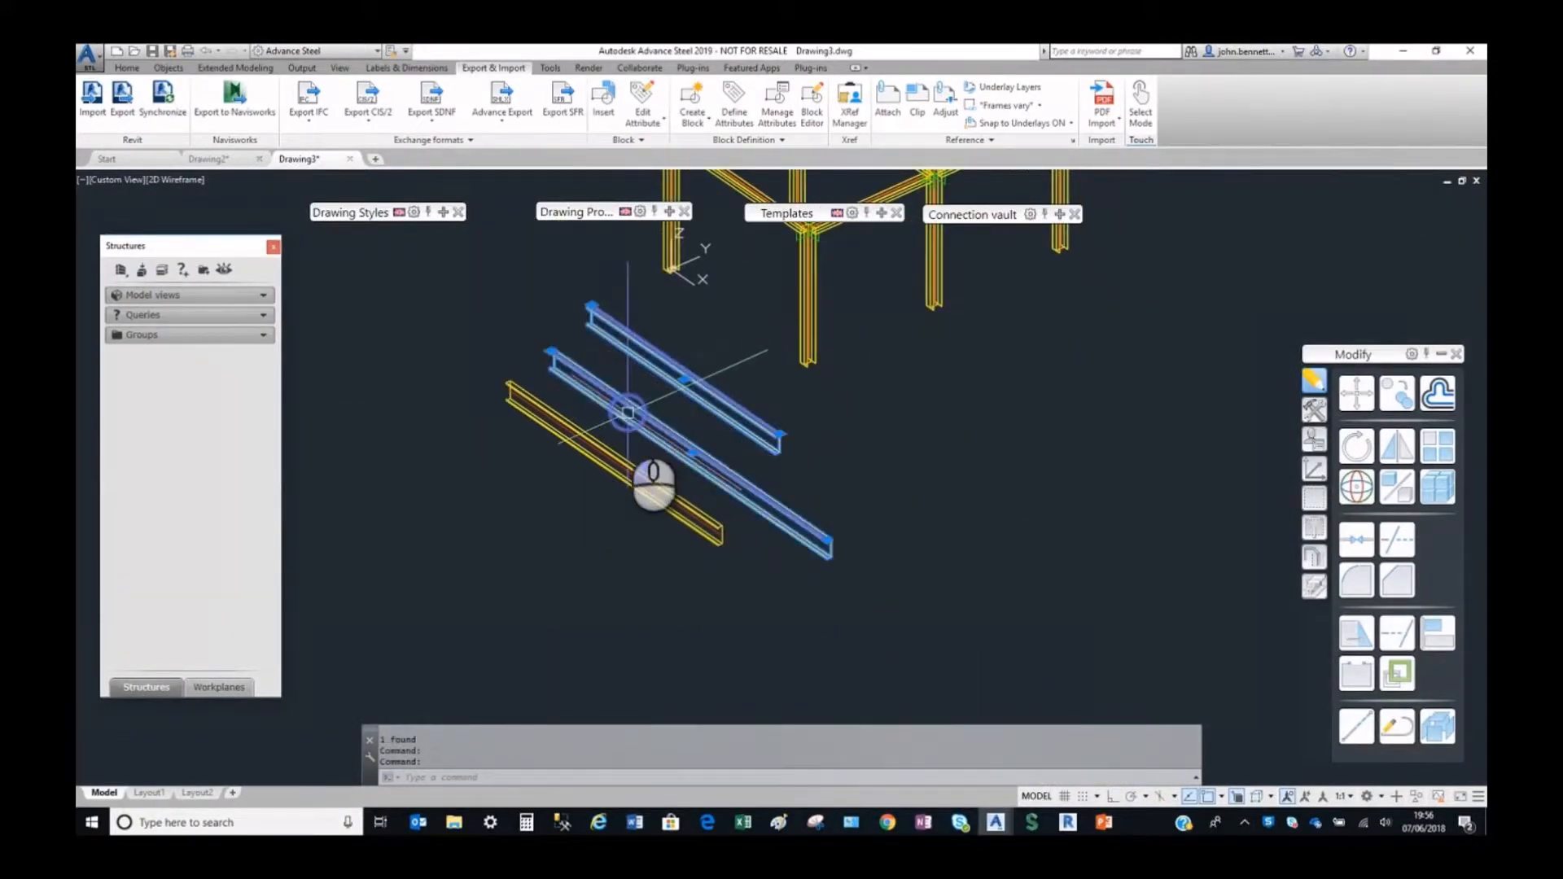
click(588, 440)
scroll(548, 374, up, 3)
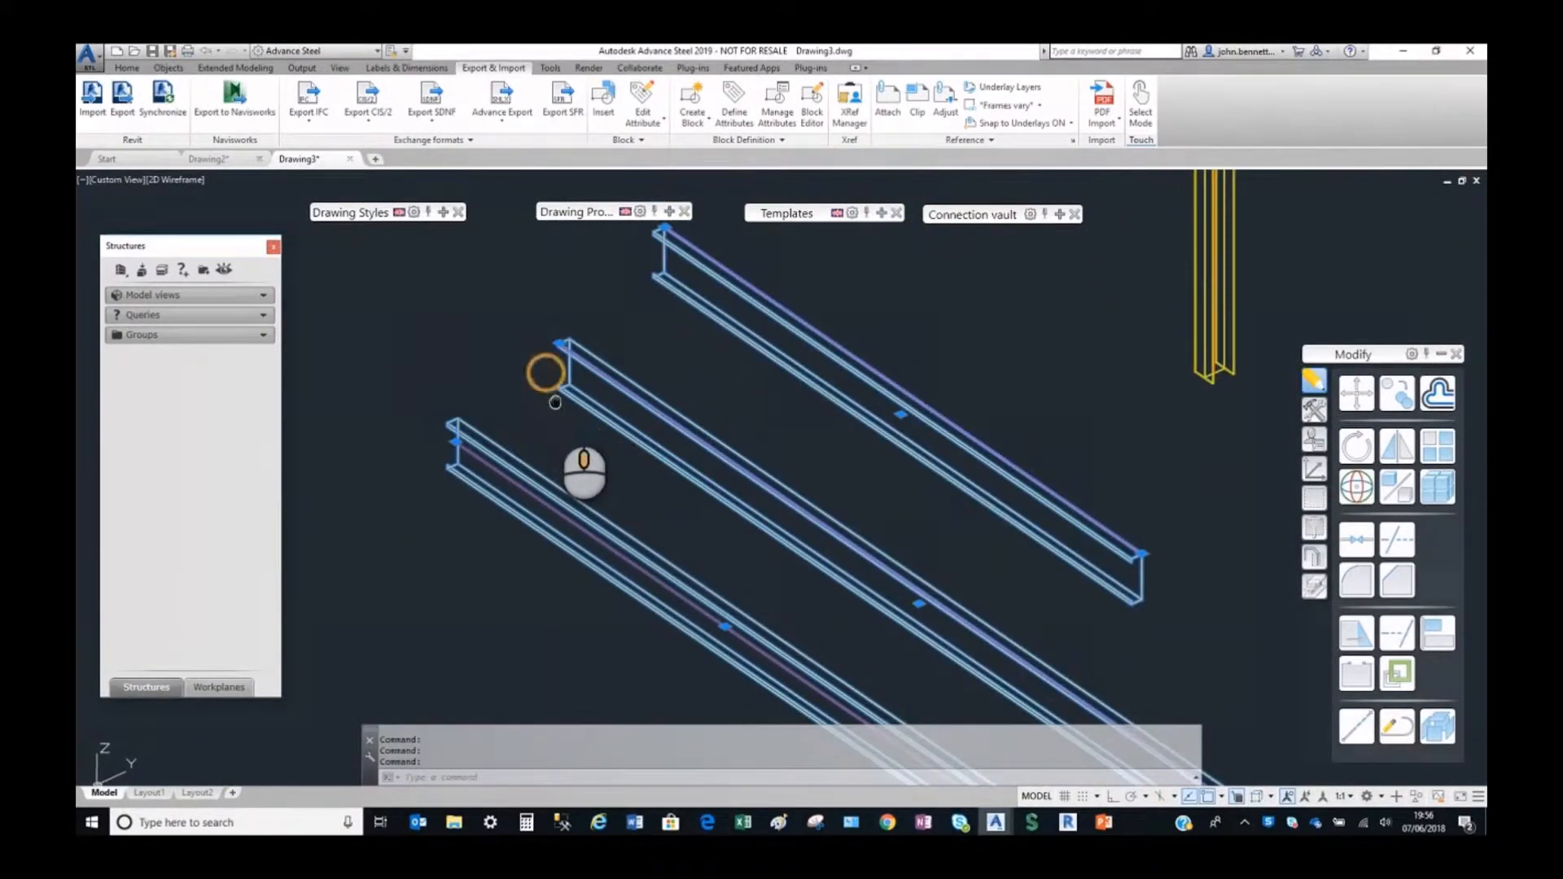
key(Escape)
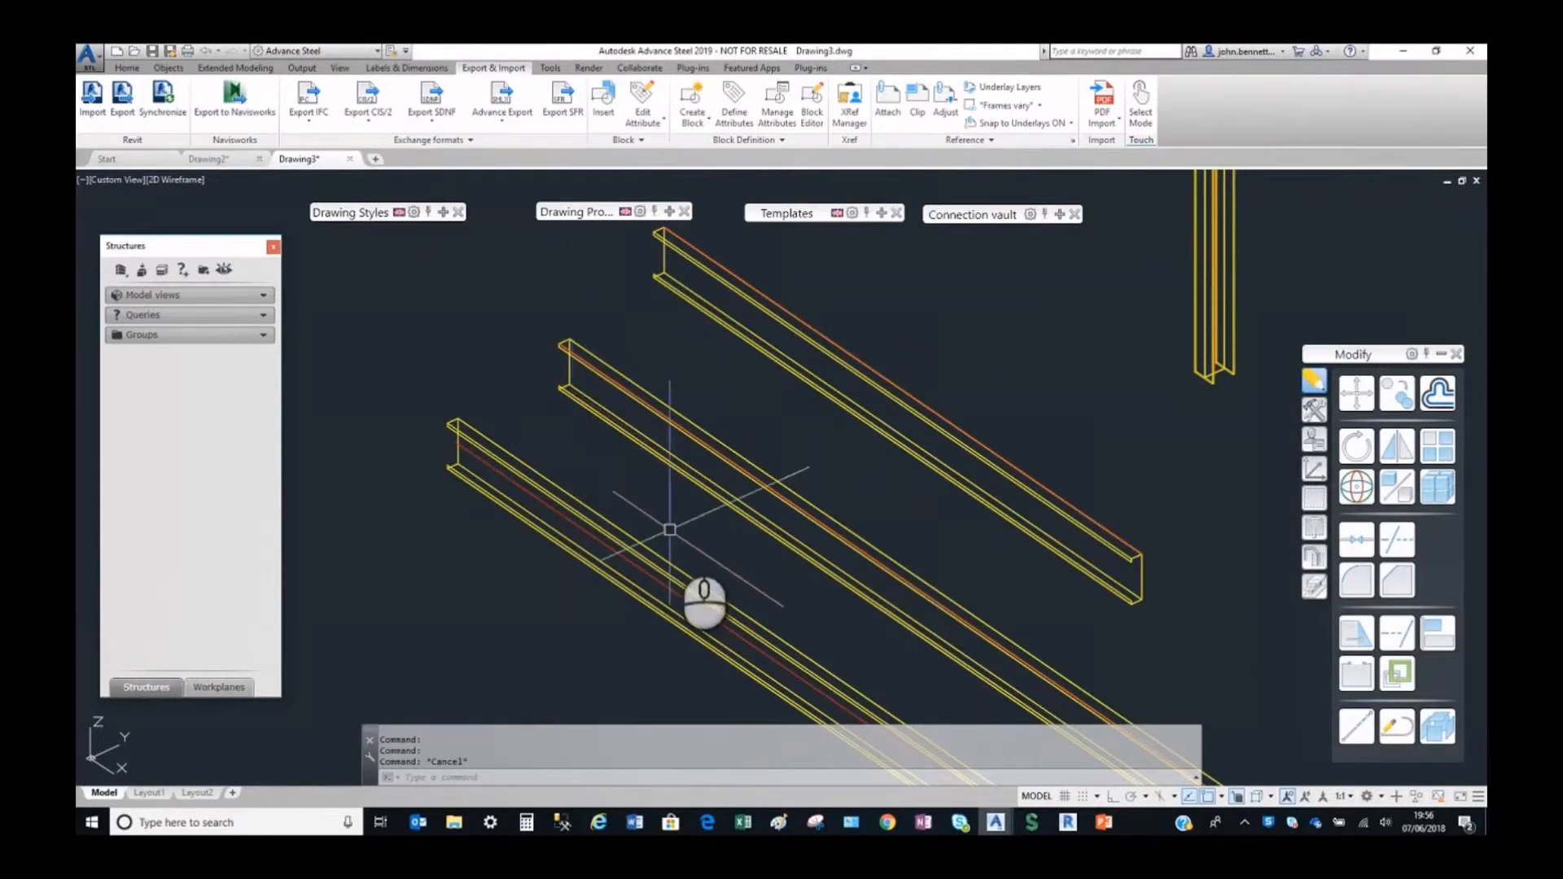
Switch to Revit and enable exporting custom profiles as dynamic in the Advance Steel Extension settings.
click(1069, 822)
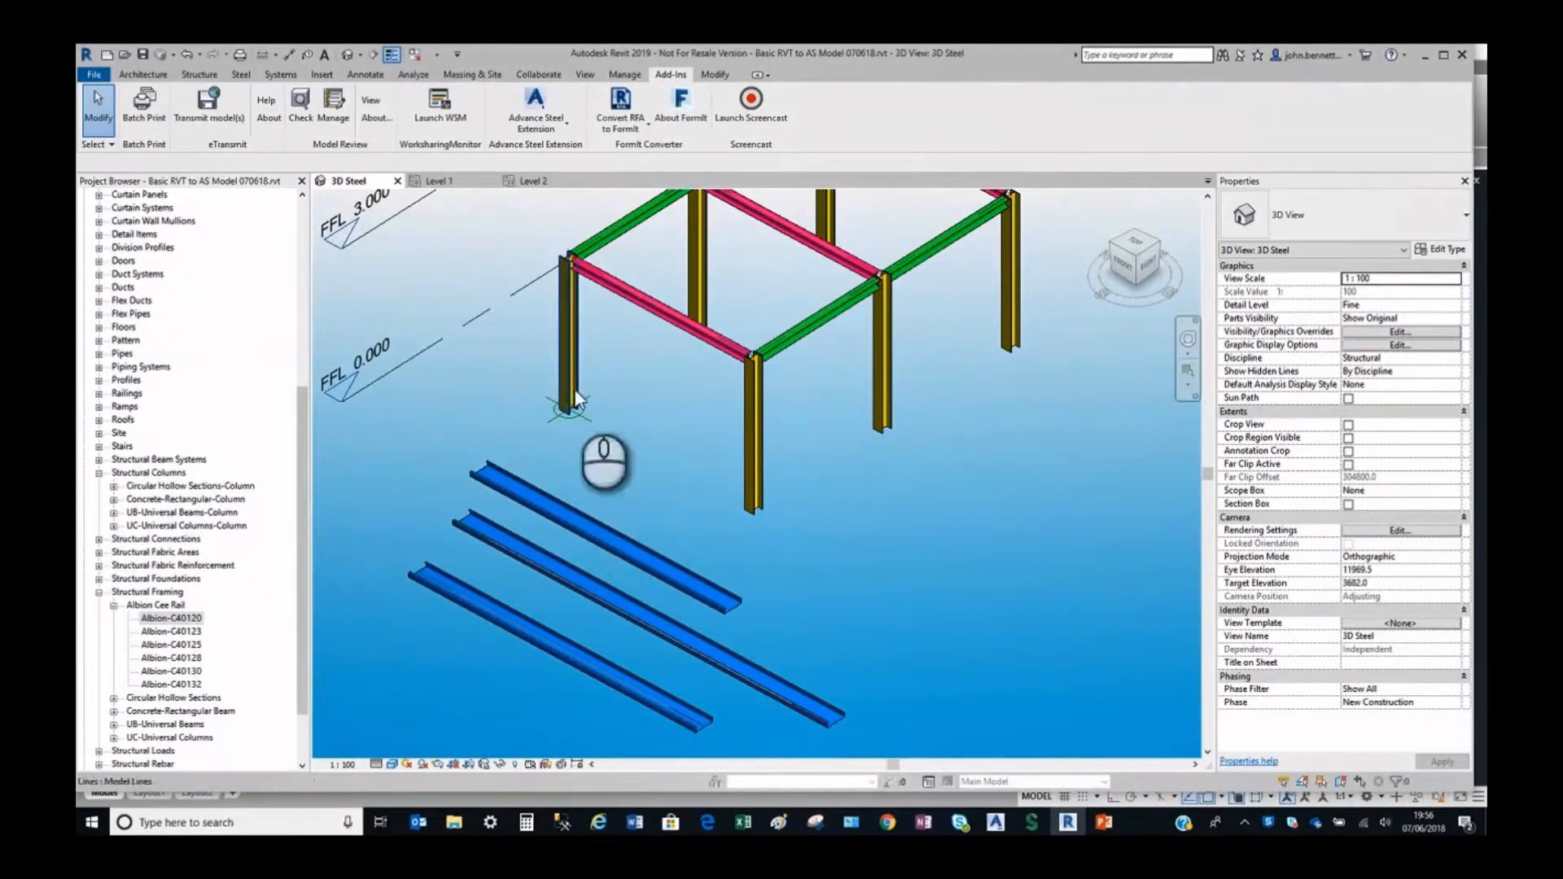
click(520, 134)
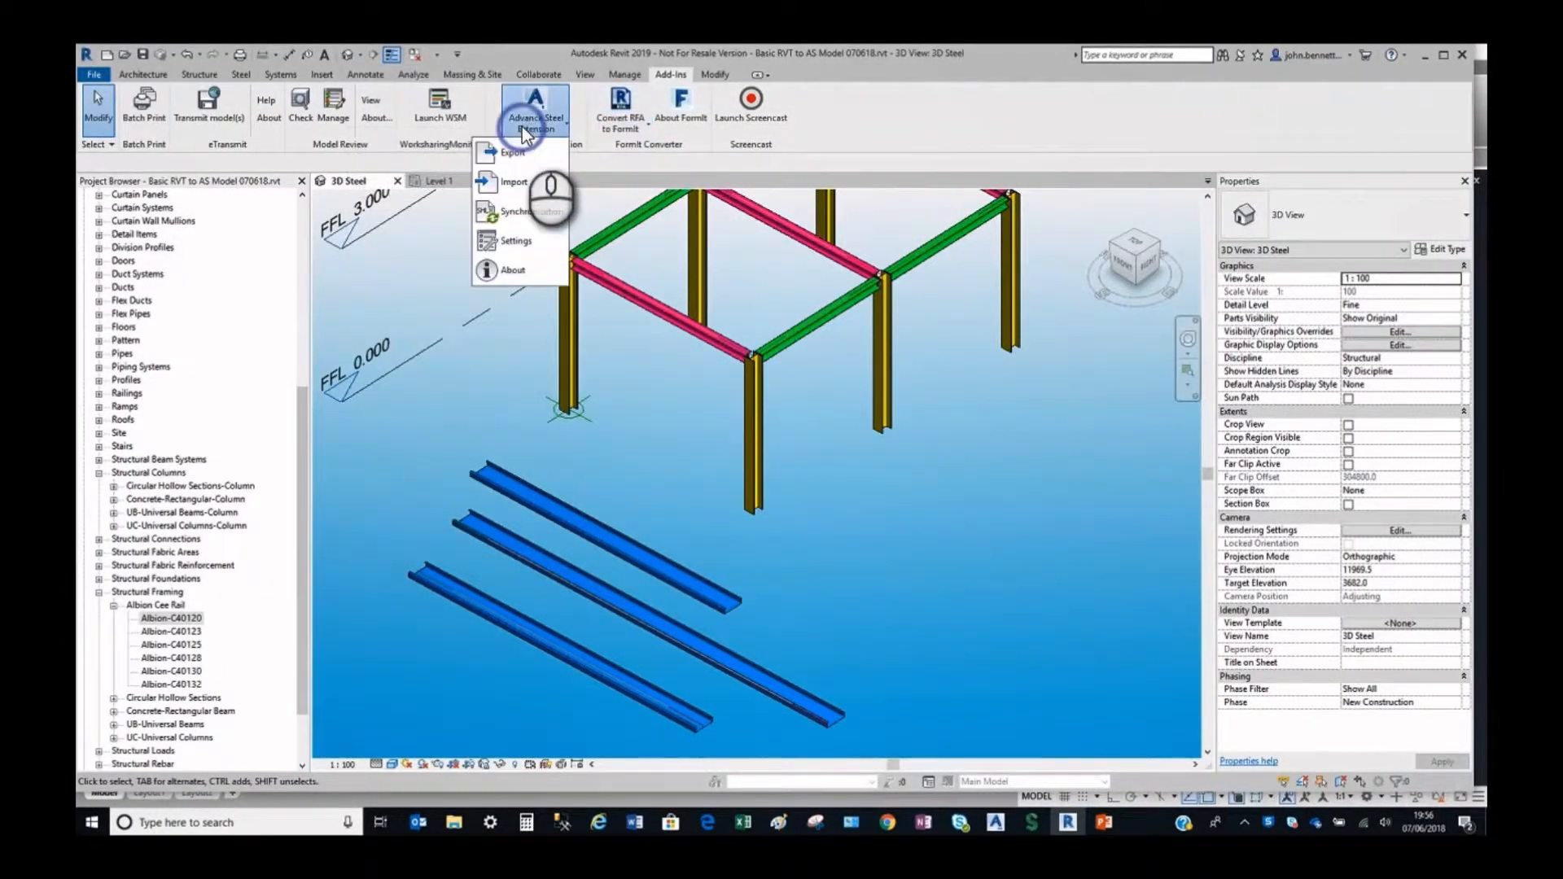
click(506, 242)
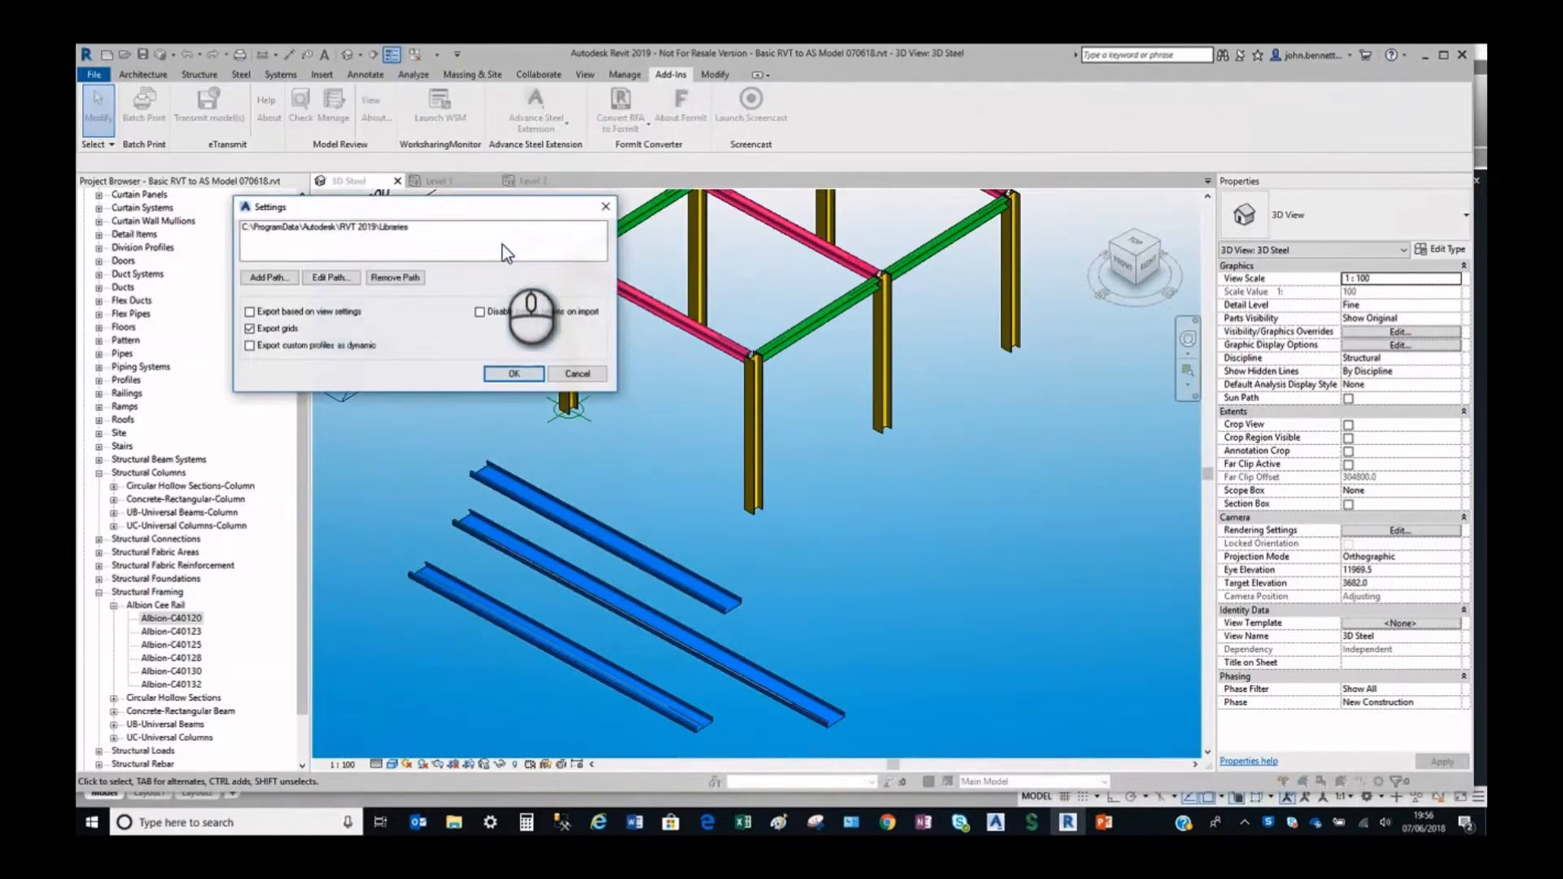
click(250, 328)
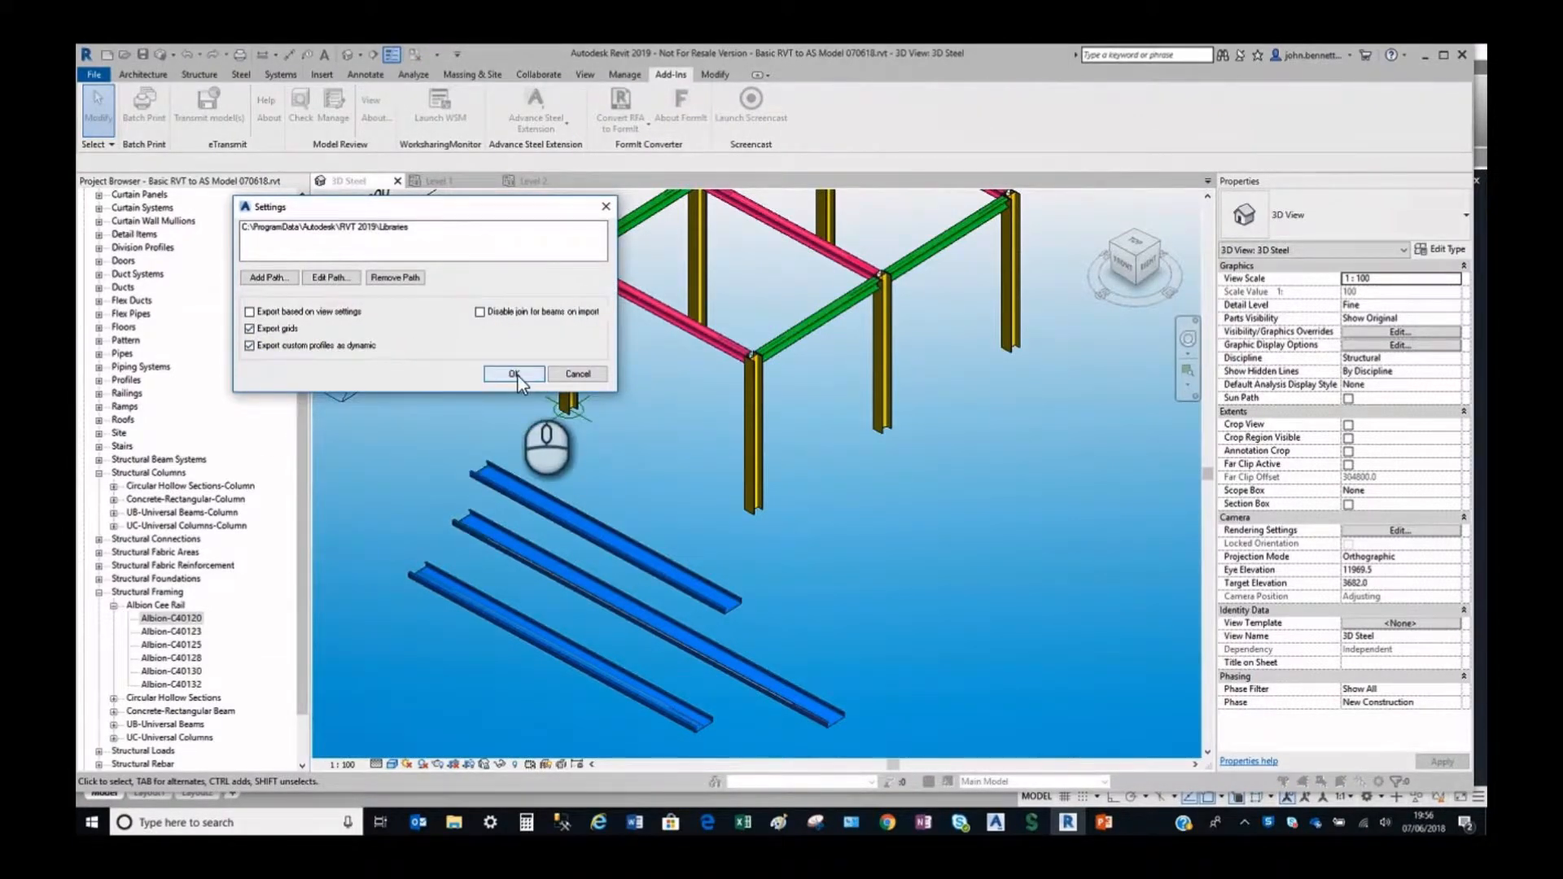
click(515, 374)
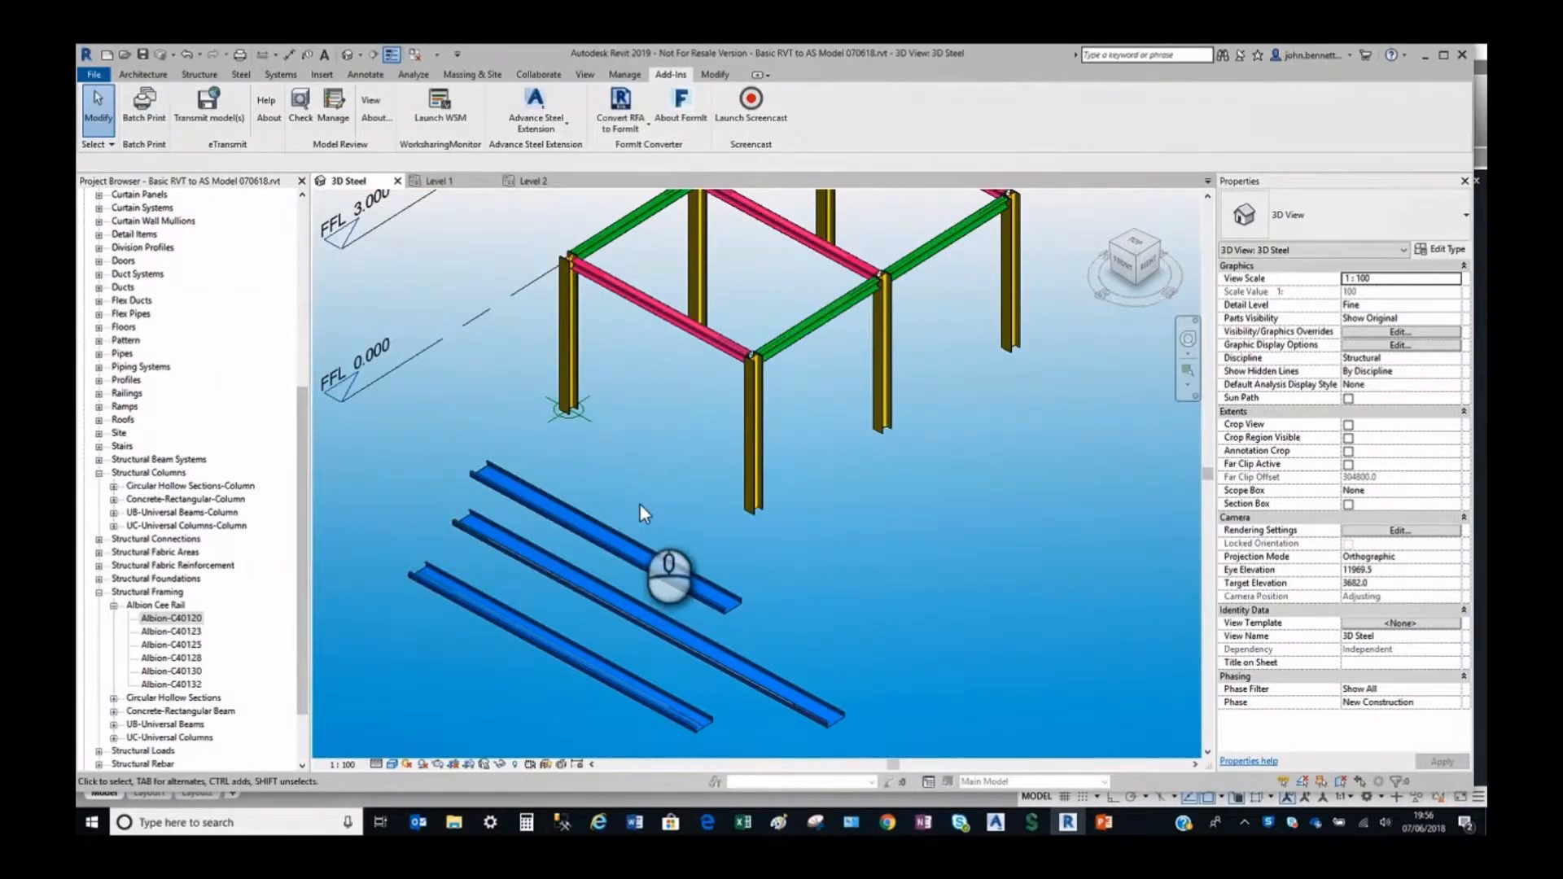
Export the model to Advance Steel as "Basic RVT to AS Model - Alb Cee With Dyn 070618.smlx".
click(536, 112)
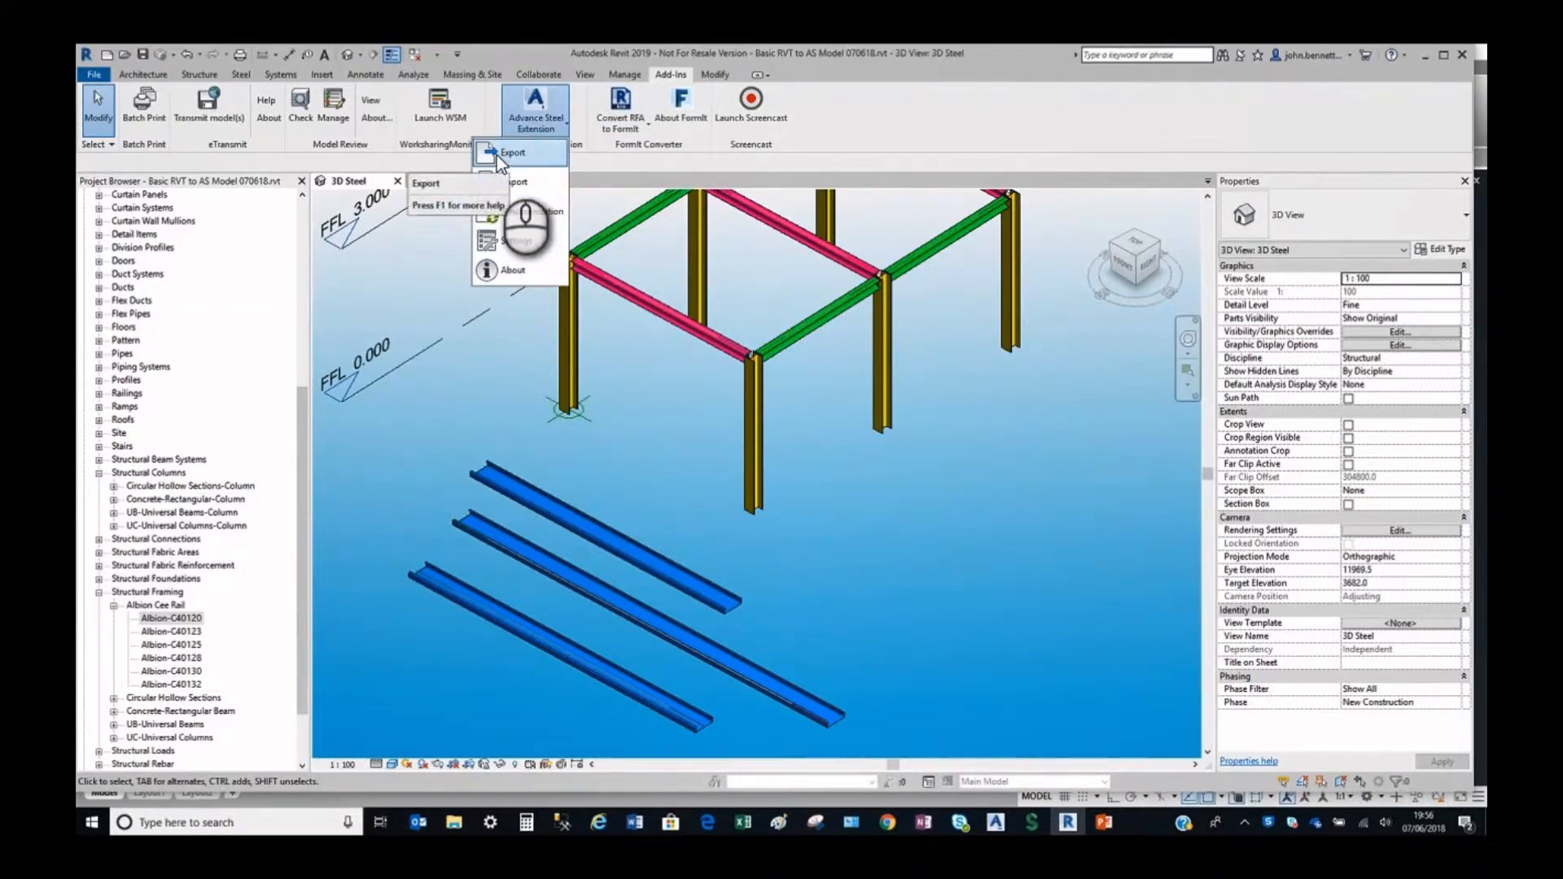
click(495, 155)
click(898, 525)
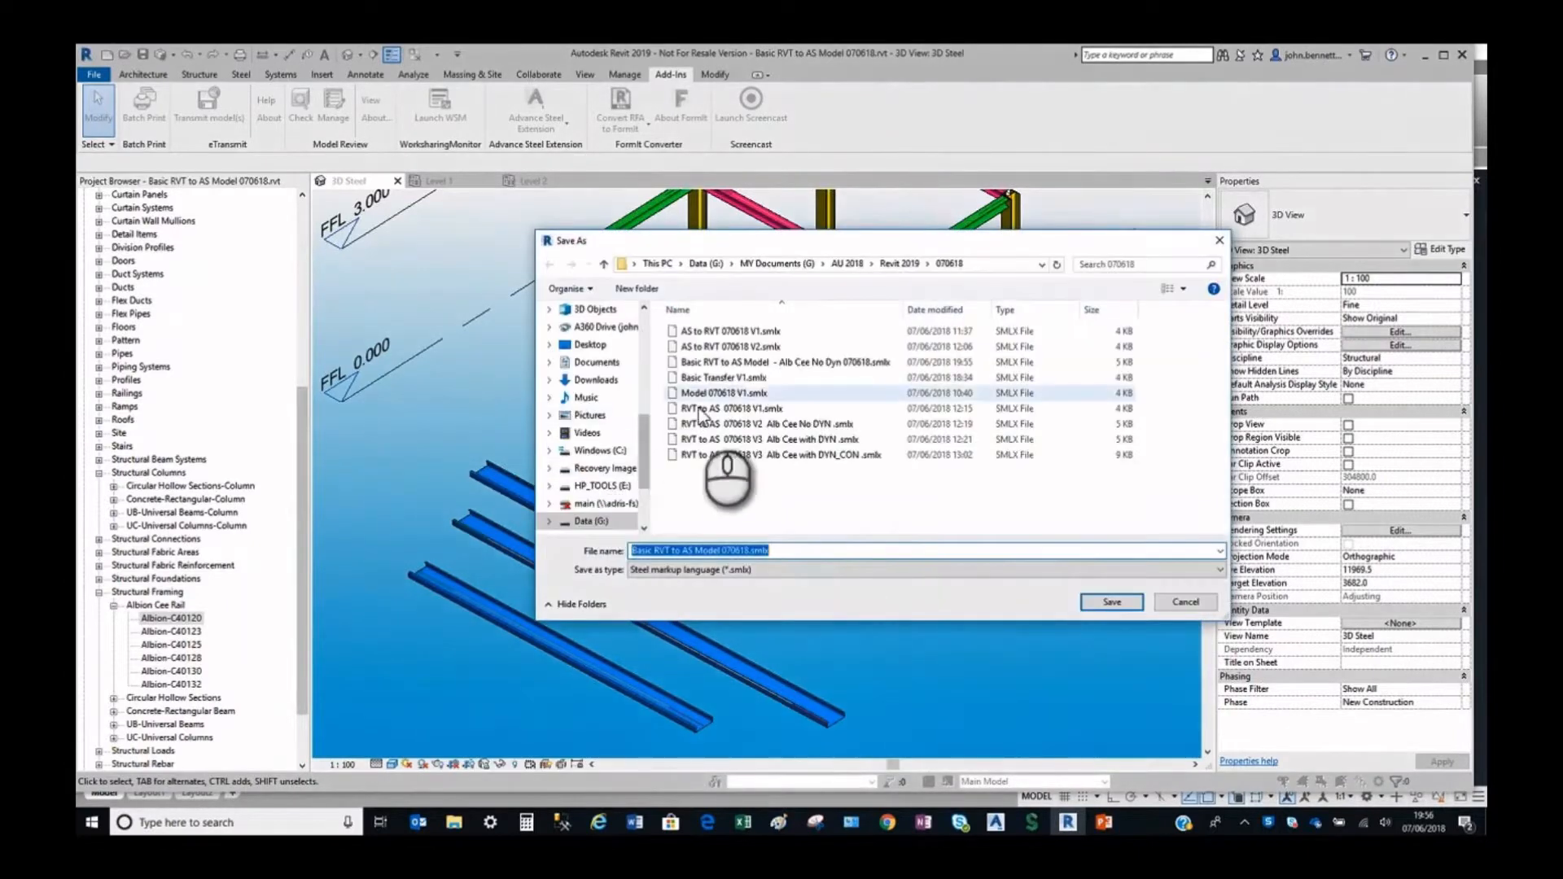
click(769, 364)
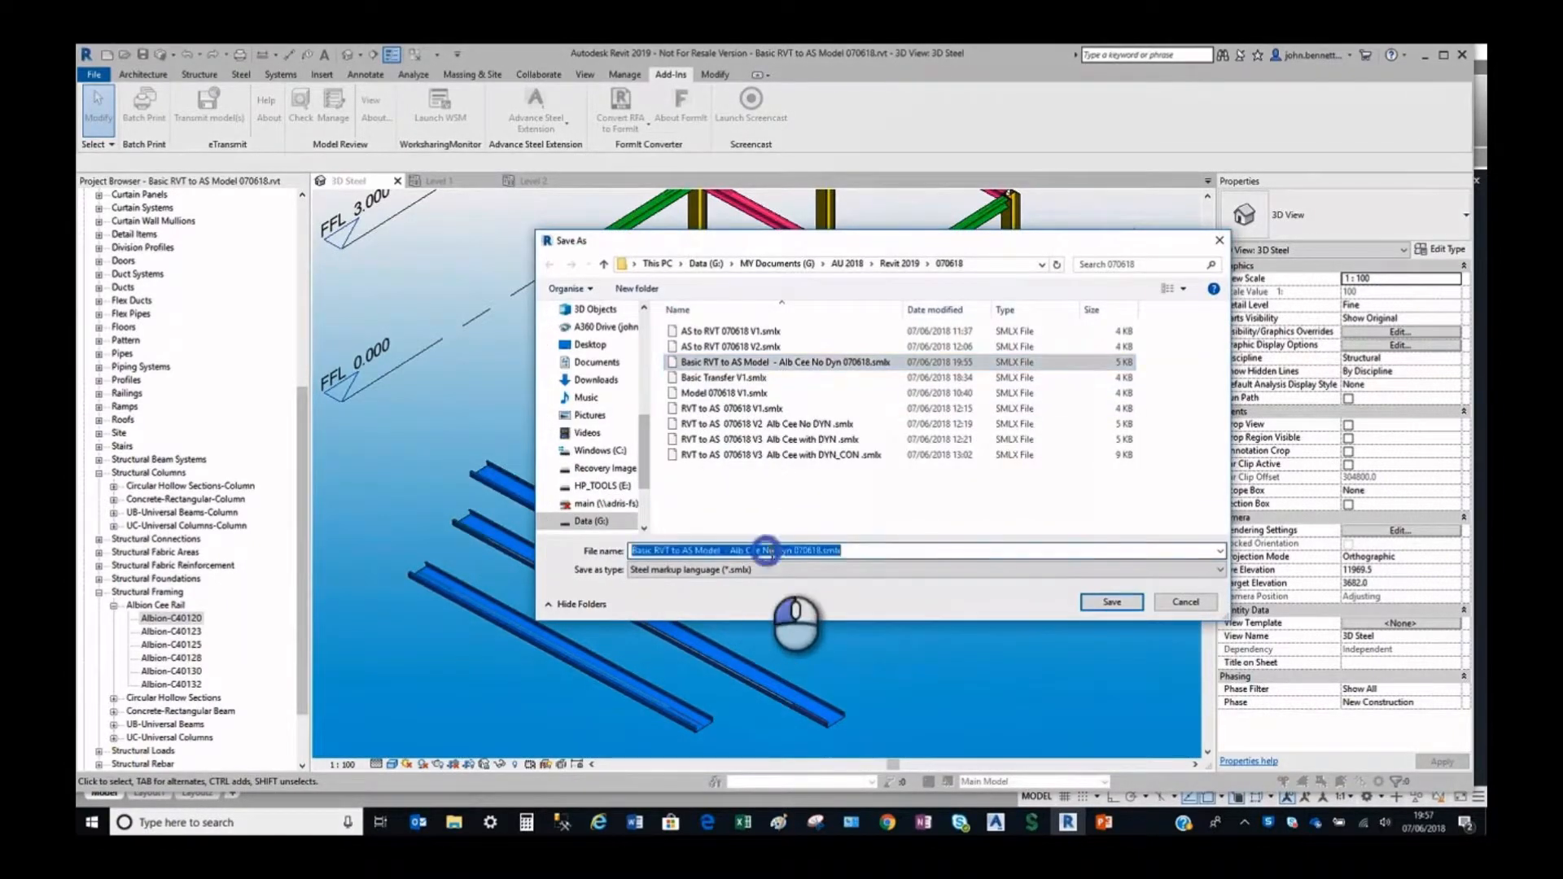
click(765, 551)
key(Delete)
key(Delete)
key(Delete)
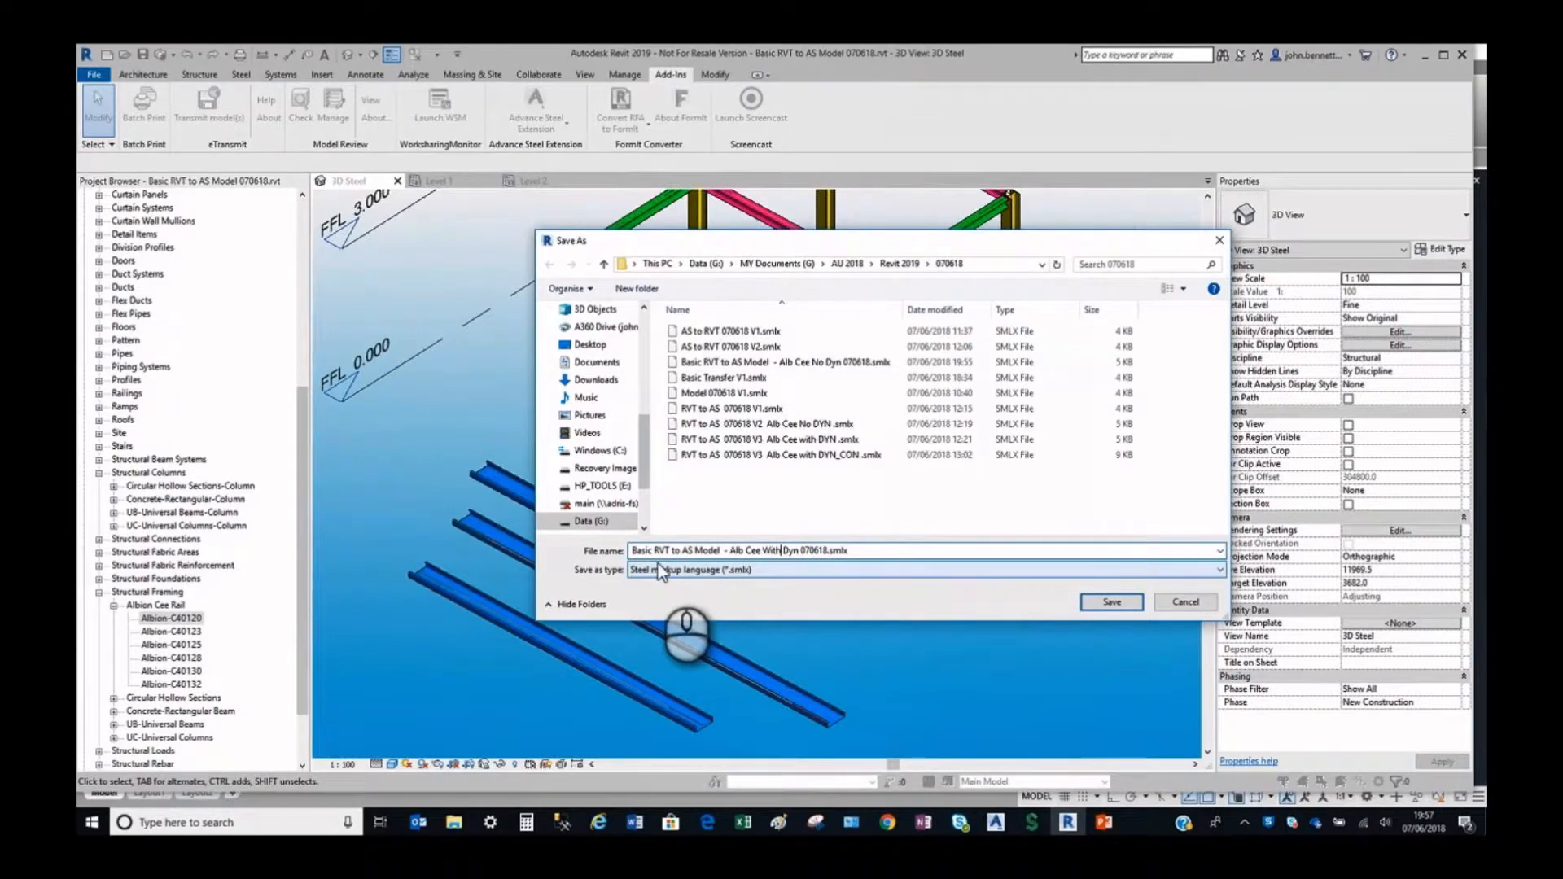
click(1113, 603)
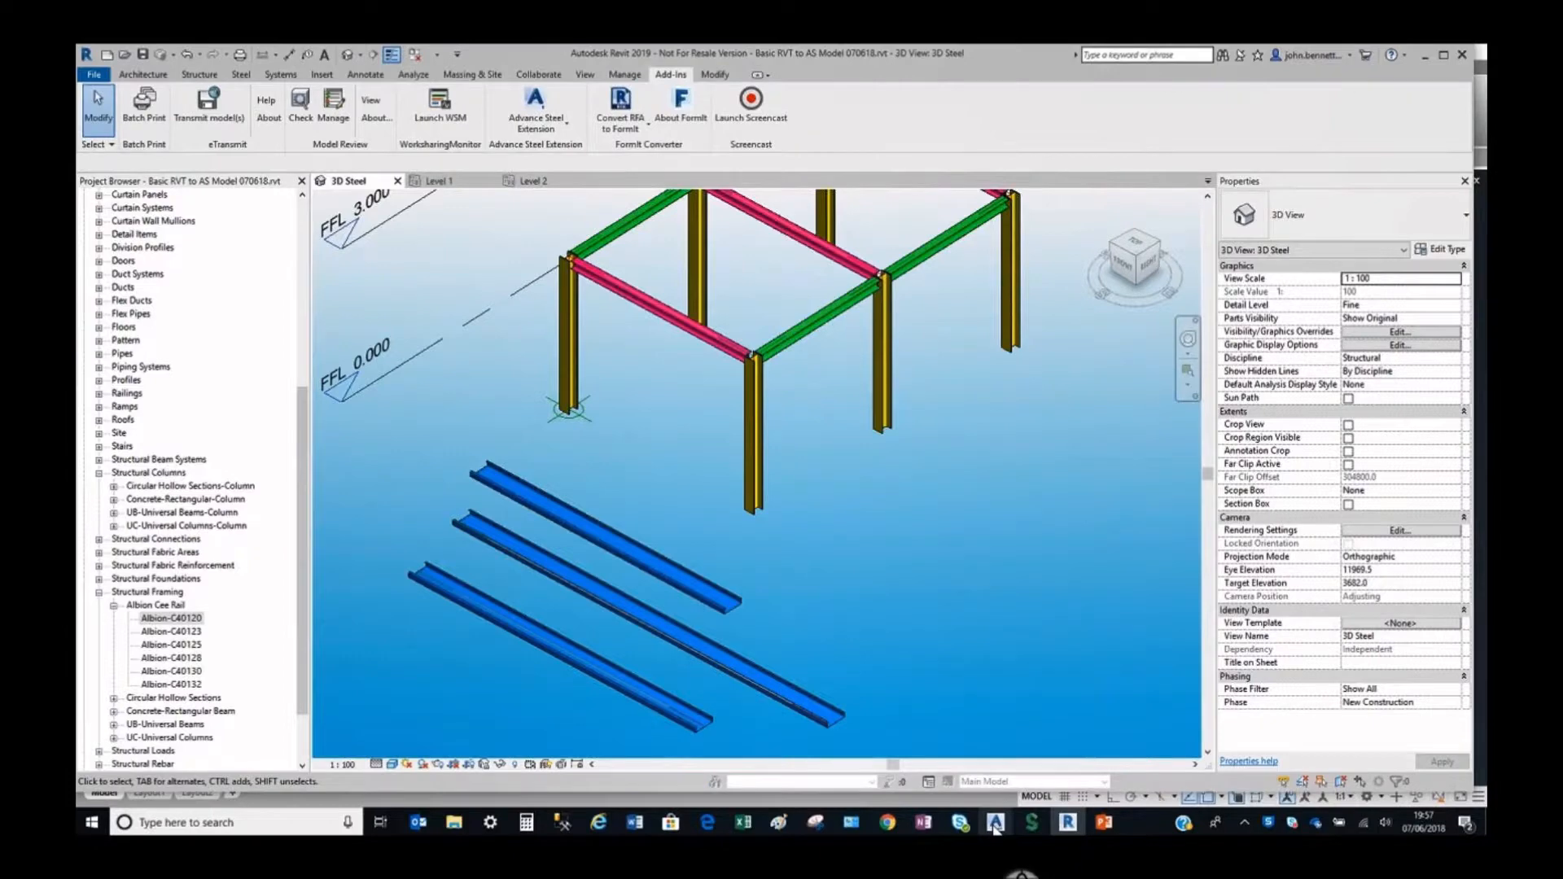
Switch to Advance Steel and start a new blank drawing from the start page.
mouse_move(995, 824)
click(1074, 759)
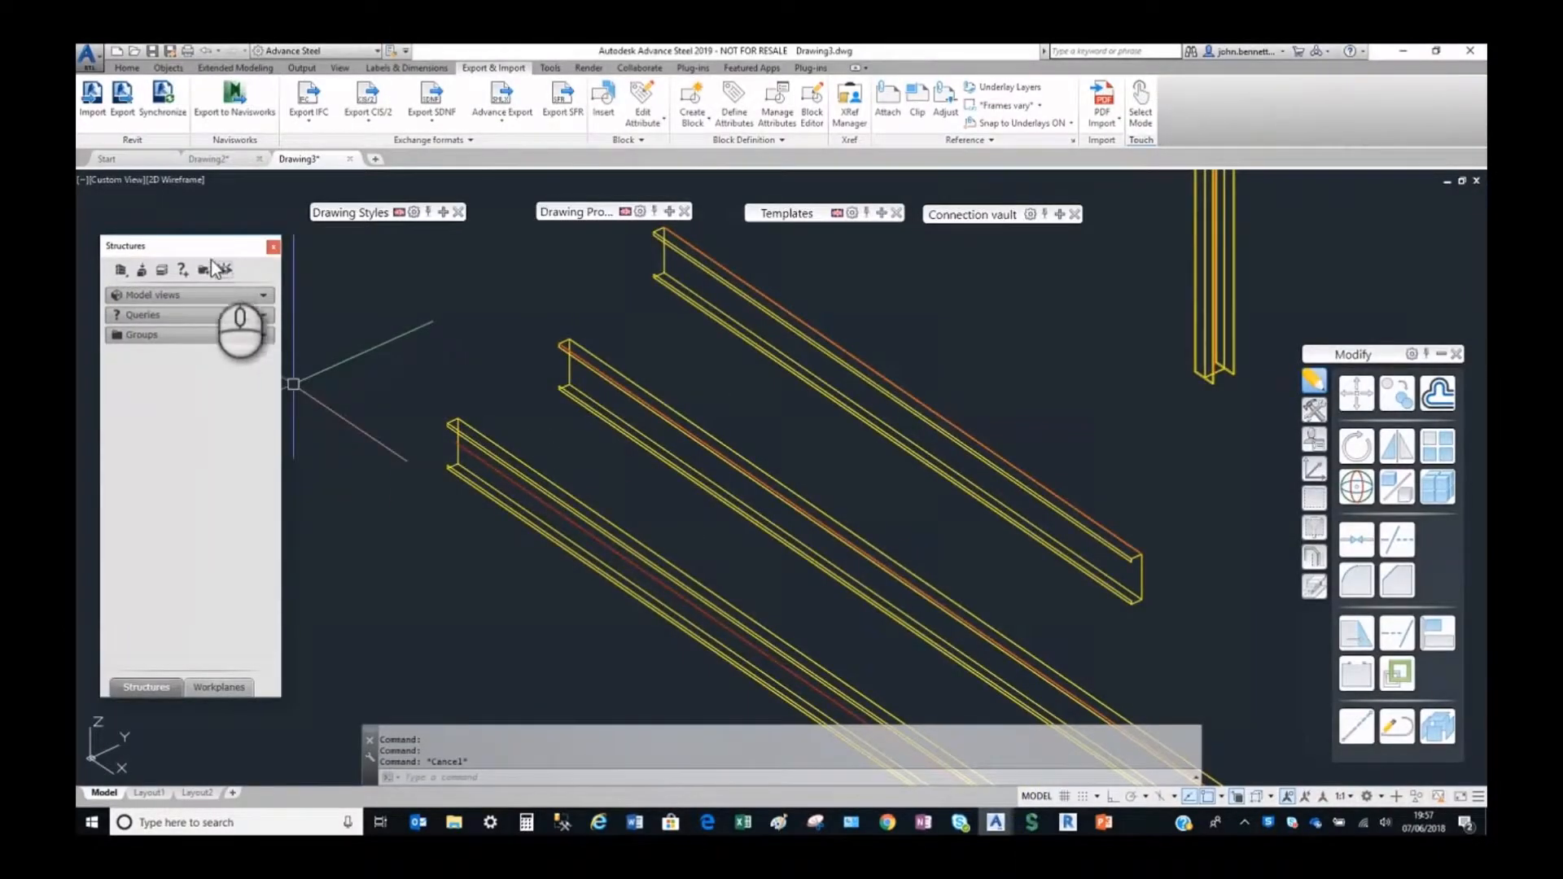
click(112, 160)
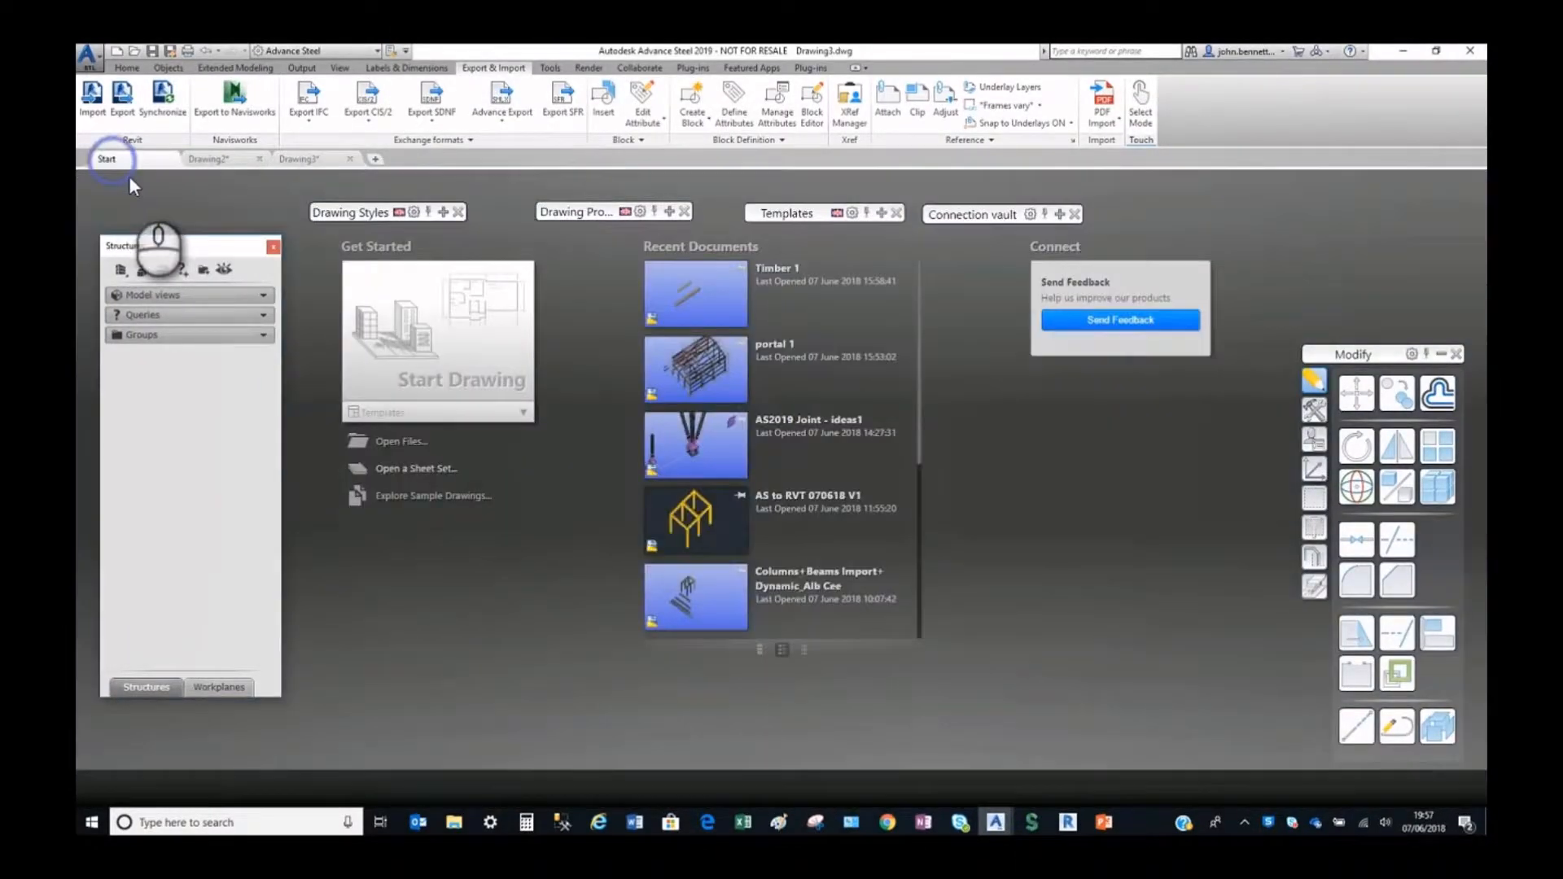
click(388, 423)
click(460, 456)
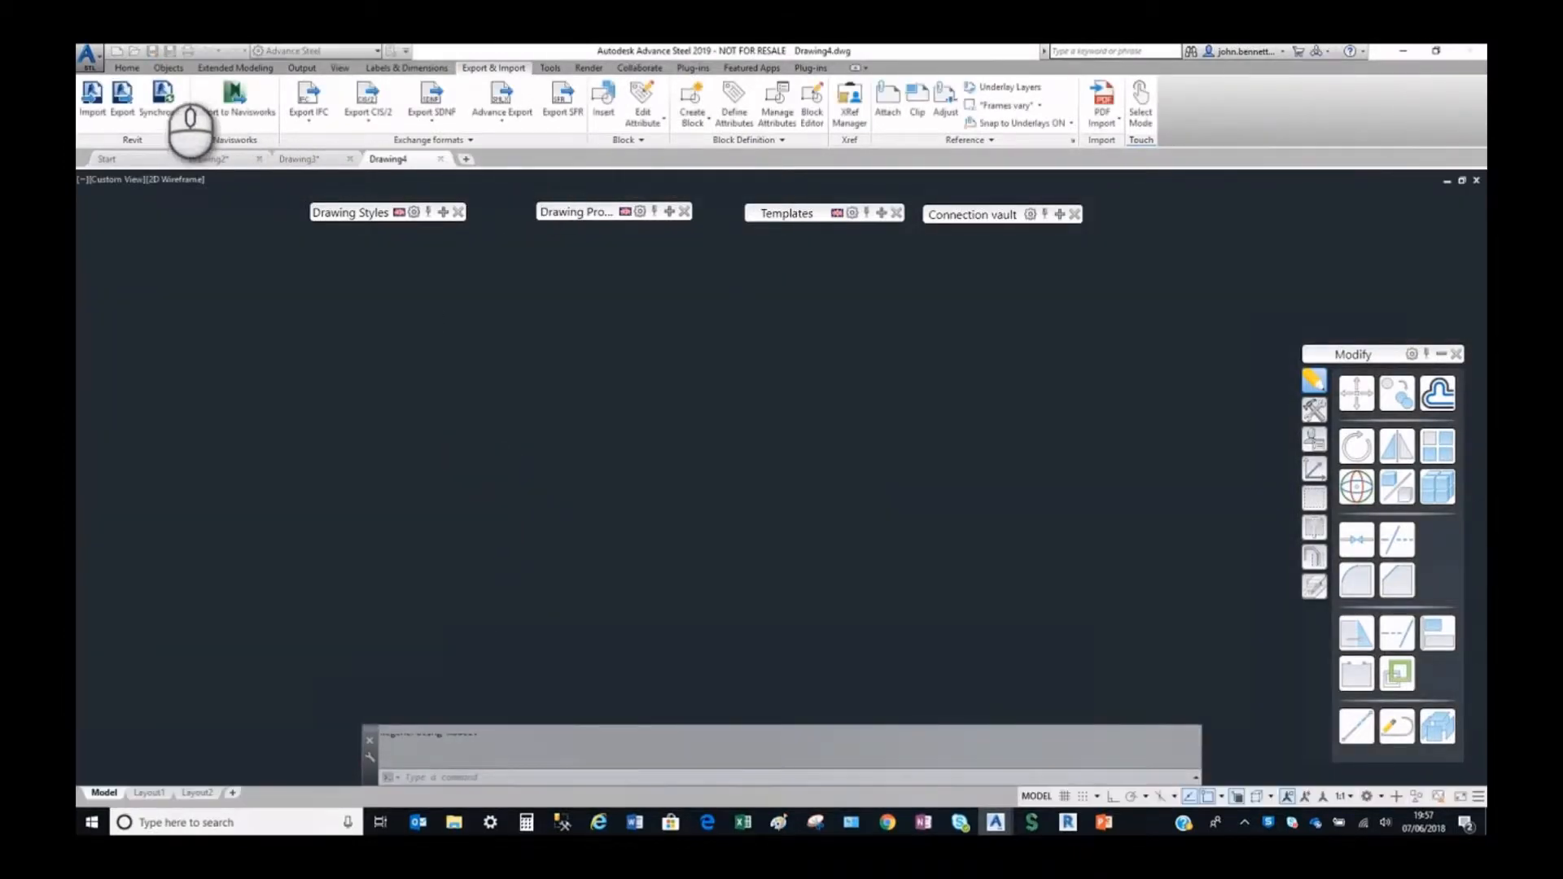
Import the Revit export "Basic RVT to AS Model - Alb Cee With Dyn 070618.smlx" into the new drawing.
click(87, 102)
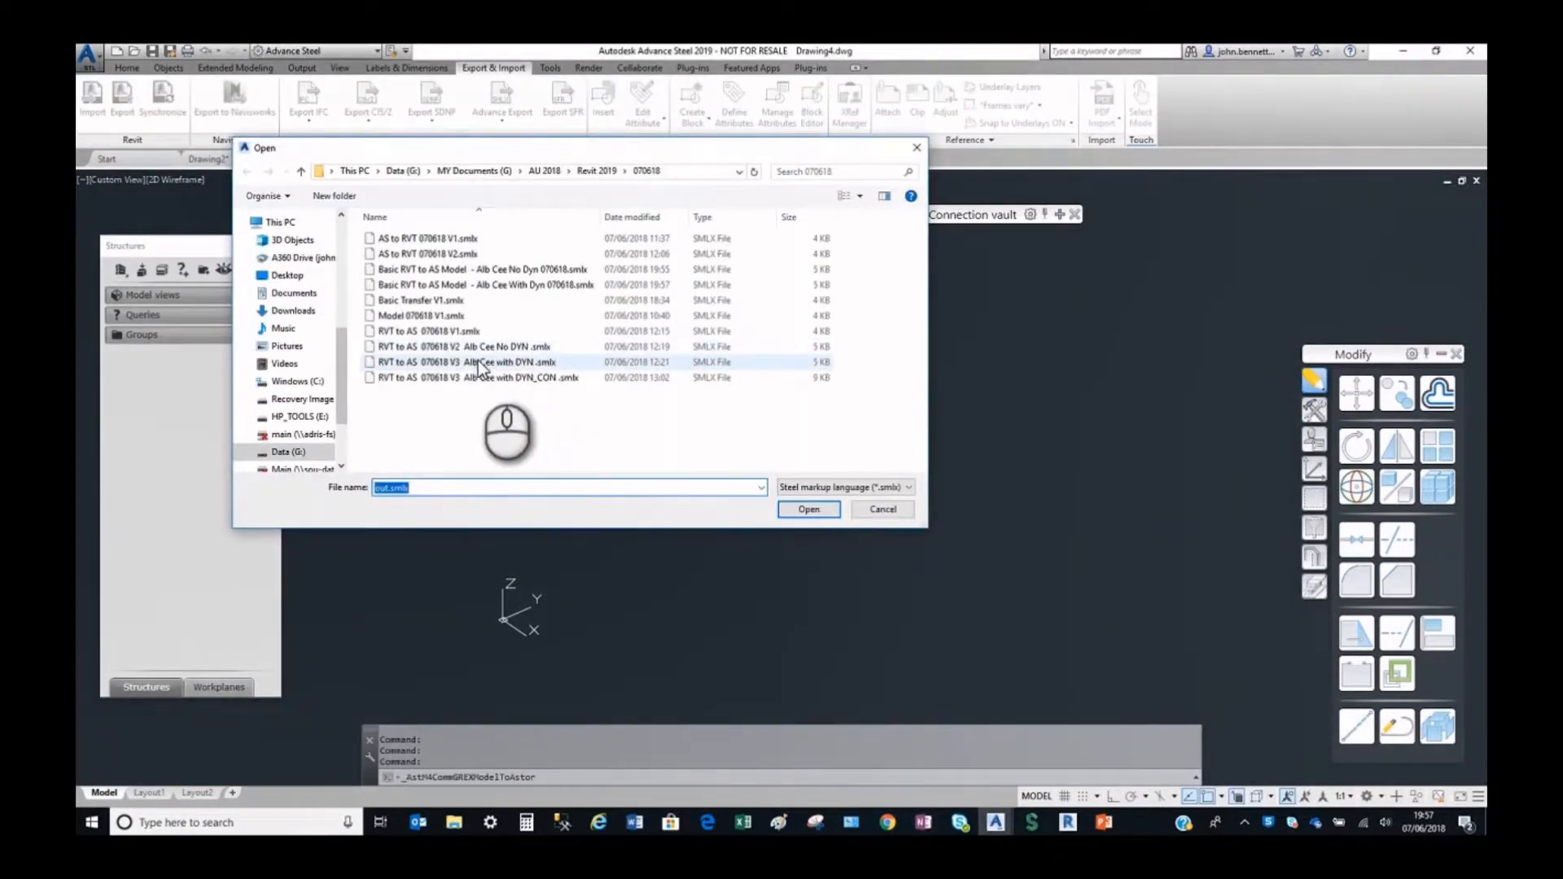
click(495, 283)
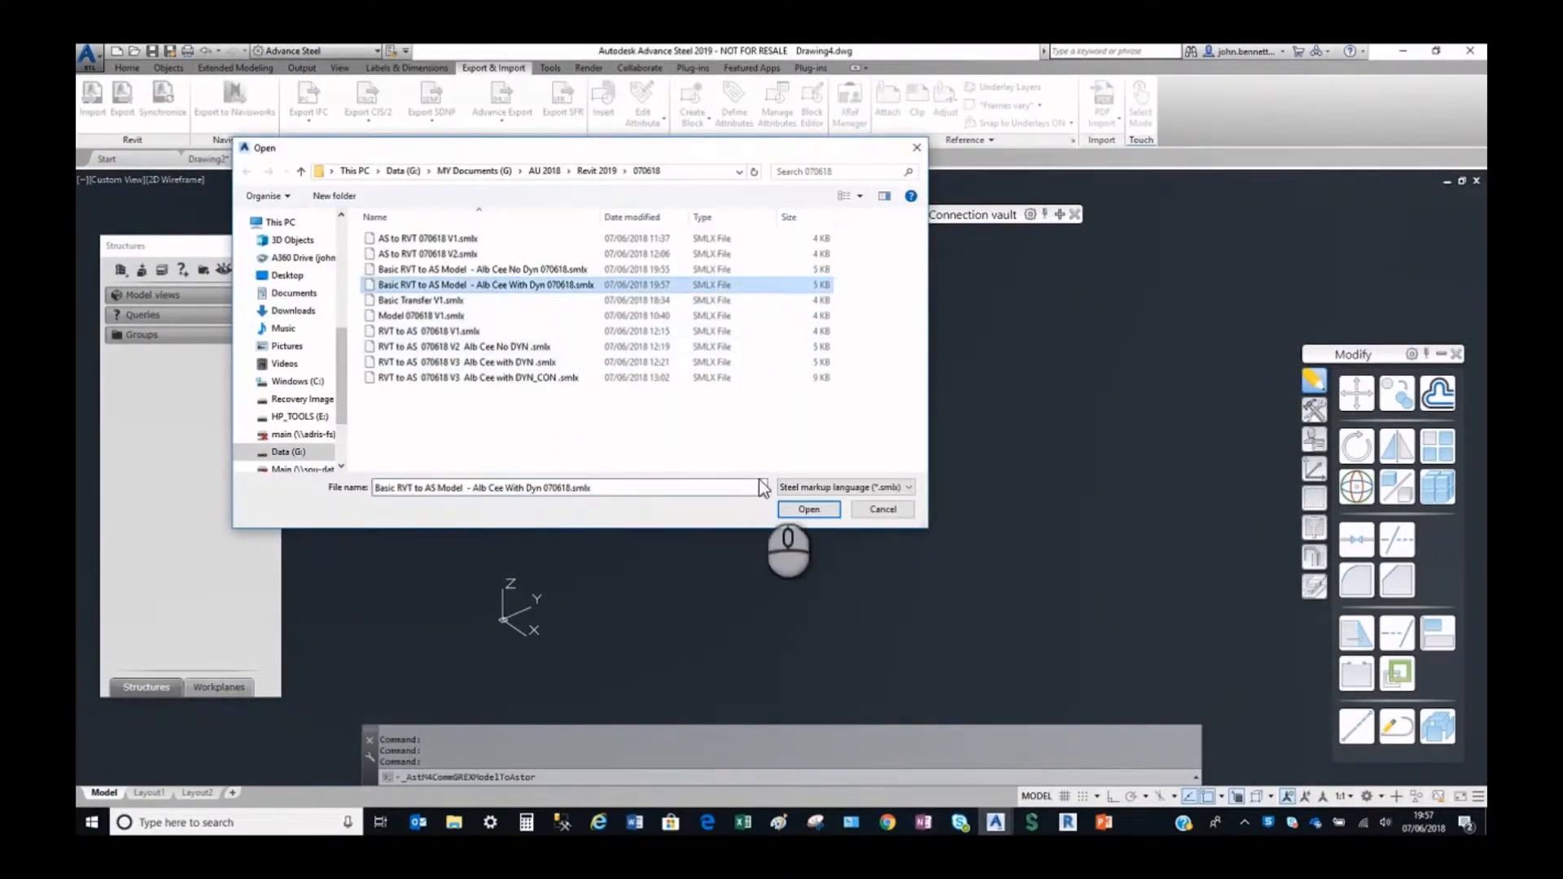
click(815, 510)
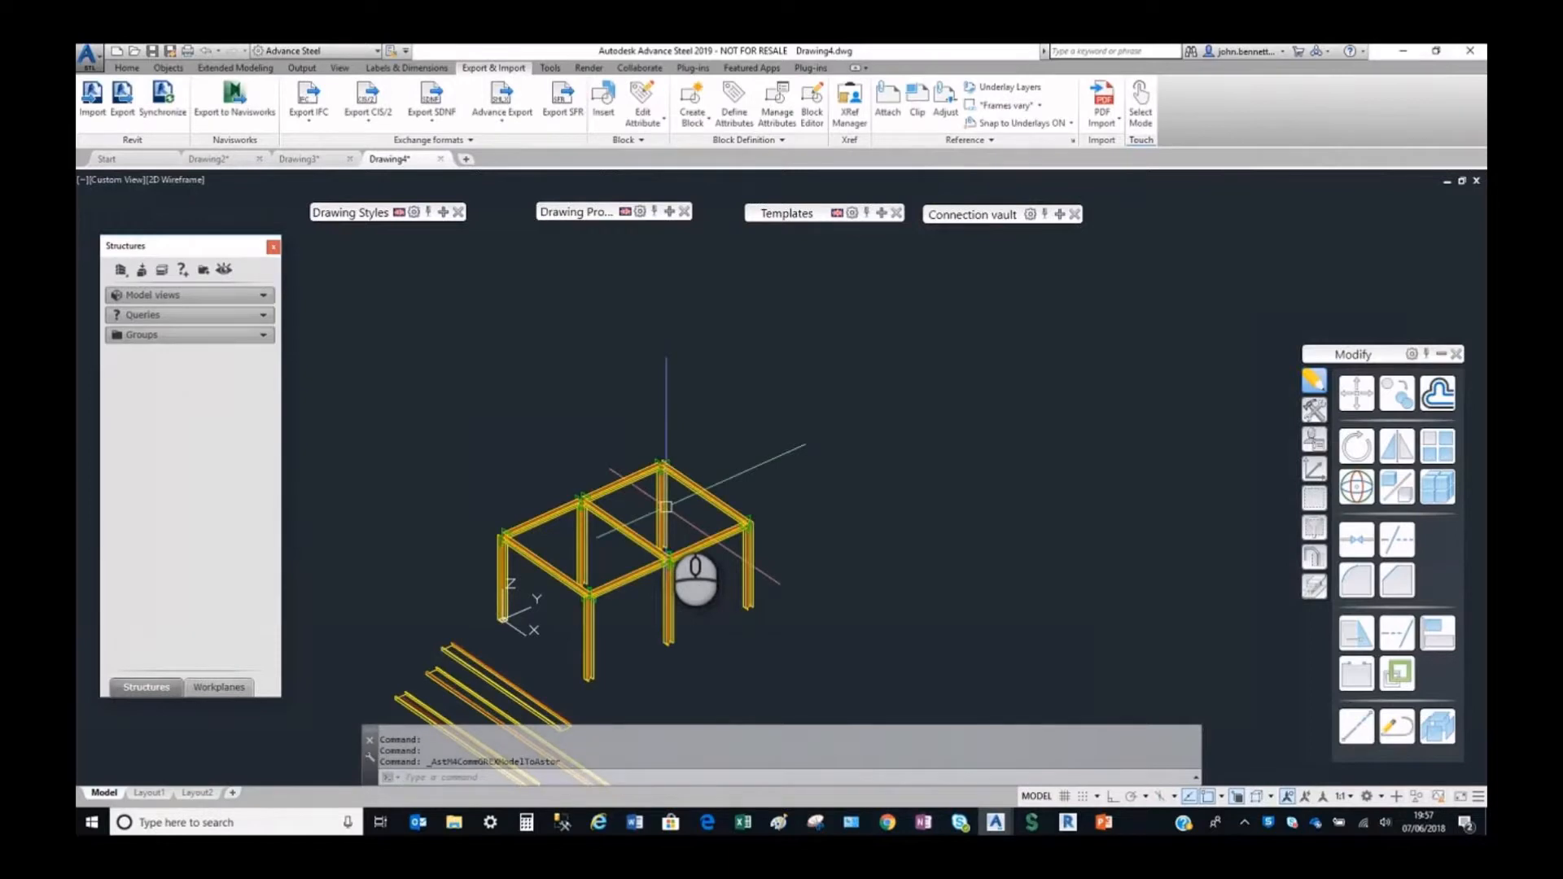
Check the section, material and positioning offsets of the imported rail farthest from the frame, then close its properties.
scroll(570, 529, up, 10)
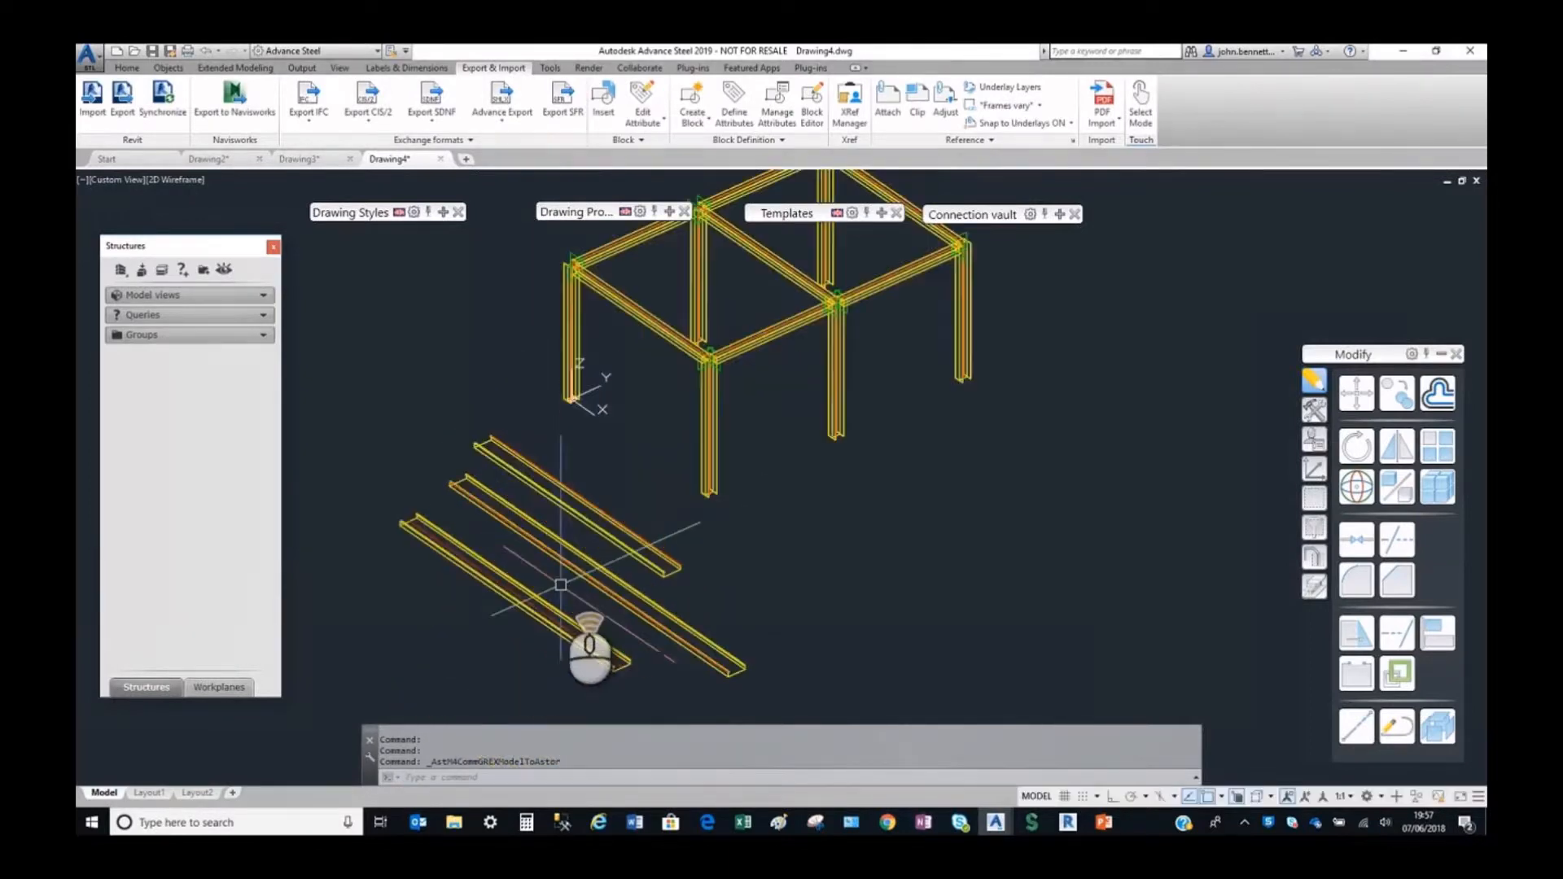
scroll(596, 447, down, 4)
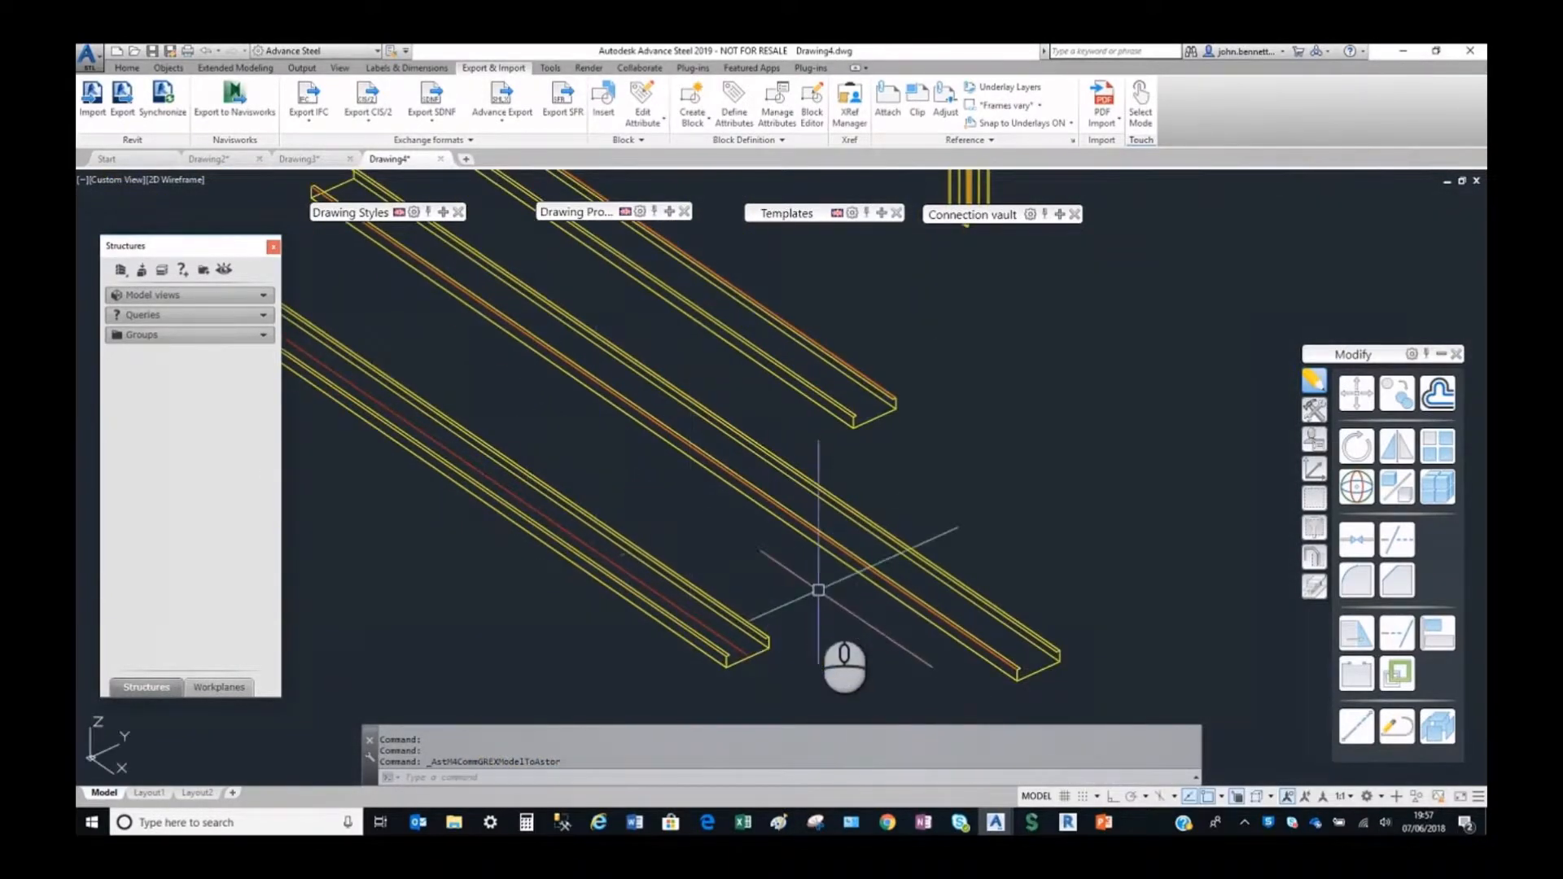
scroll(729, 643, up, 4)
click(722, 622)
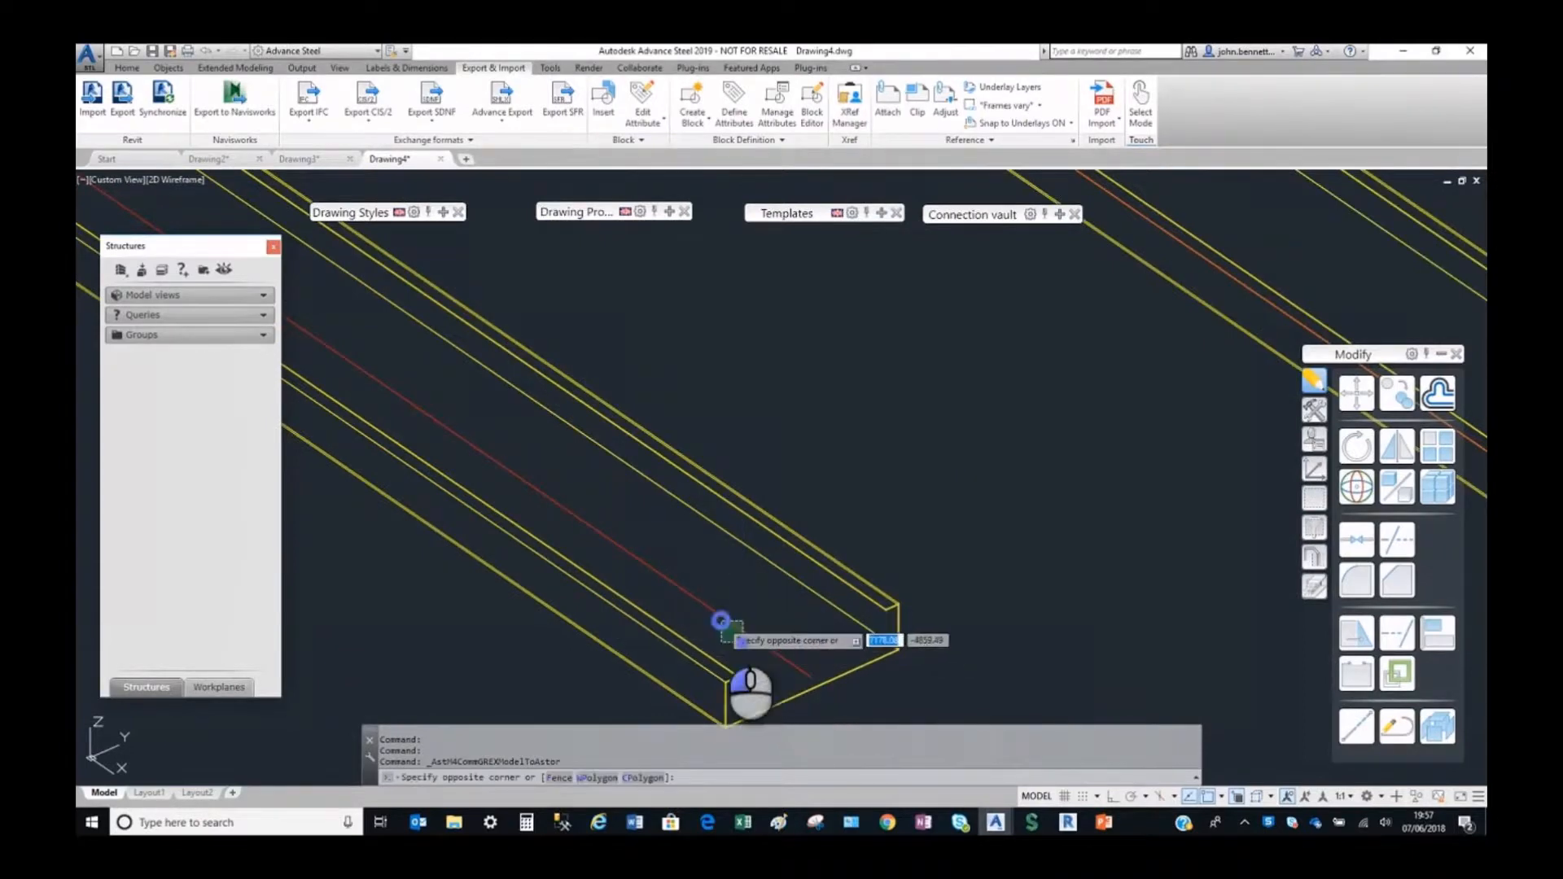
click(716, 618)
right_click(748, 444)
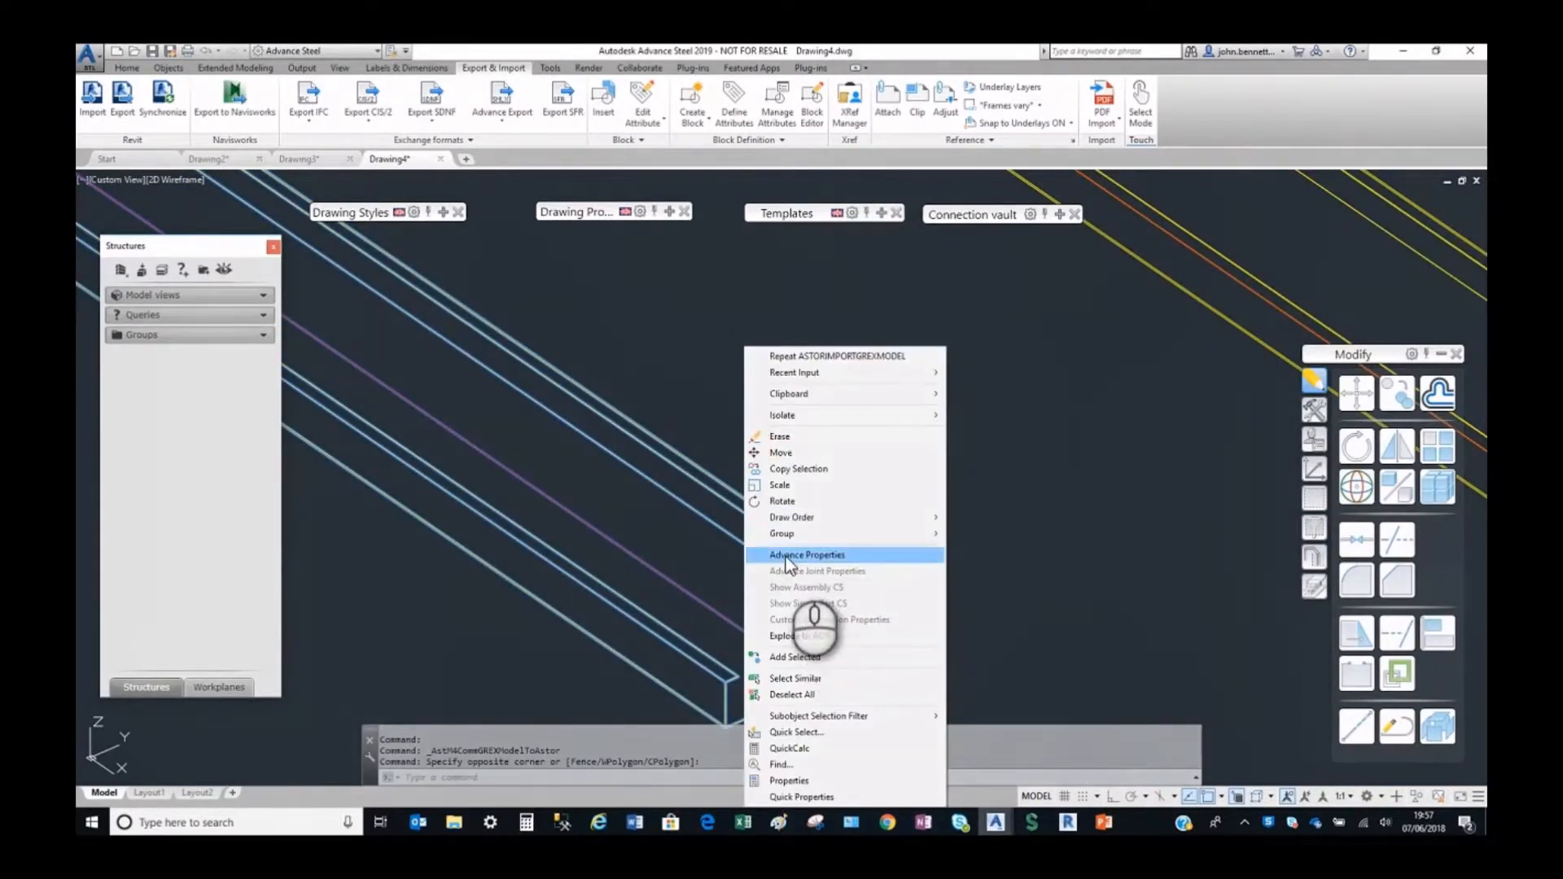
click(786, 555)
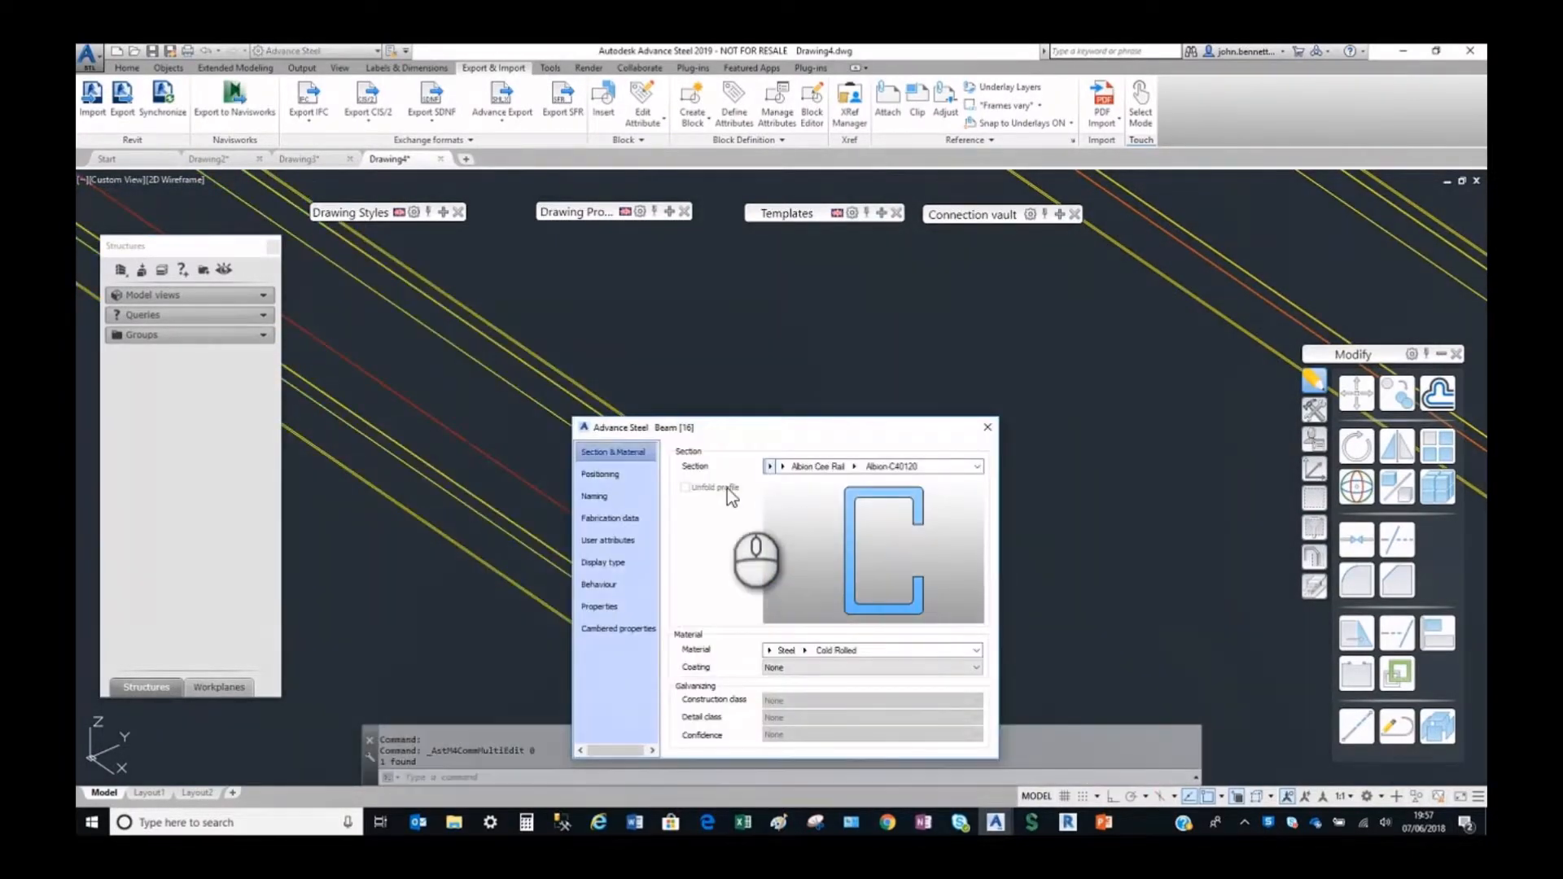
click(600, 474)
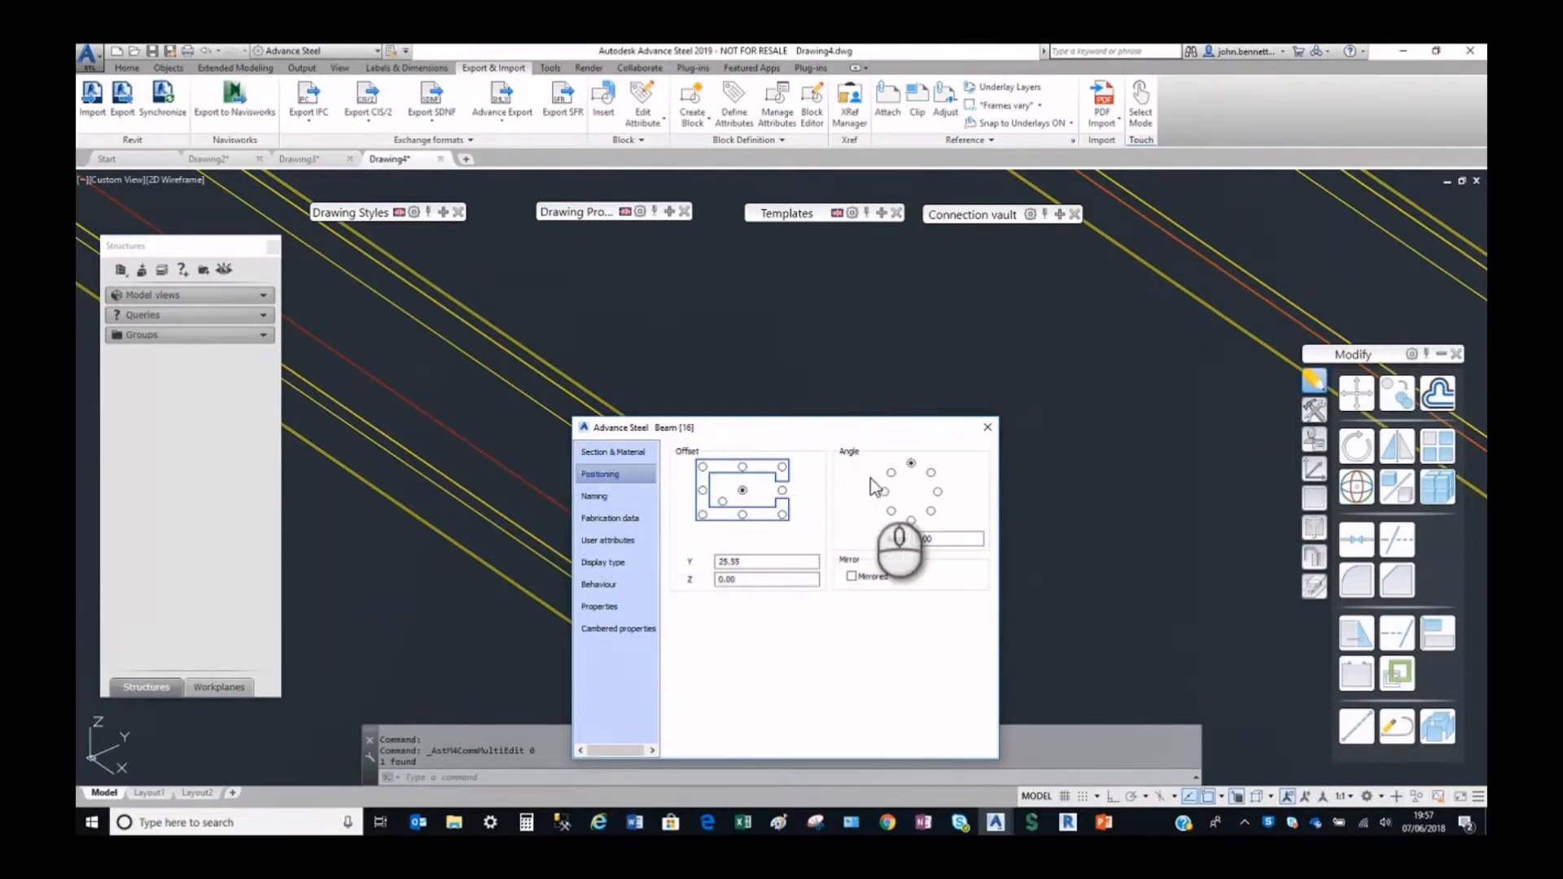
click(988, 426)
Compare the ends of the other rails, and check the middle rail's positioning and its section and material.
scroll(814, 444, down, 4)
middle_drag(817, 453, 681, 552)
scroll(743, 345, up, 7)
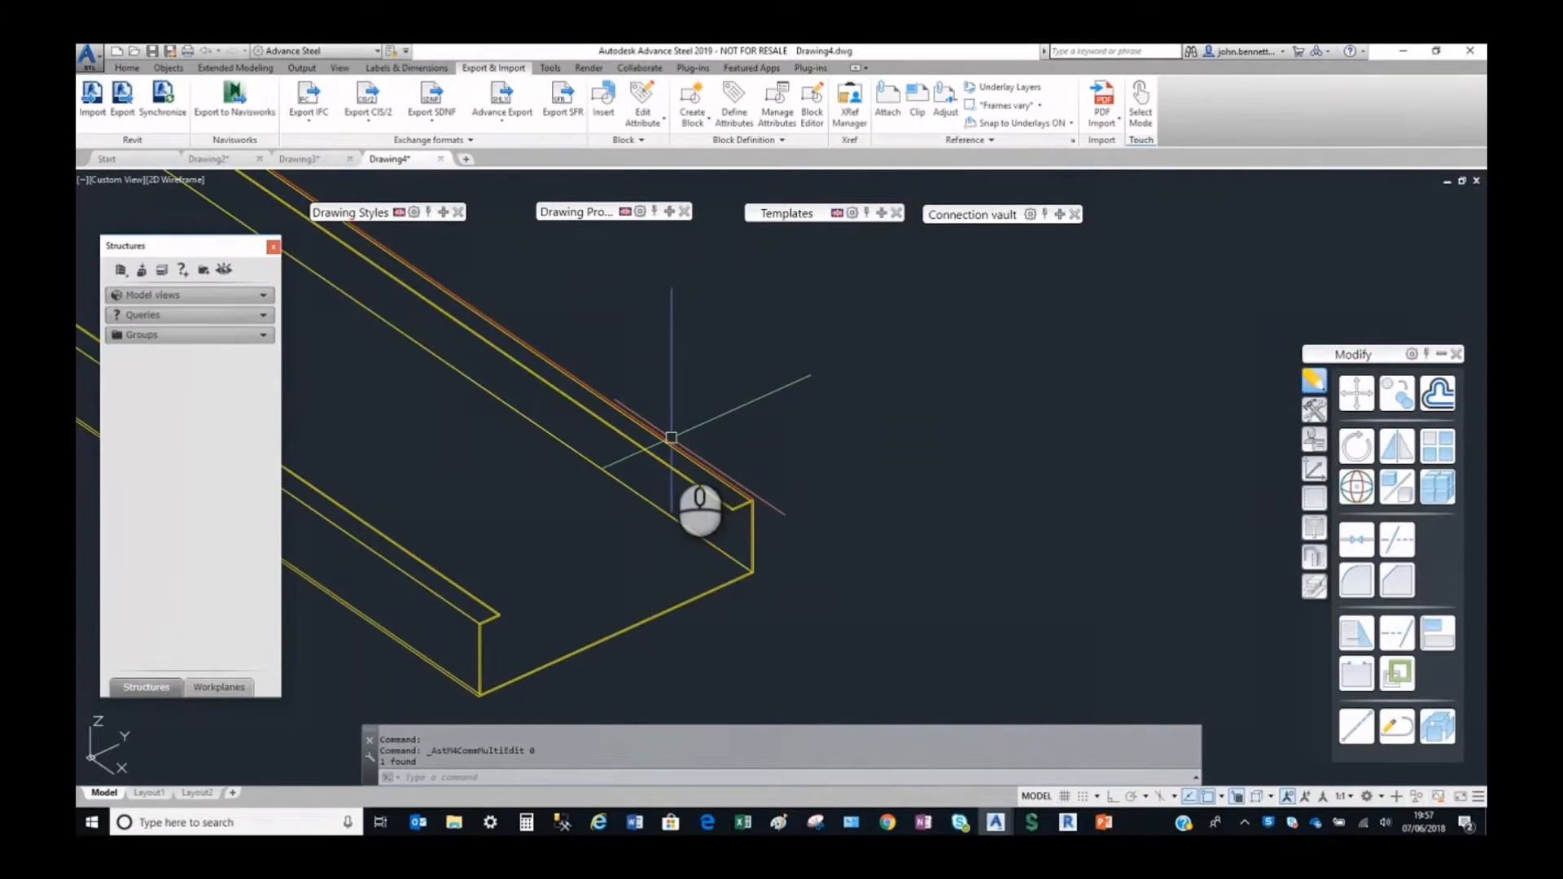
scroll(680, 489, down, 3)
middle_drag(664, 519, 738, 317)
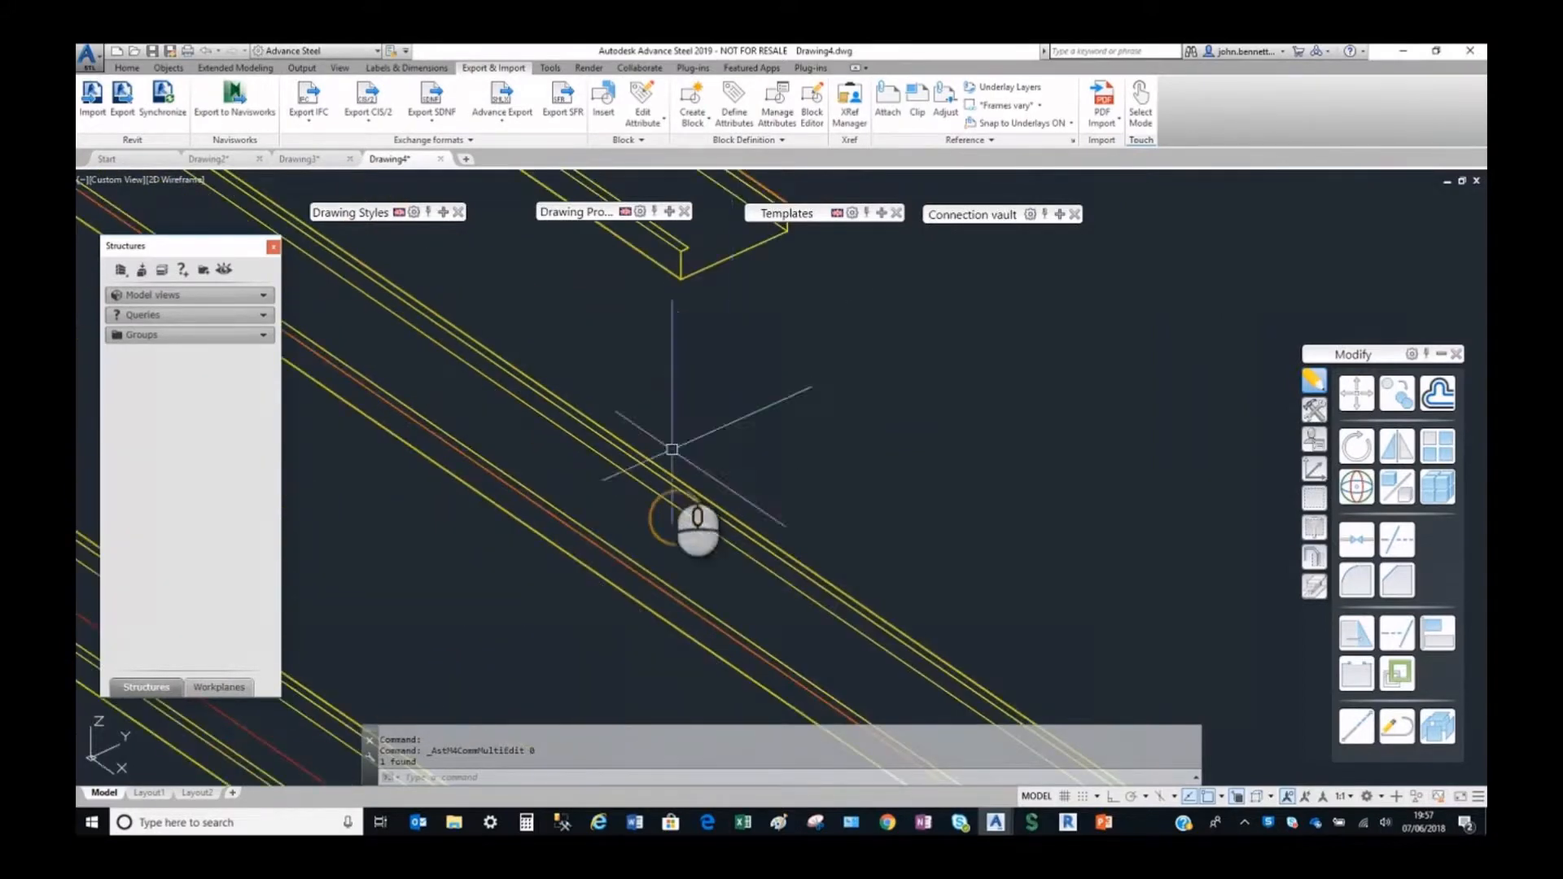
middle_drag(667, 457, 702, 345)
middle_drag(677, 502, 723, 447)
click(768, 412)
right_click(765, 405)
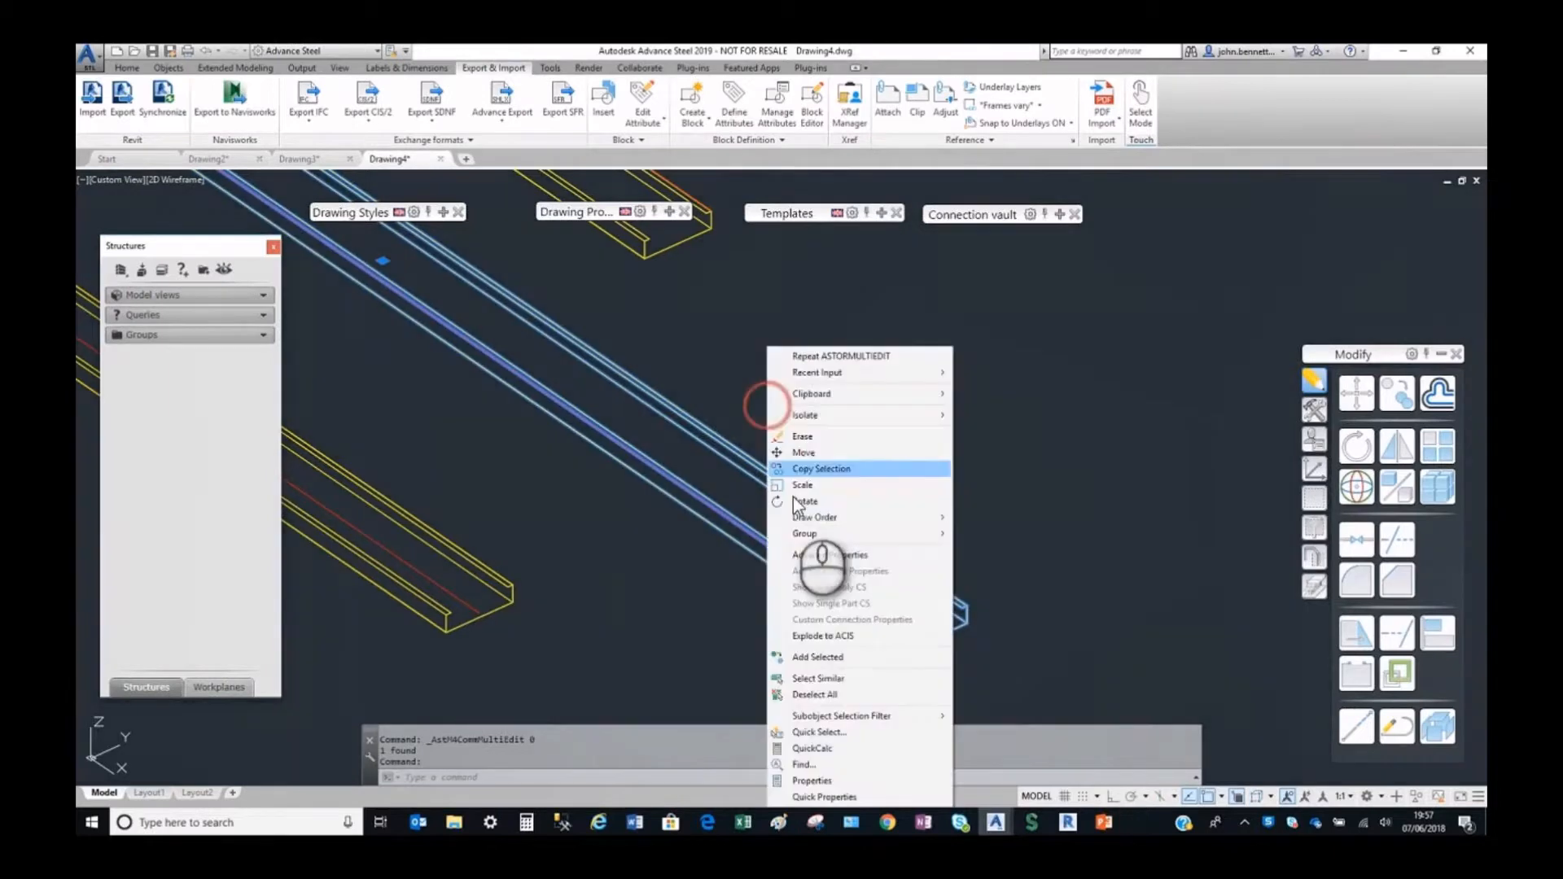
click(808, 554)
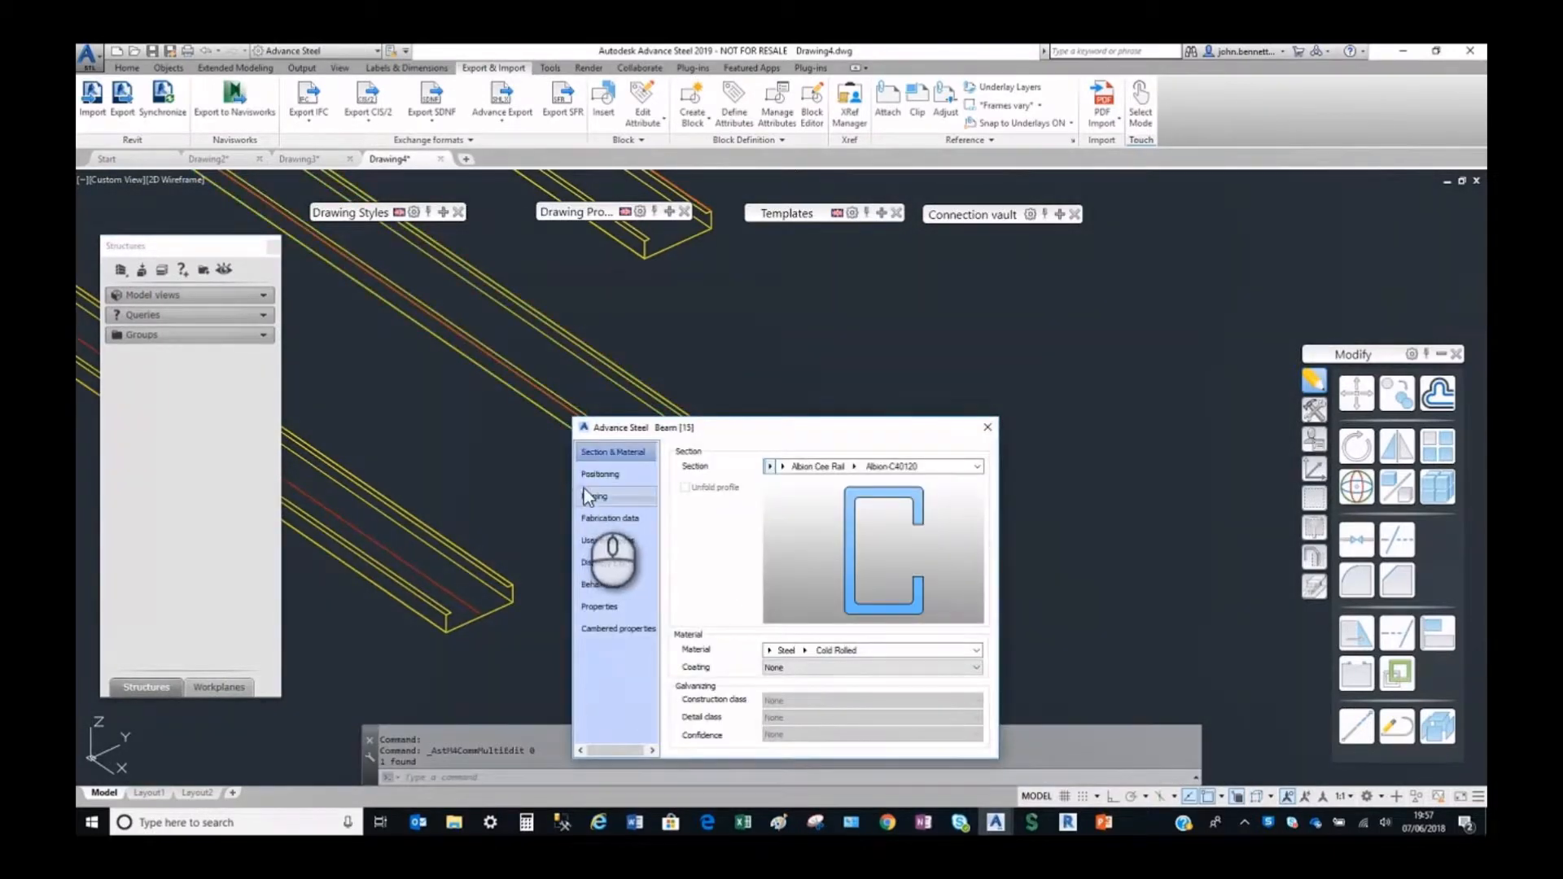
click(588, 475)
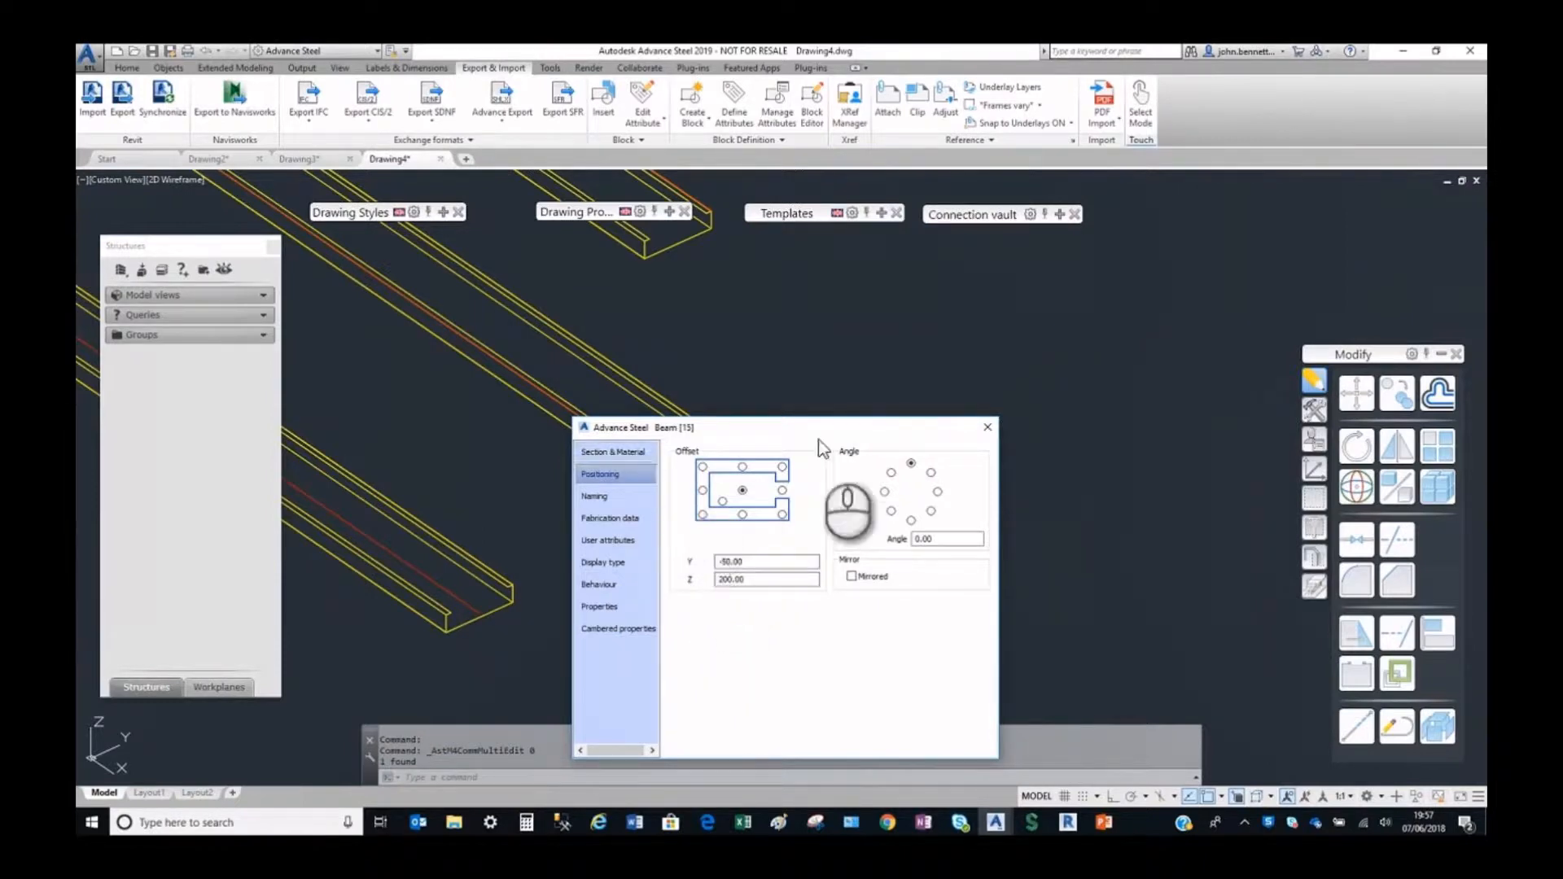
click(617, 456)
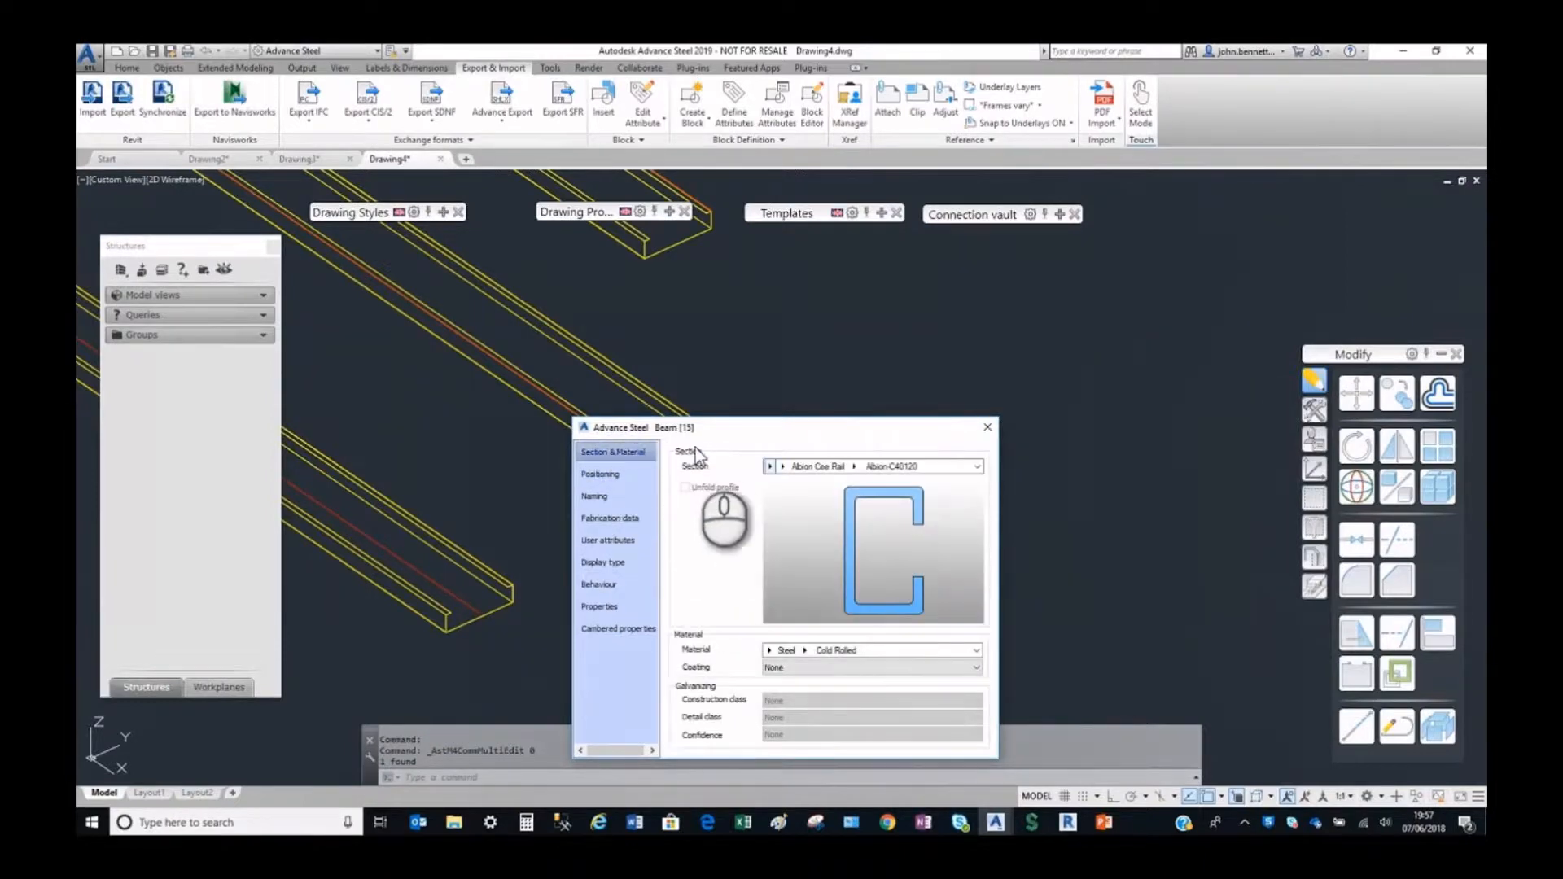
Check which sizes the Albion Cee Rail class offers for the middle rail, then close its properties.
scroll(734, 459, down, 2)
mouse_move(723, 458)
middle_down()
mouse_move(617, 453)
mouse_move(562, 430)
middle_up()
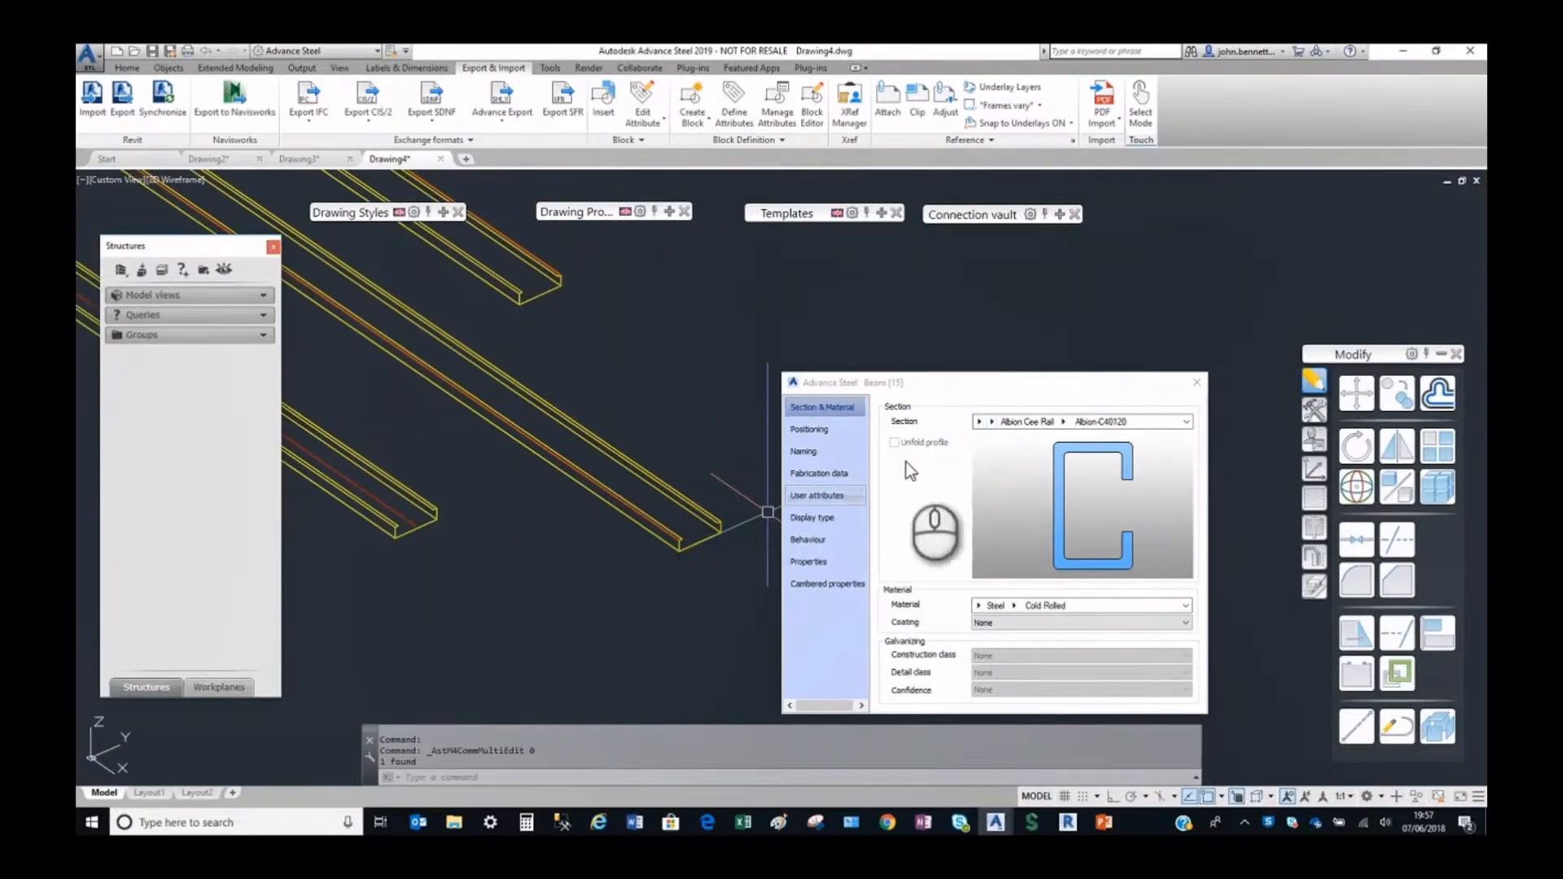
click(1064, 421)
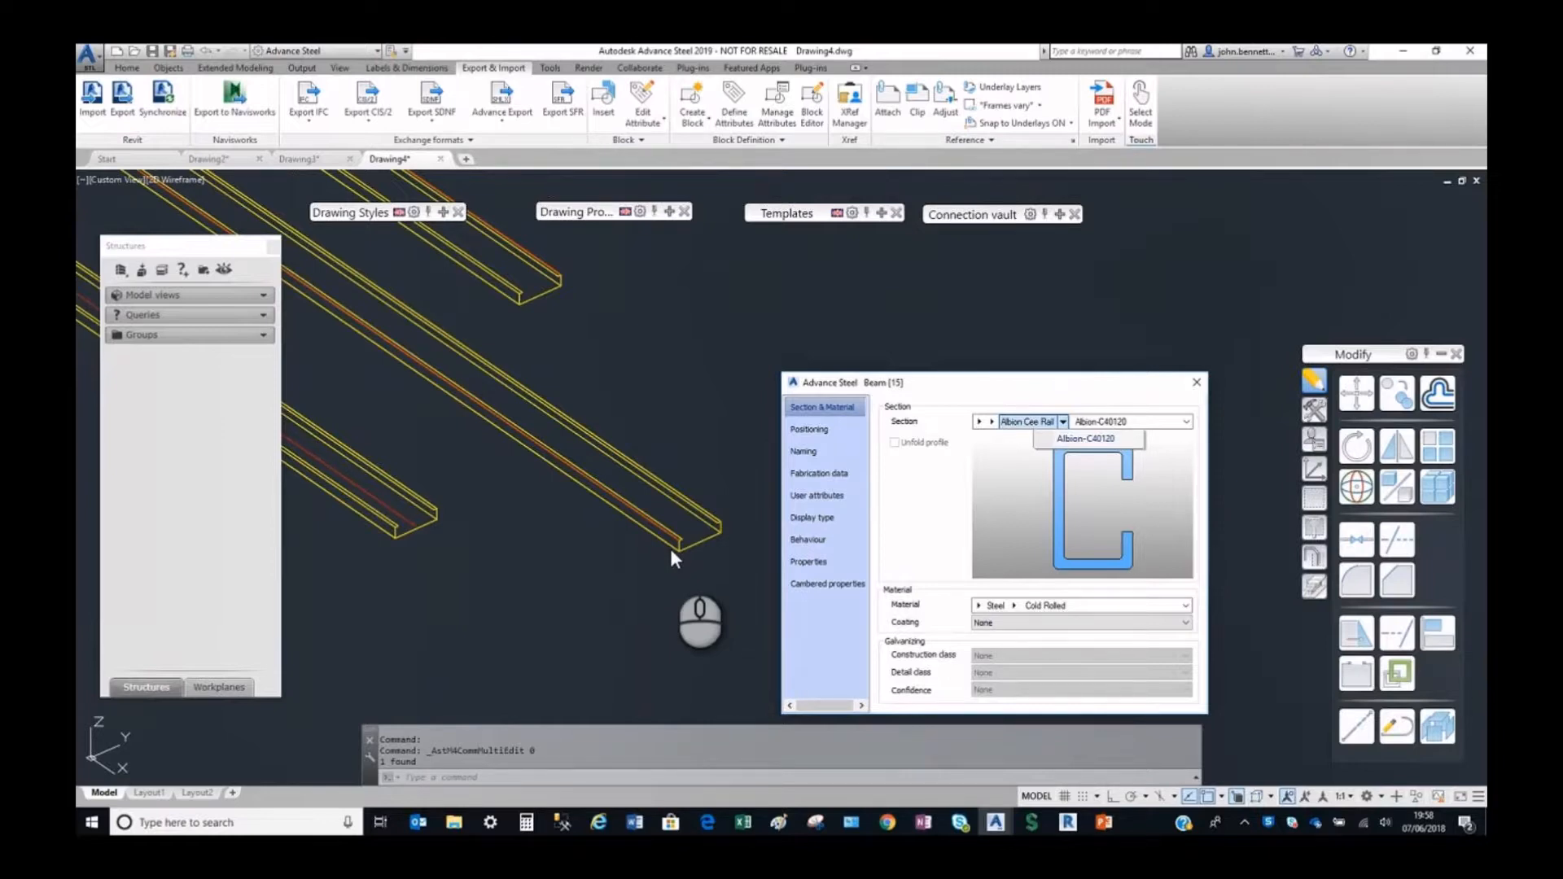
click(588, 560)
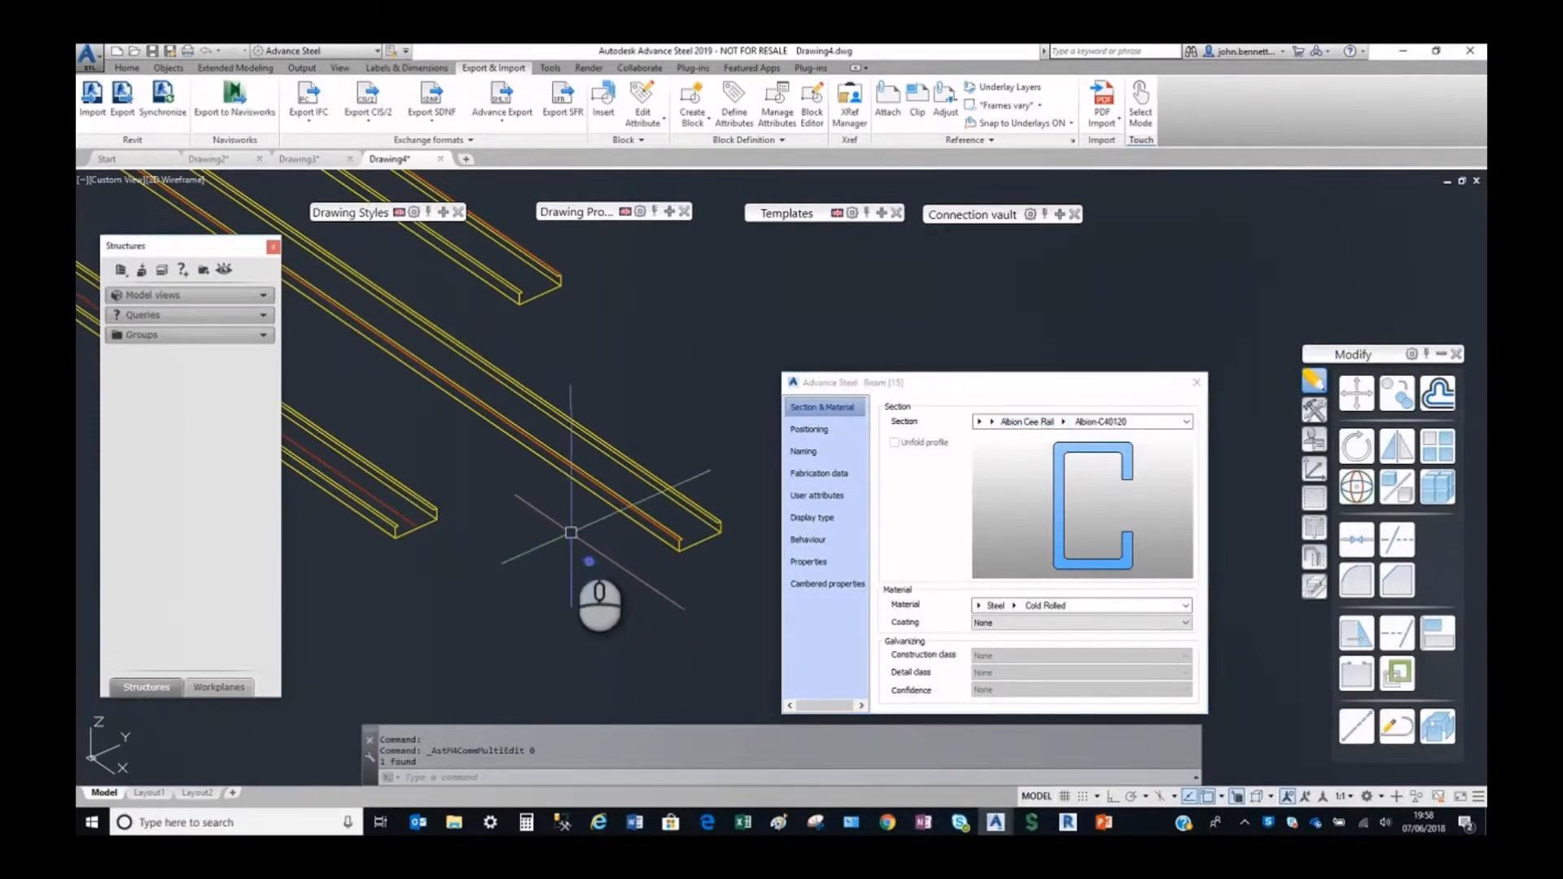
scroll(567, 528, down, 2)
middle_drag(567, 526, 637, 560)
scroll(621, 399, up, 2)
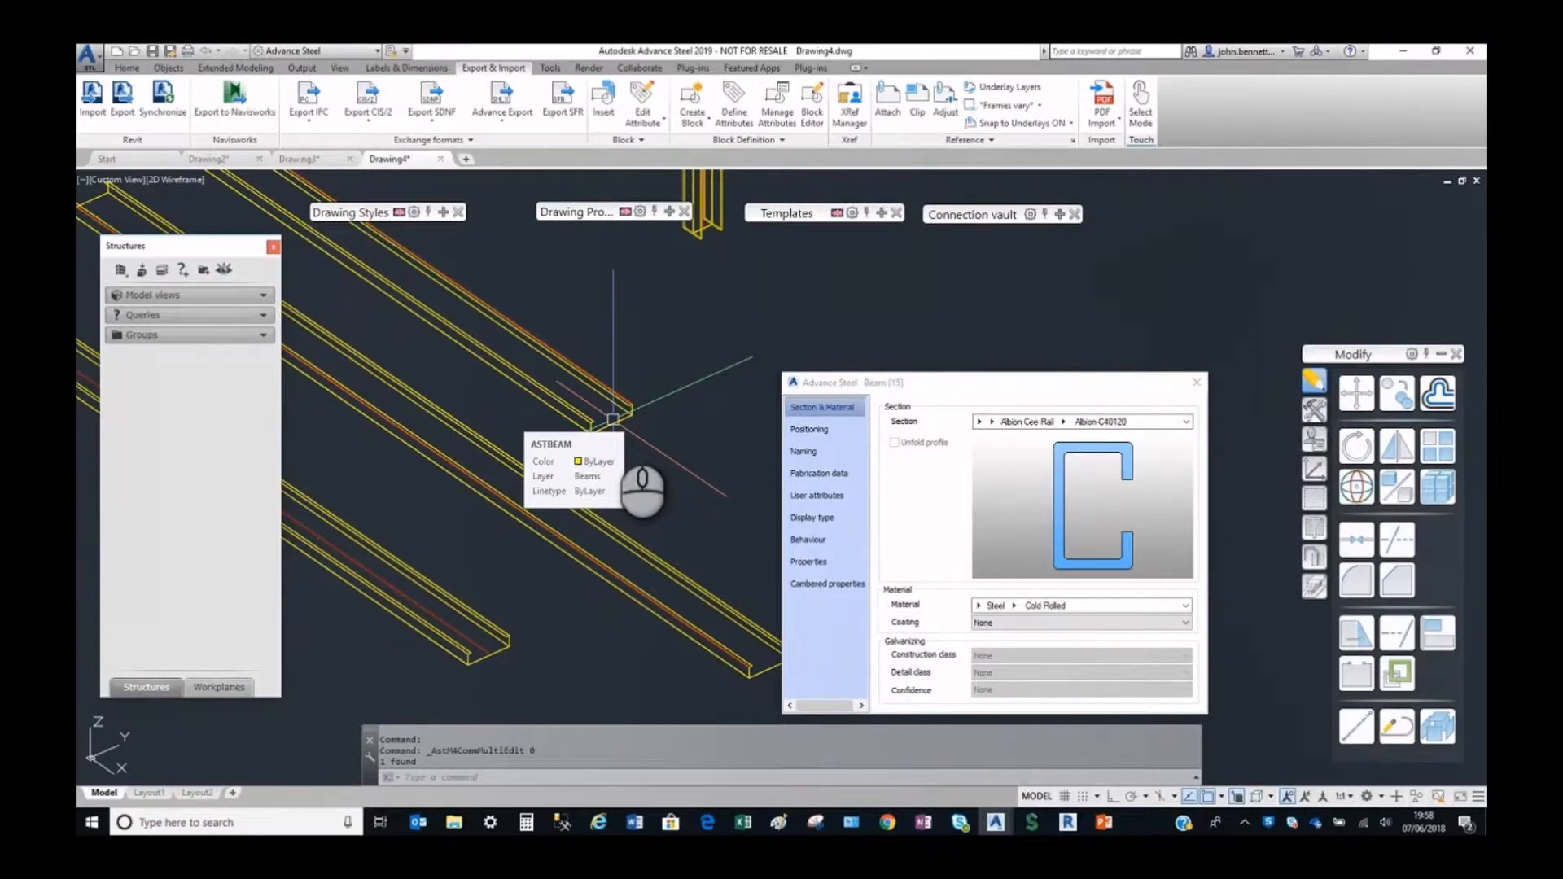
drag(1039, 387, 1042, 300)
click(1198, 295)
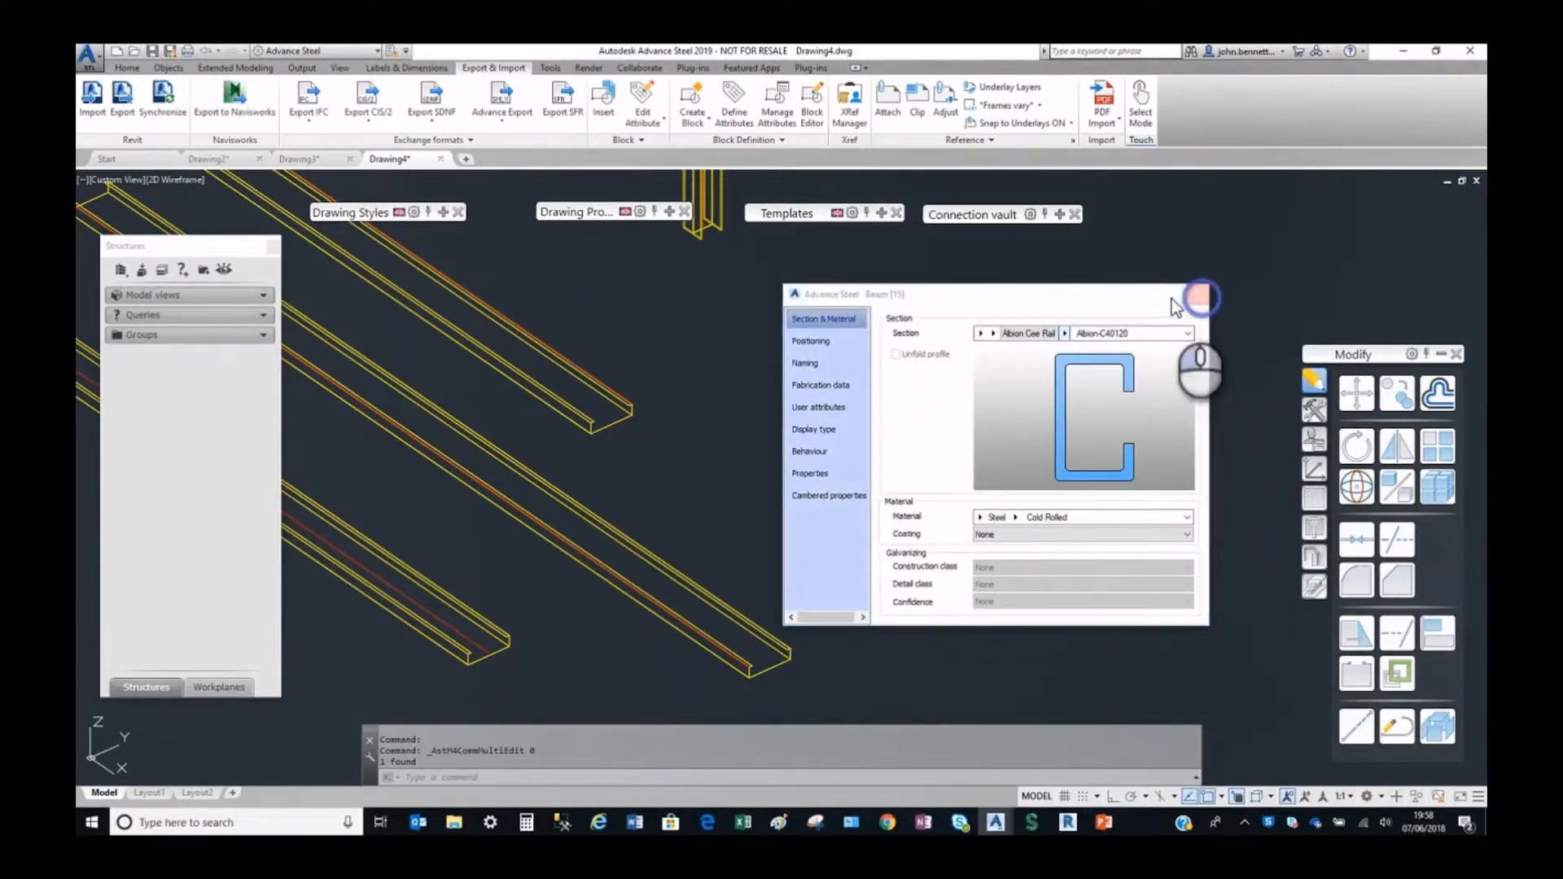
Draw a short Cold Rolled Section beam in the open space beside the imported rails.
shift+middle_drag(708, 443, 653, 464)
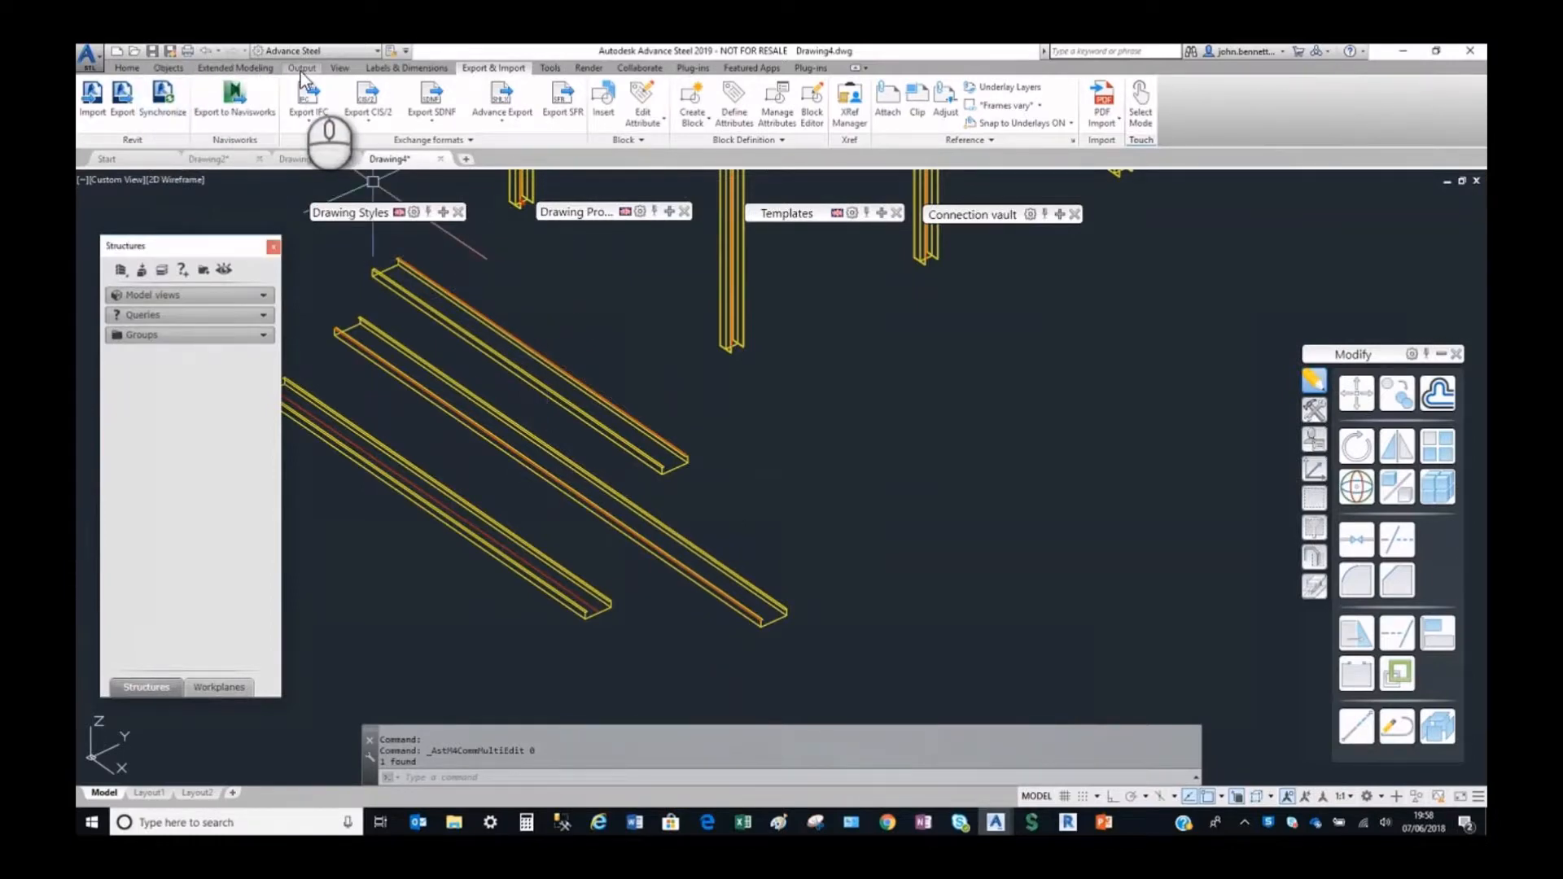
click(177, 70)
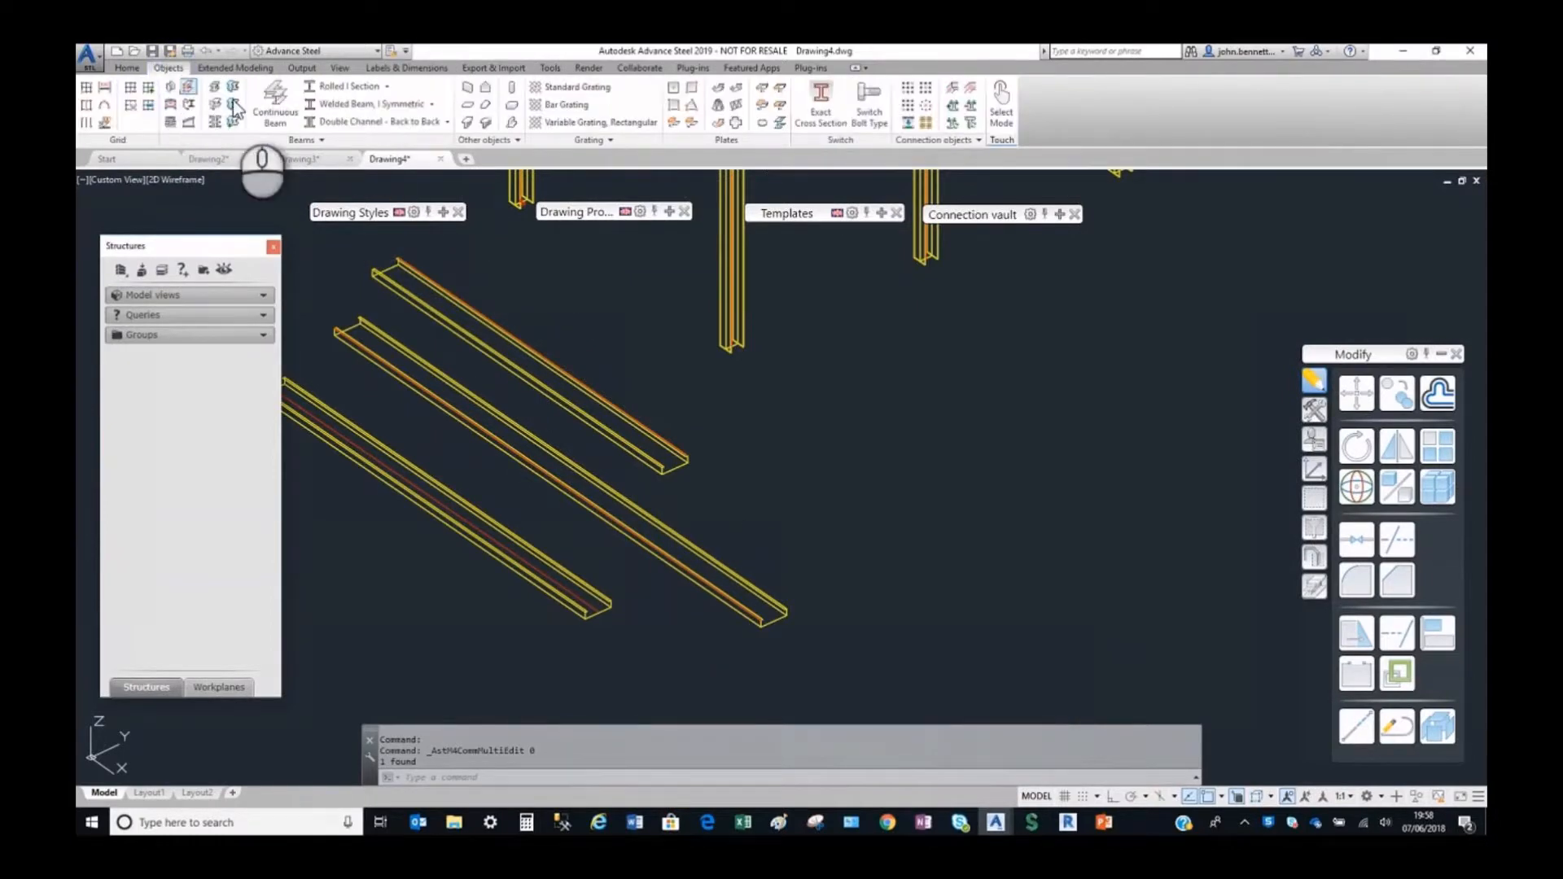
click(383, 91)
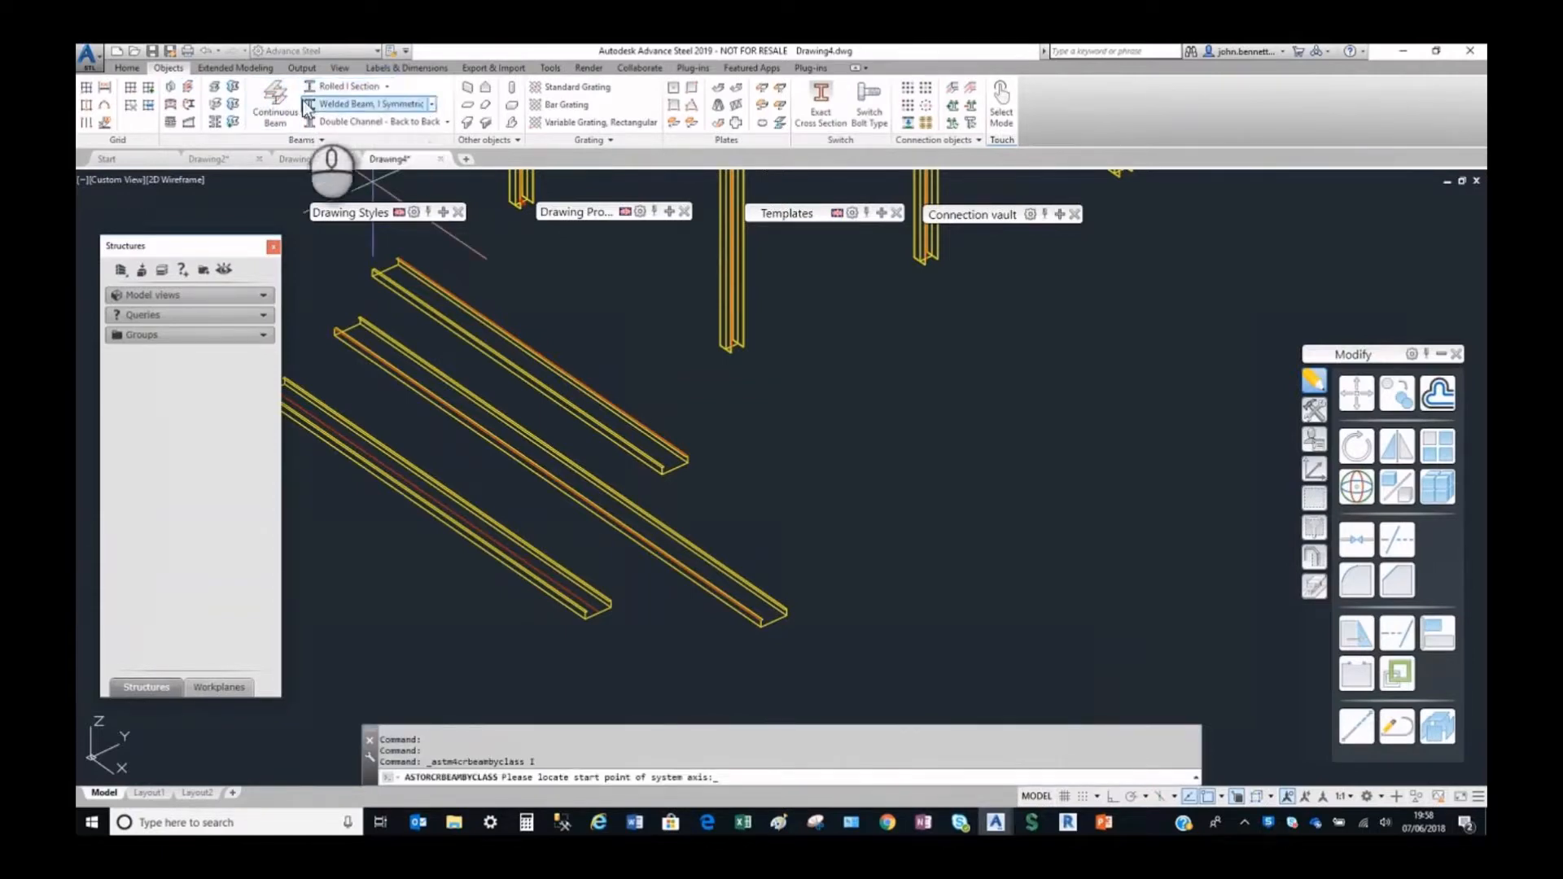
click(386, 88)
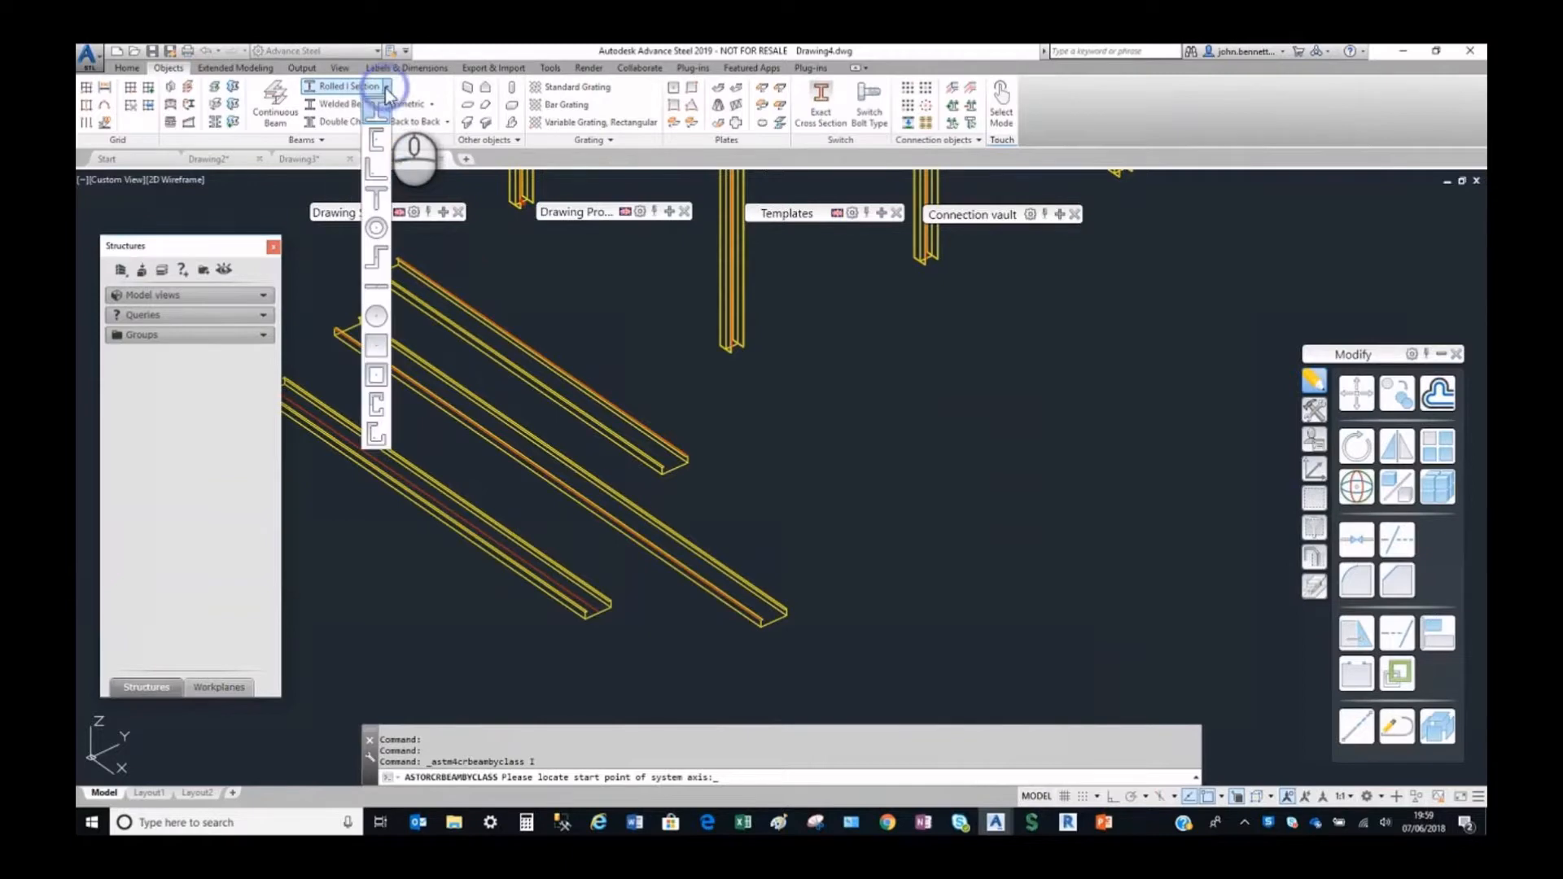
click(375, 399)
click(811, 476)
click(894, 513)
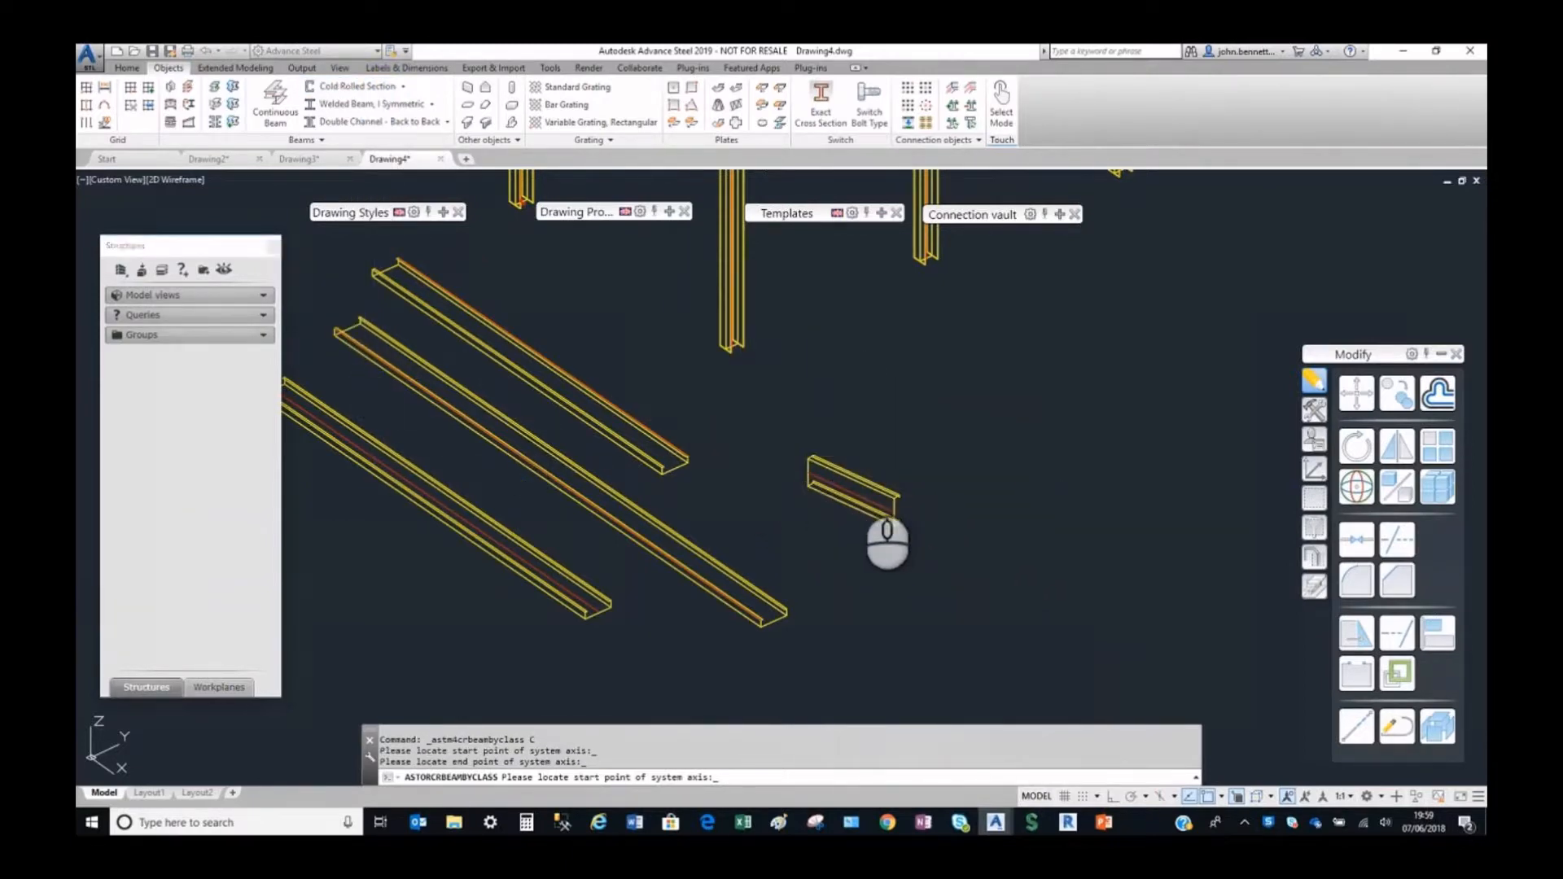
Set the new beam's section to Albion C-Section, size ALB C 40120, and close its properties.
click(991, 334)
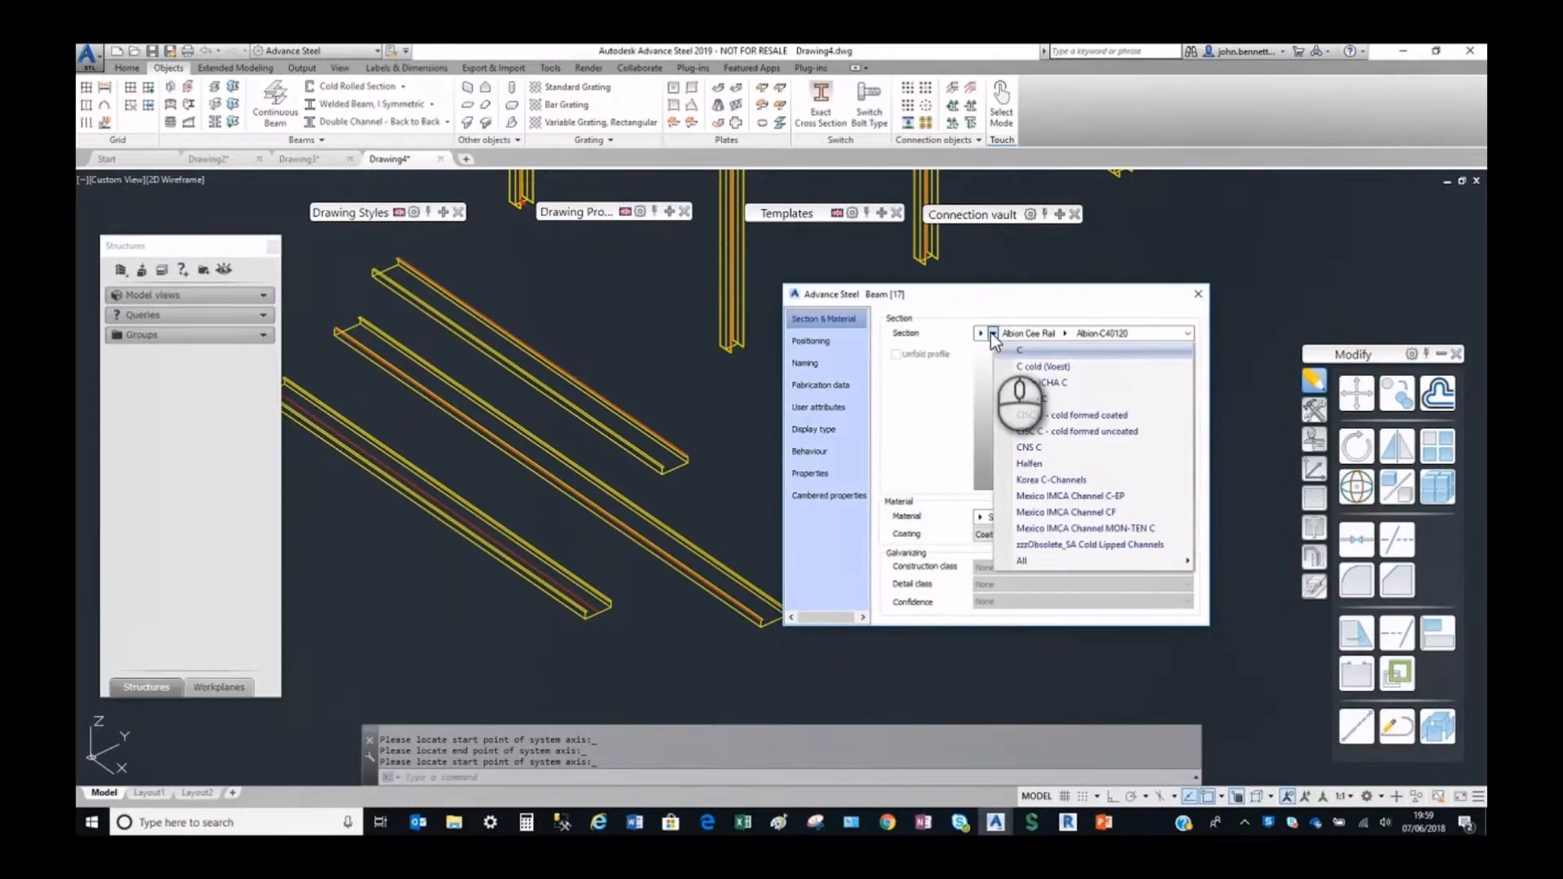
click(980, 333)
click(1013, 365)
click(994, 333)
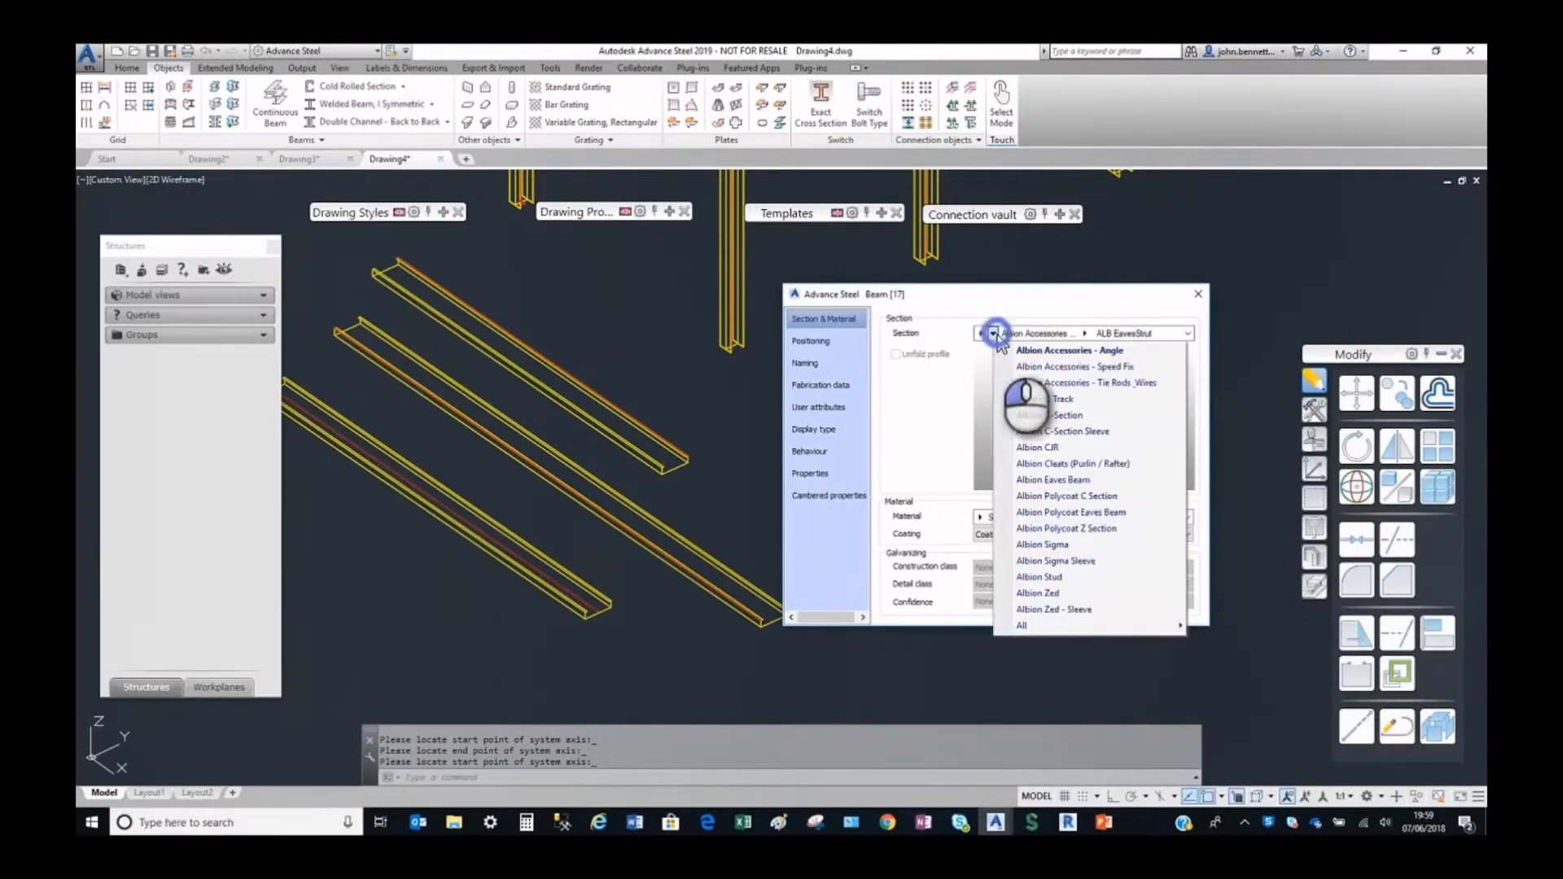
click(1046, 417)
click(1070, 334)
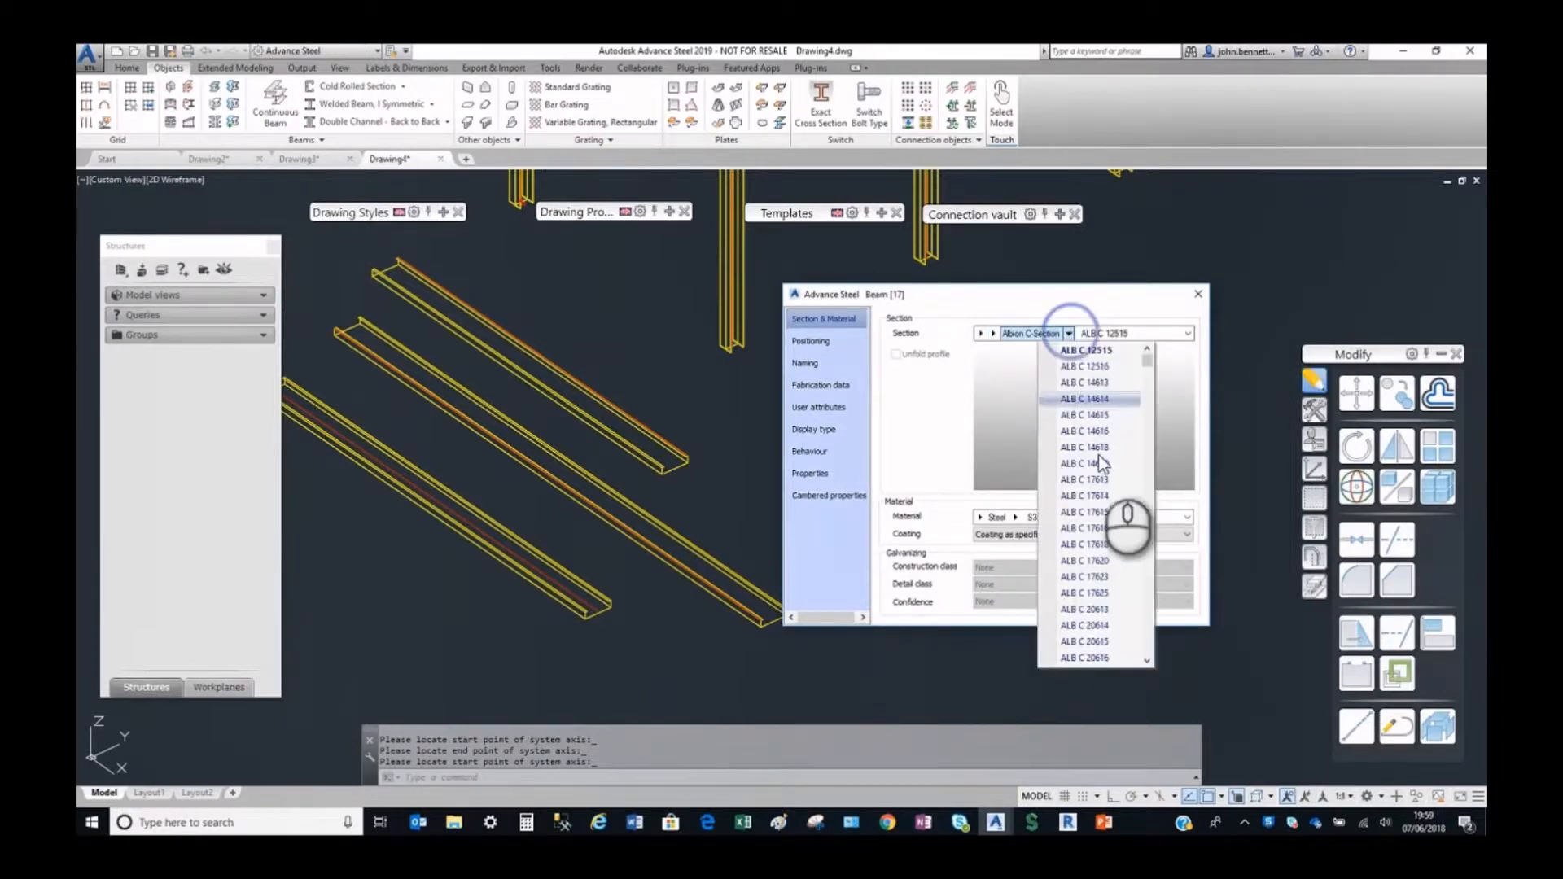
scroll(1141, 464, down, 7)
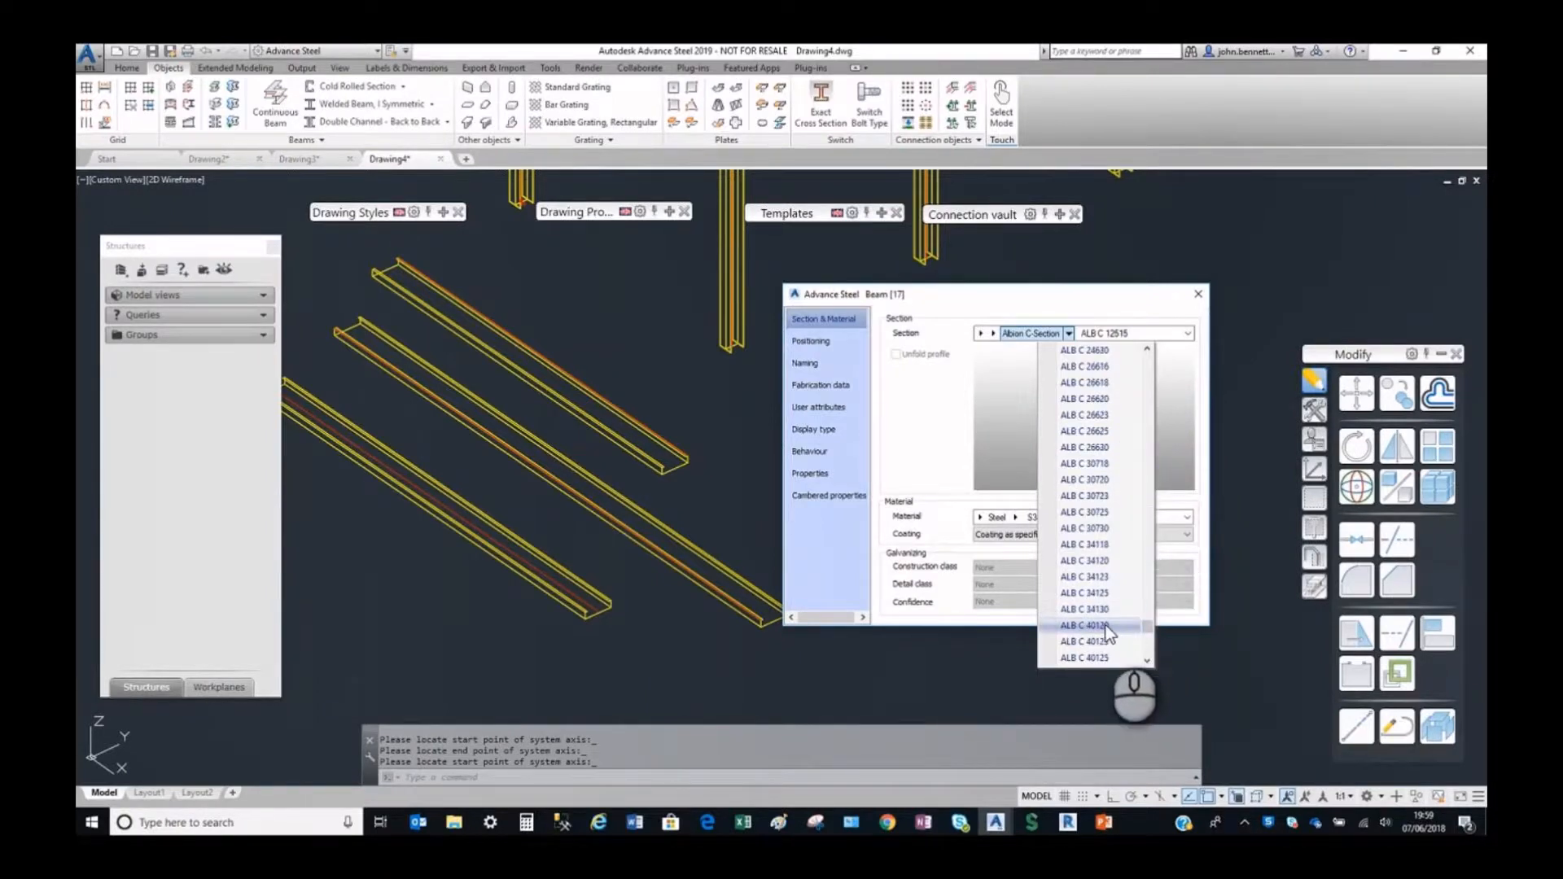
click(1106, 625)
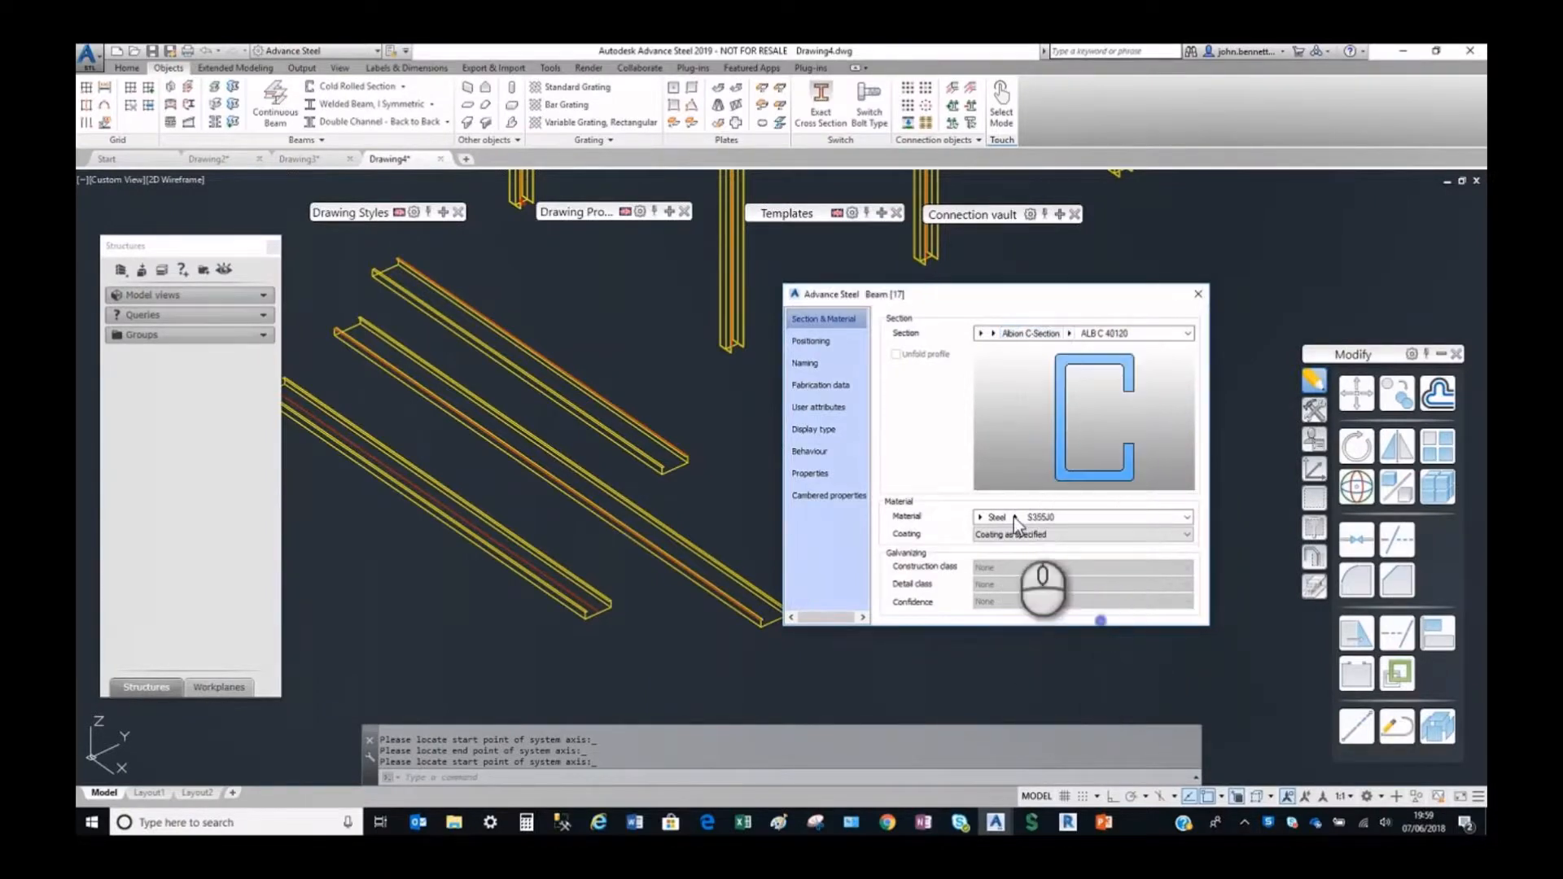
click(1198, 294)
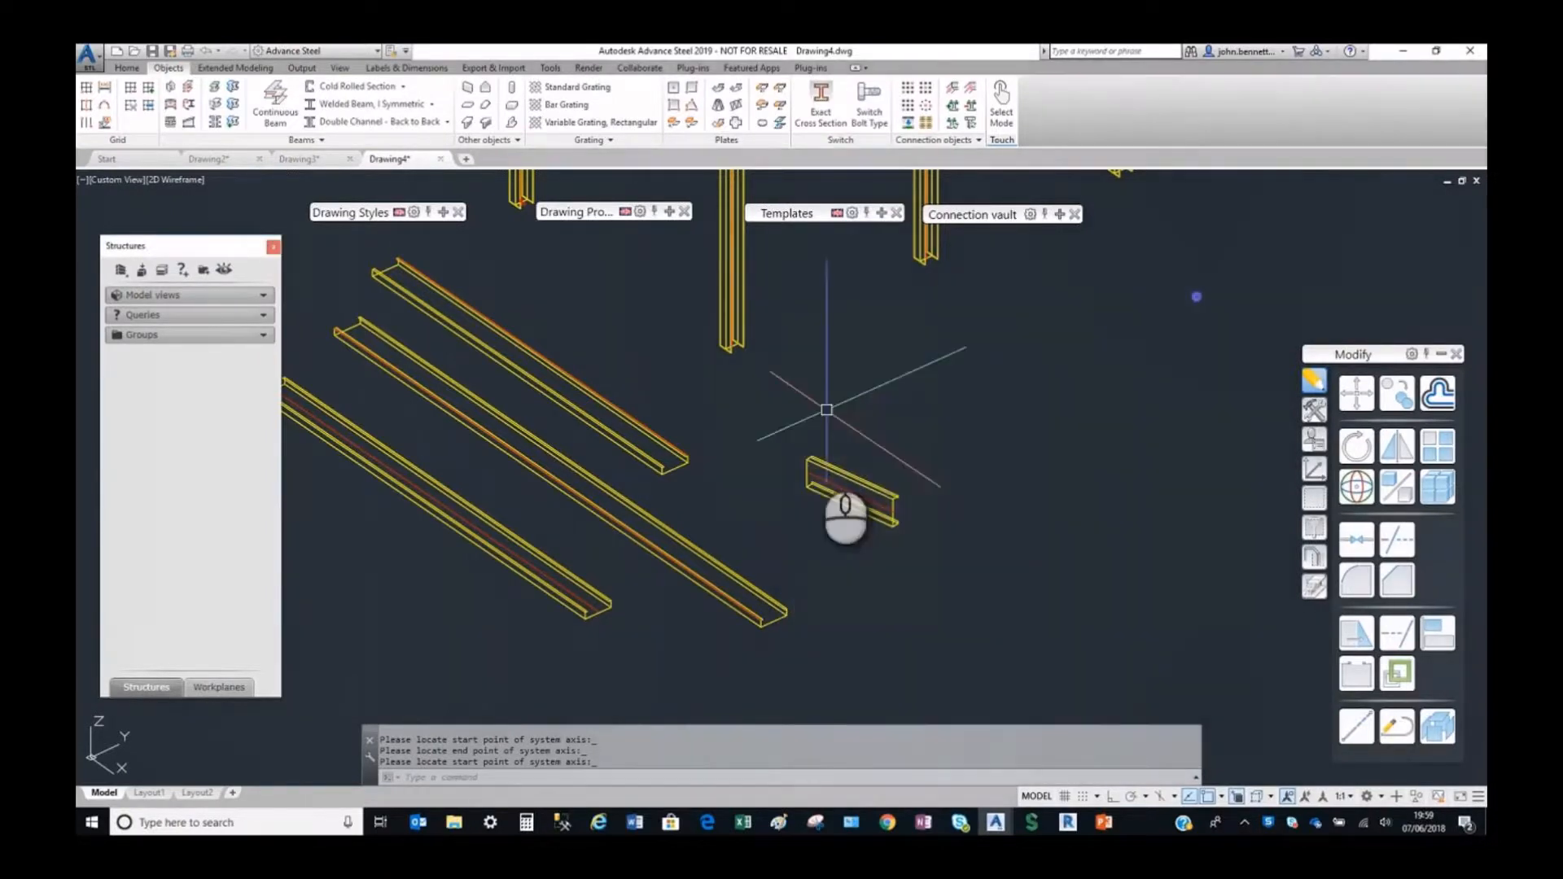
Match properties from the short Albion C-Section beam, excluding the offset, Y, Z and mirrored settings from the copied properties.
click(391, 52)
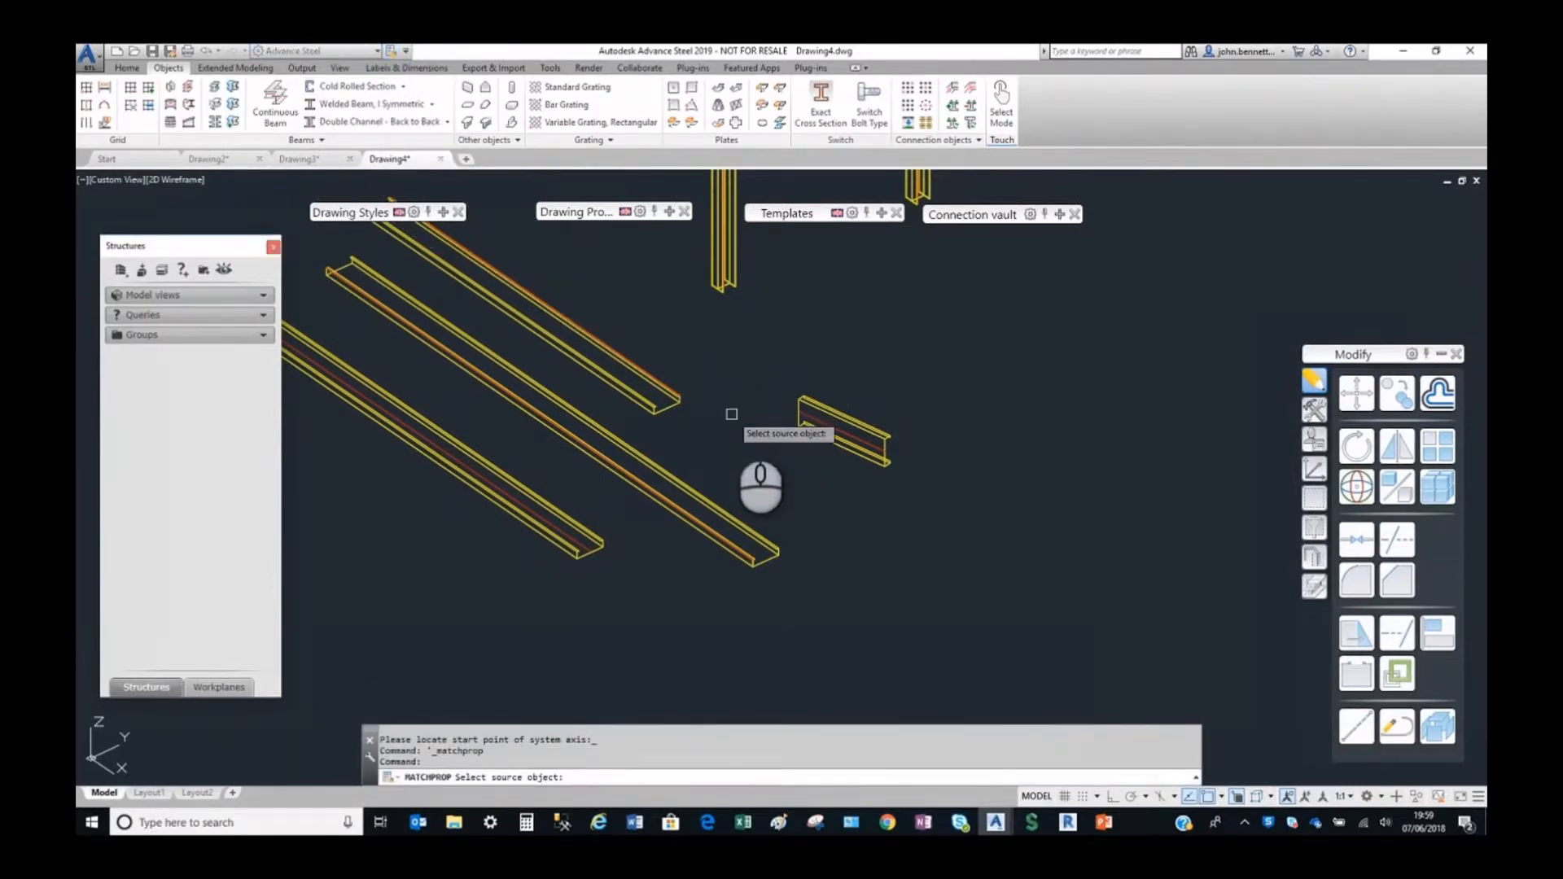
click(808, 431)
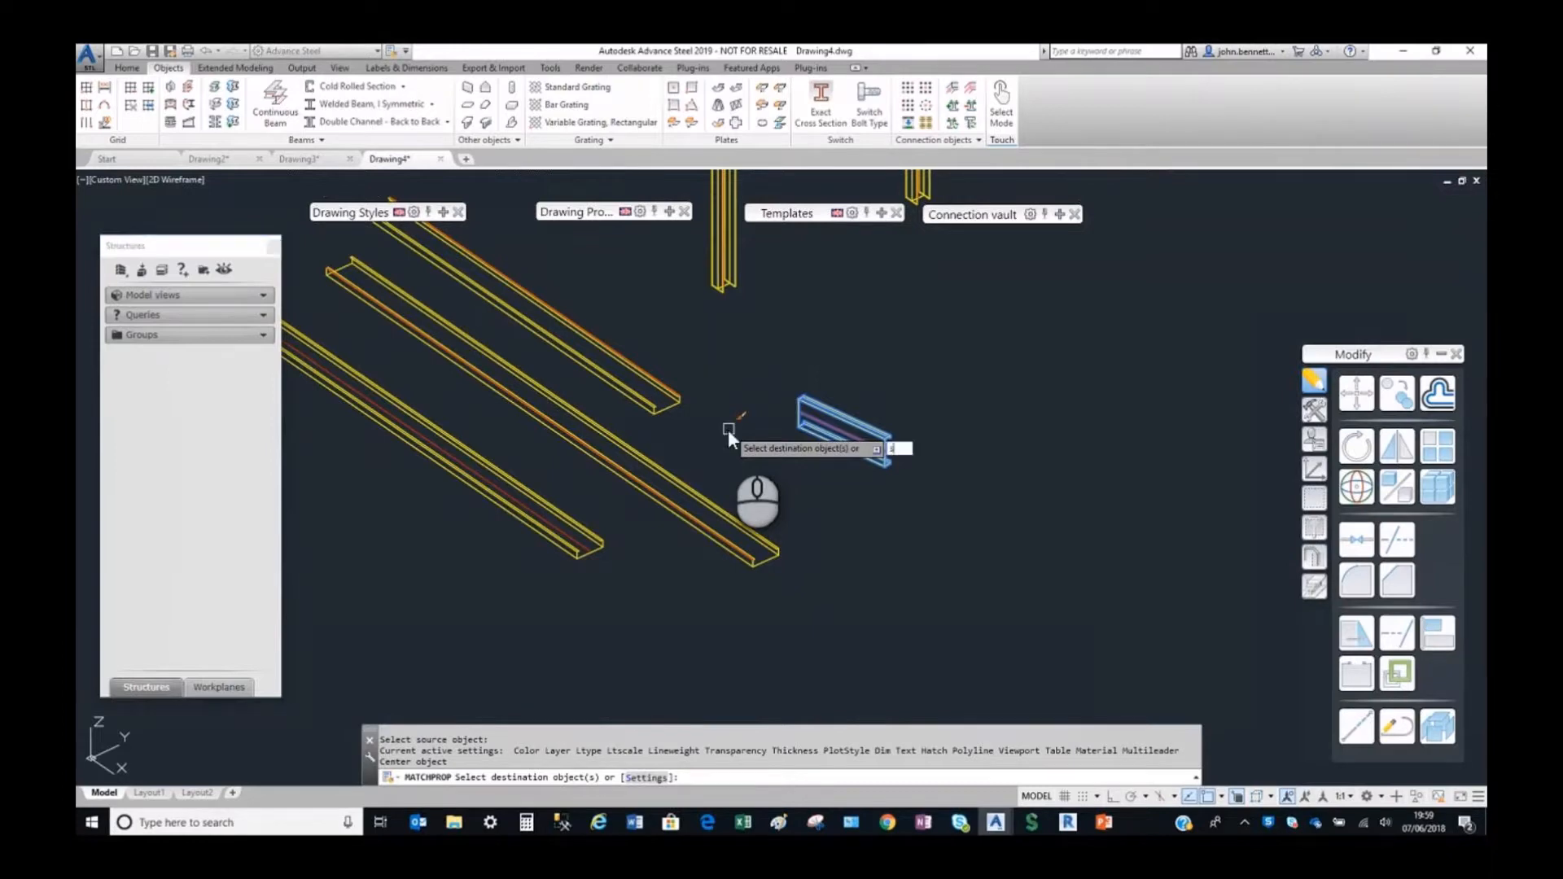
text(s)
key(Return)
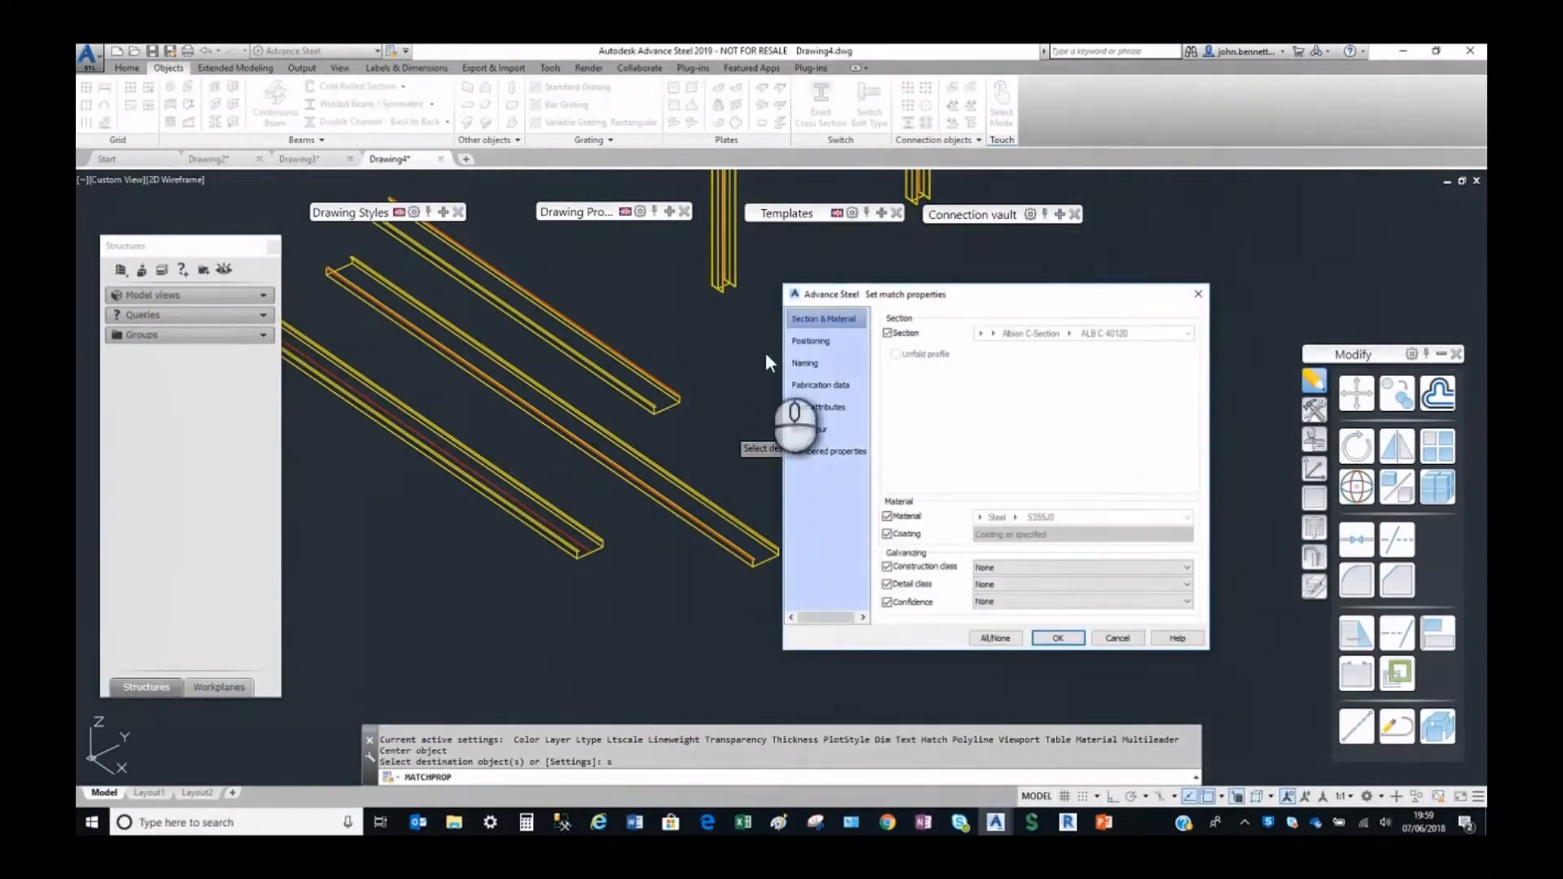
click(805, 342)
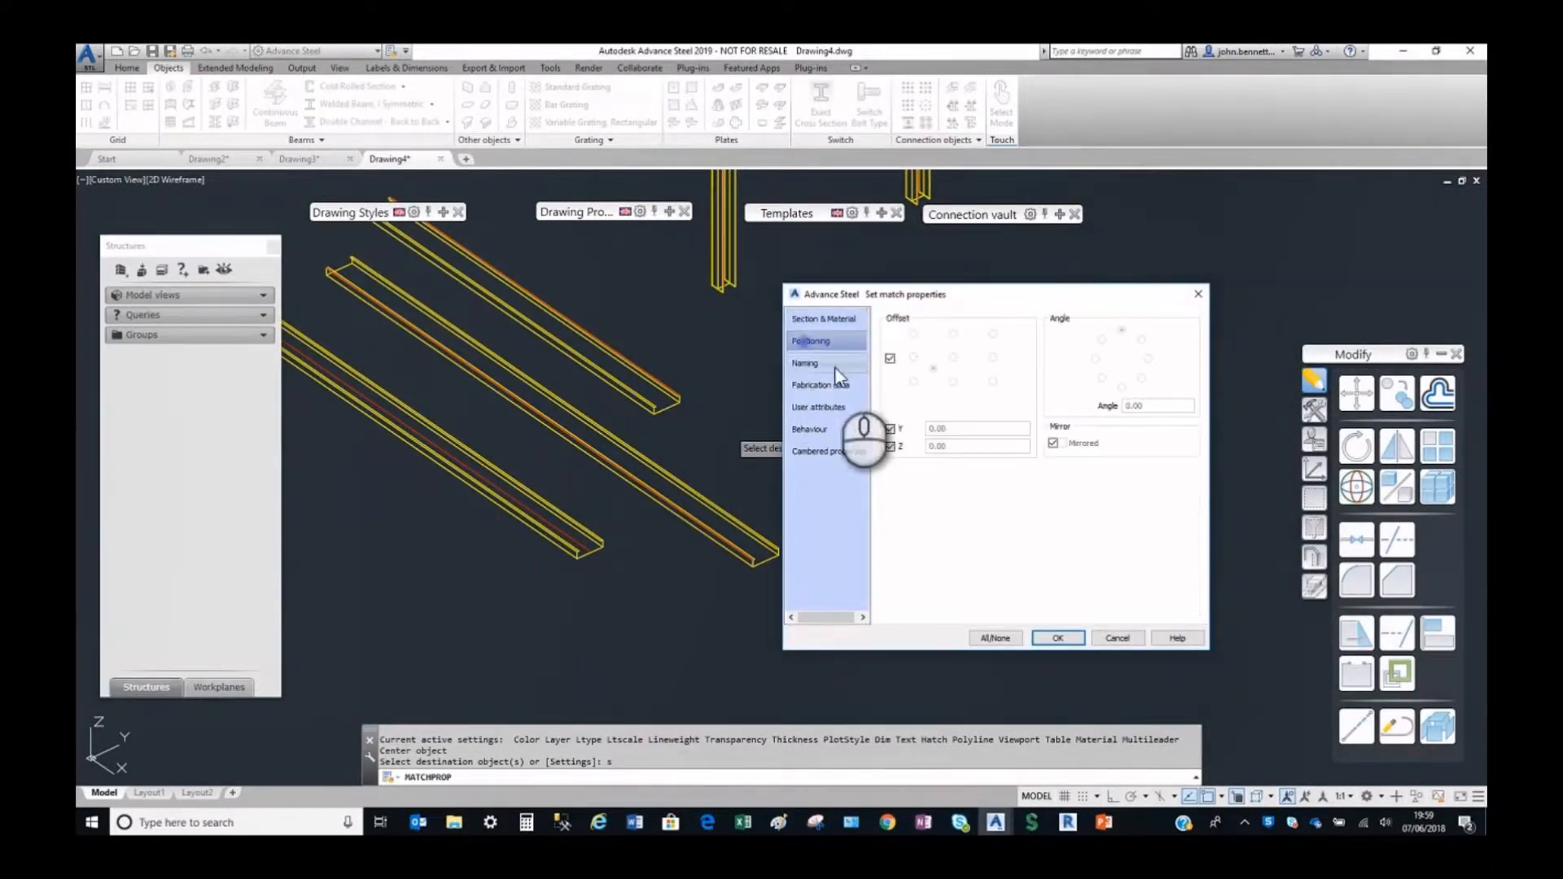
click(890, 360)
click(889, 430)
click(890, 445)
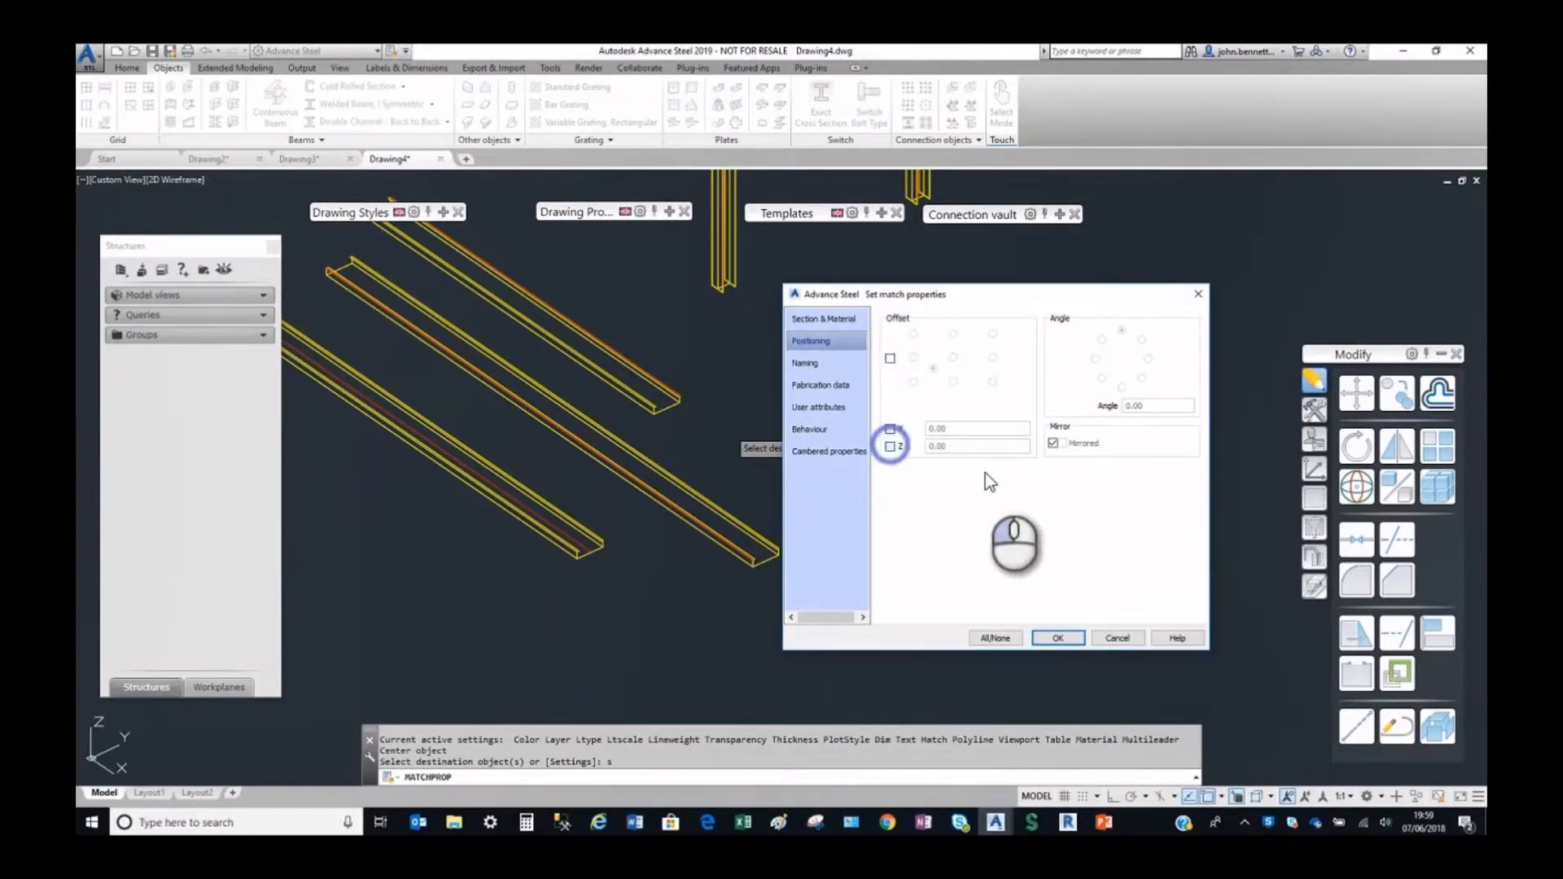
click(1054, 443)
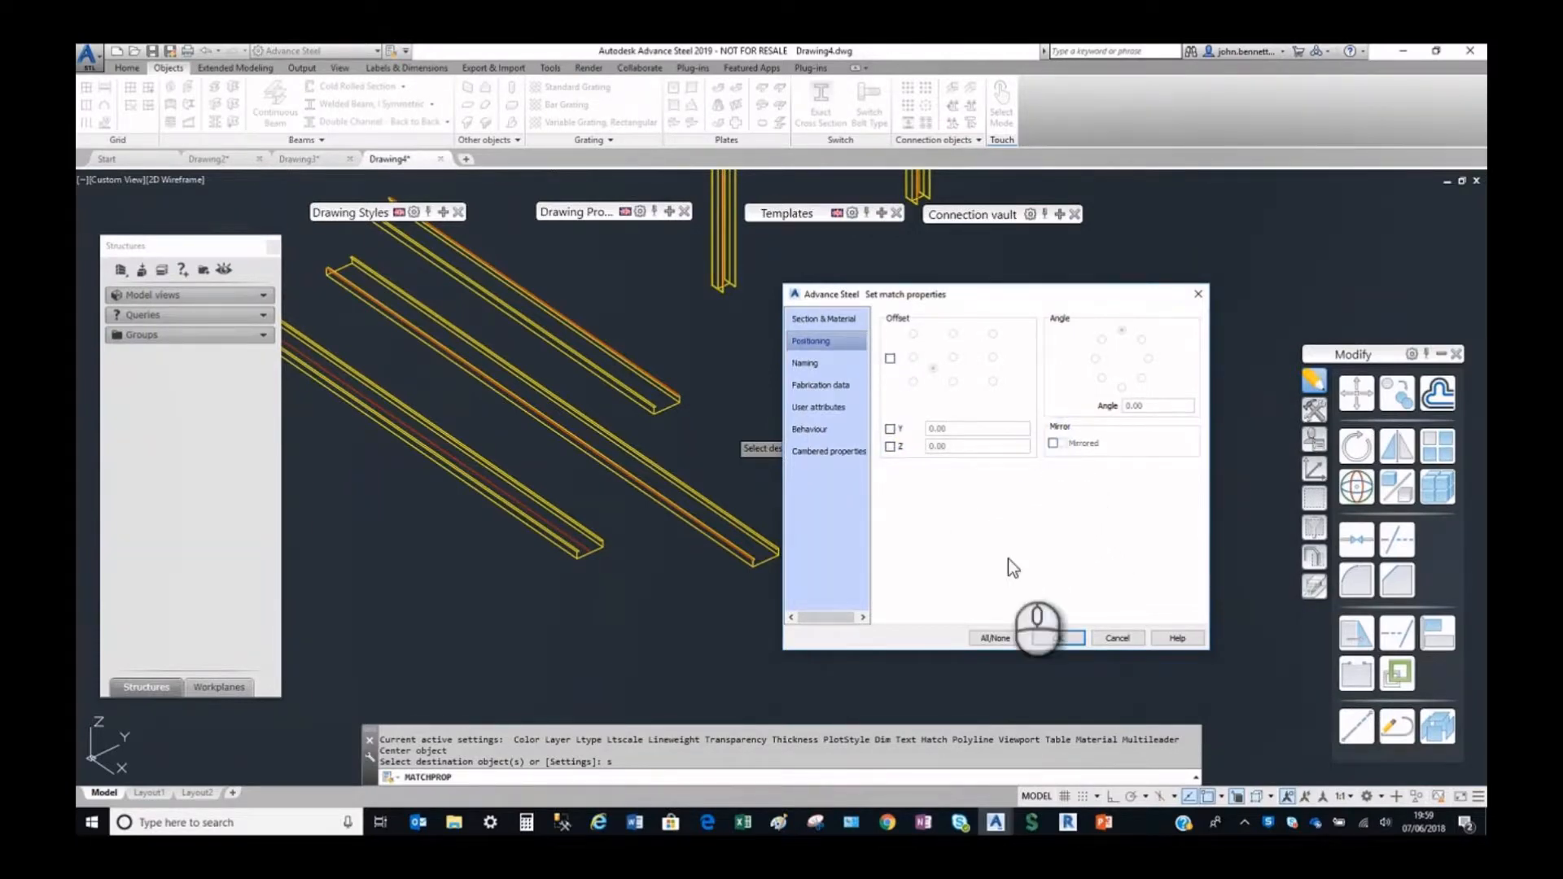
Review the section, material and naming match options, accept the settings, and apply the short beam's properties to the imported rails.
click(847, 320)
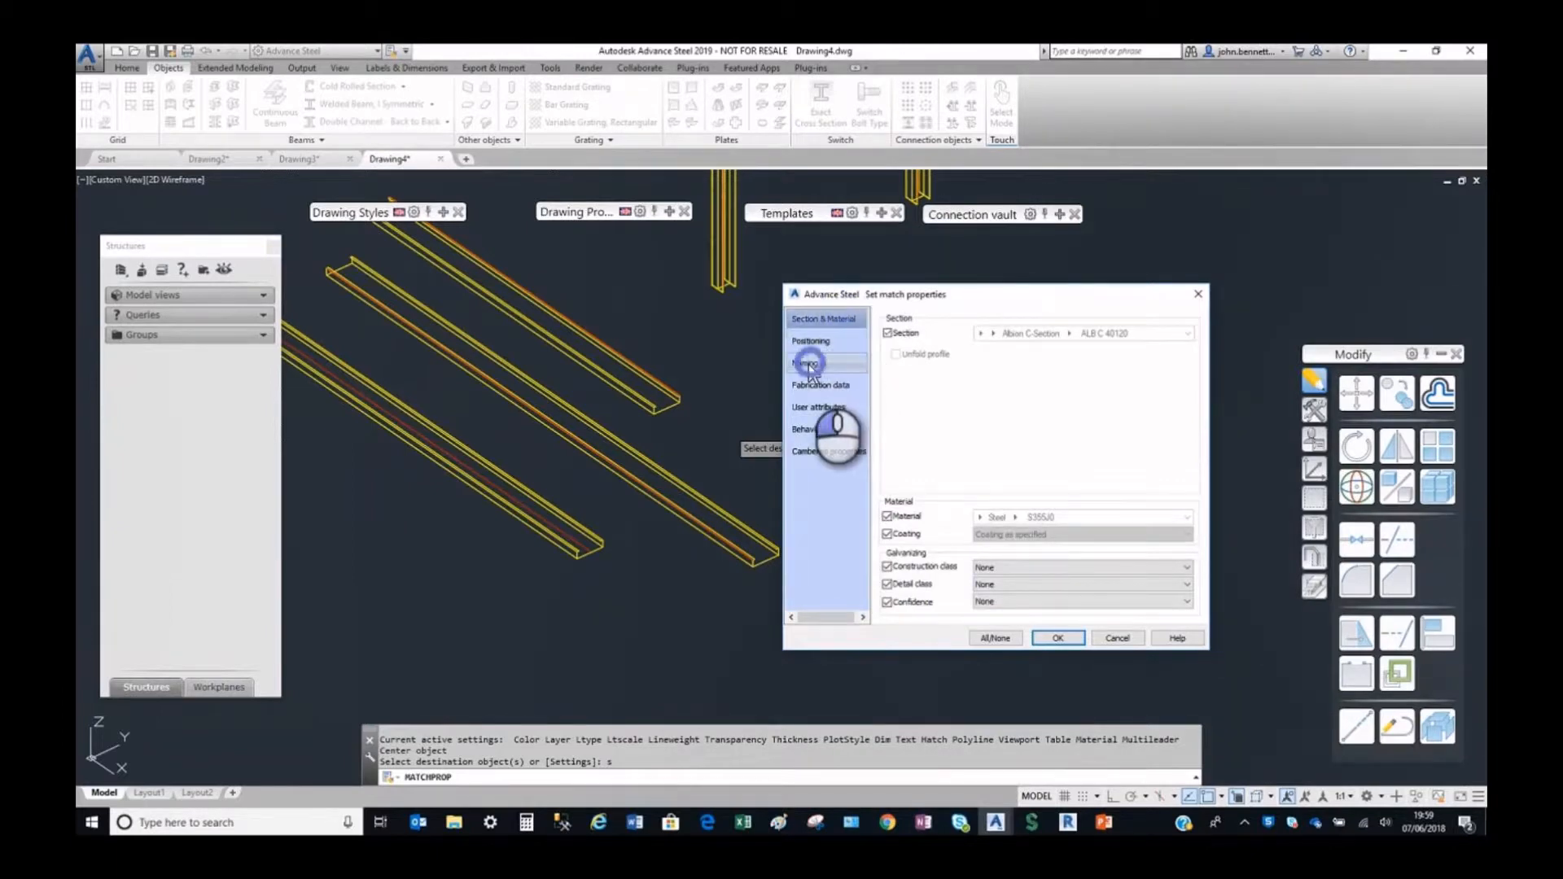
click(801, 365)
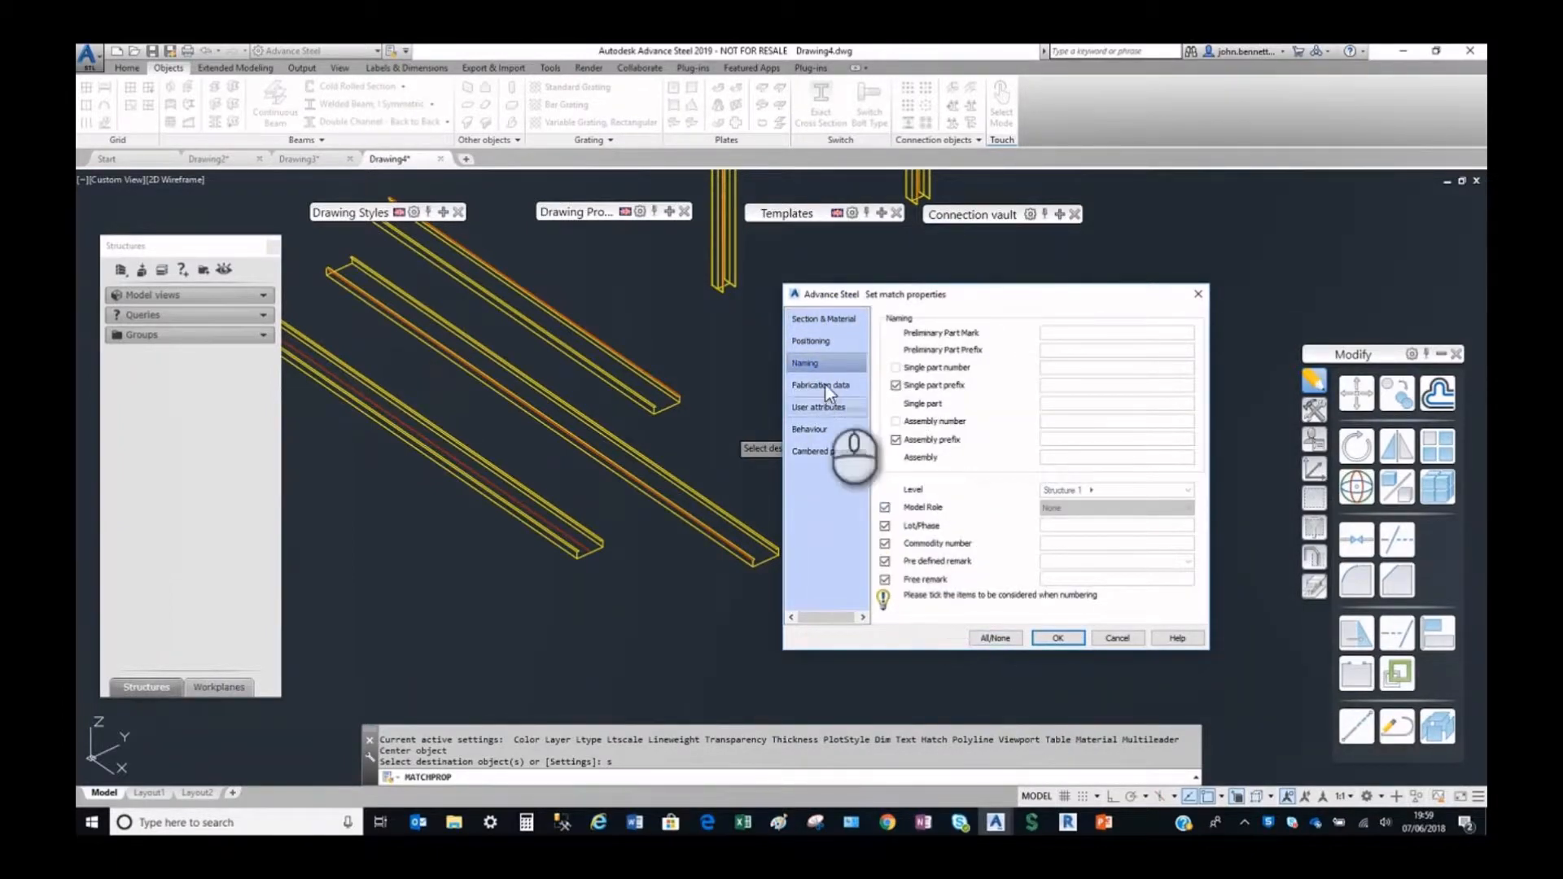
click(799, 346)
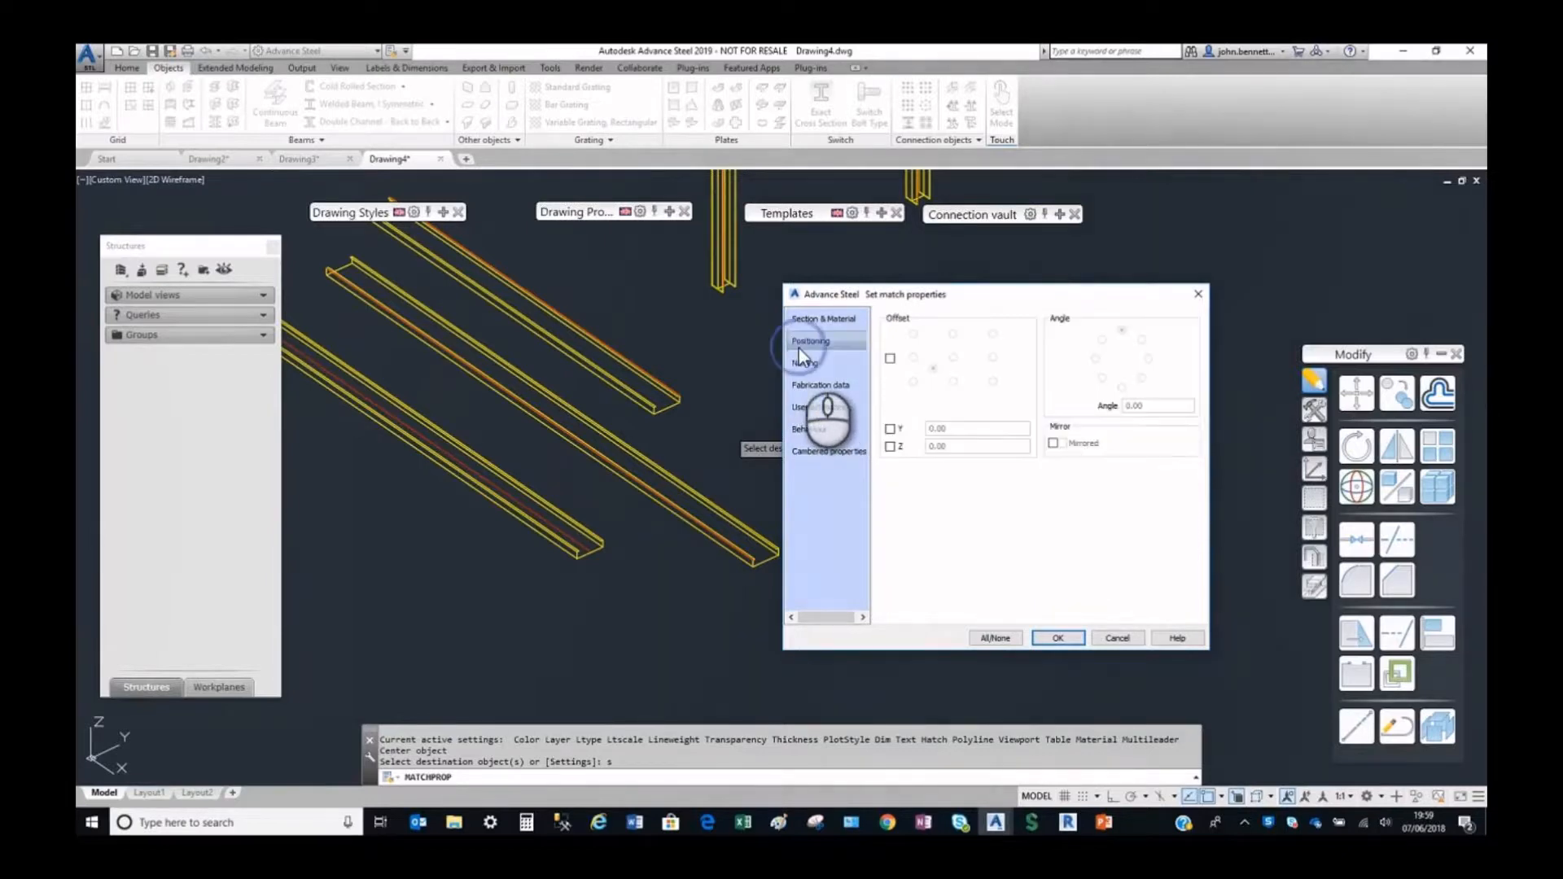
click(810, 322)
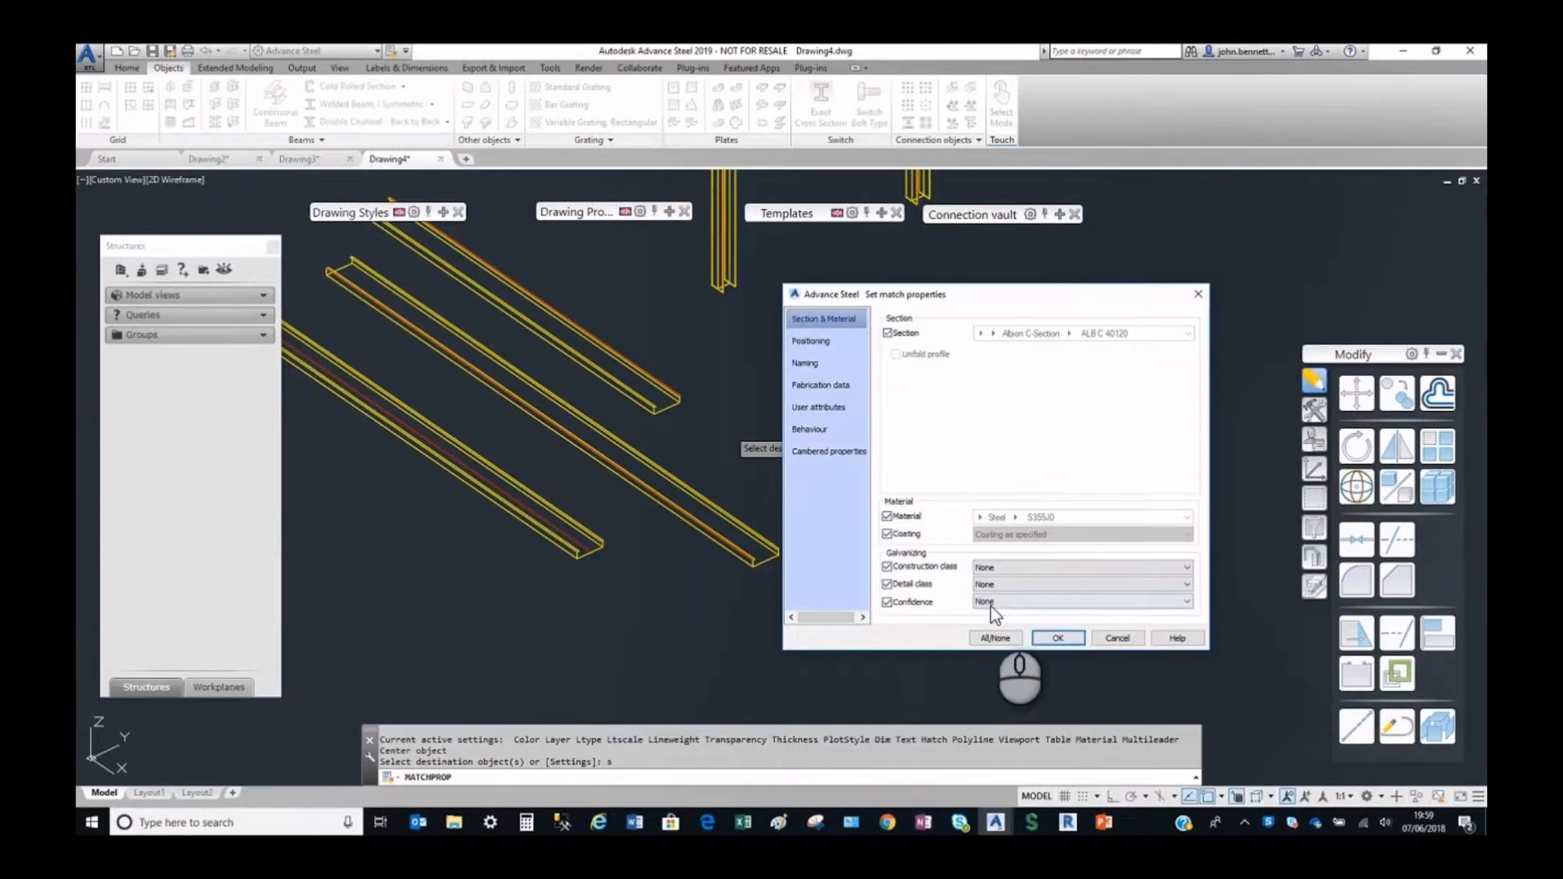
click(1059, 640)
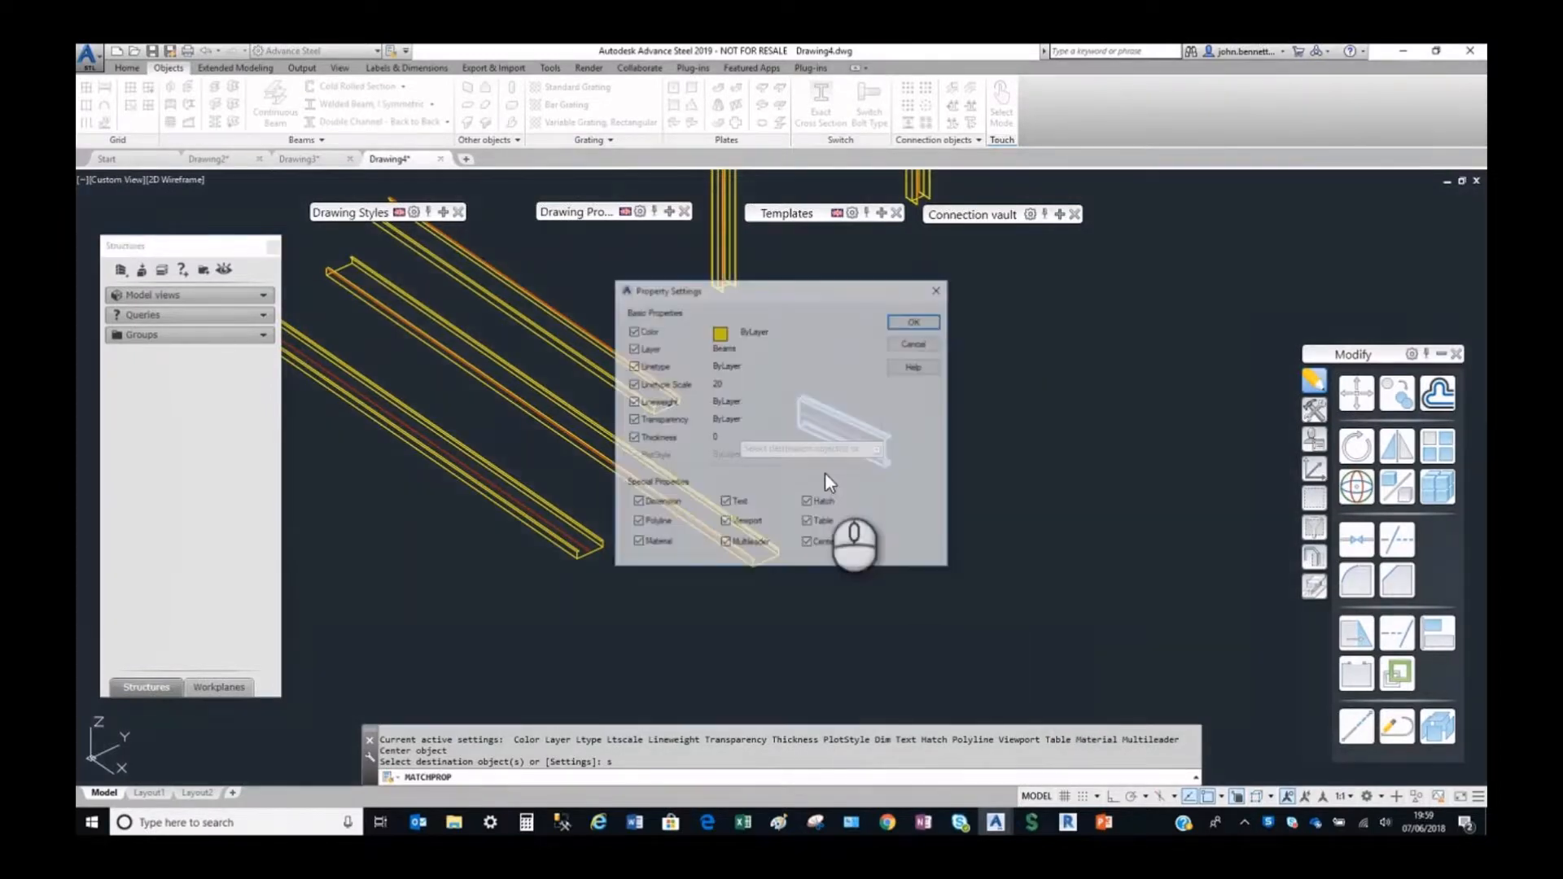
click(912, 322)
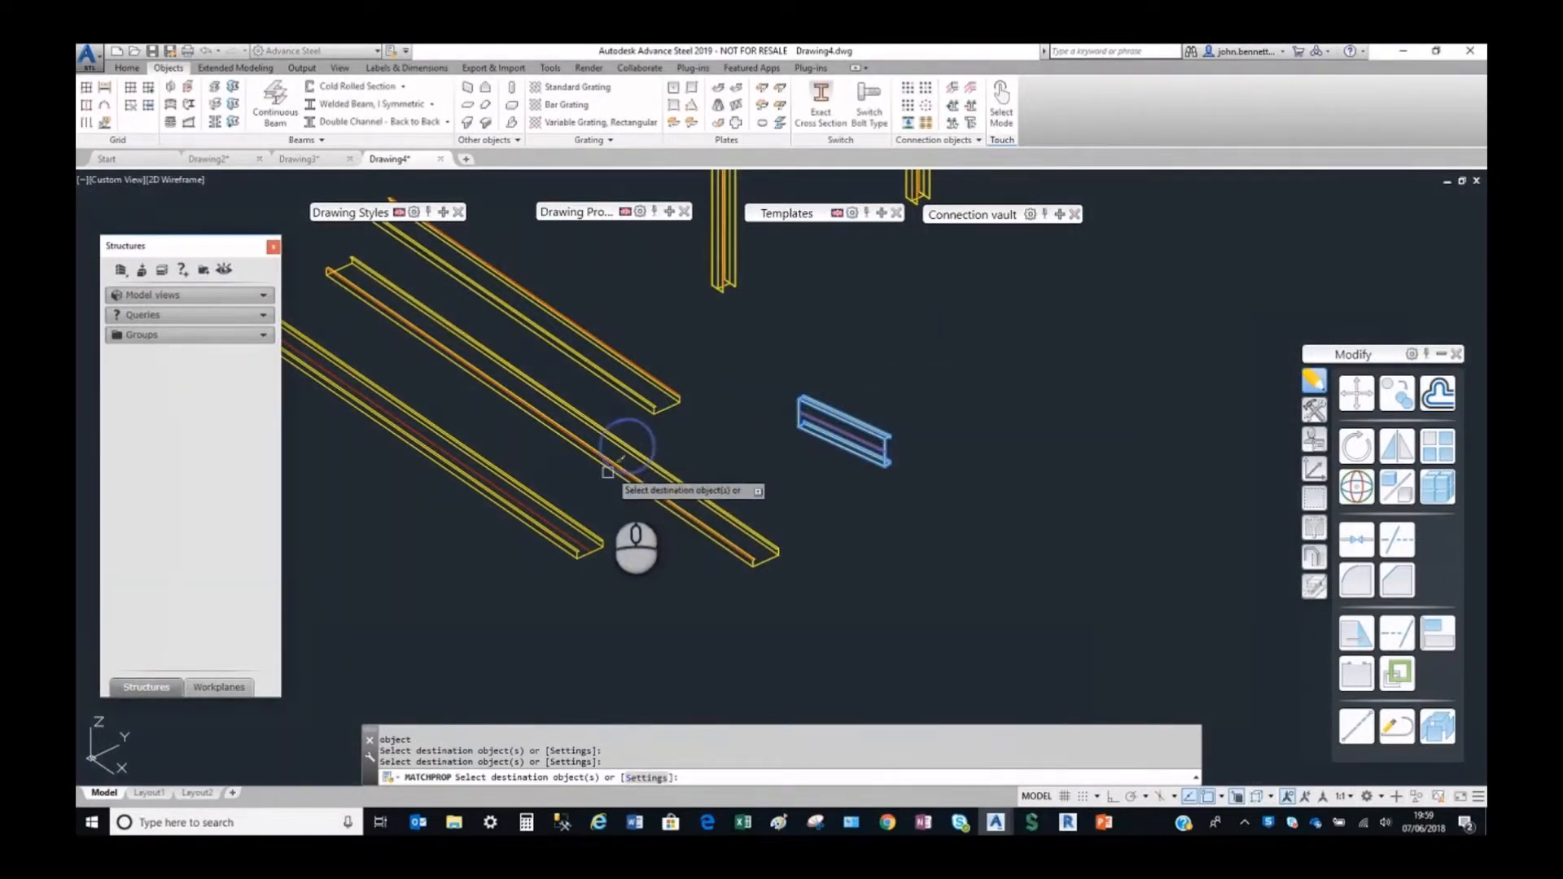
right_click(587, 492)
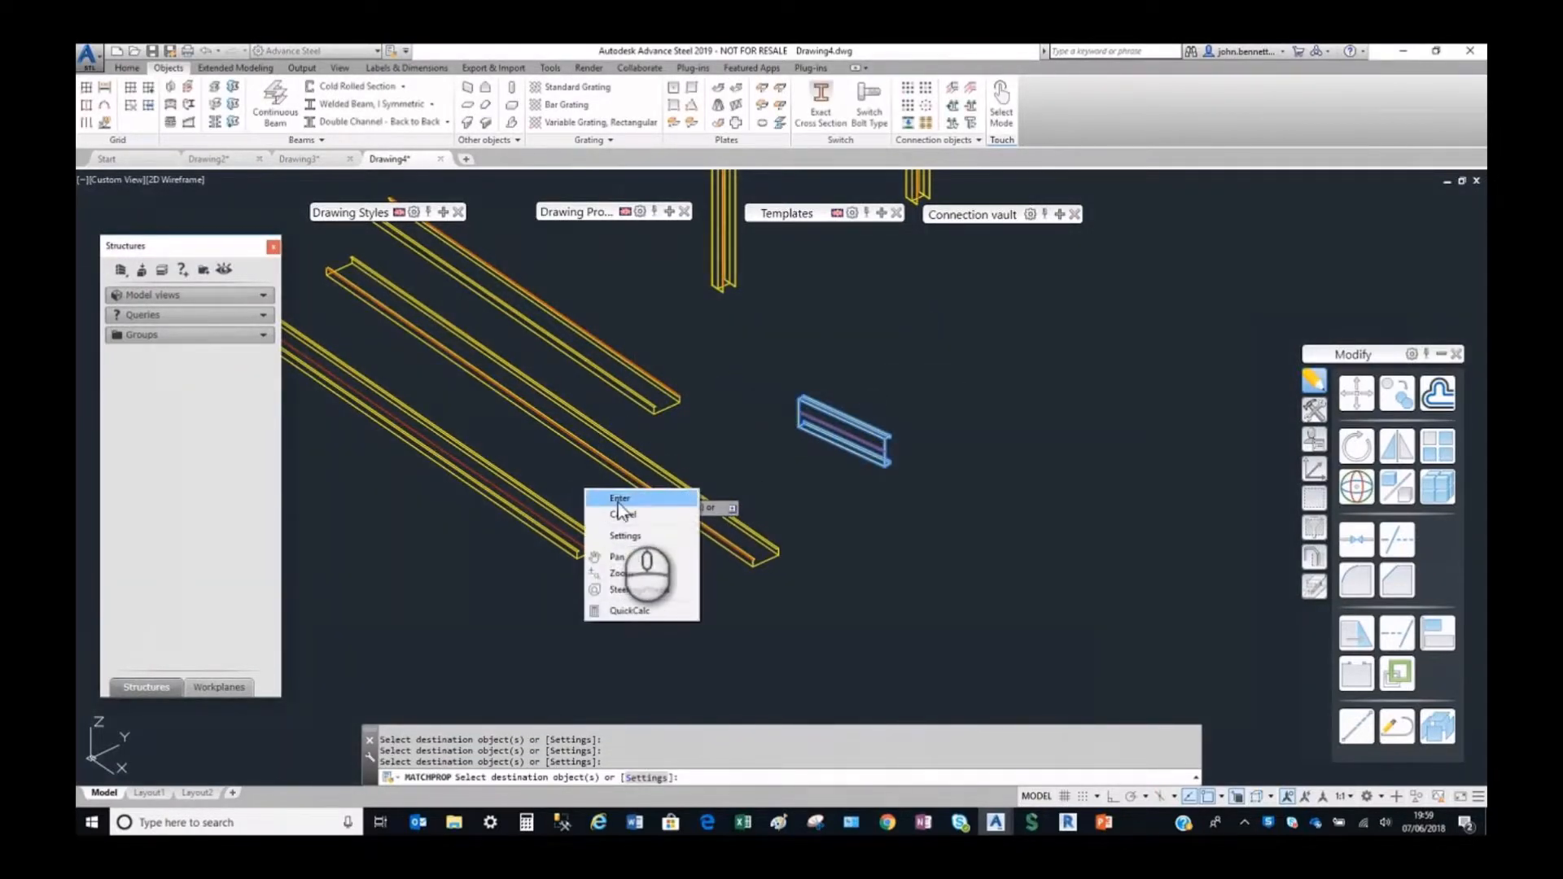
click(591, 496)
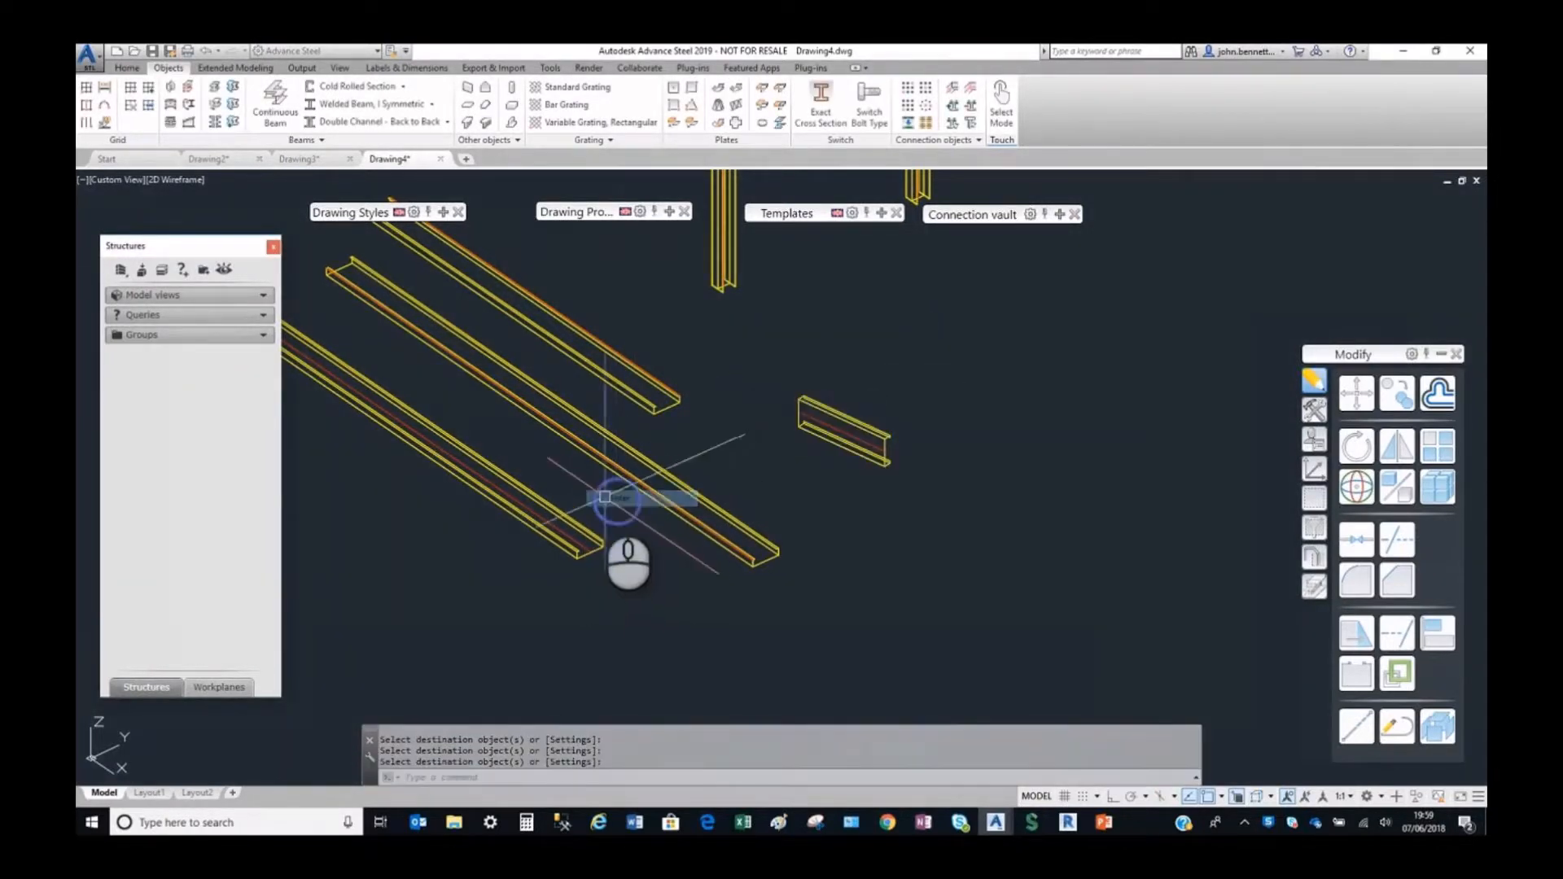
Check the matched rear rail's section class and the sizes offered for Albion C-Section, then close its properties.
click(615, 368)
right_click(681, 348)
click(743, 554)
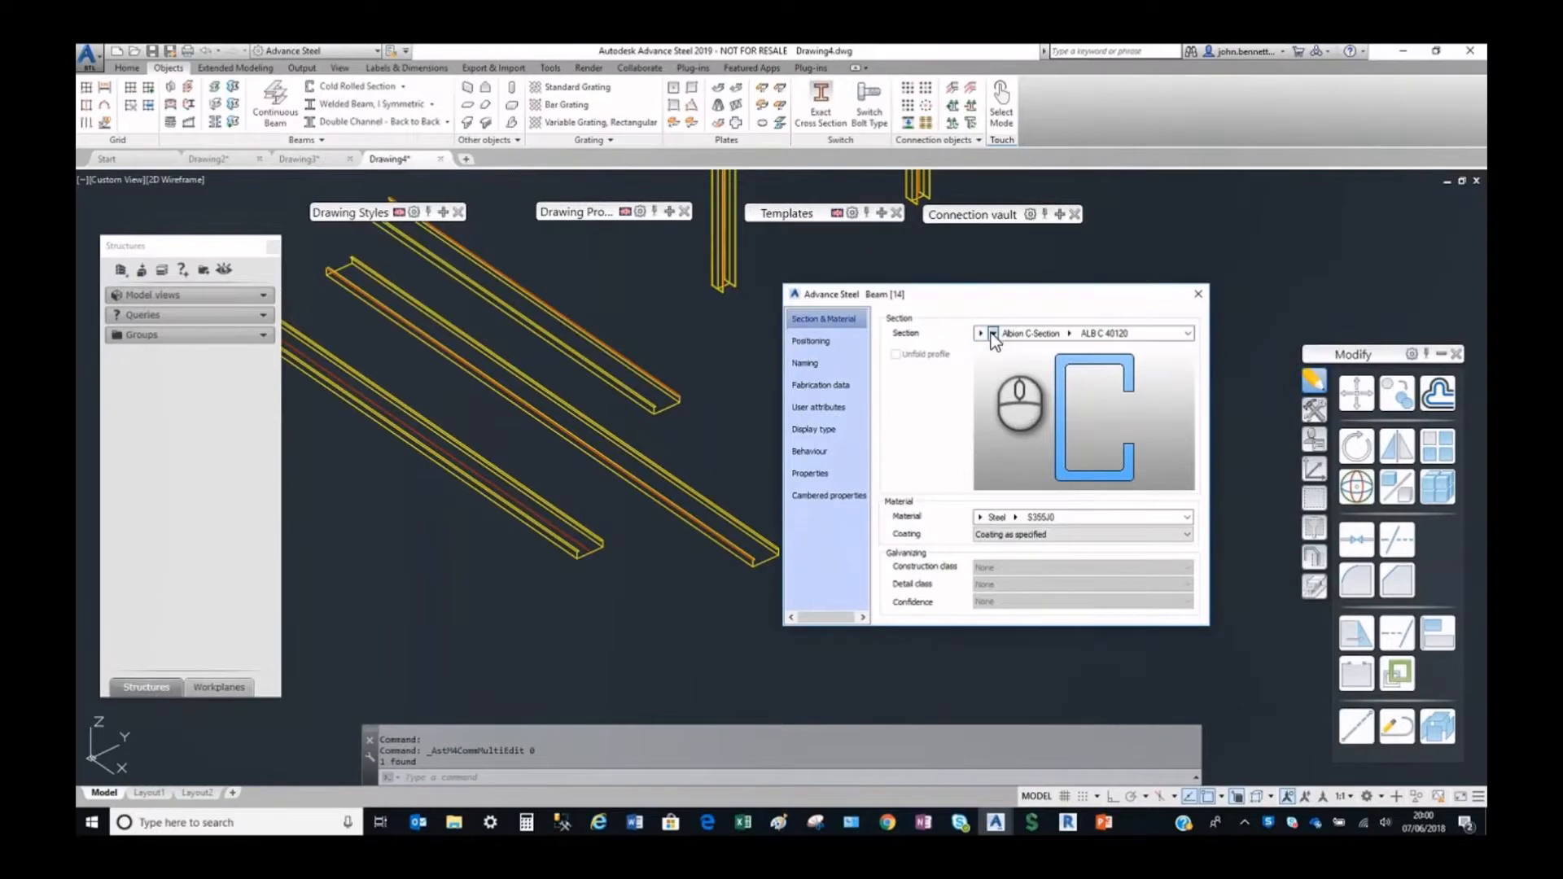
click(994, 334)
click(1070, 333)
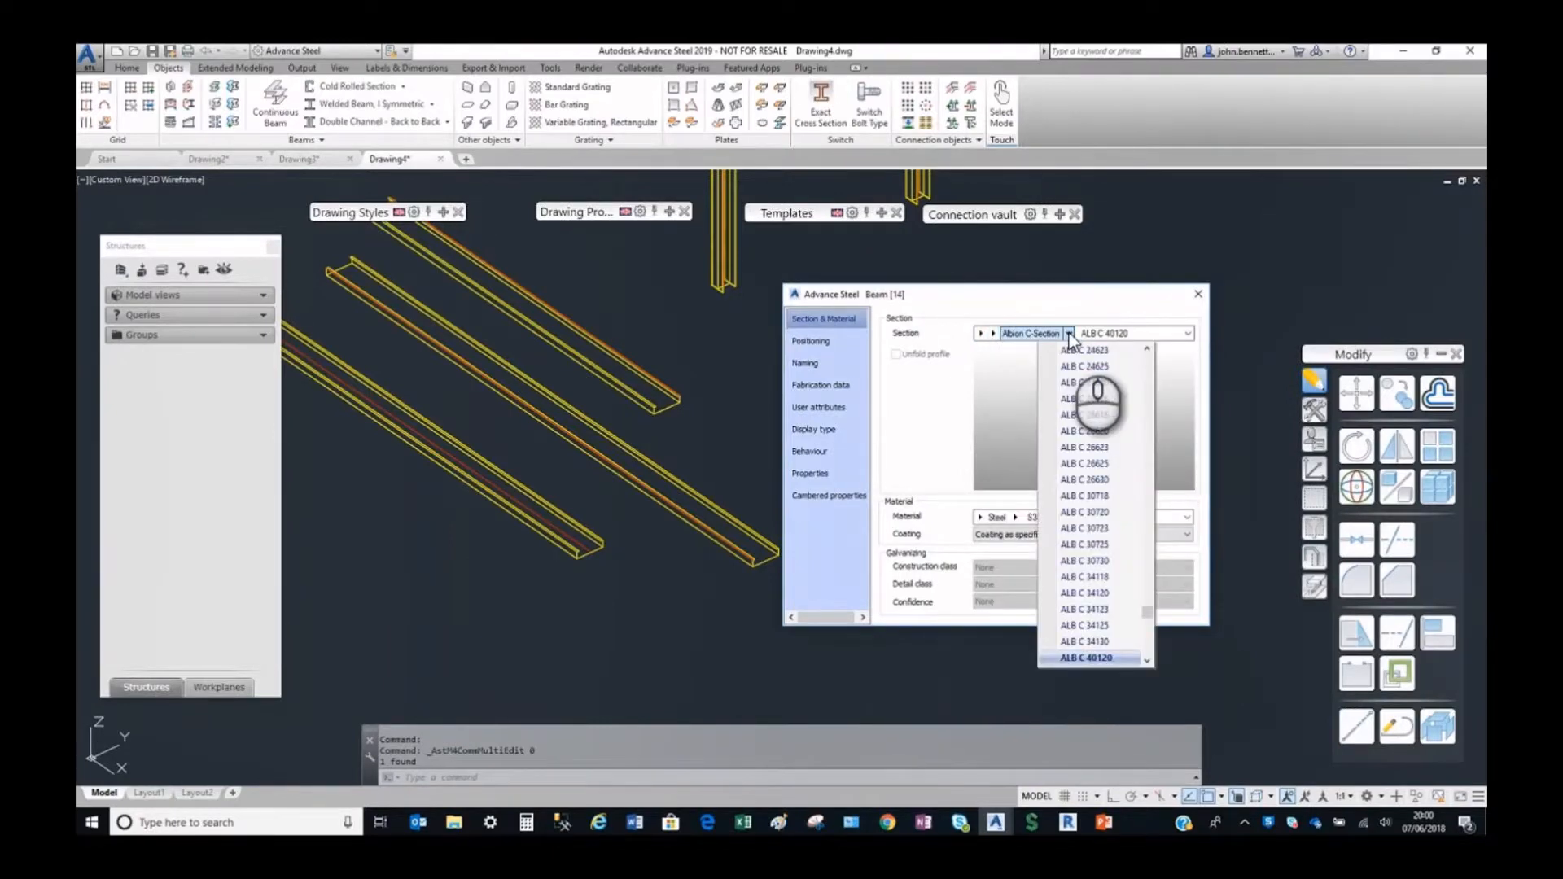
click(1069, 335)
click(1198, 294)
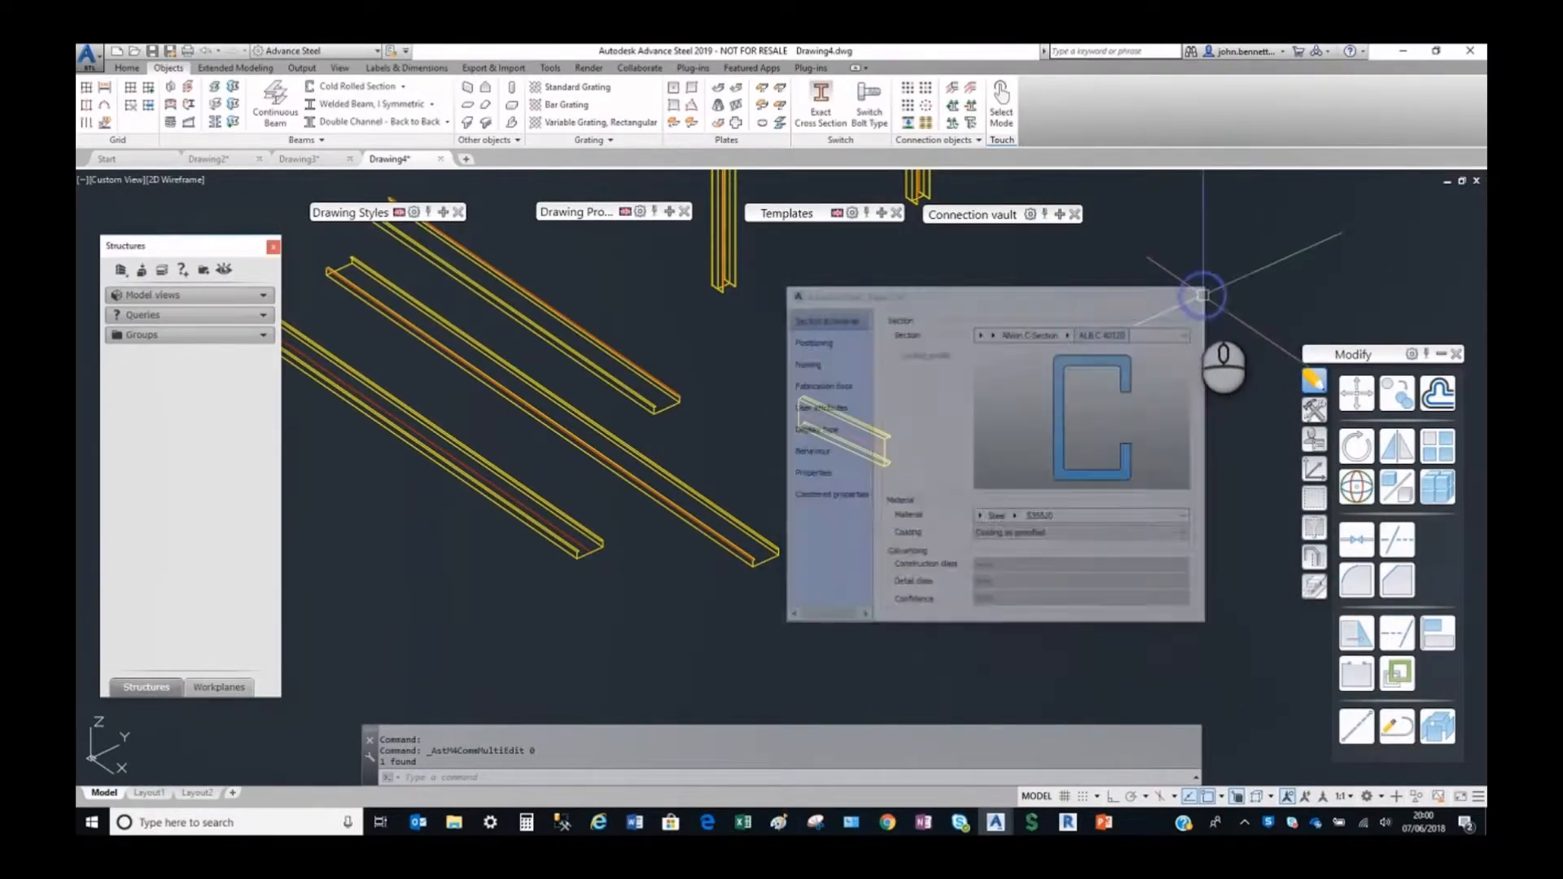
scroll(805, 424, down, 5)
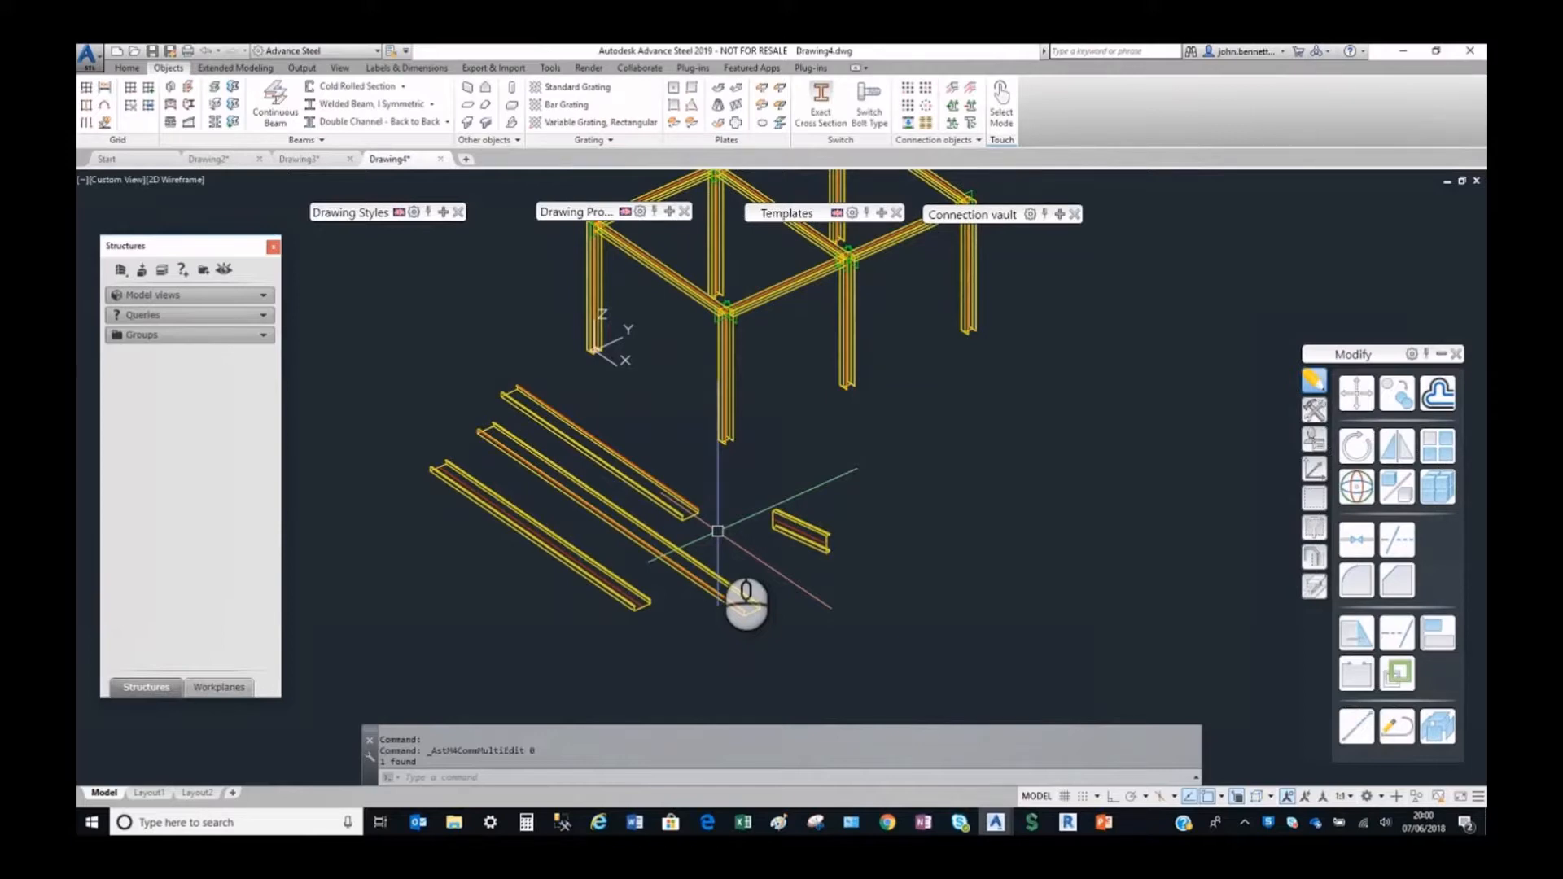
middle_drag(715, 523, 712, 540)
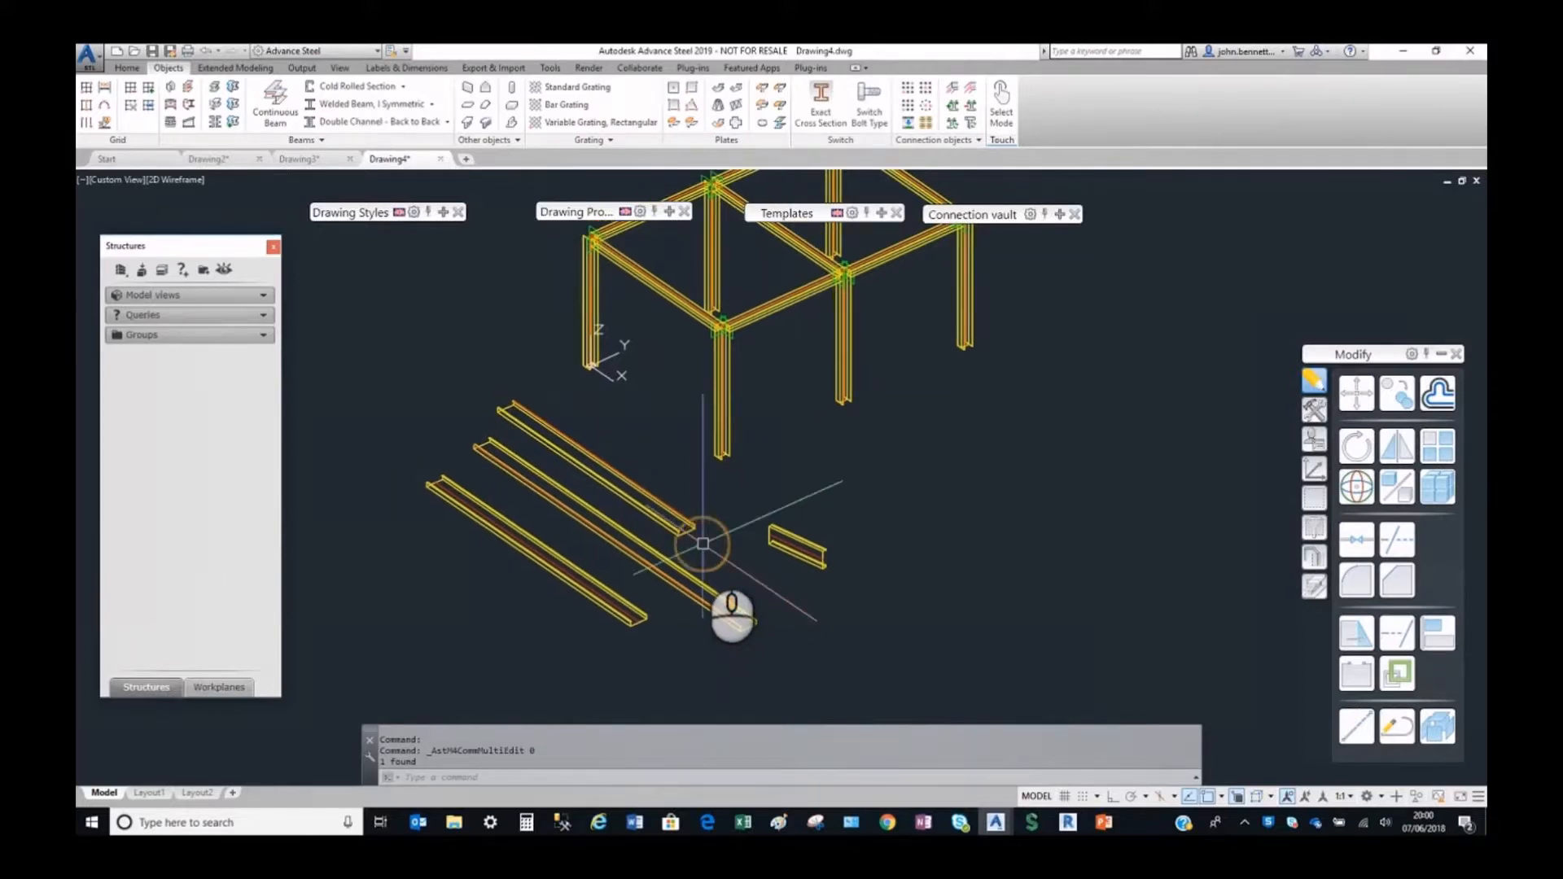
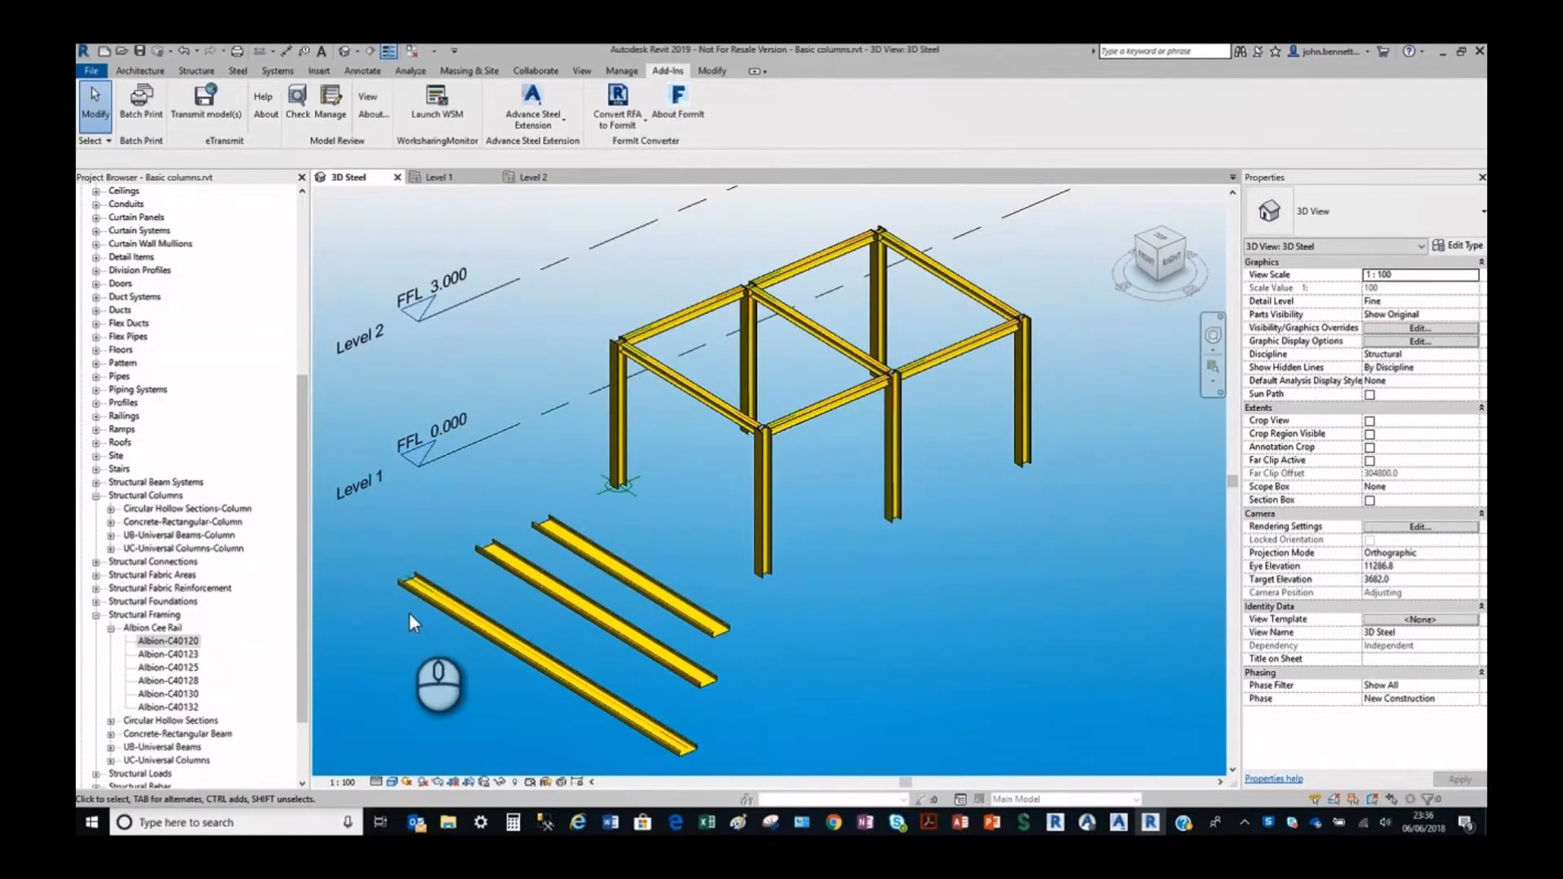
Check the rear Albion rail's properties, then inspect a roof purlin's section and material in Advance Steel's portal 1.dwg and close its properties.
click(570, 537)
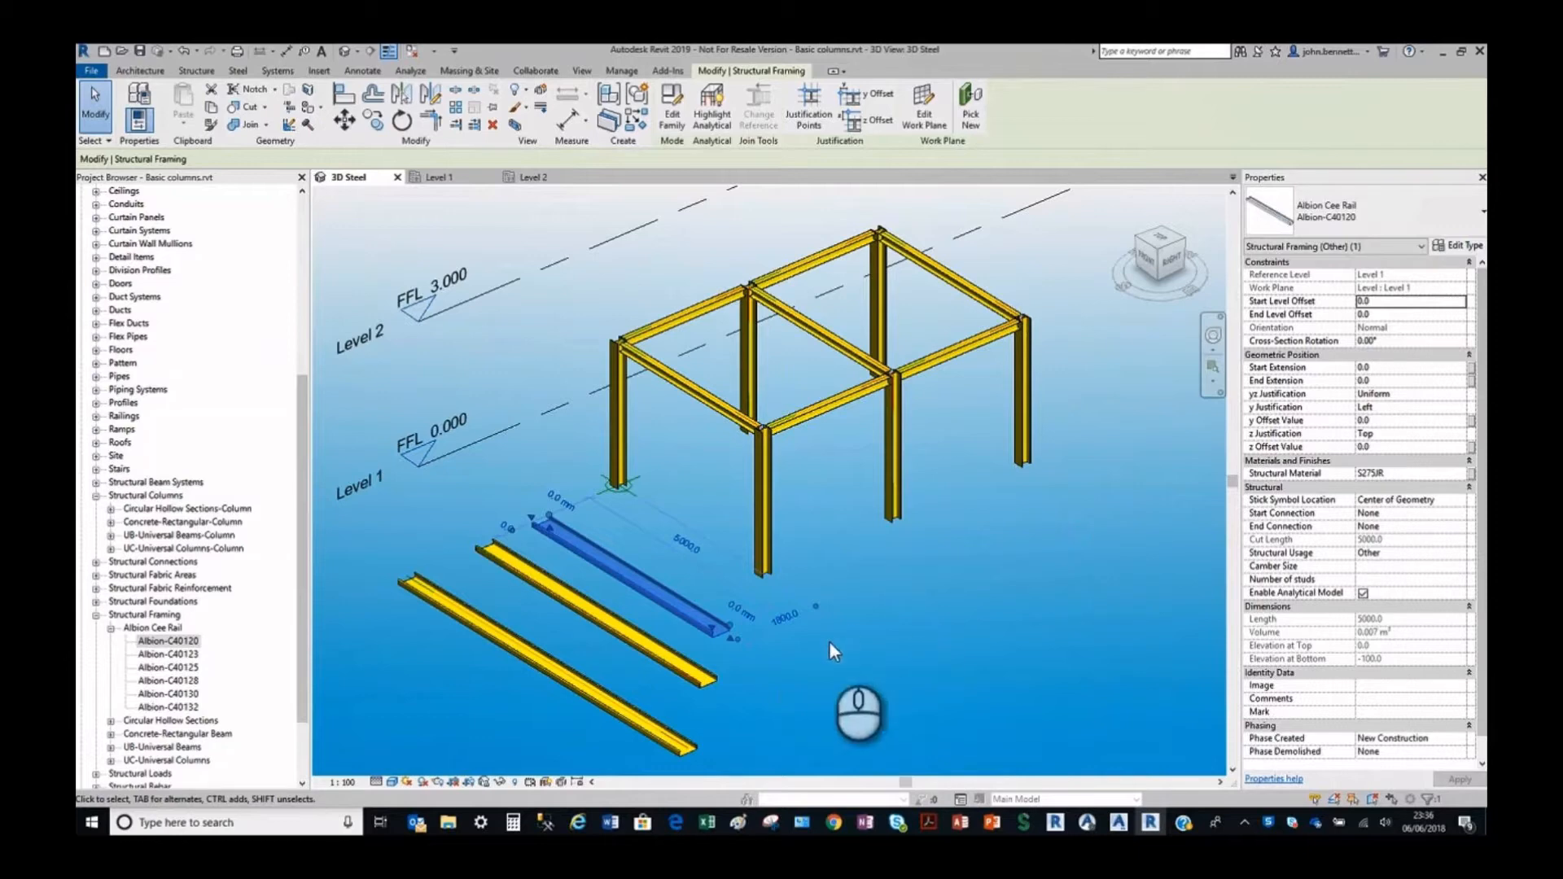
click(875, 629)
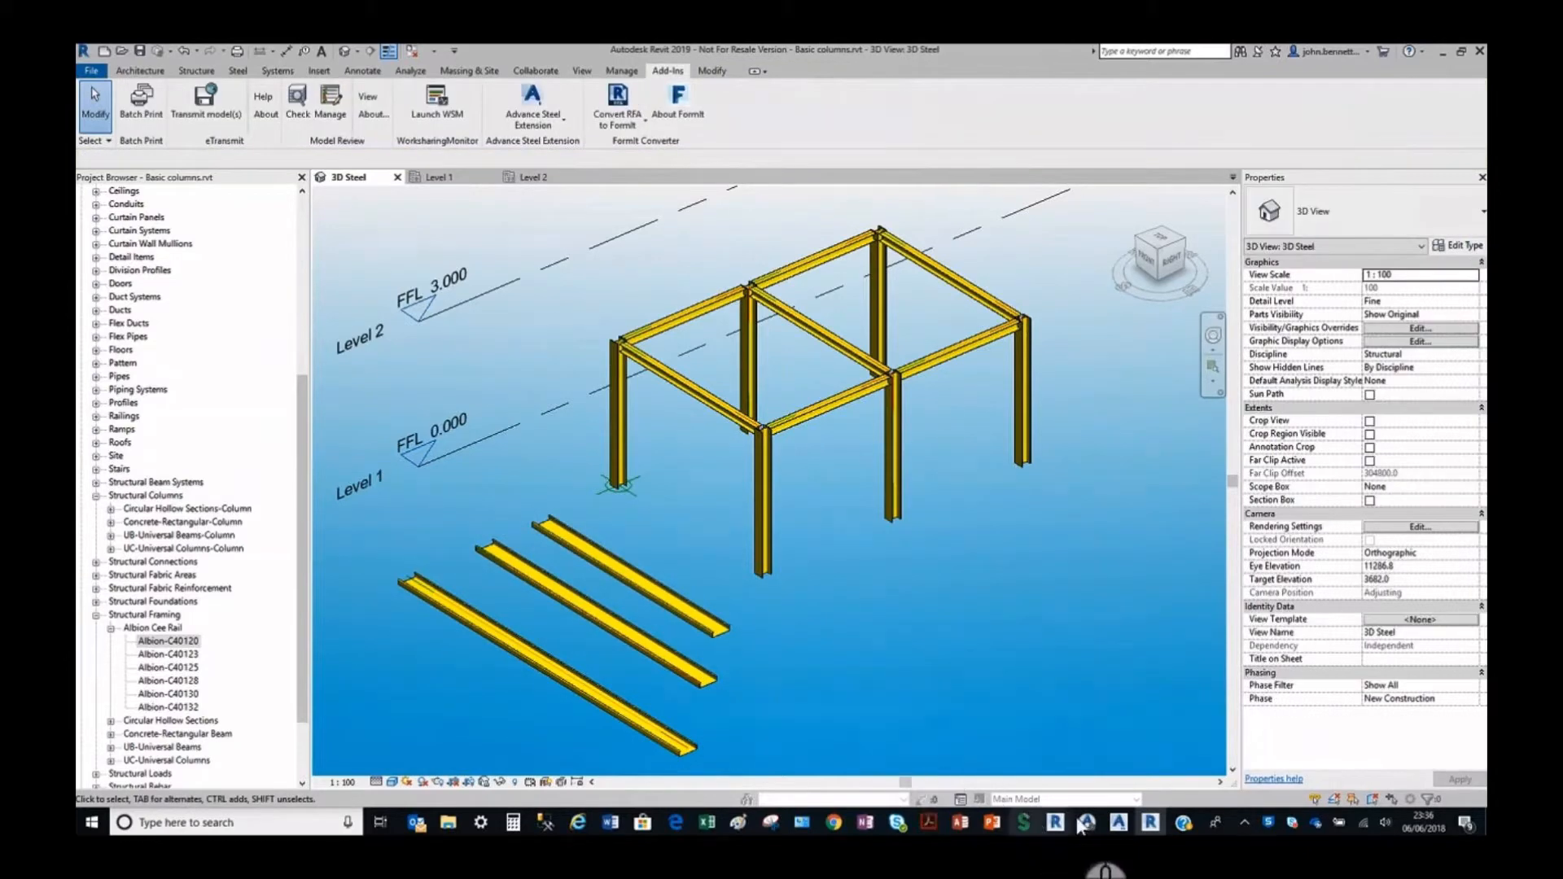
mouse_move(1119, 828)
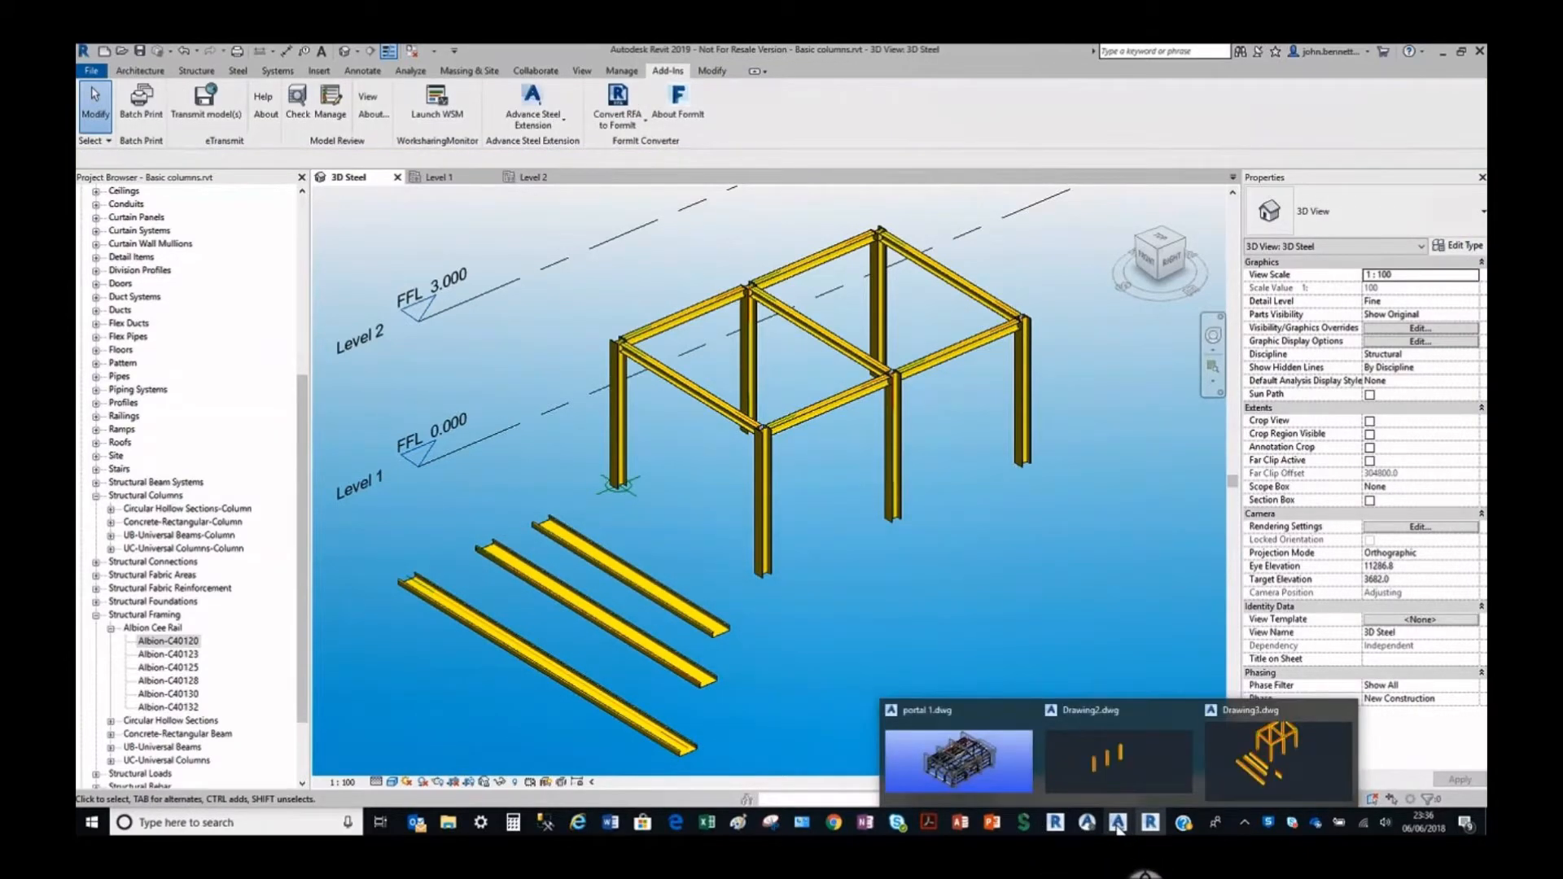
click(959, 758)
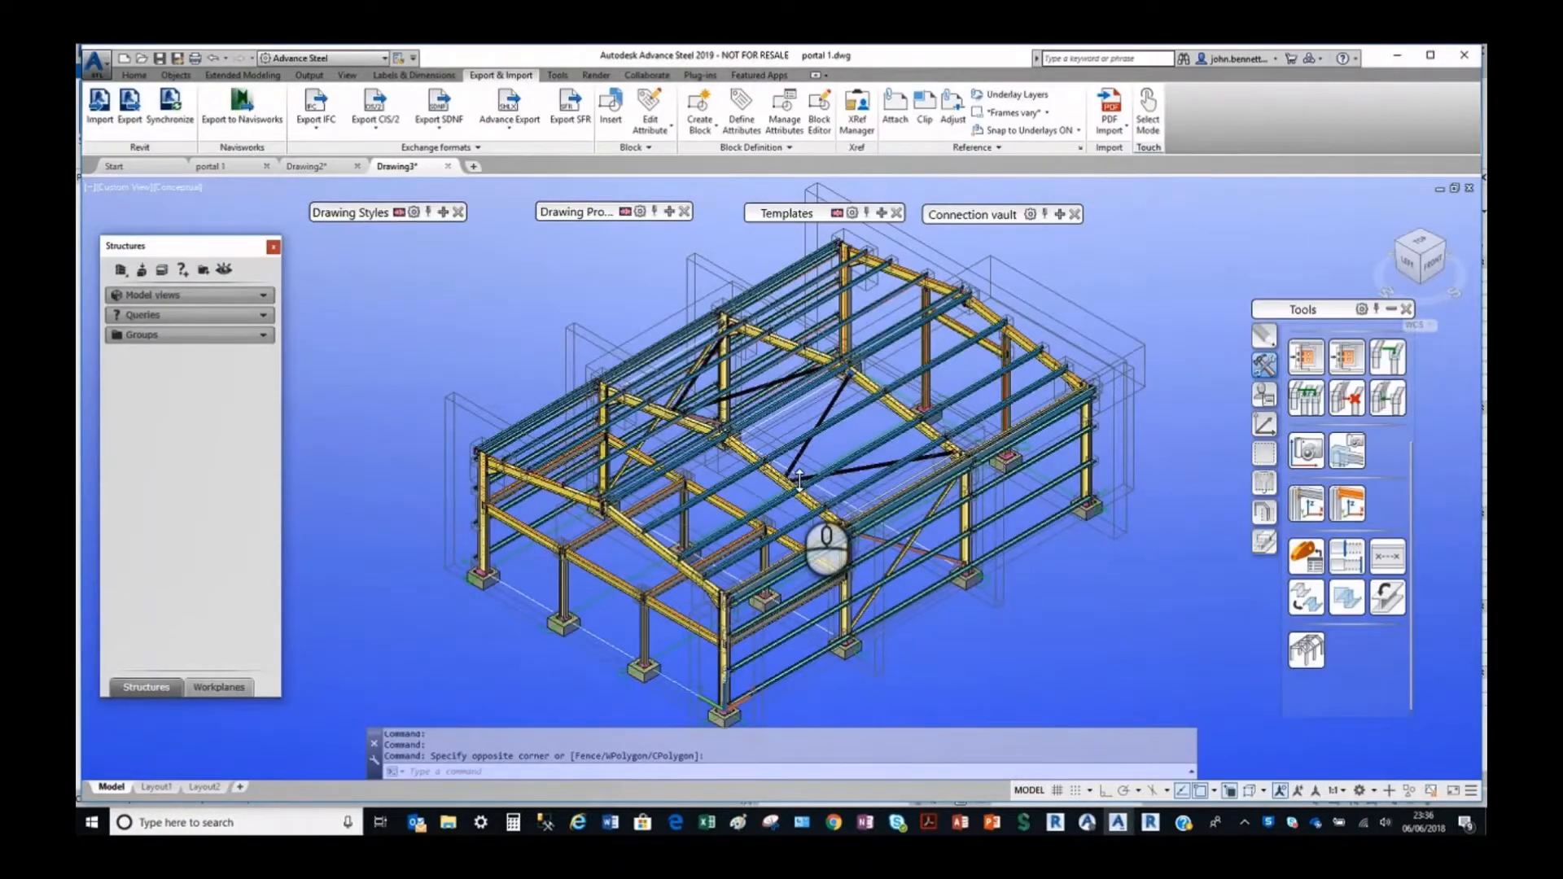
scroll(822, 423, up, 5)
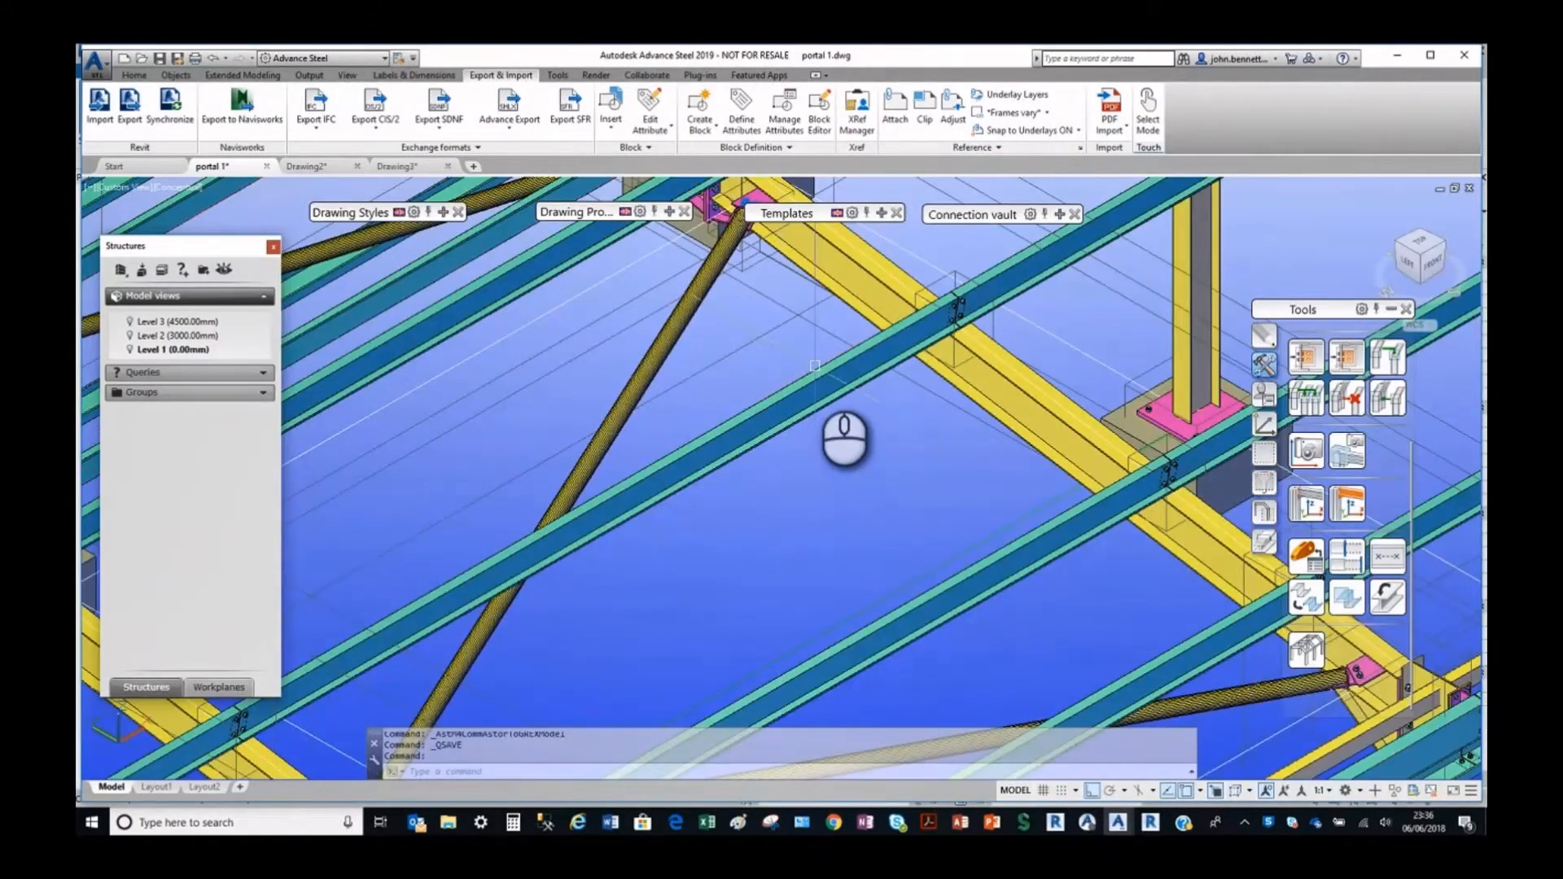
click(796, 376)
right_click(736, 347)
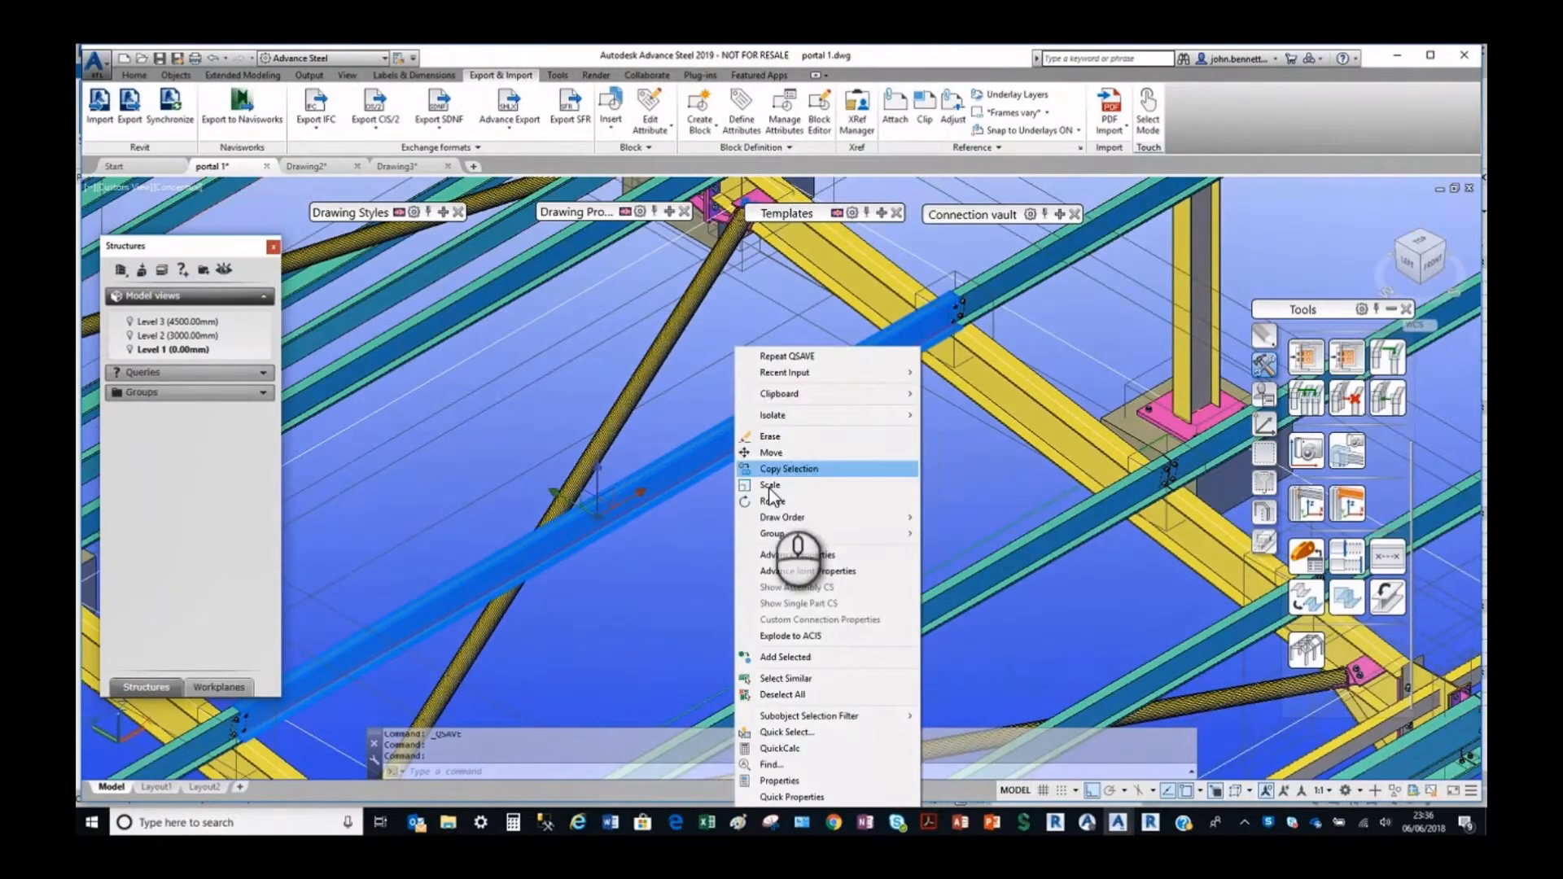
click(803, 557)
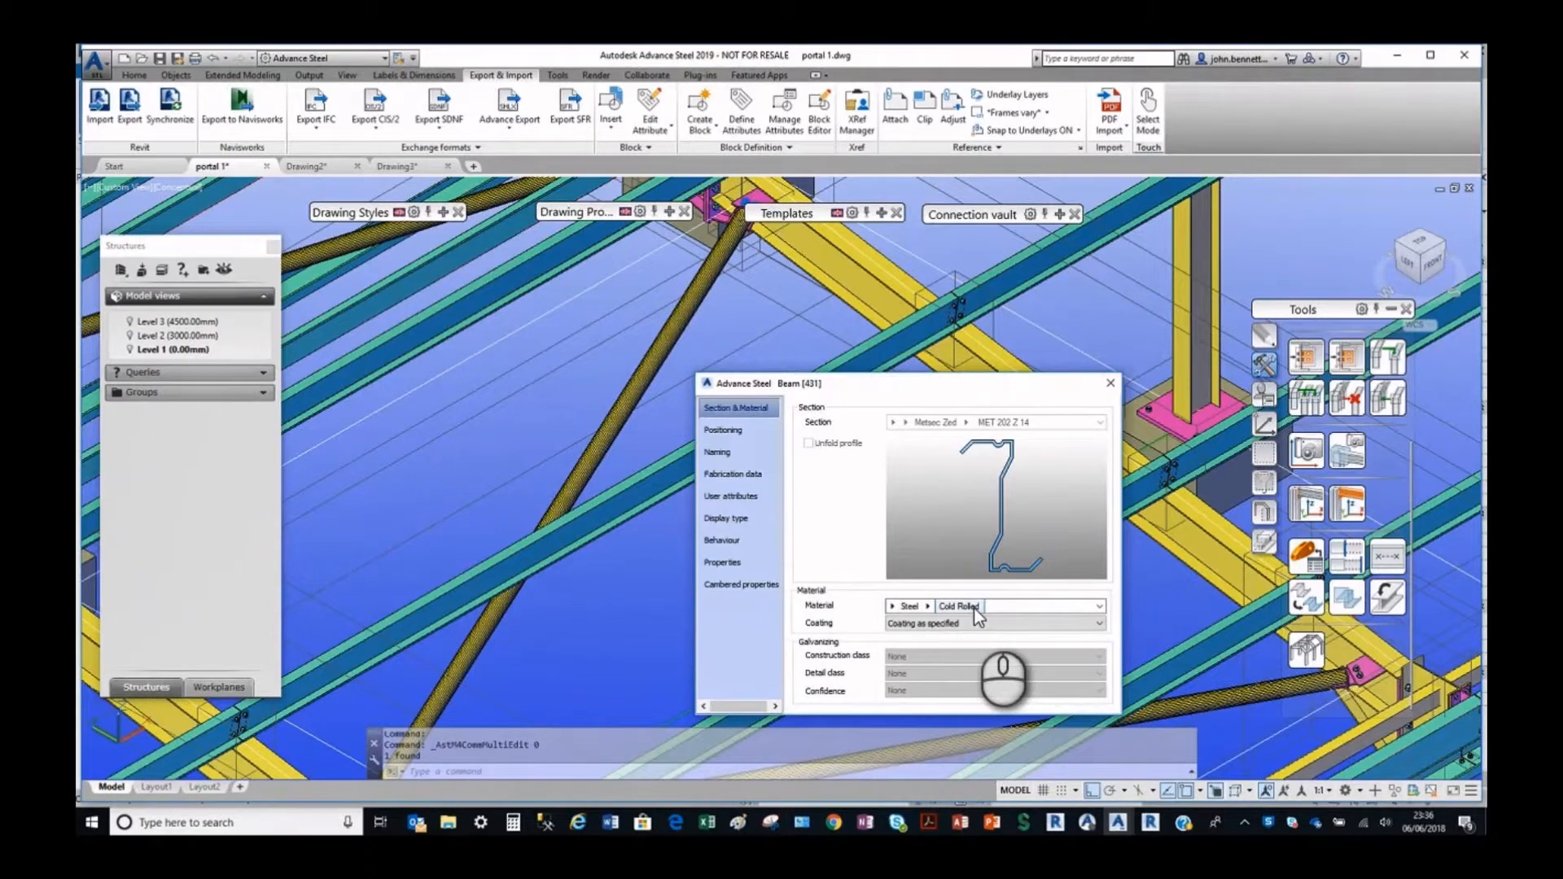
click(1110, 382)
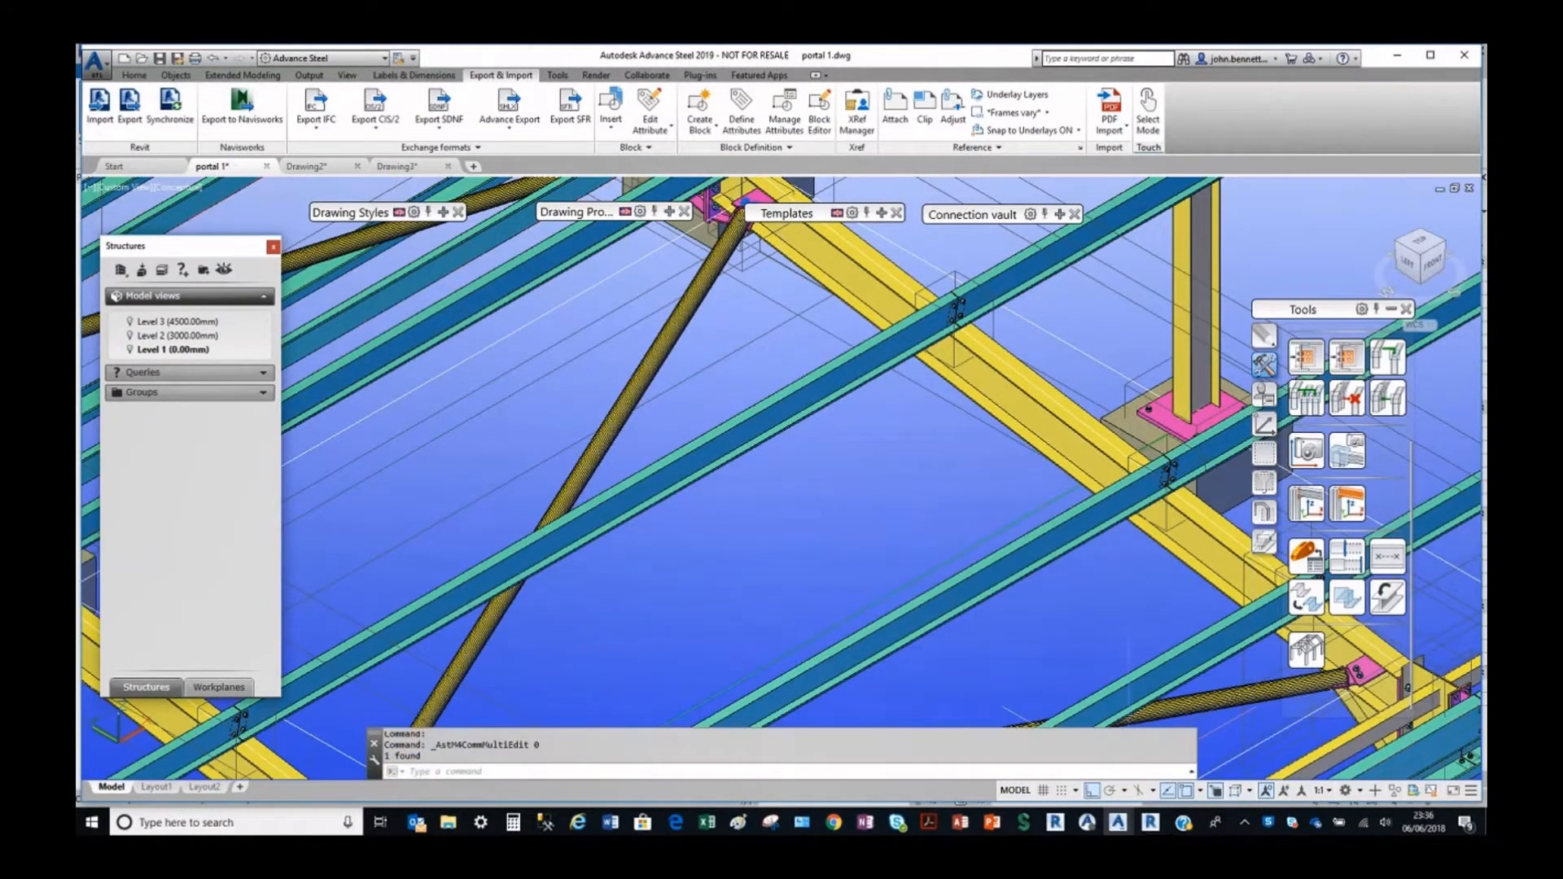
click(1149, 823)
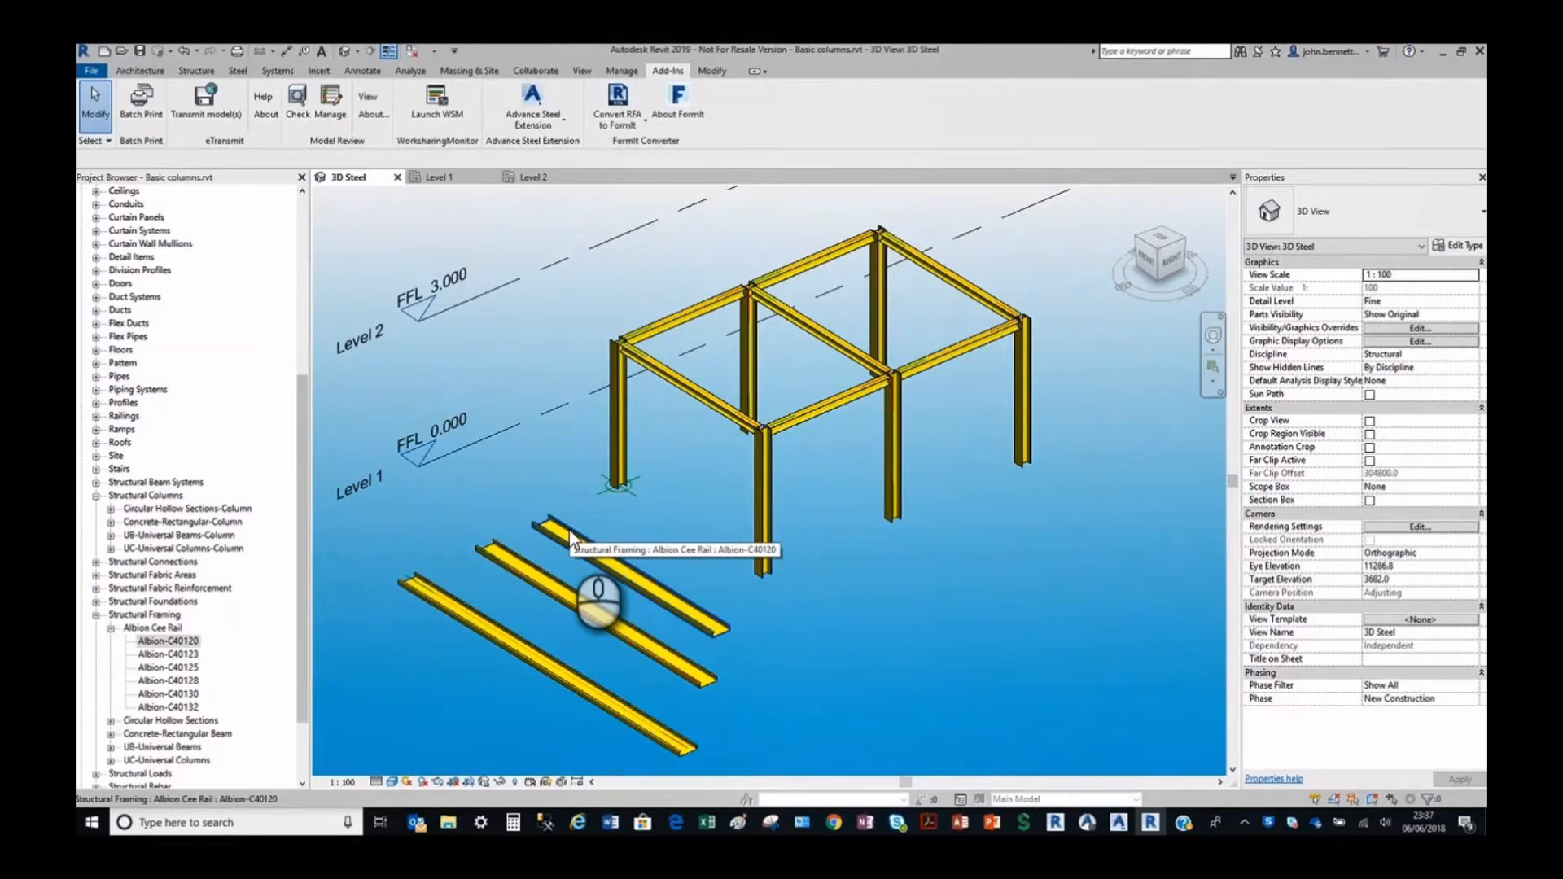
click(926, 823)
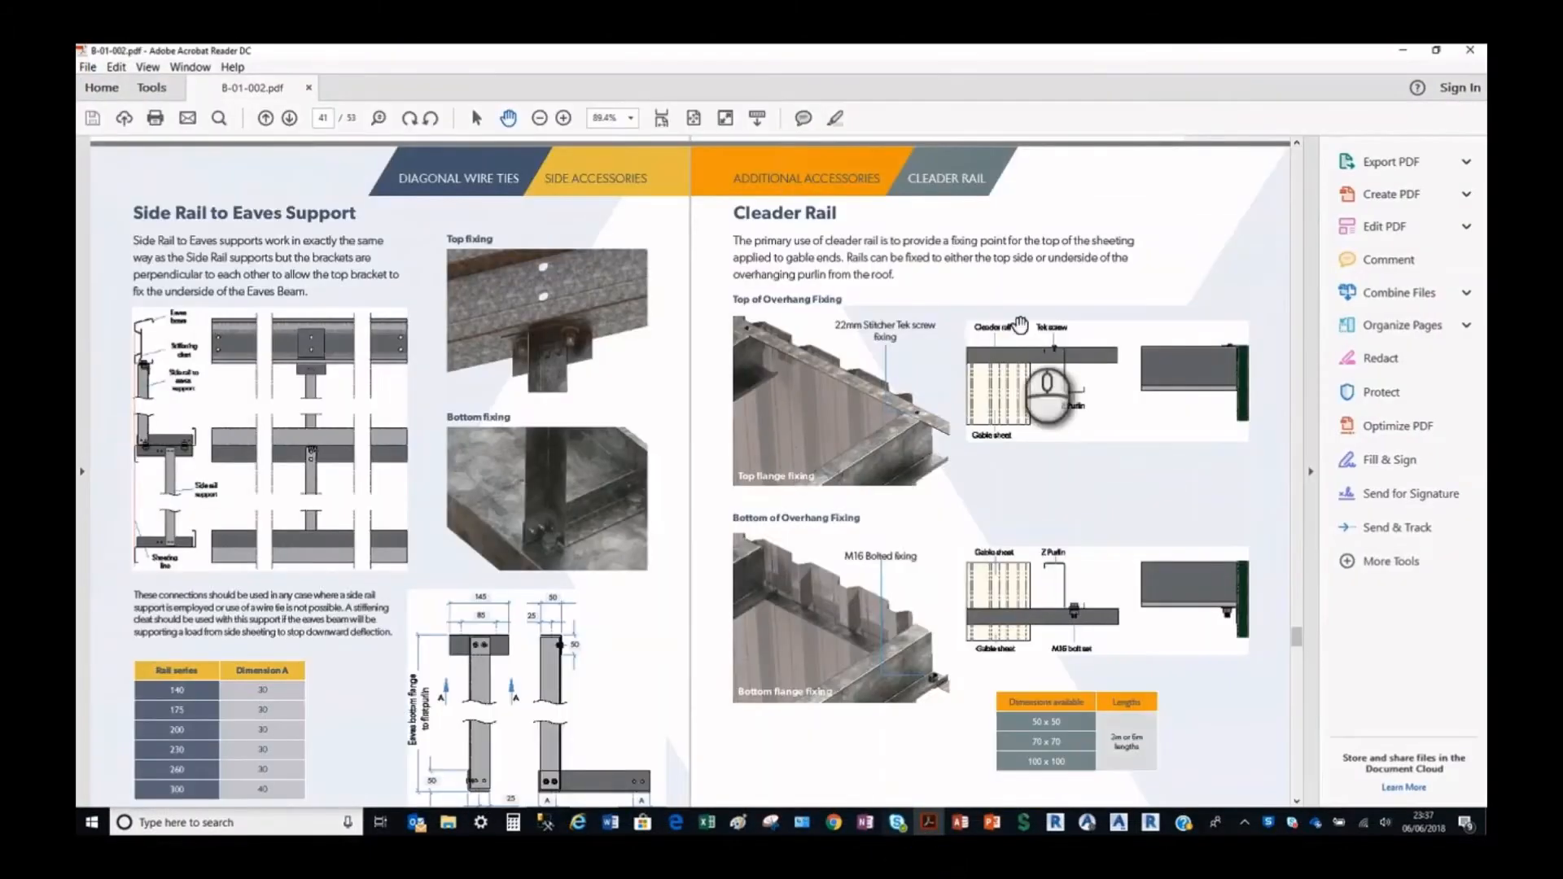
click(1404, 52)
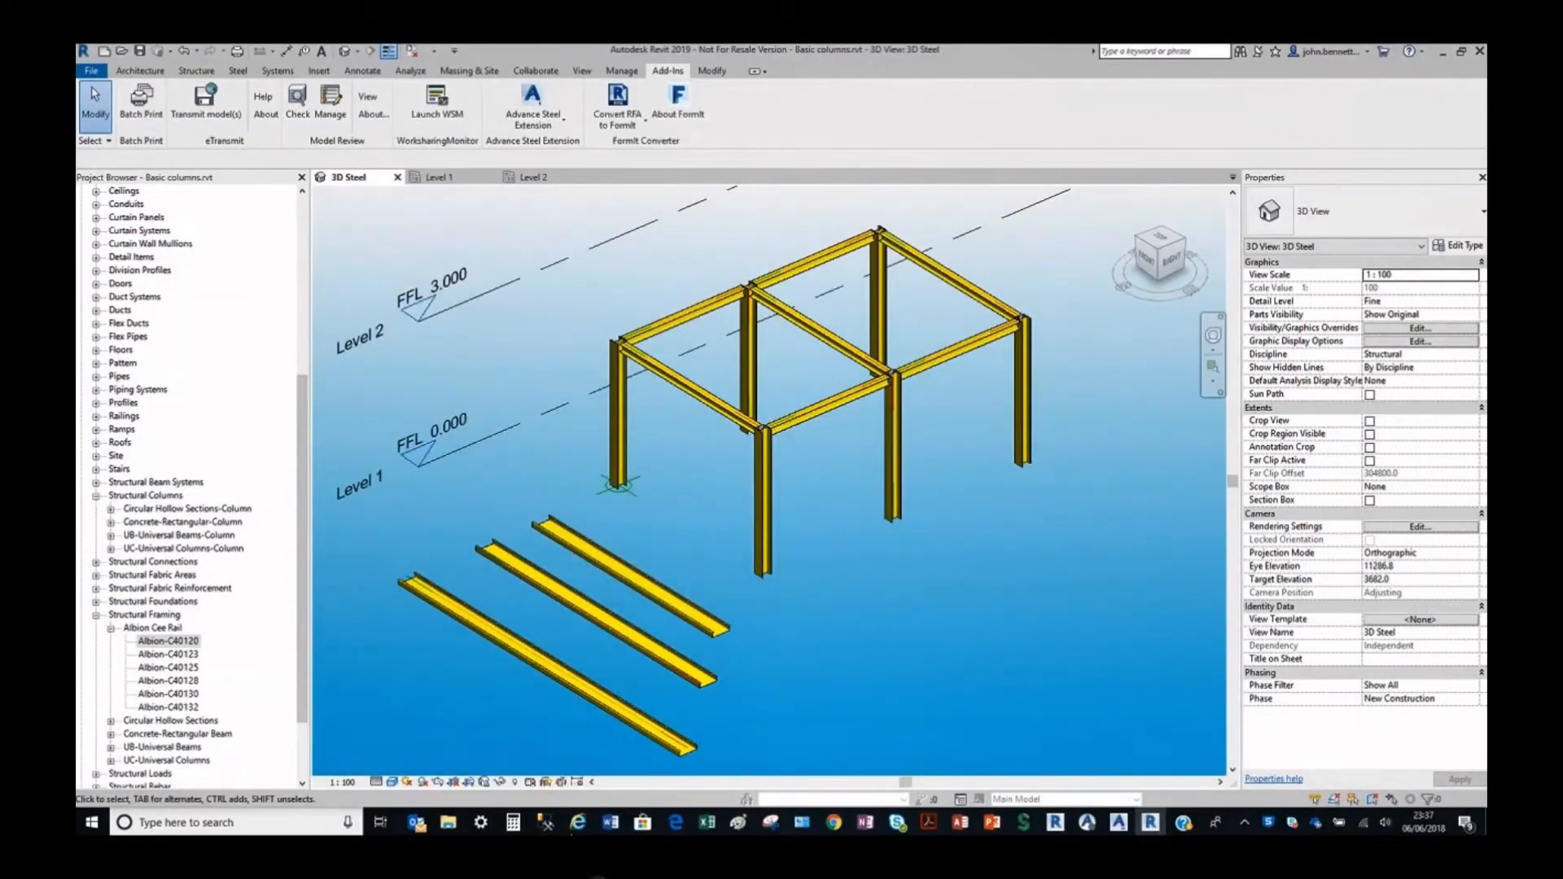
Switch to SQL Server Management Studio and look through the GTC_Material_Conversion table for the cold rolled material mapping.
click(537, 821)
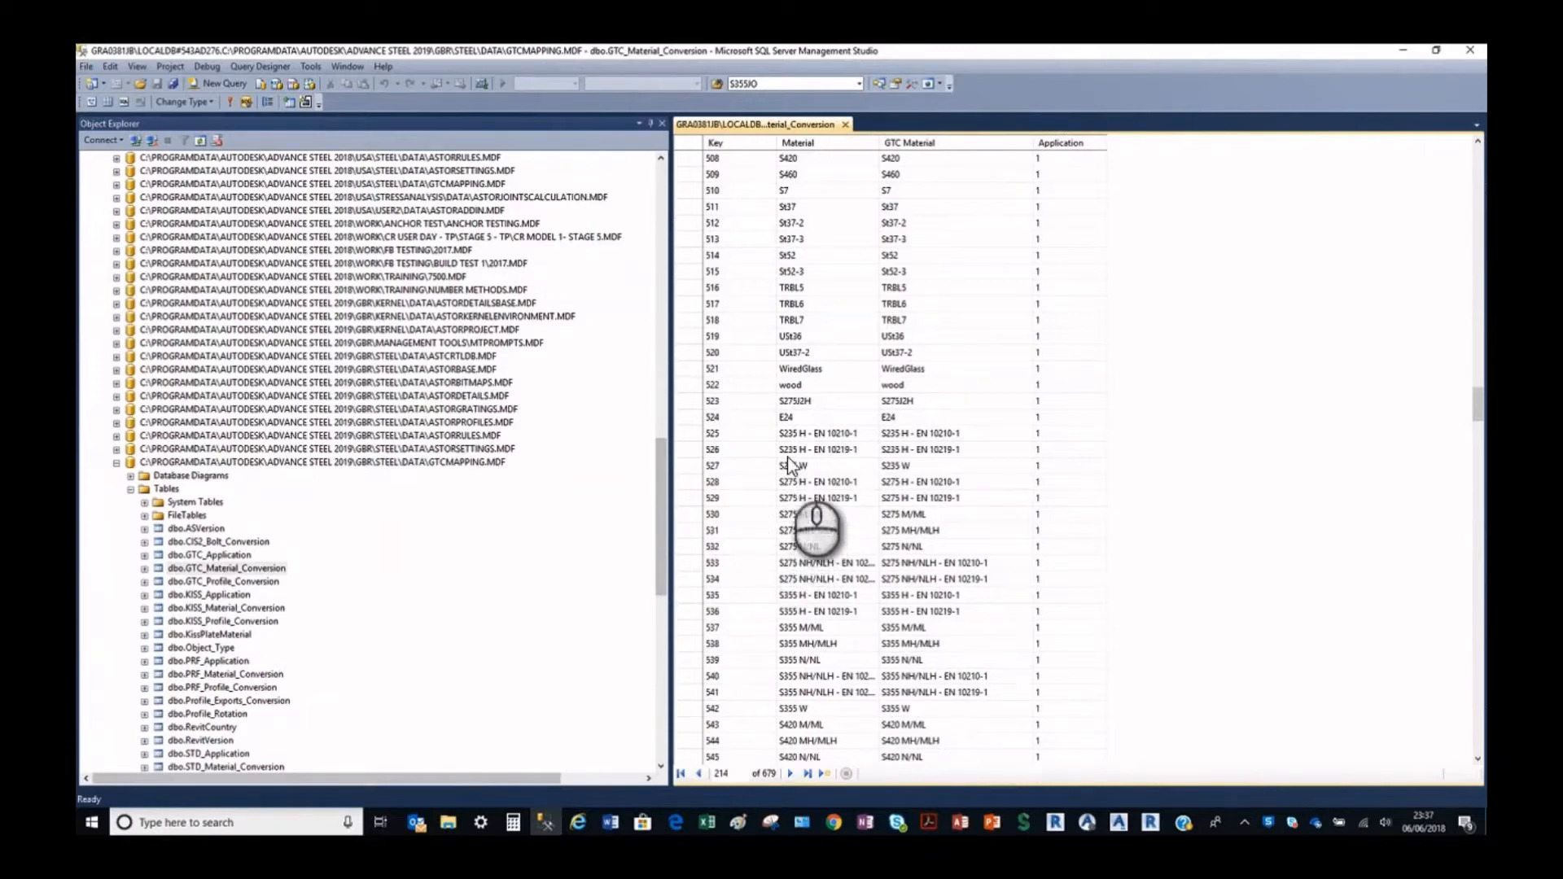
scroll(779, 444, up, 2)
scroll(779, 437, up, 5)
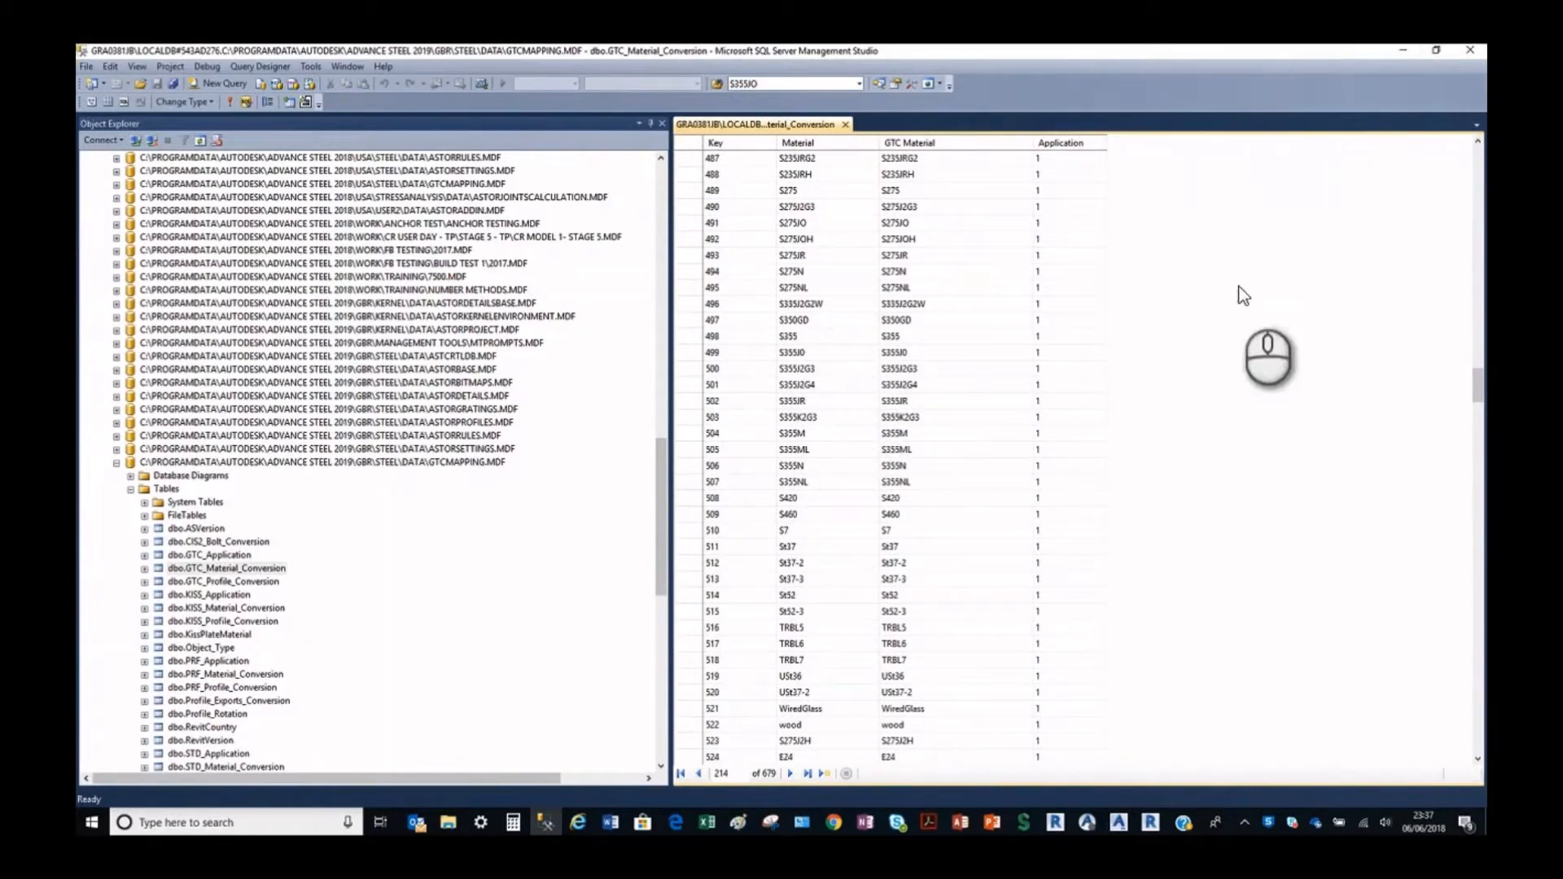
click(822, 773)
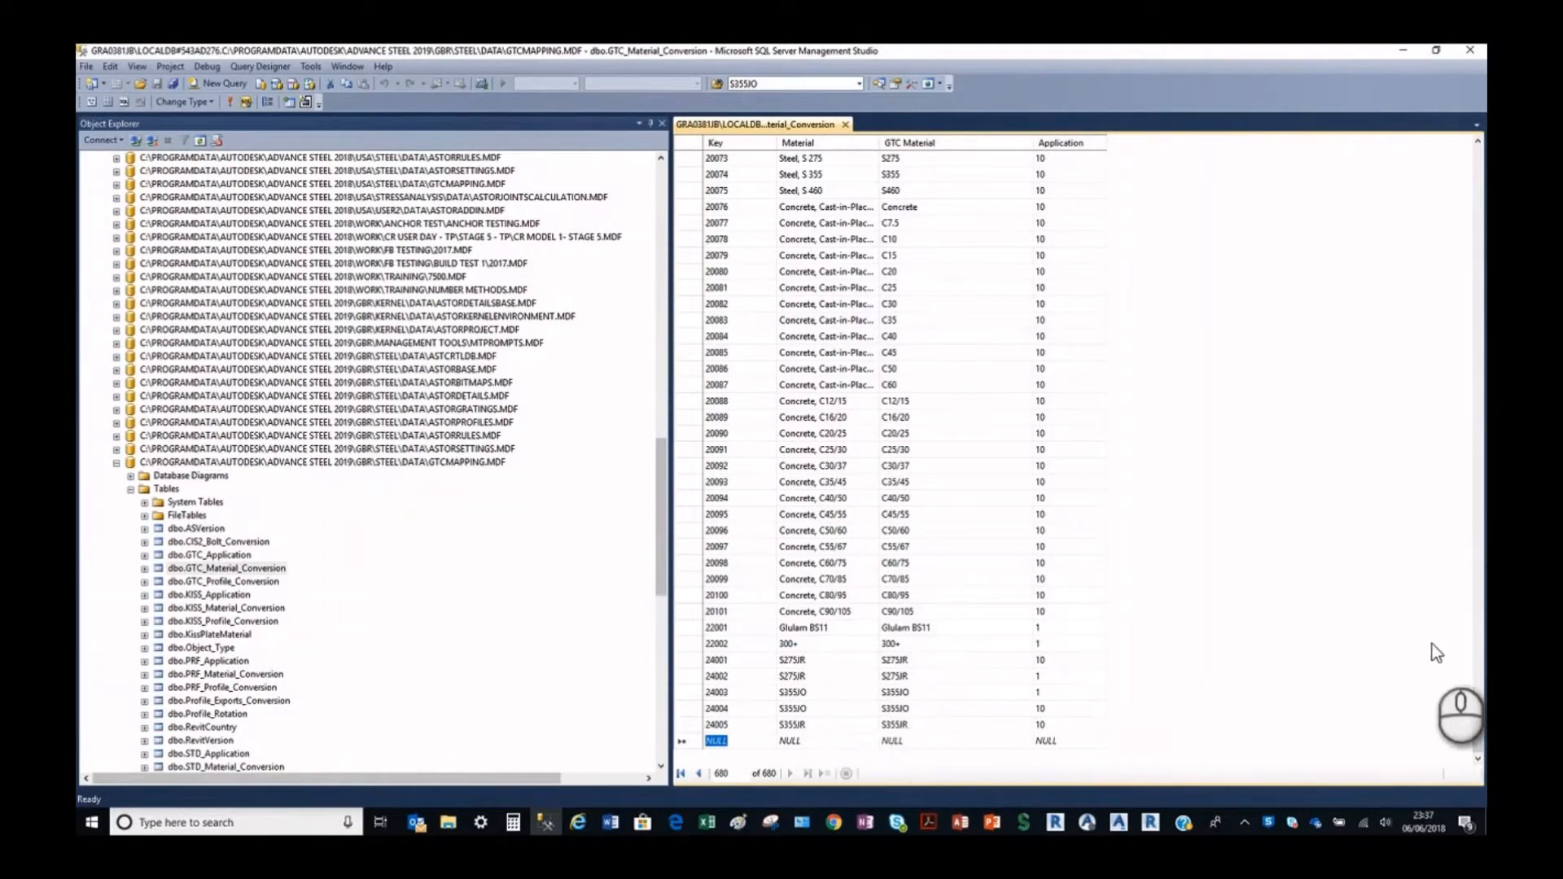
drag(1480, 733, 1480, 566)
drag(1483, 482, 1445, 403)
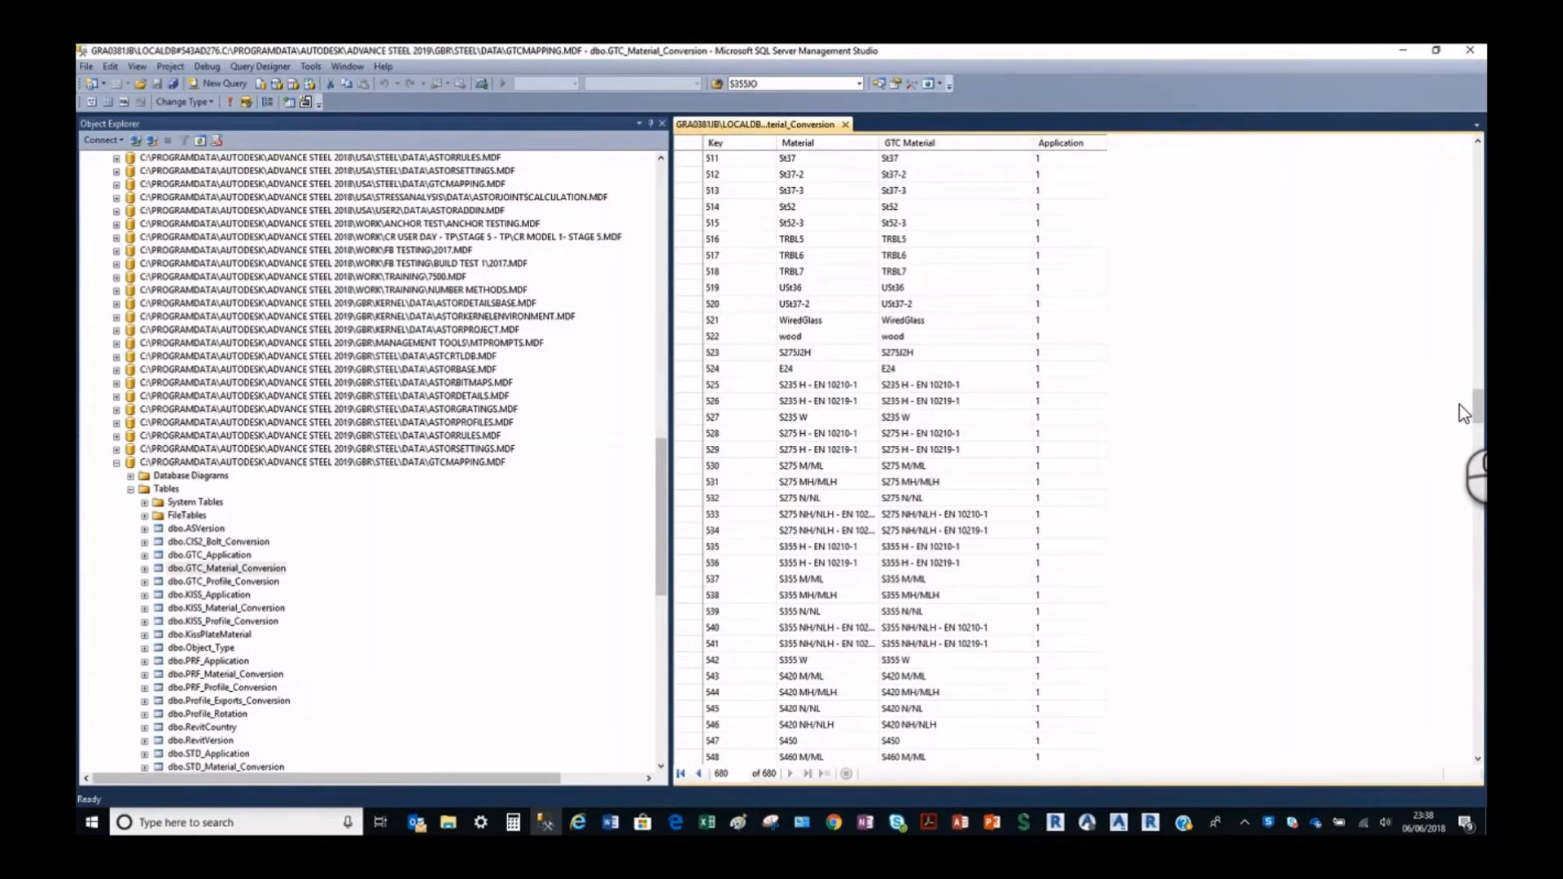
drag(1478, 405, 1480, 351)
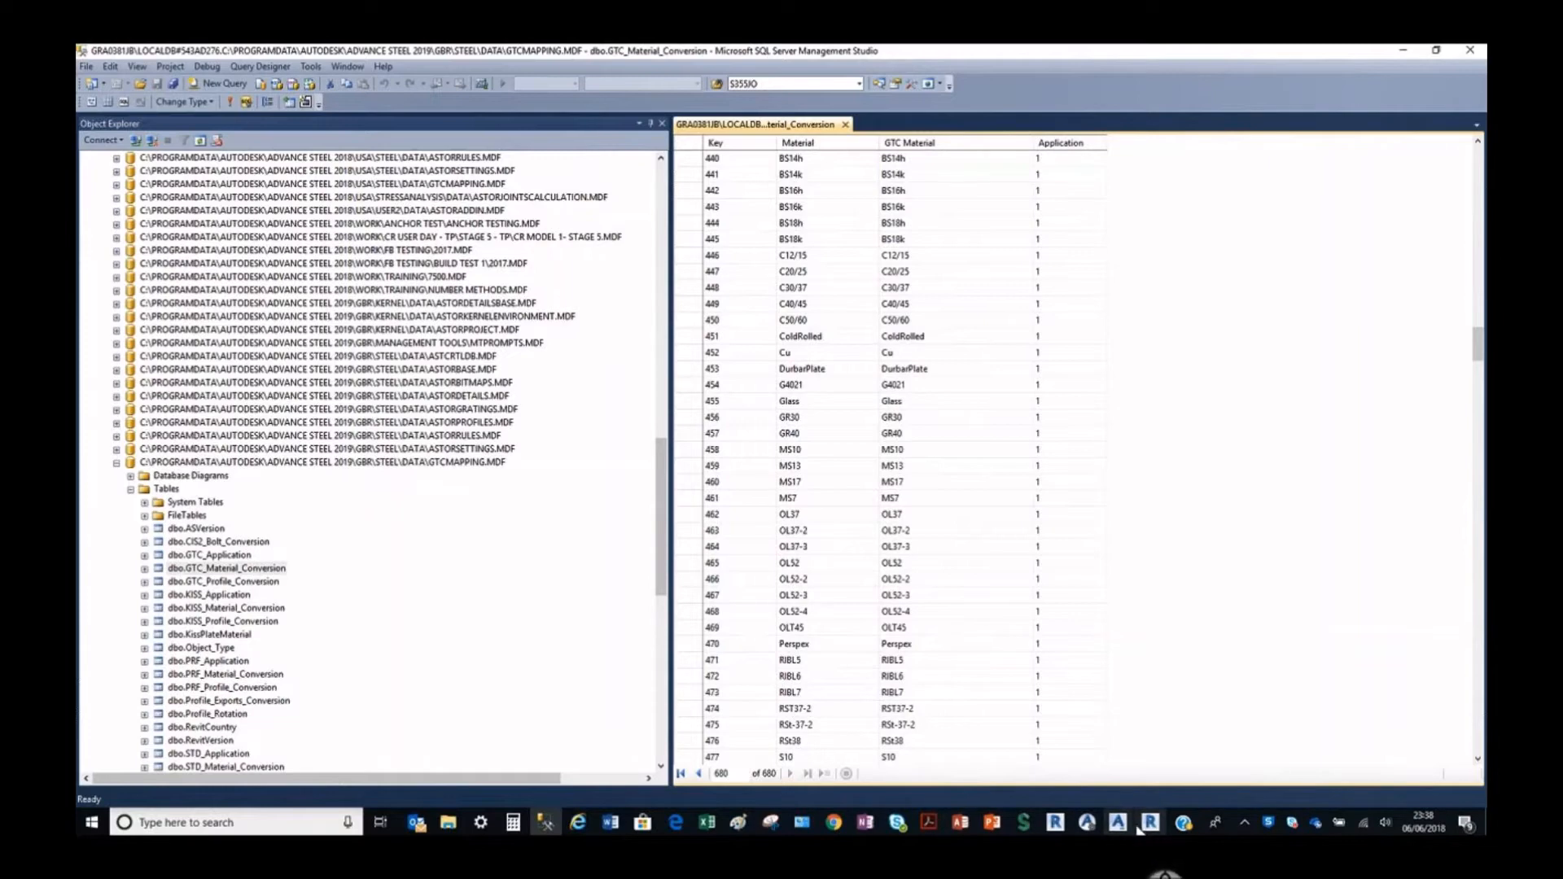
Switch to Revit, search the project materials for "cold" and select the ColdRolled material to view its graphics settings.
mouse_move(1120, 827)
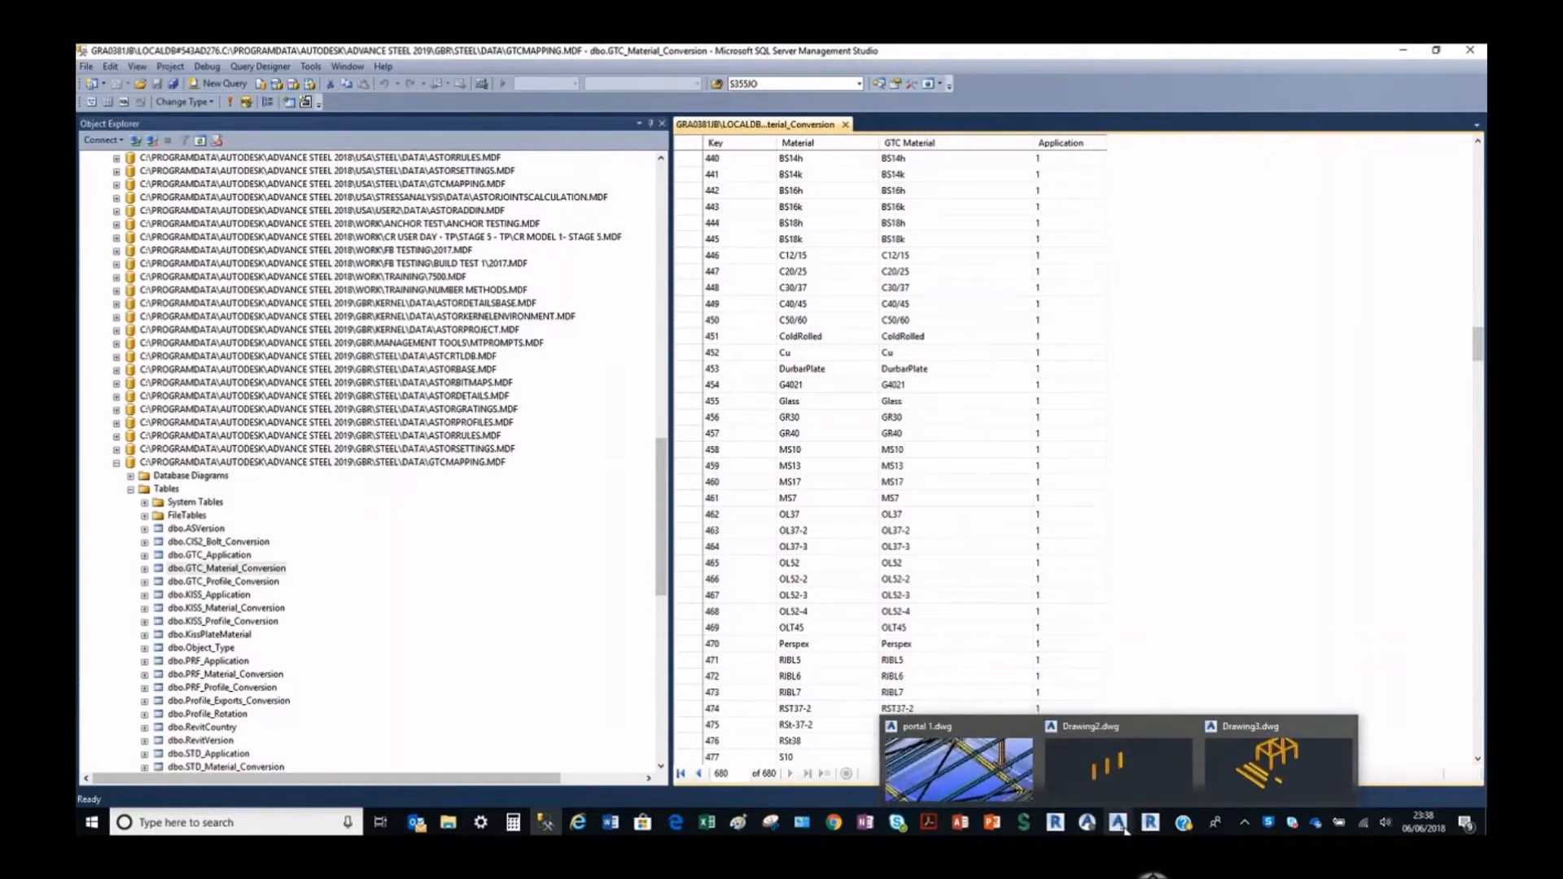
click(1150, 823)
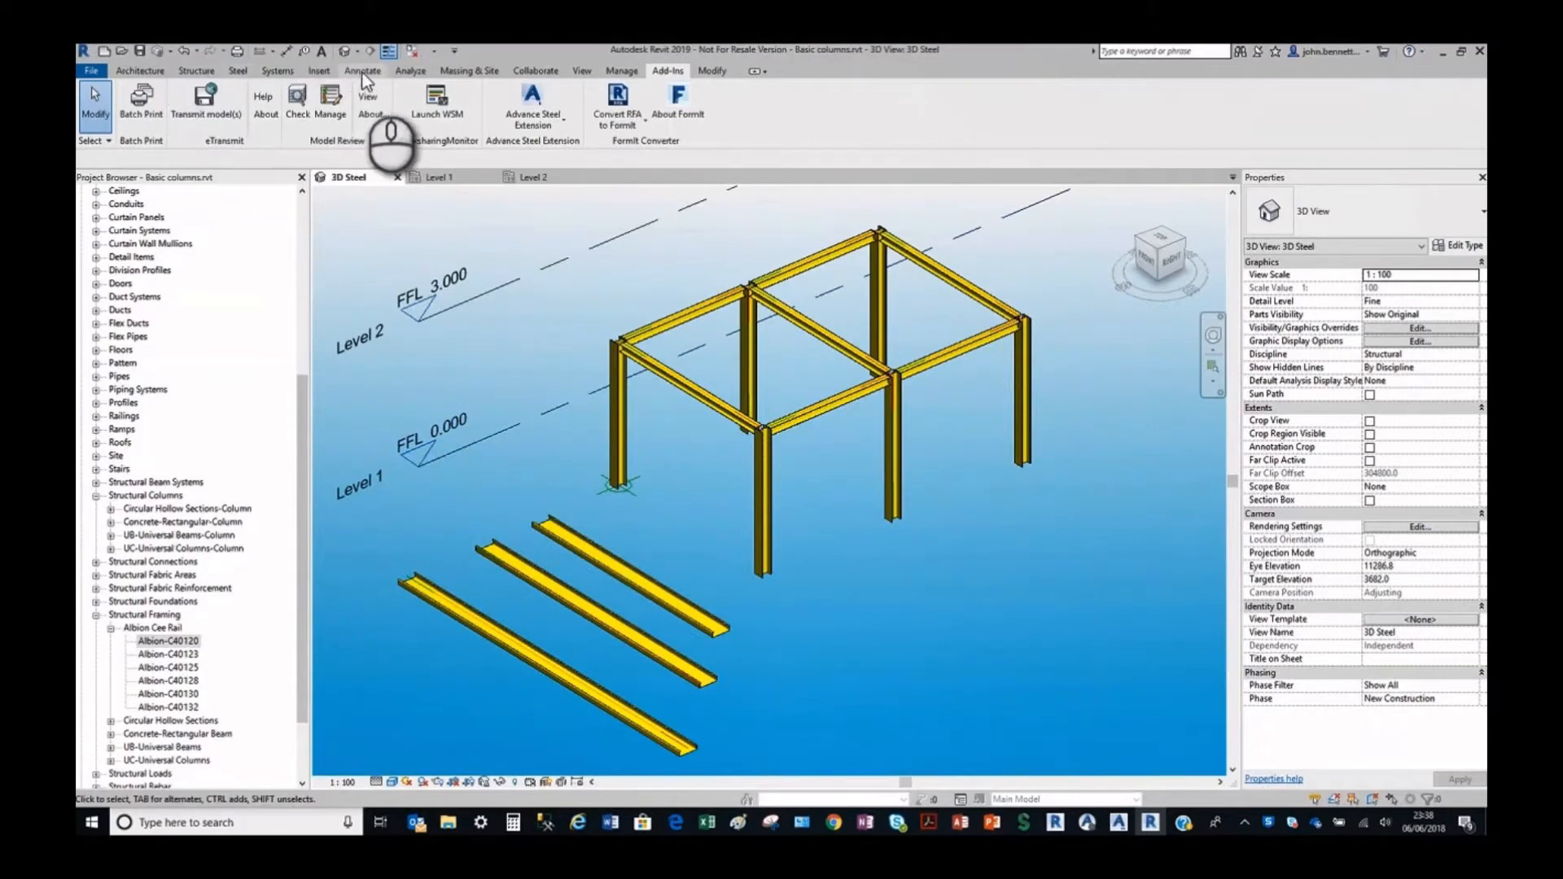
click(620, 70)
click(137, 102)
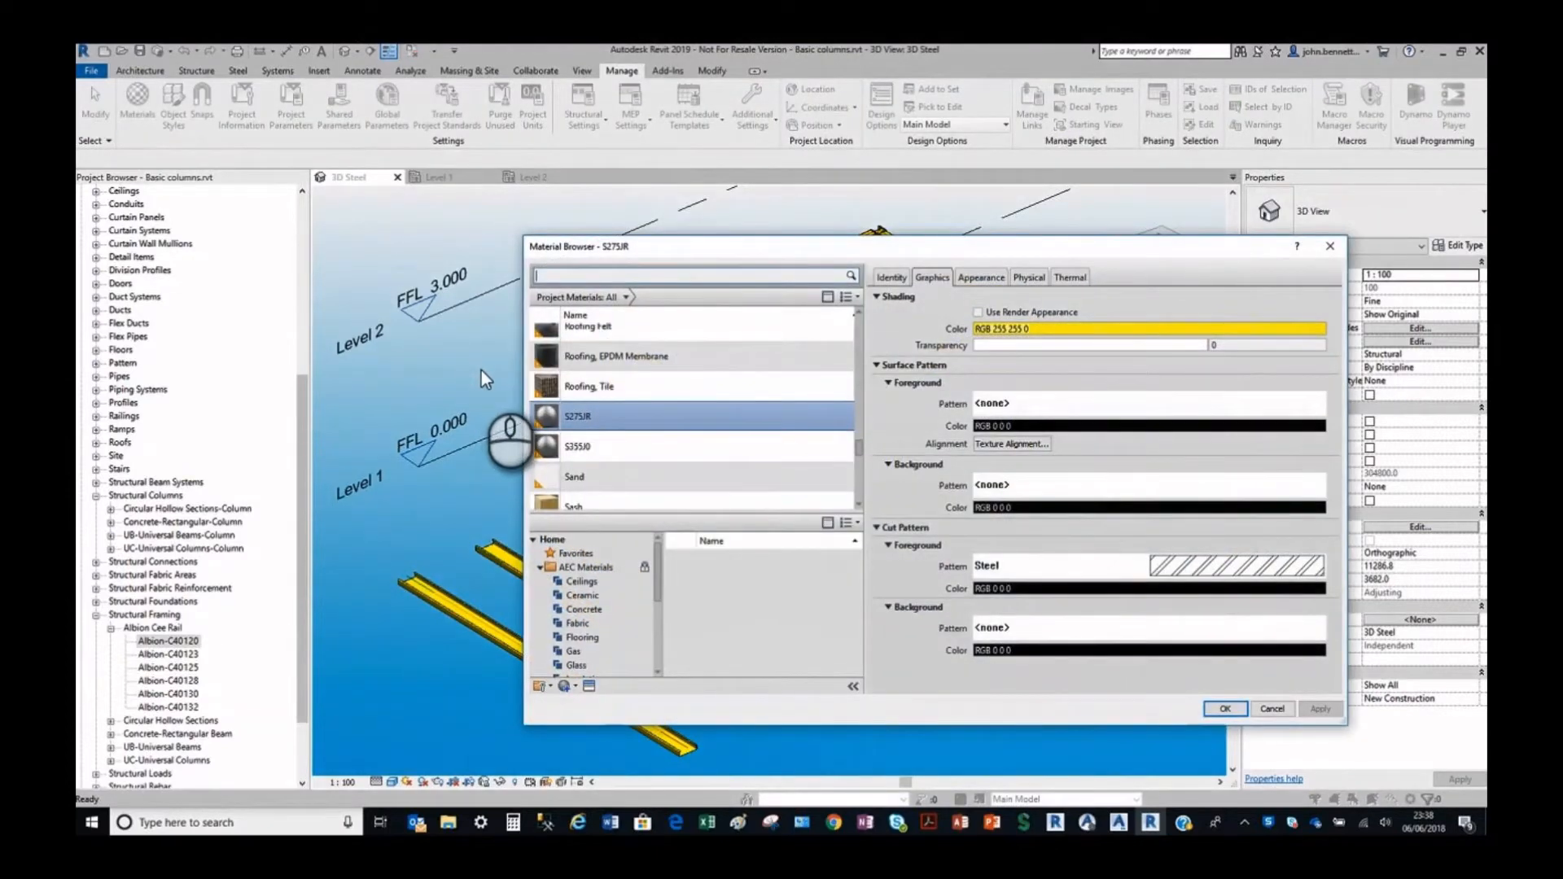
click(549, 277)
text(cold)
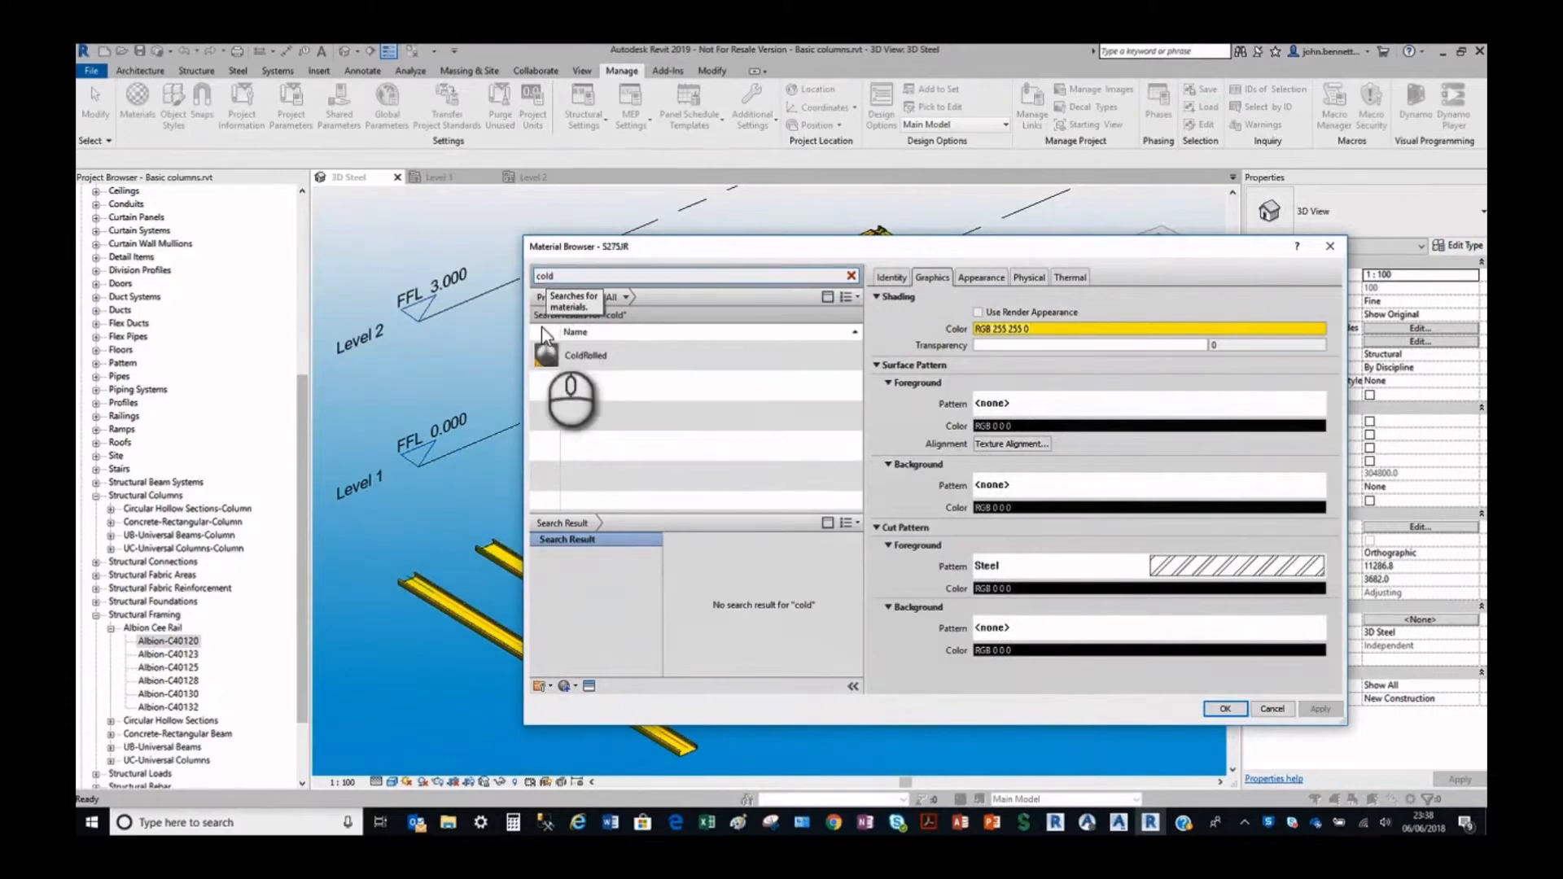
click(577, 360)
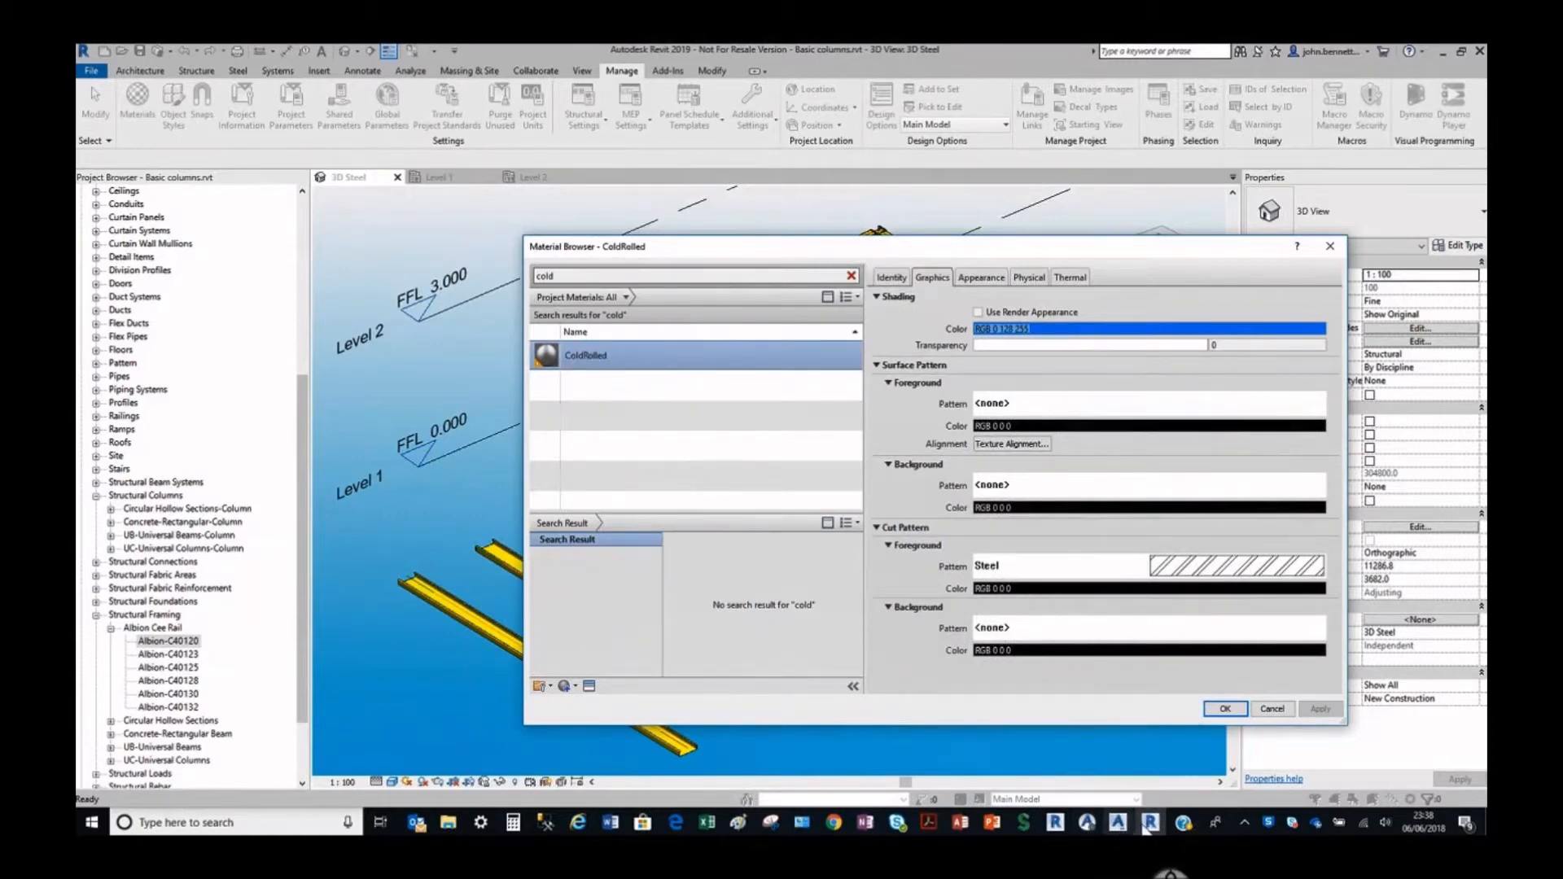
Switch to Advance Steel's portal 1.dwg, recheck the roof purlin's material name, and close its properties.
mouse_move(1120, 826)
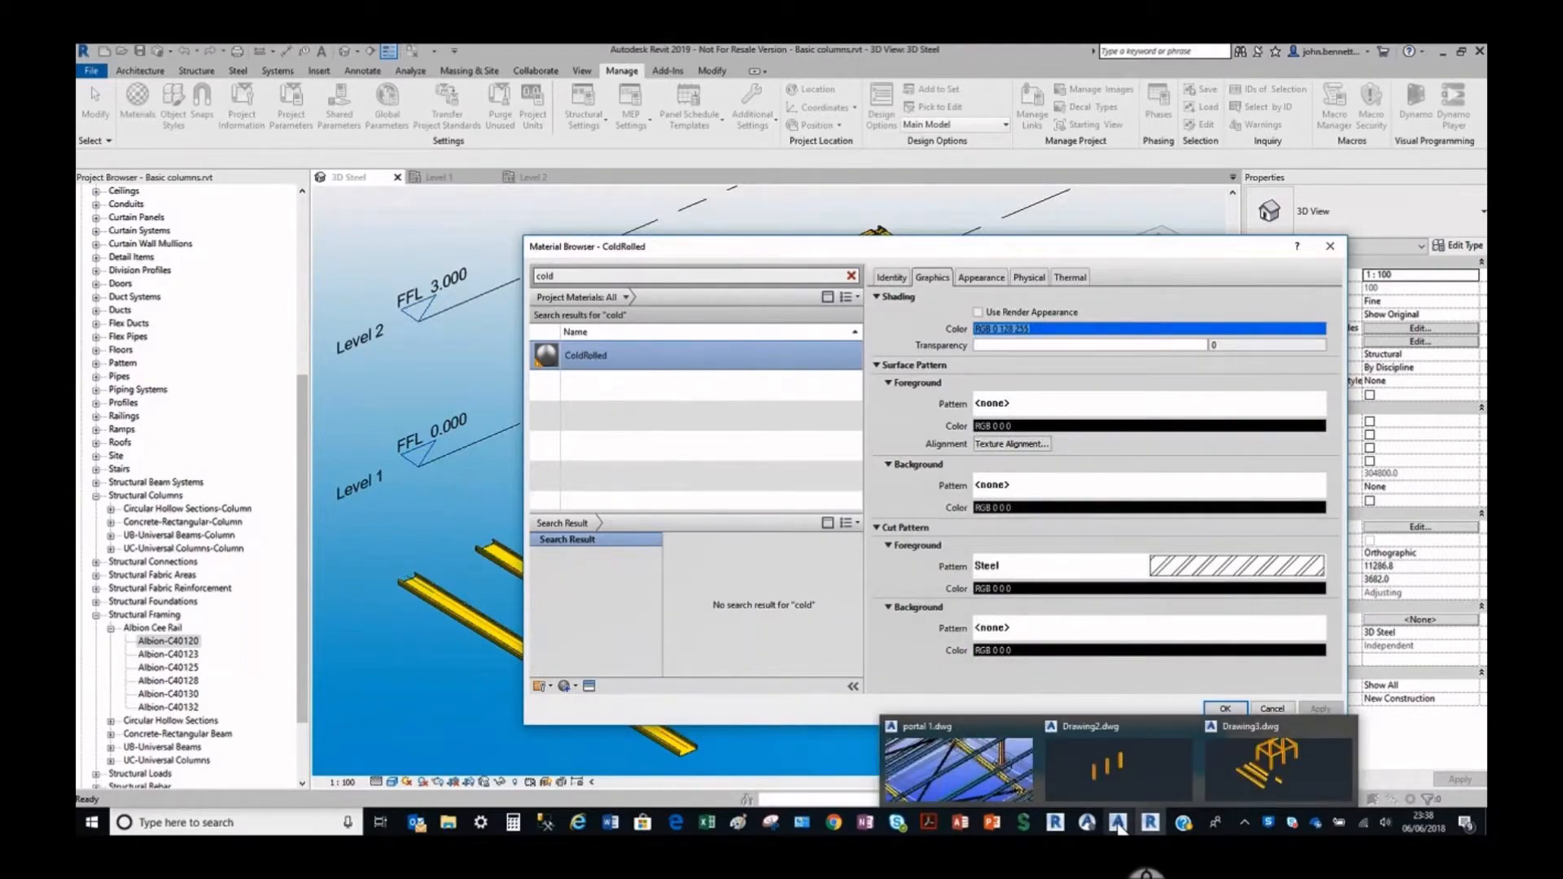
click(990, 784)
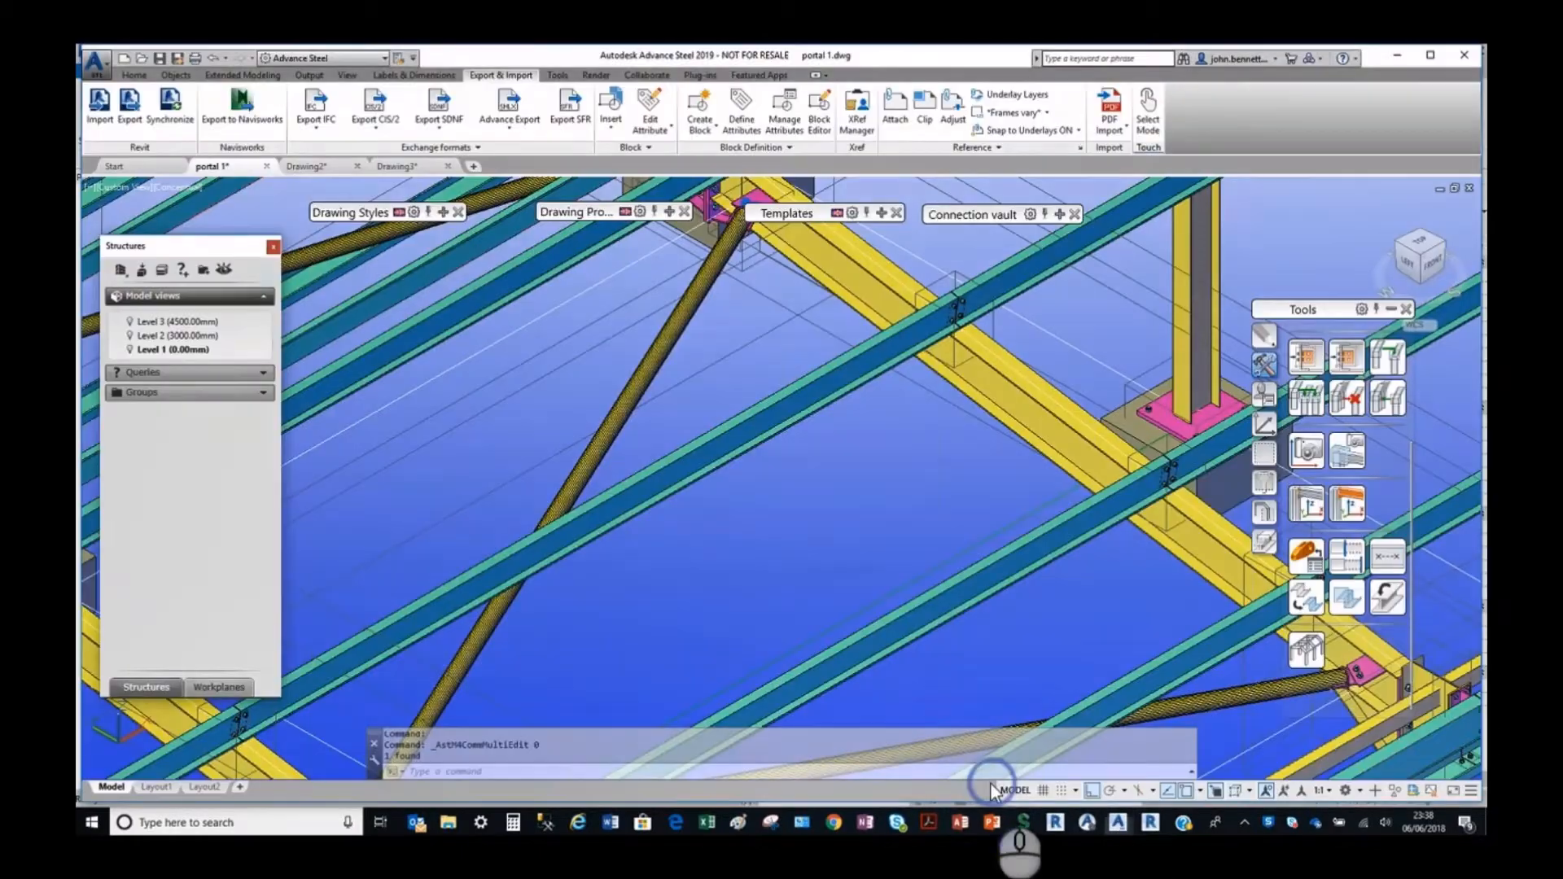
click(782, 394)
right_click(732, 371)
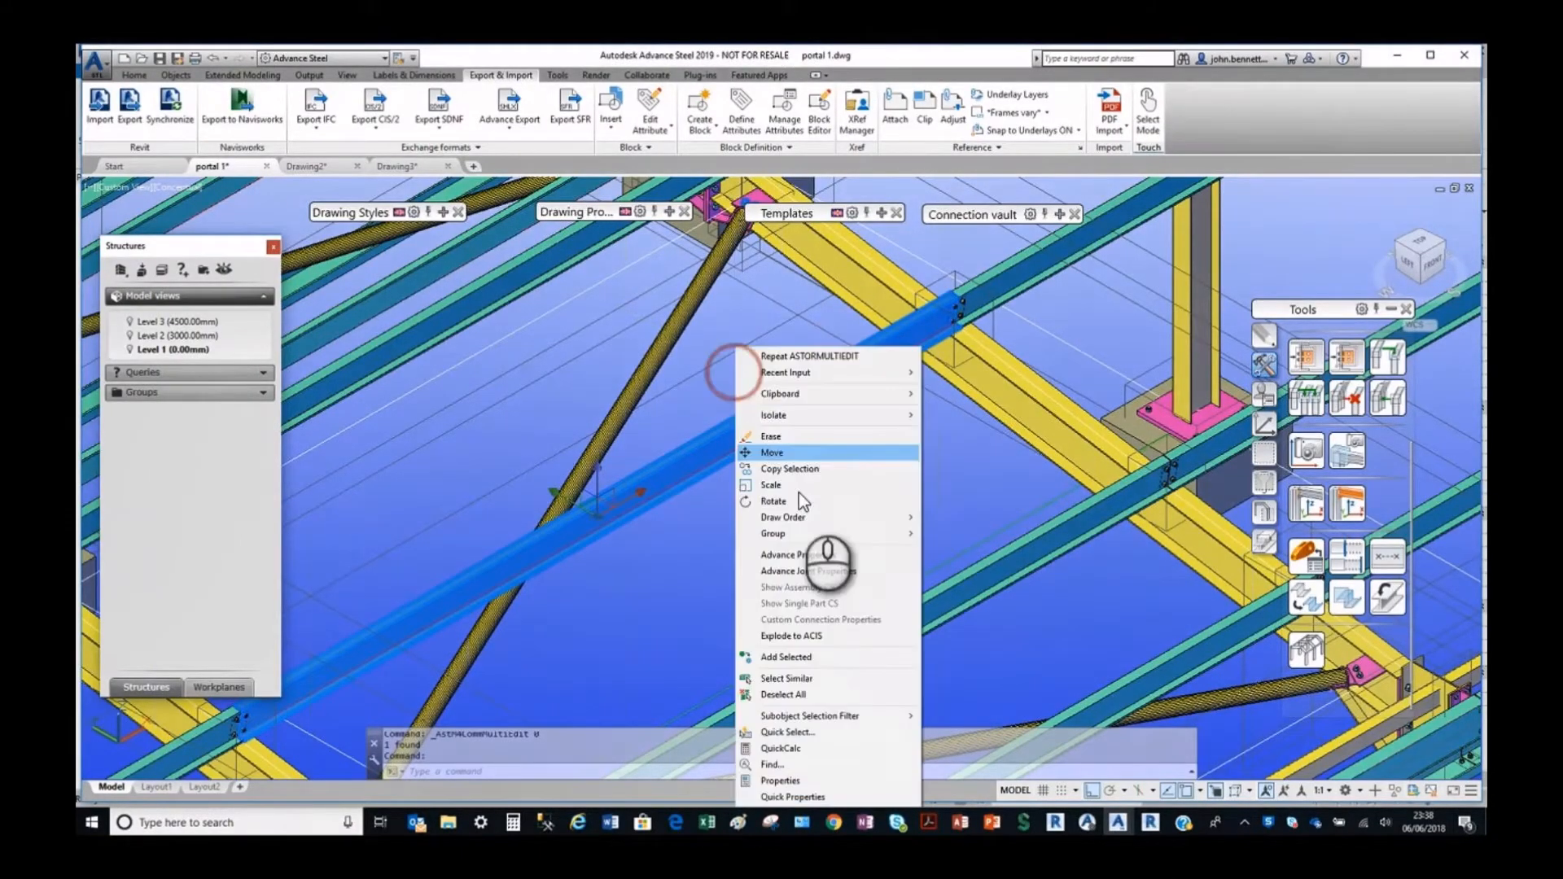
click(814, 557)
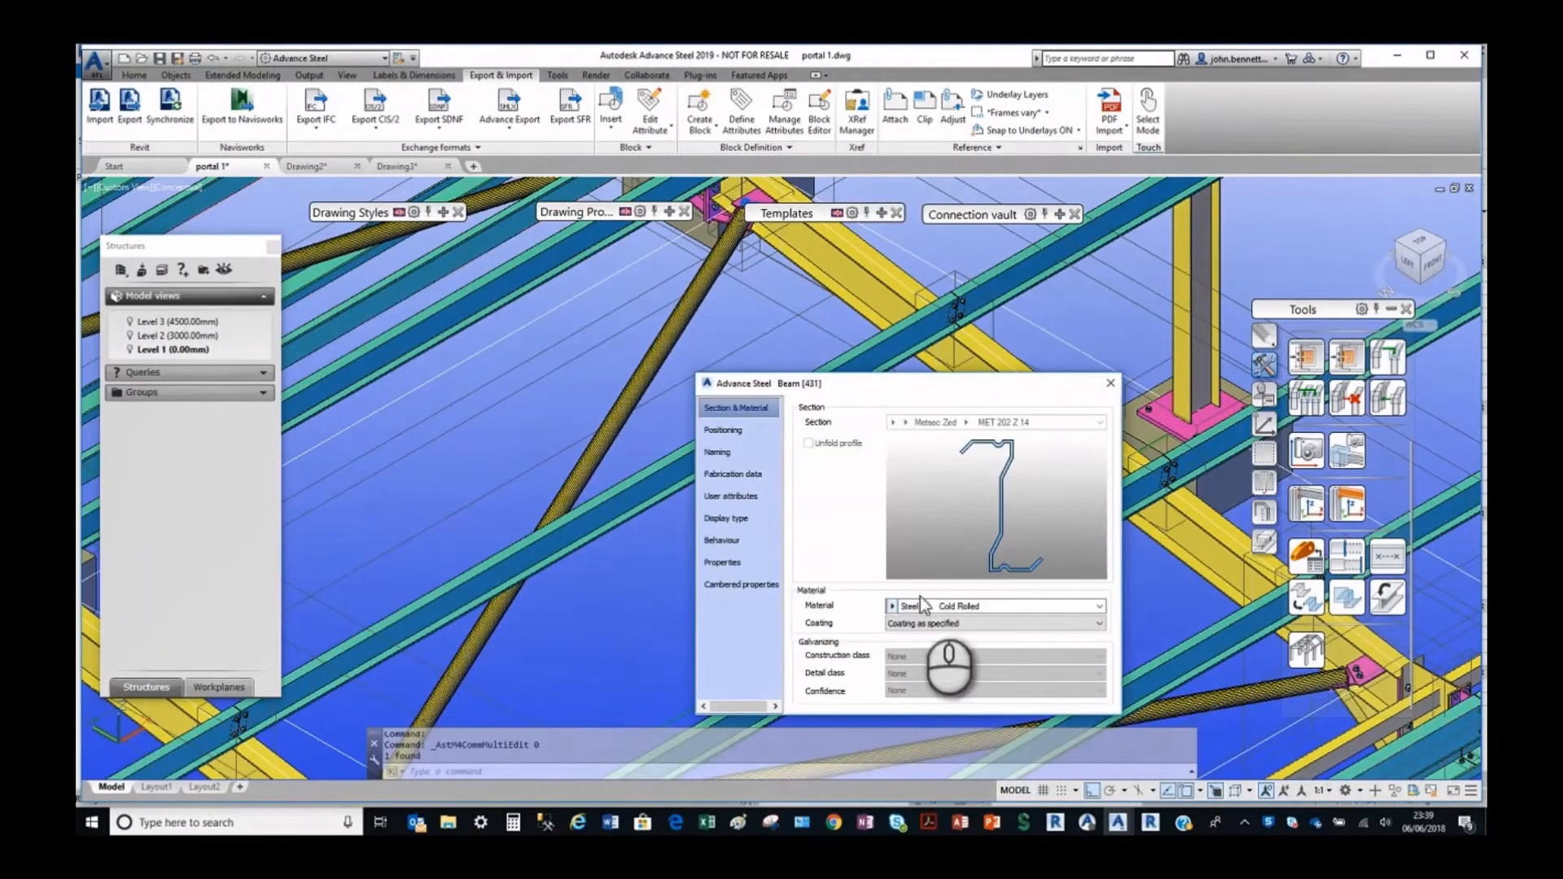
click(951, 607)
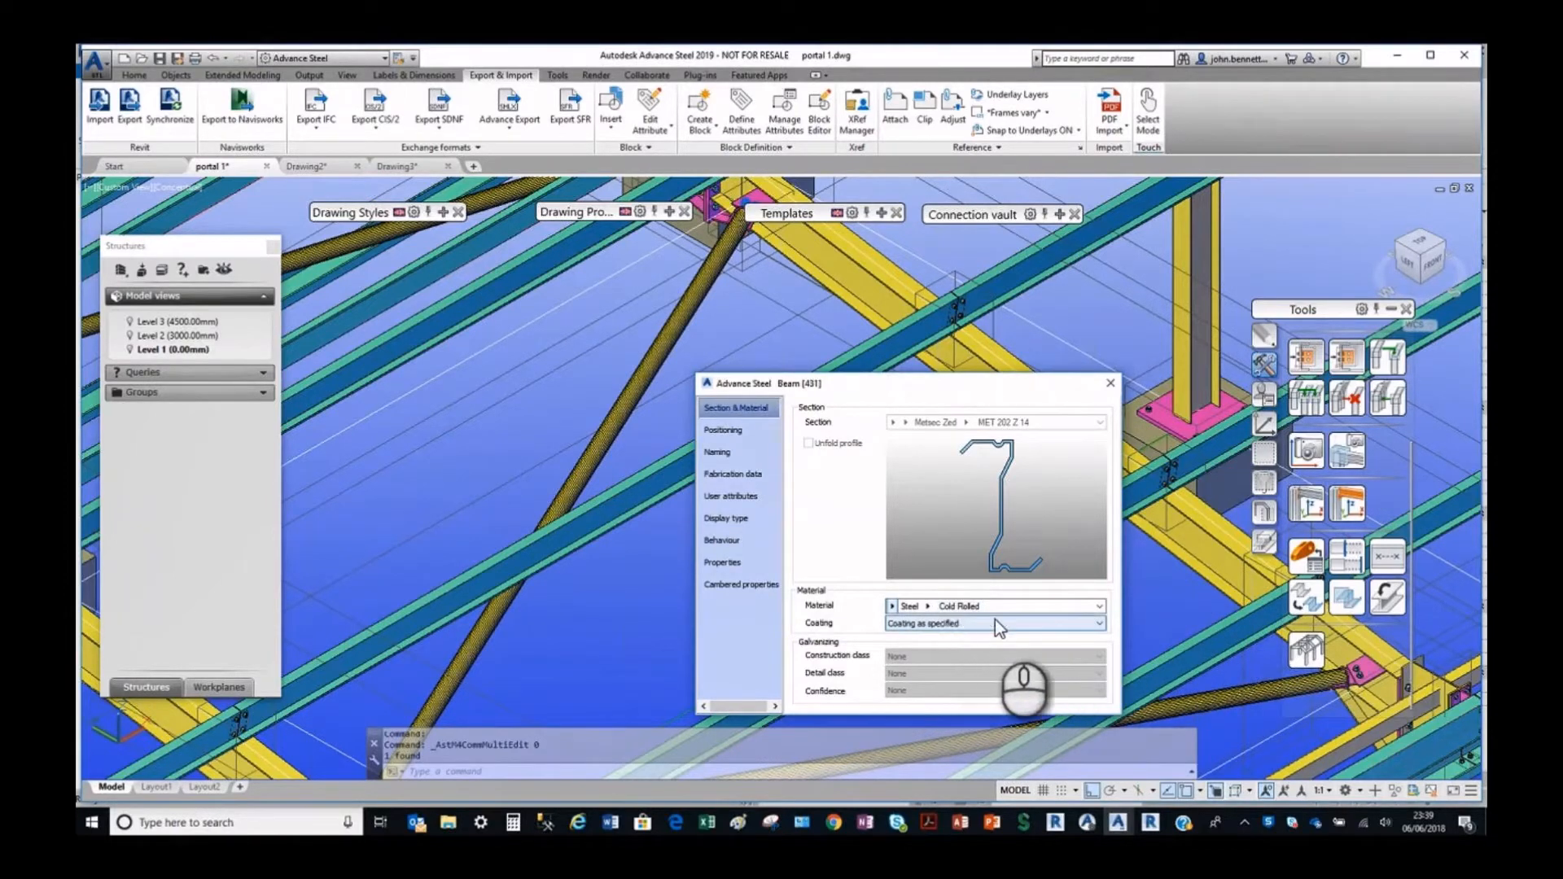
click(1110, 385)
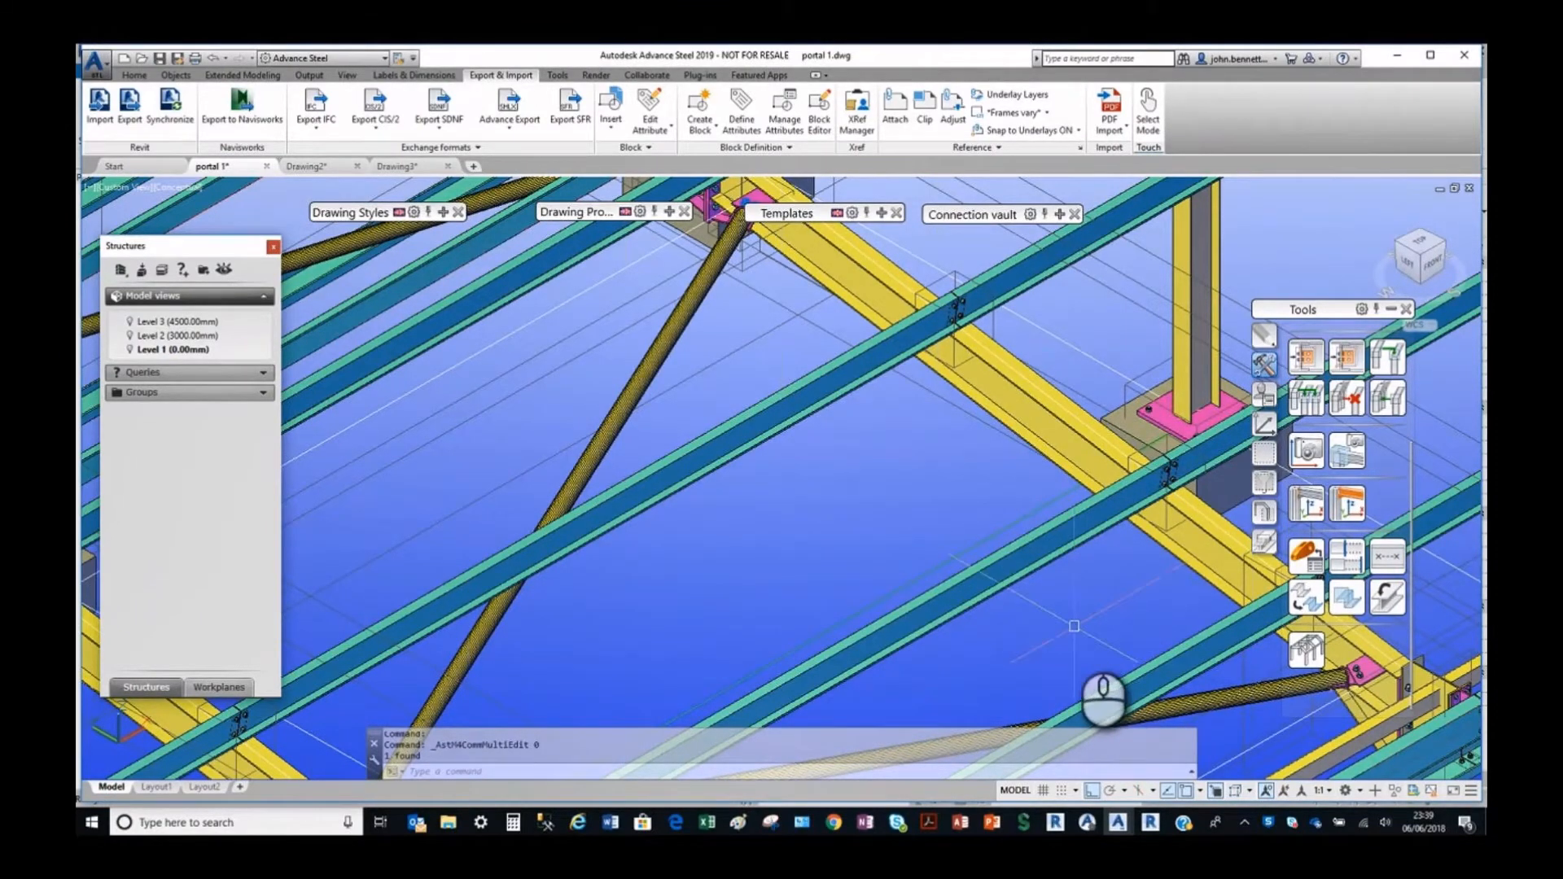
Check the ColdRolled entry in the Material table of Advance Steel Management Tools, close the tool, and accept Revit's Material Browser.
mouse_move(1149, 827)
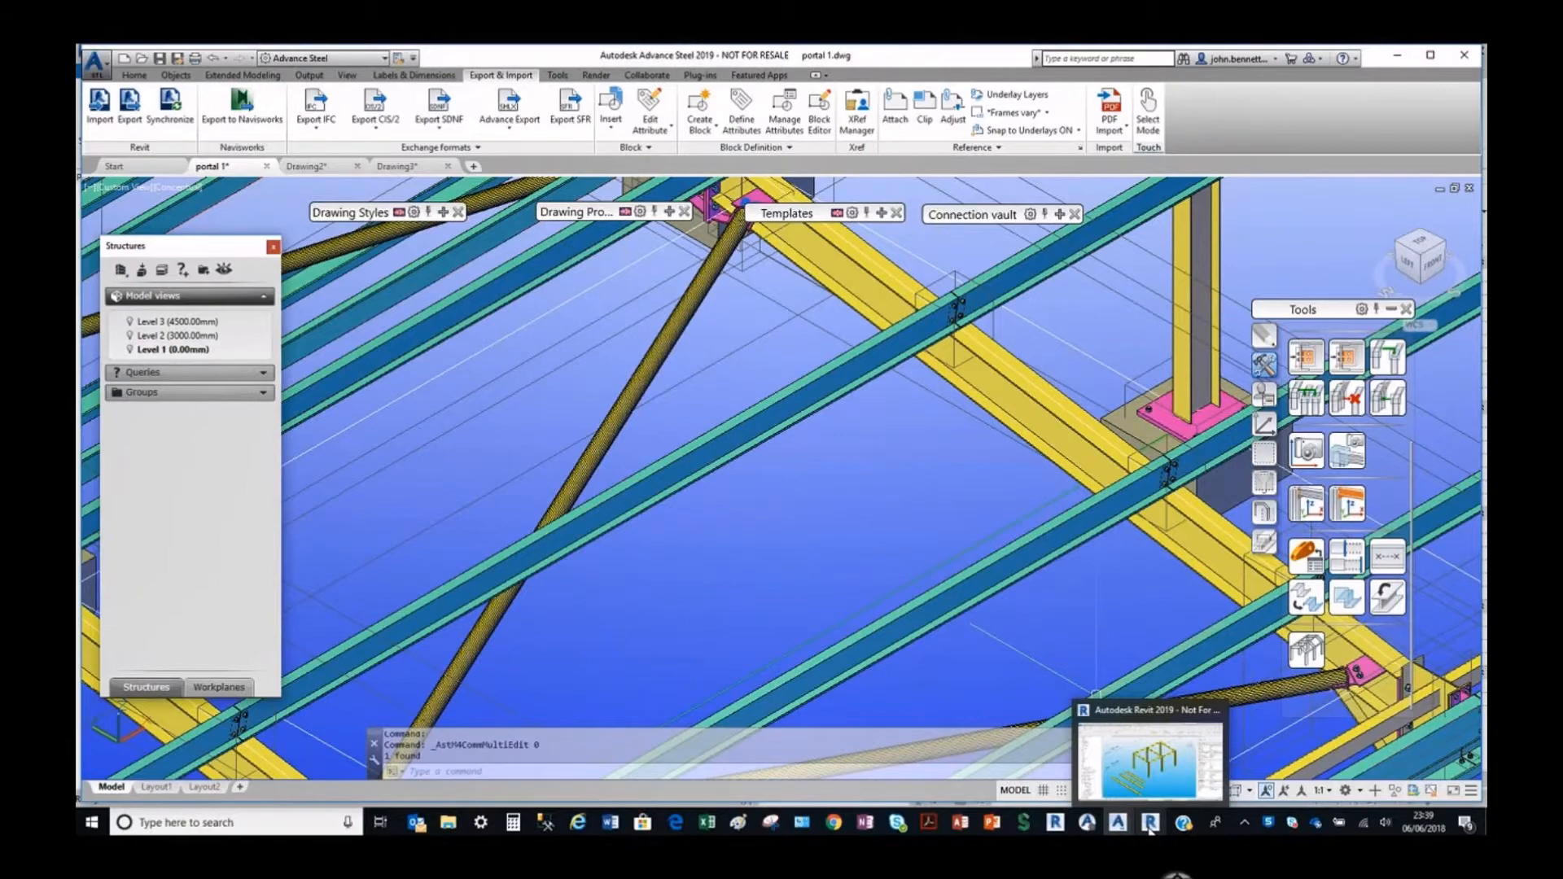
click(1150, 827)
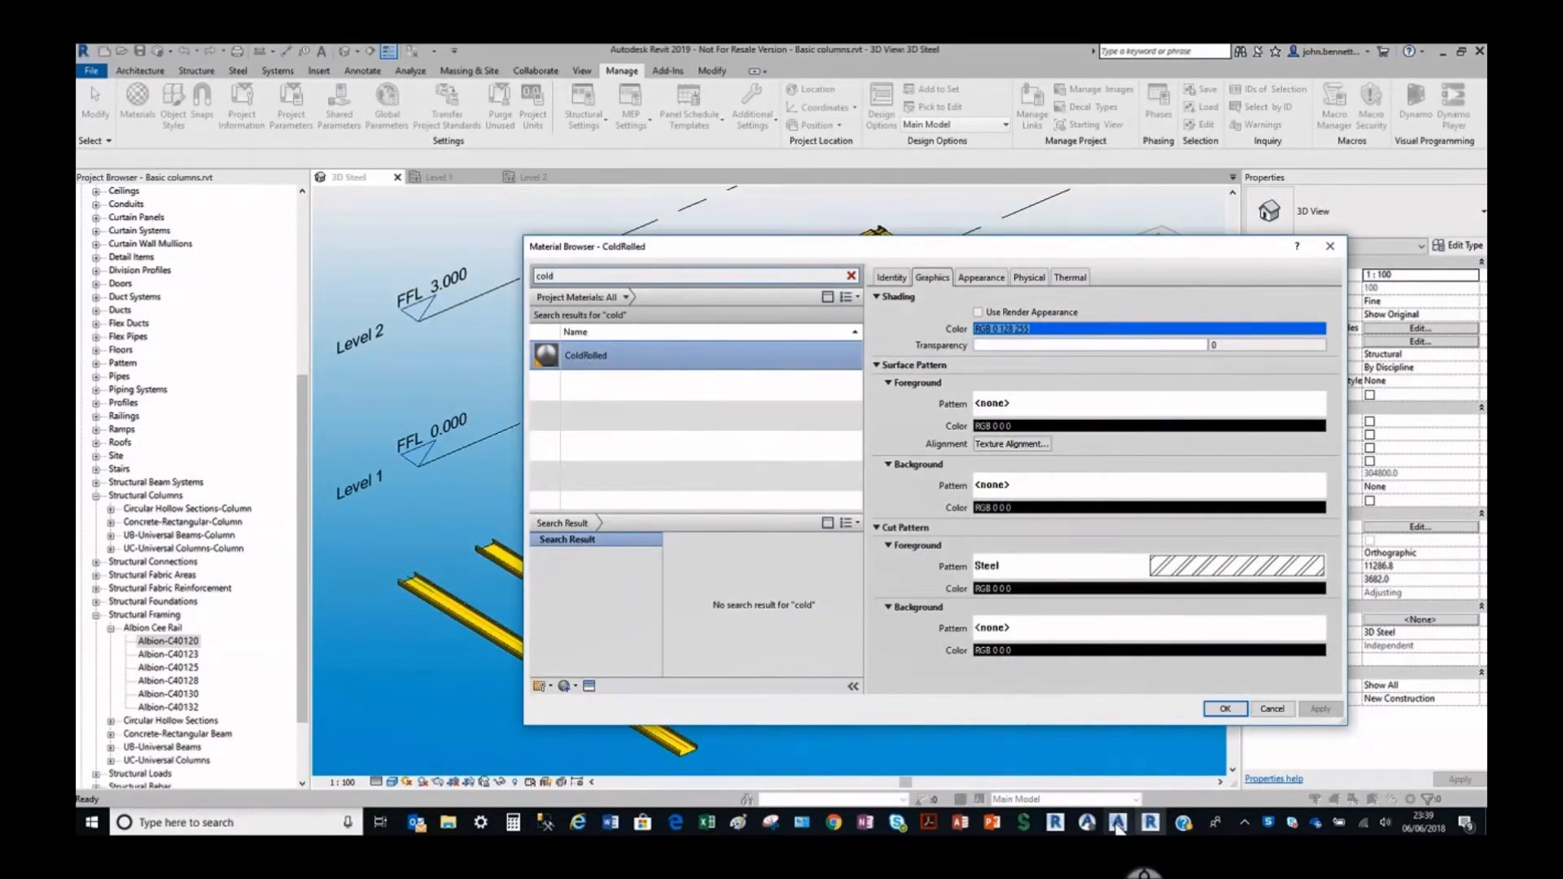
click(1088, 827)
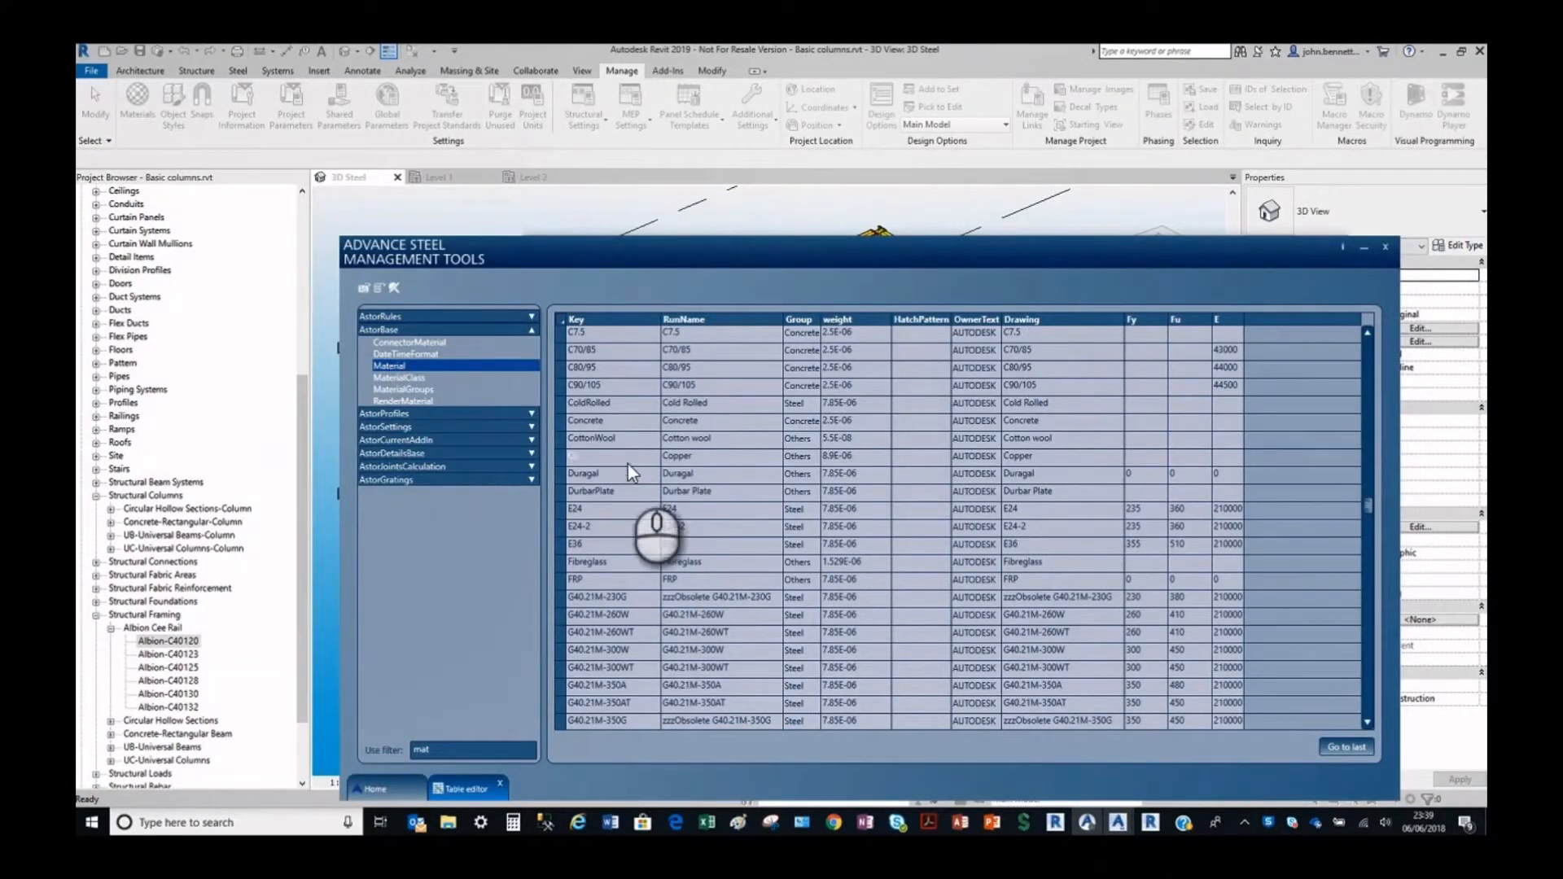
click(557, 403)
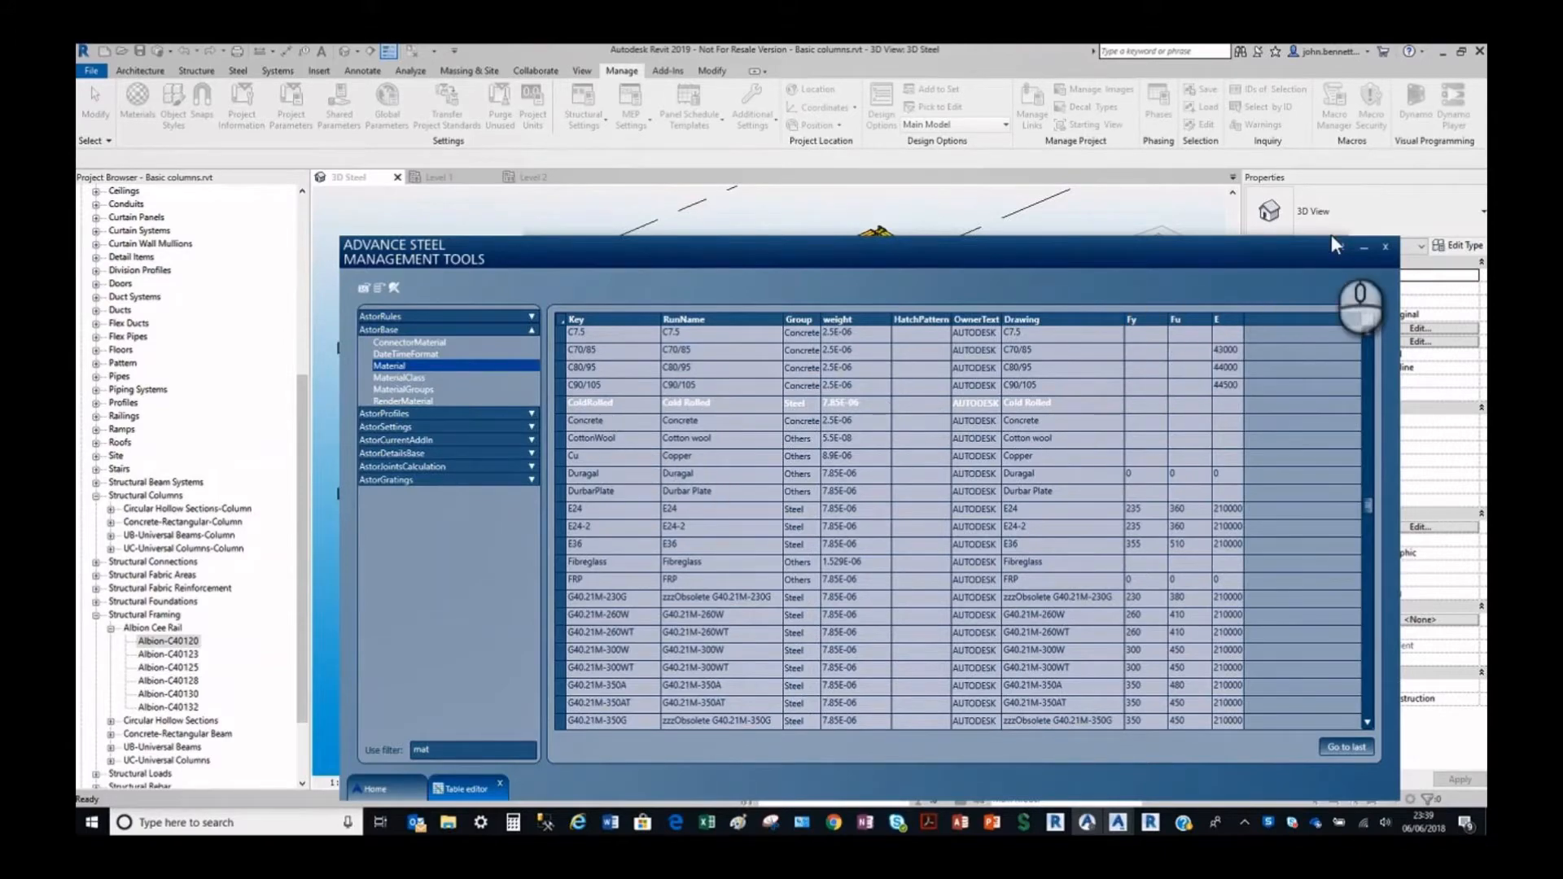
click(1385, 247)
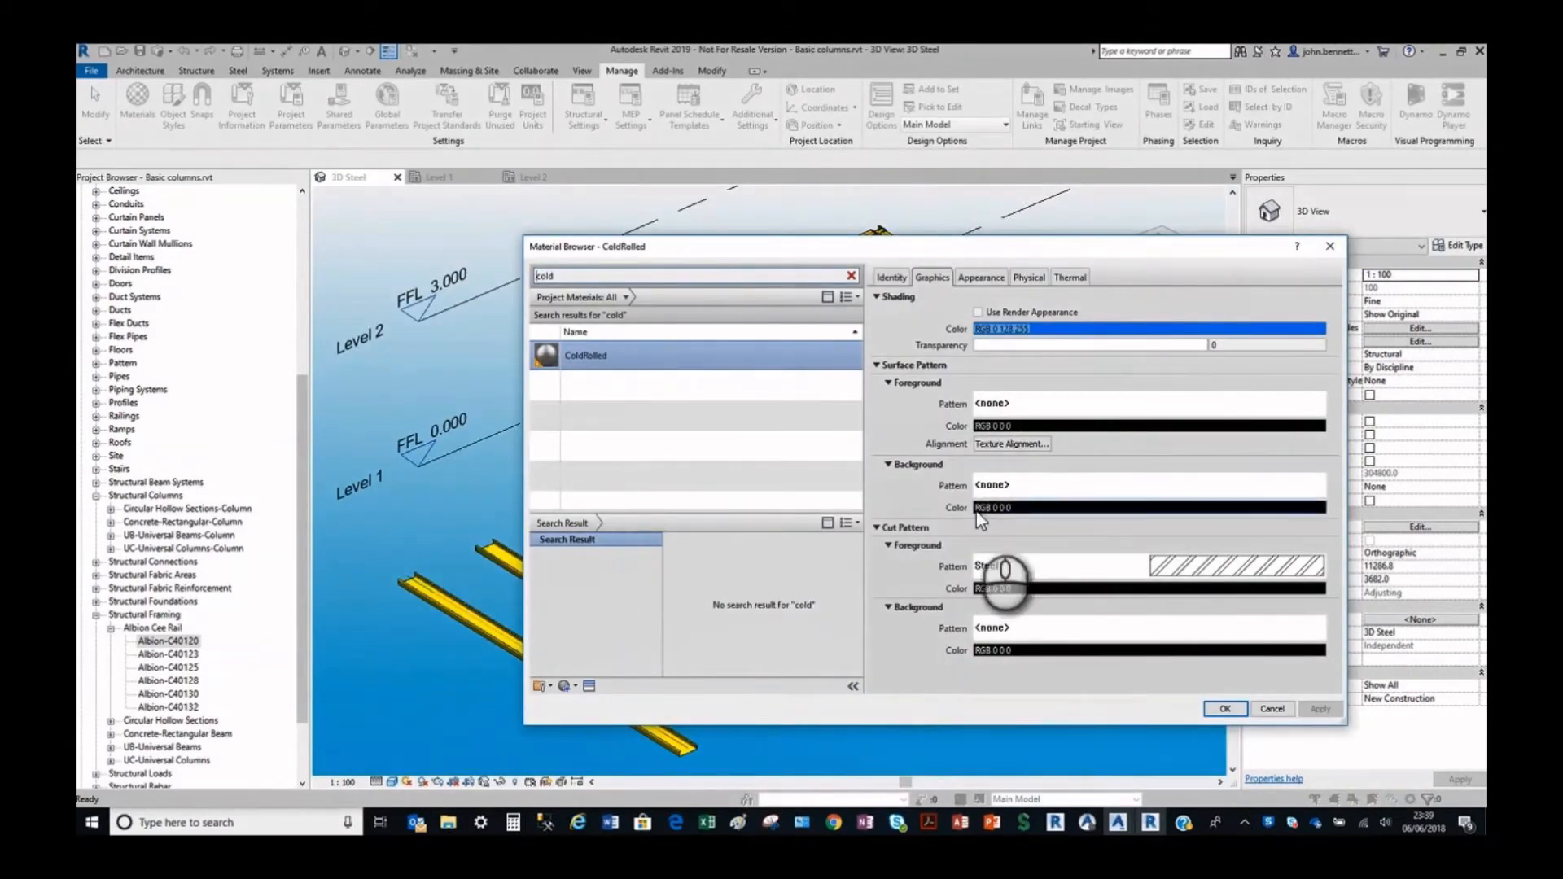
click(1225, 709)
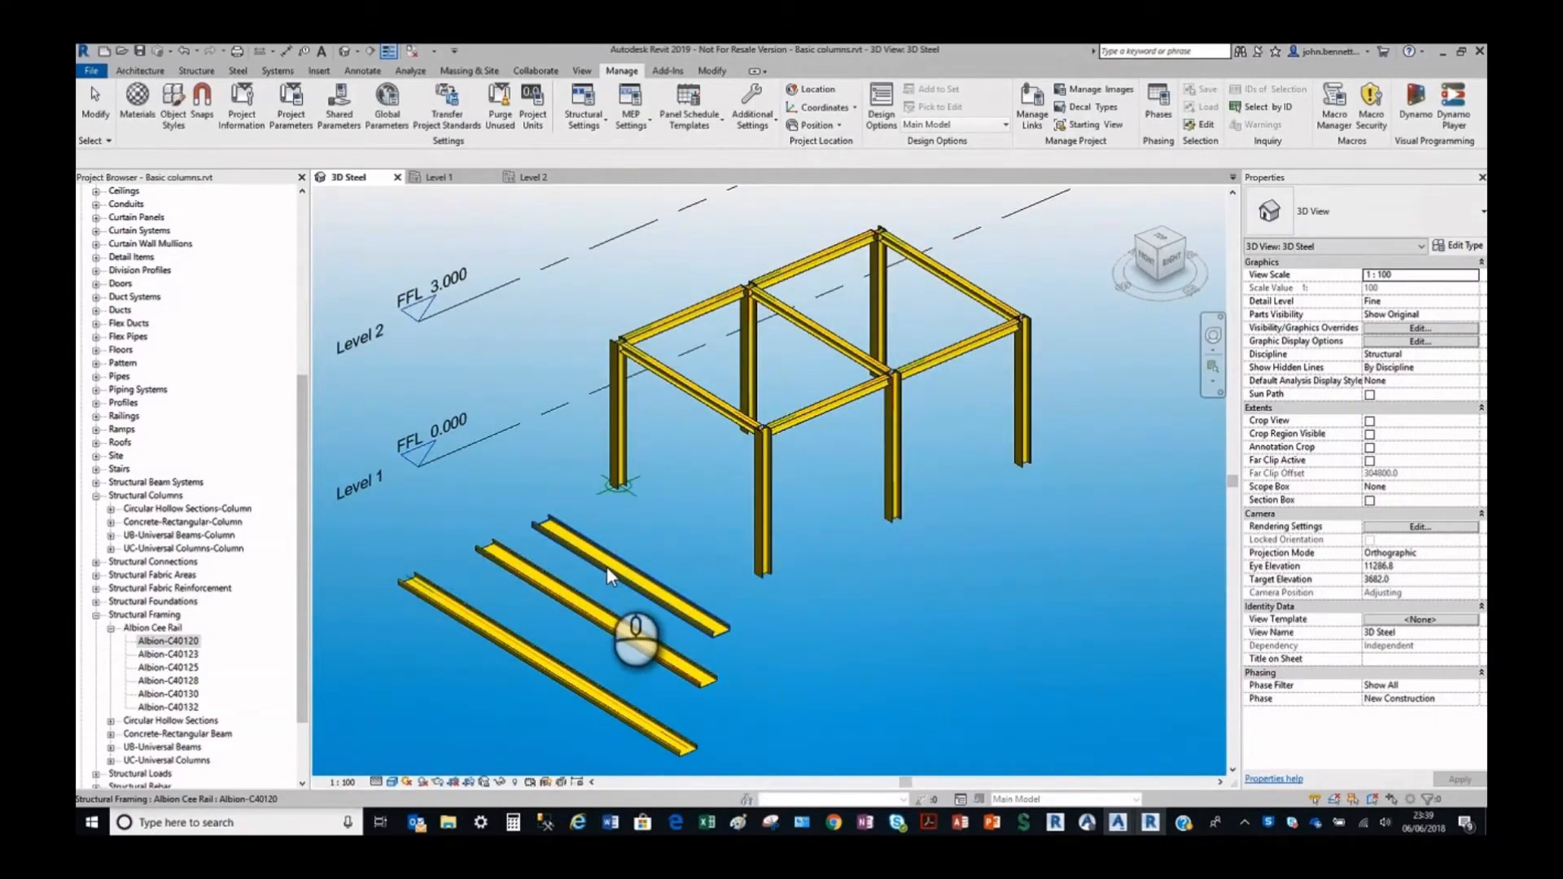
Assign the ColdRolled material as the structural material of all three Albion Cee rails, finding it with the search text "col".
click(568, 599)
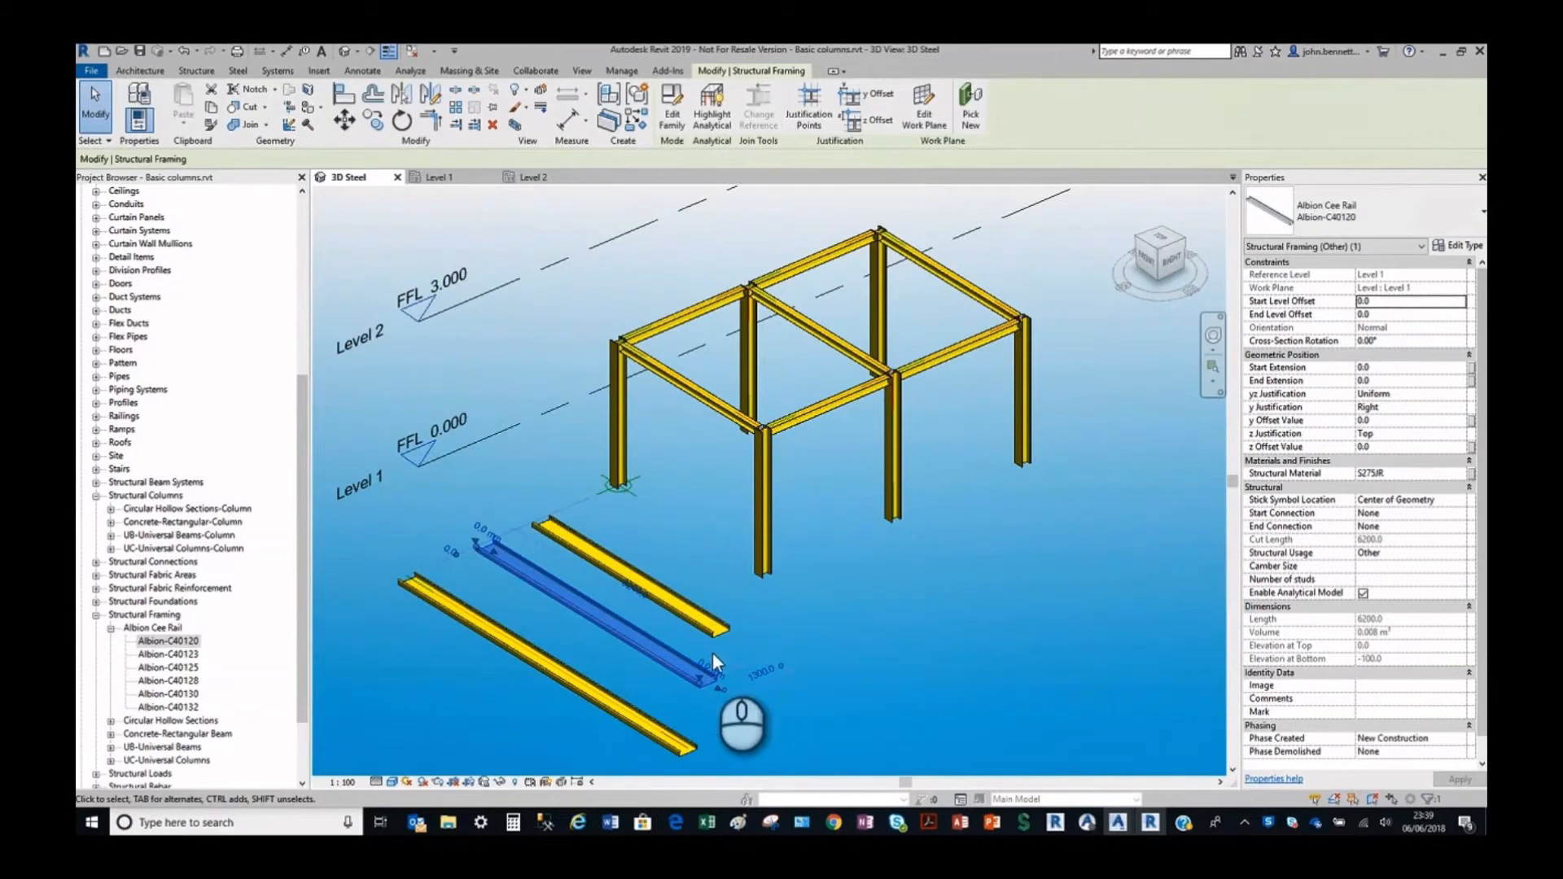
click(519, 641)
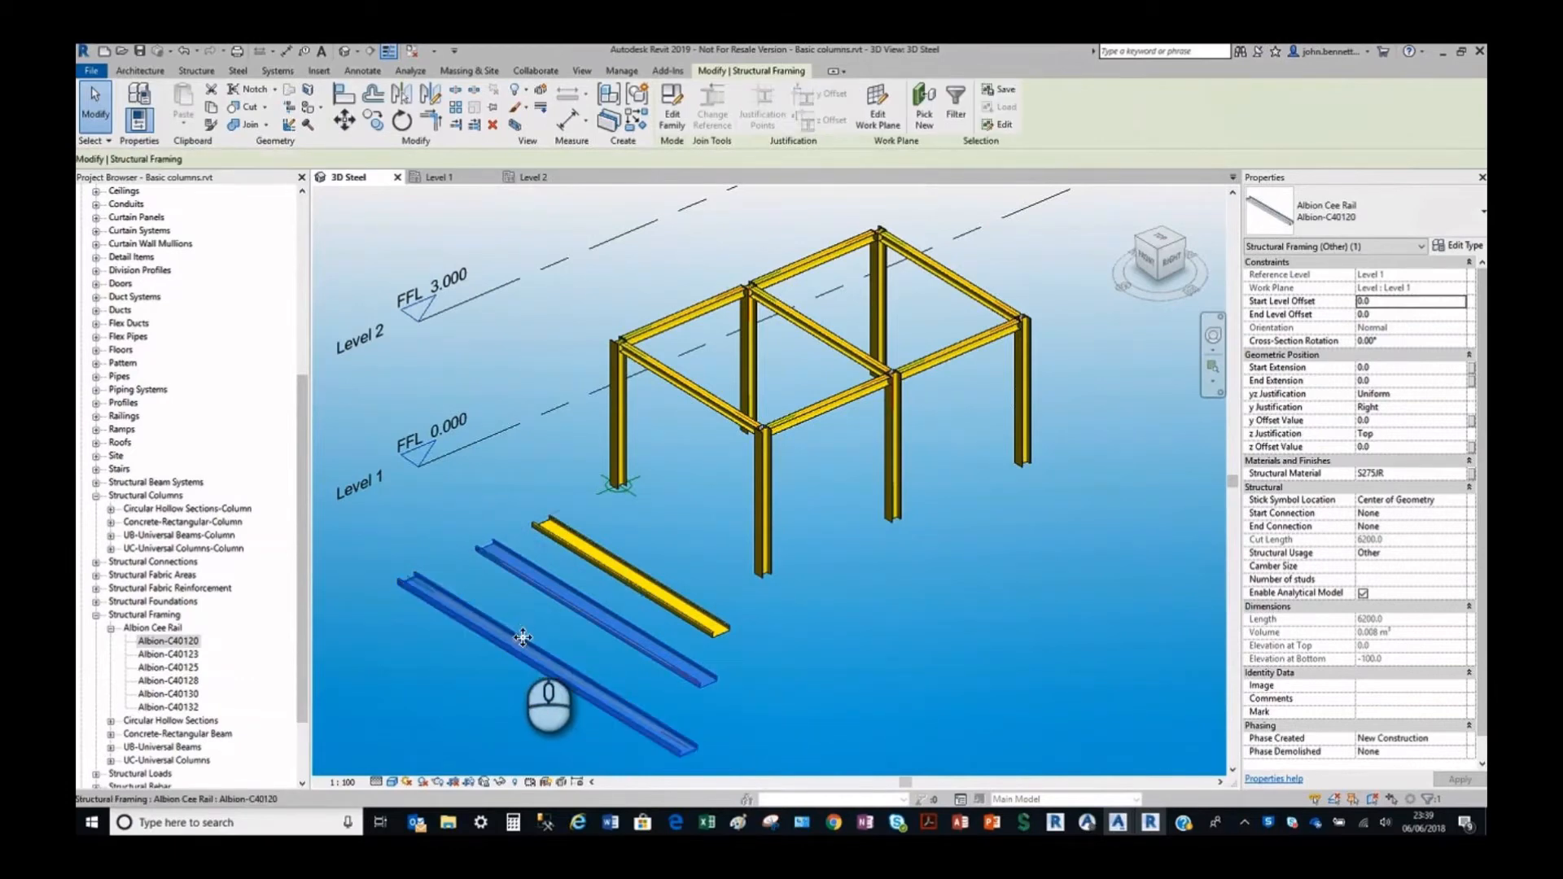
ctrl+click(614, 556)
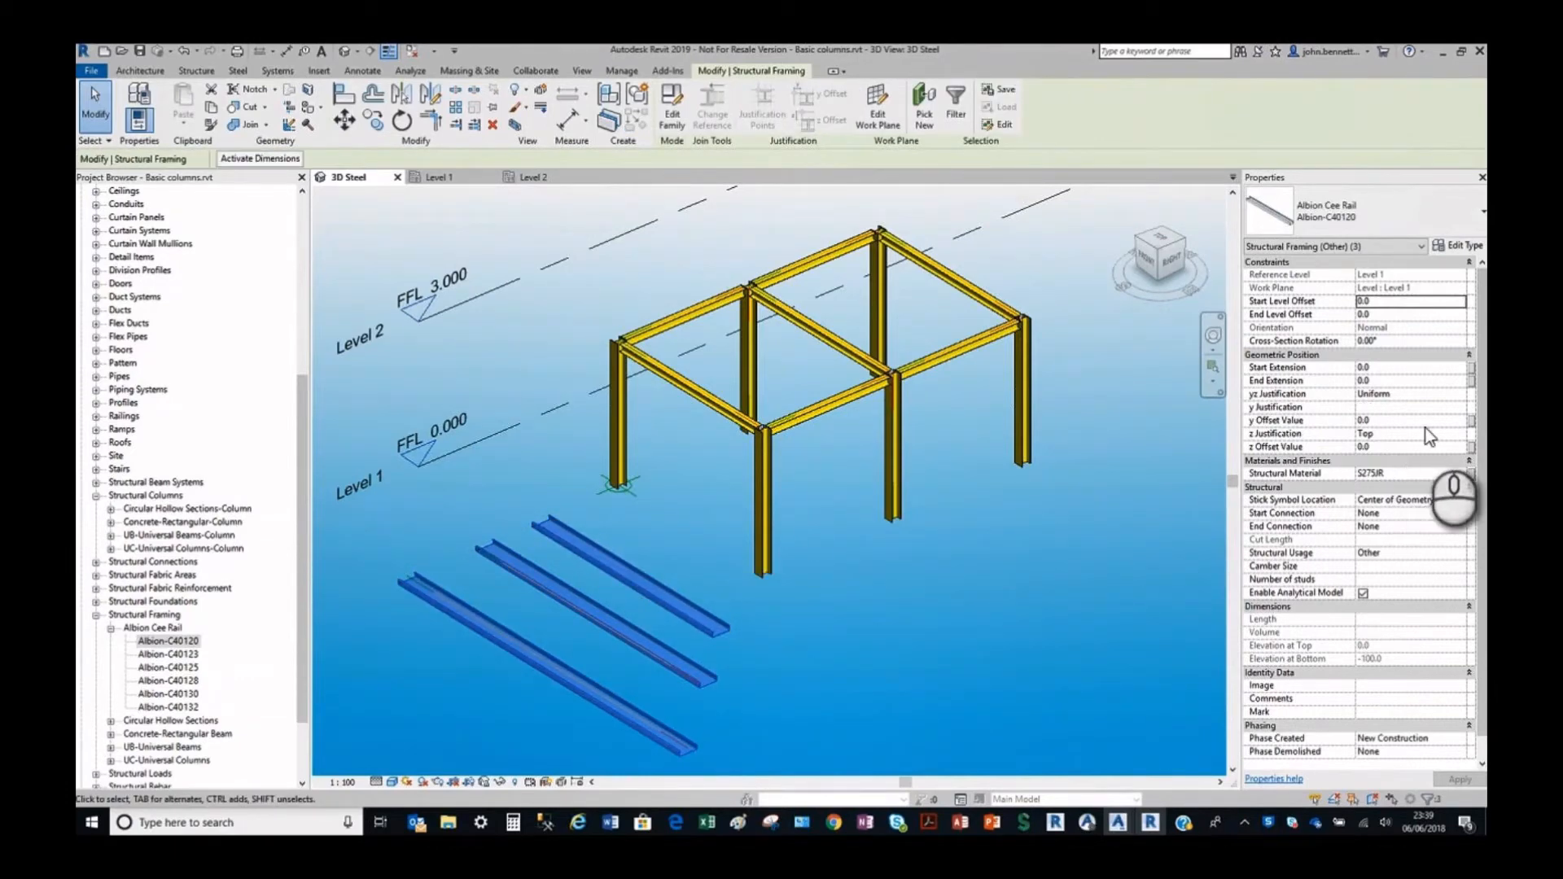
click(1402, 474)
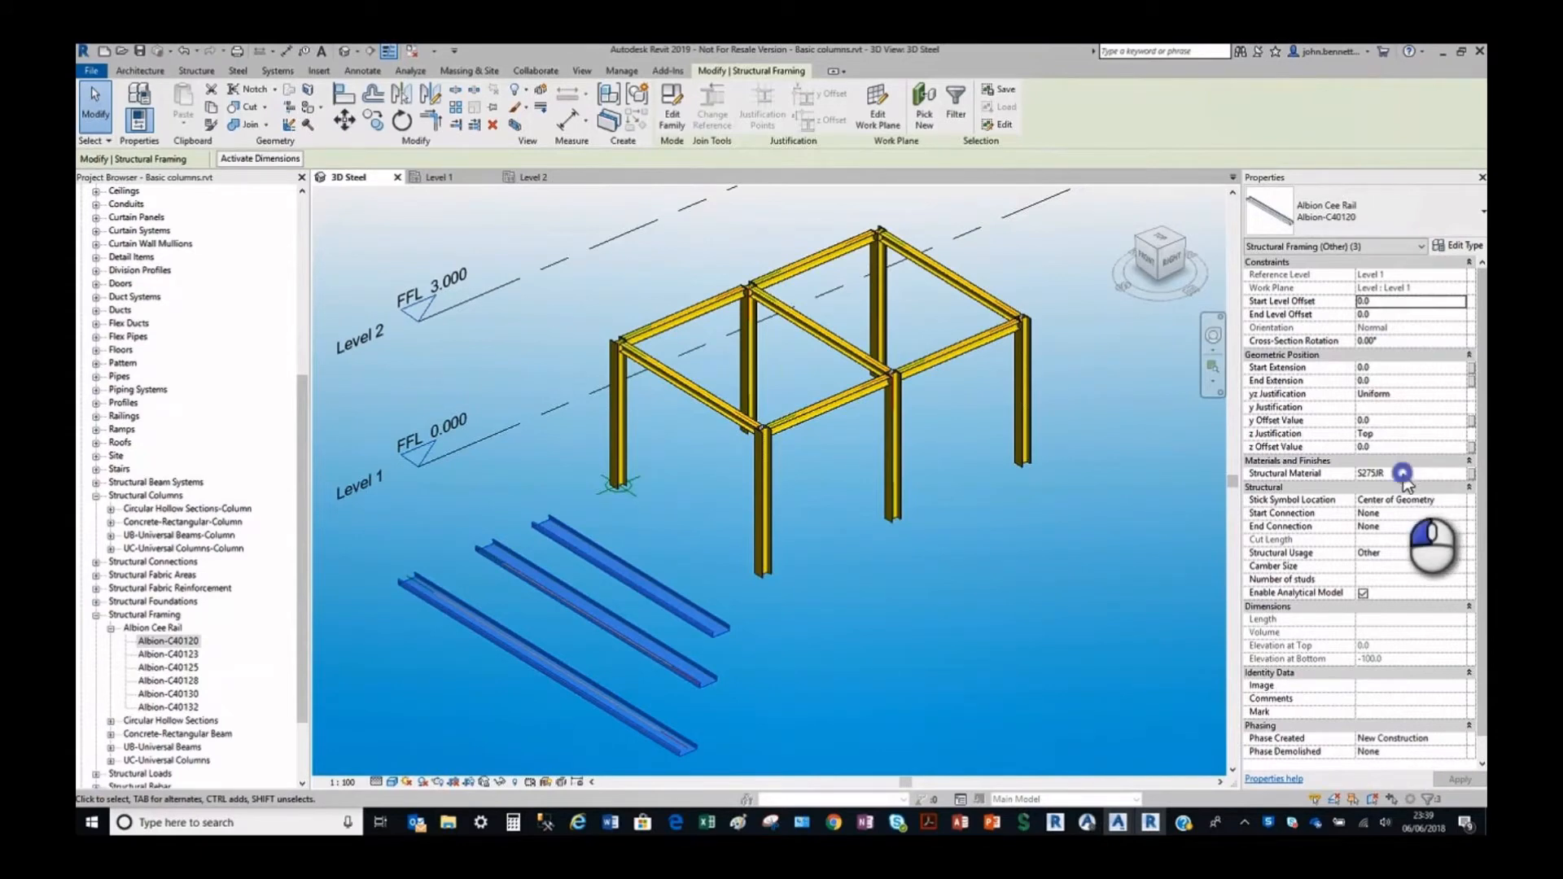
click(1462, 474)
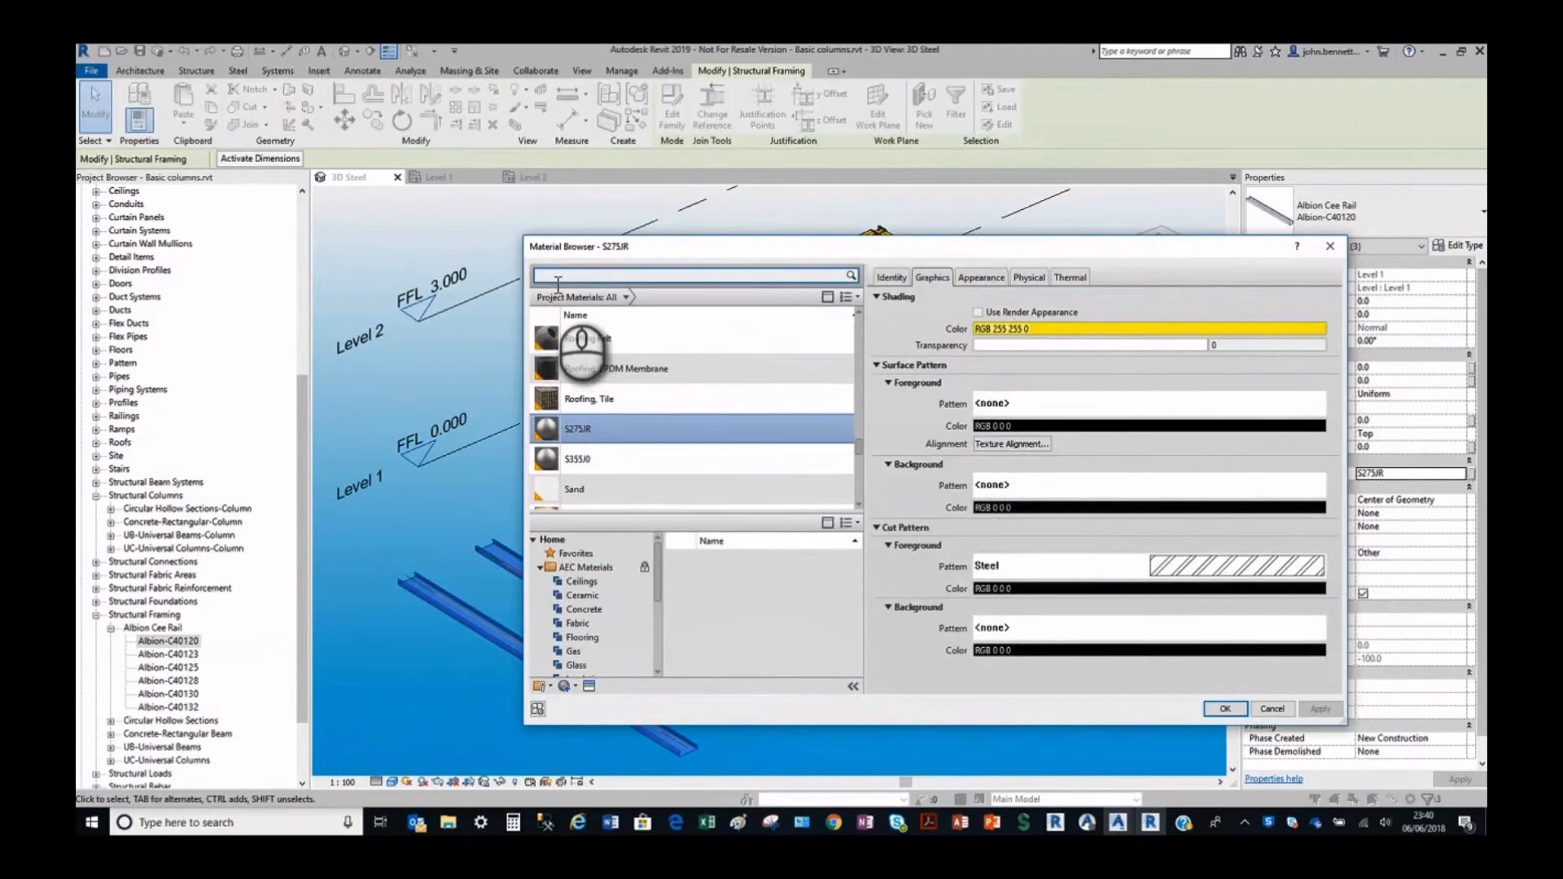
click(559, 277)
text(col)
click(585, 355)
click(1221, 706)
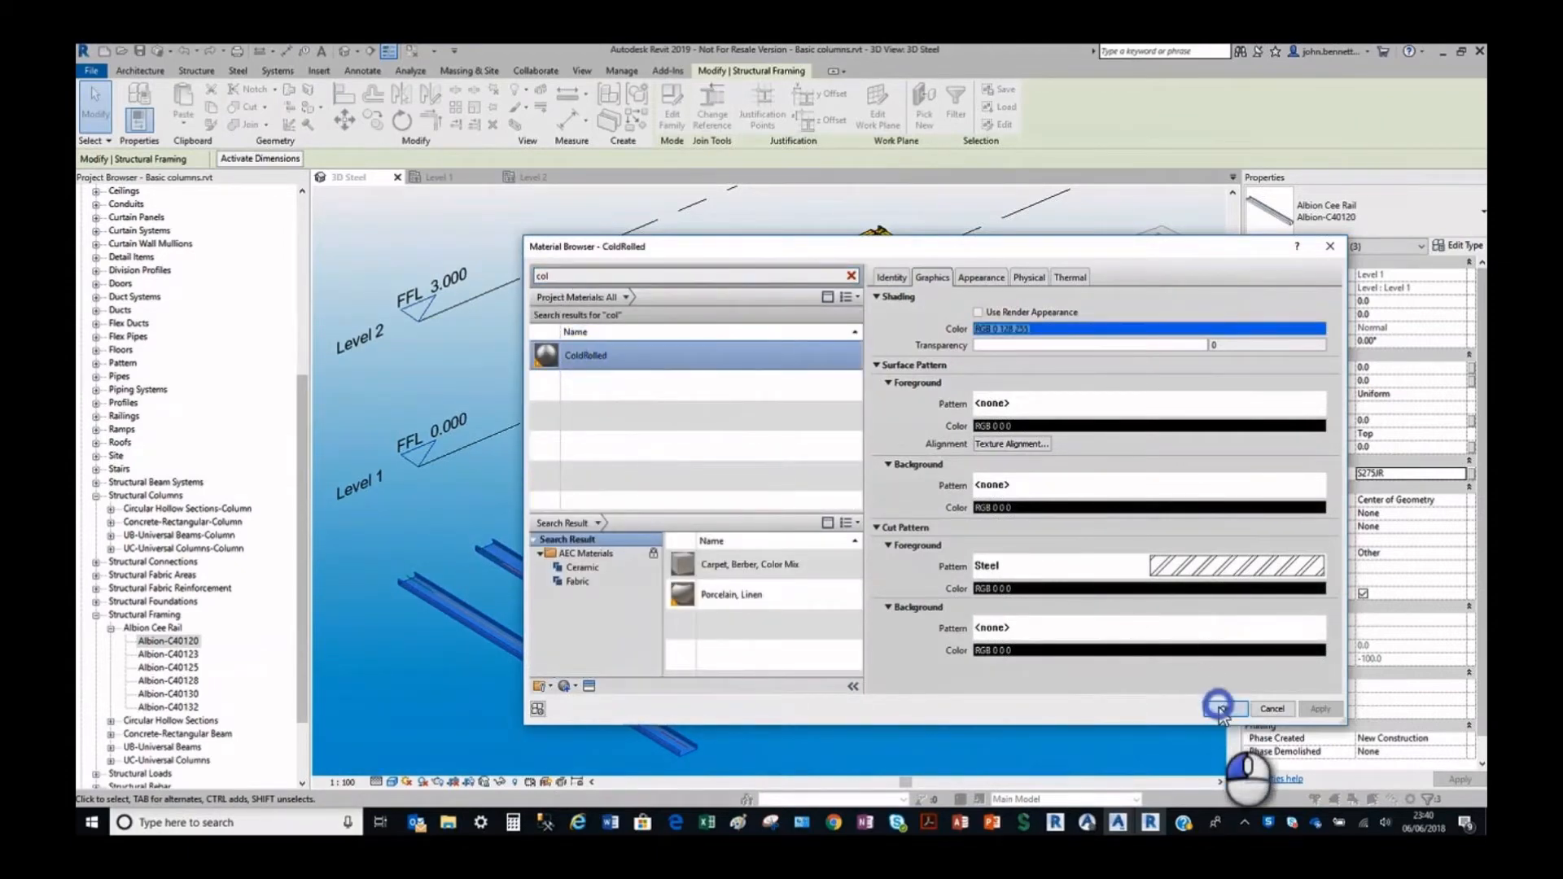
click(629, 491)
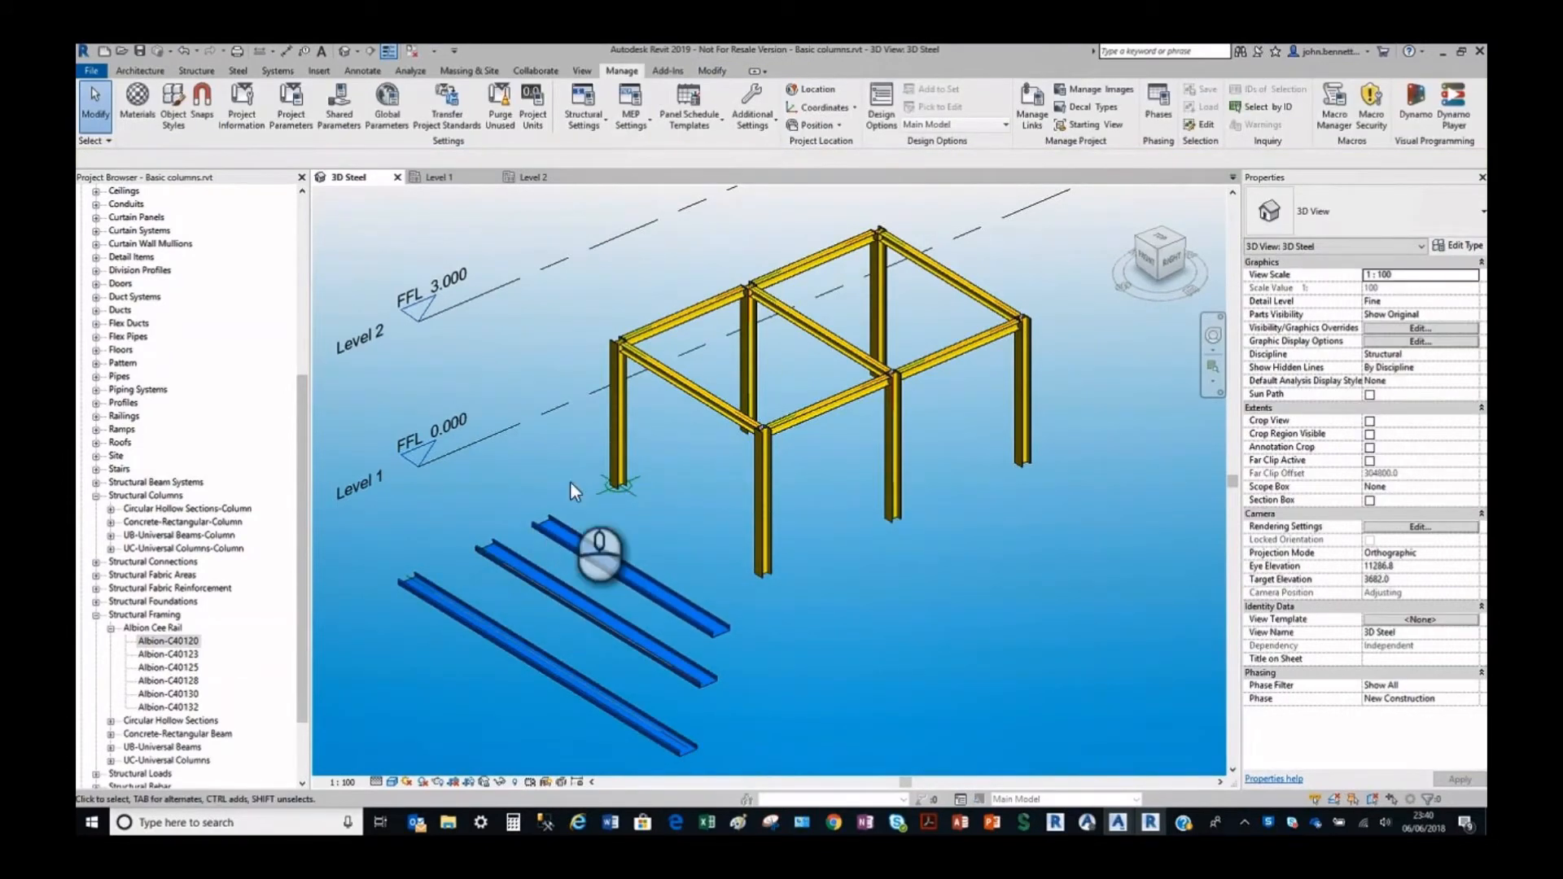
Check the library path and export options in the Advance Steel Extension settings and accept them.
click(664, 72)
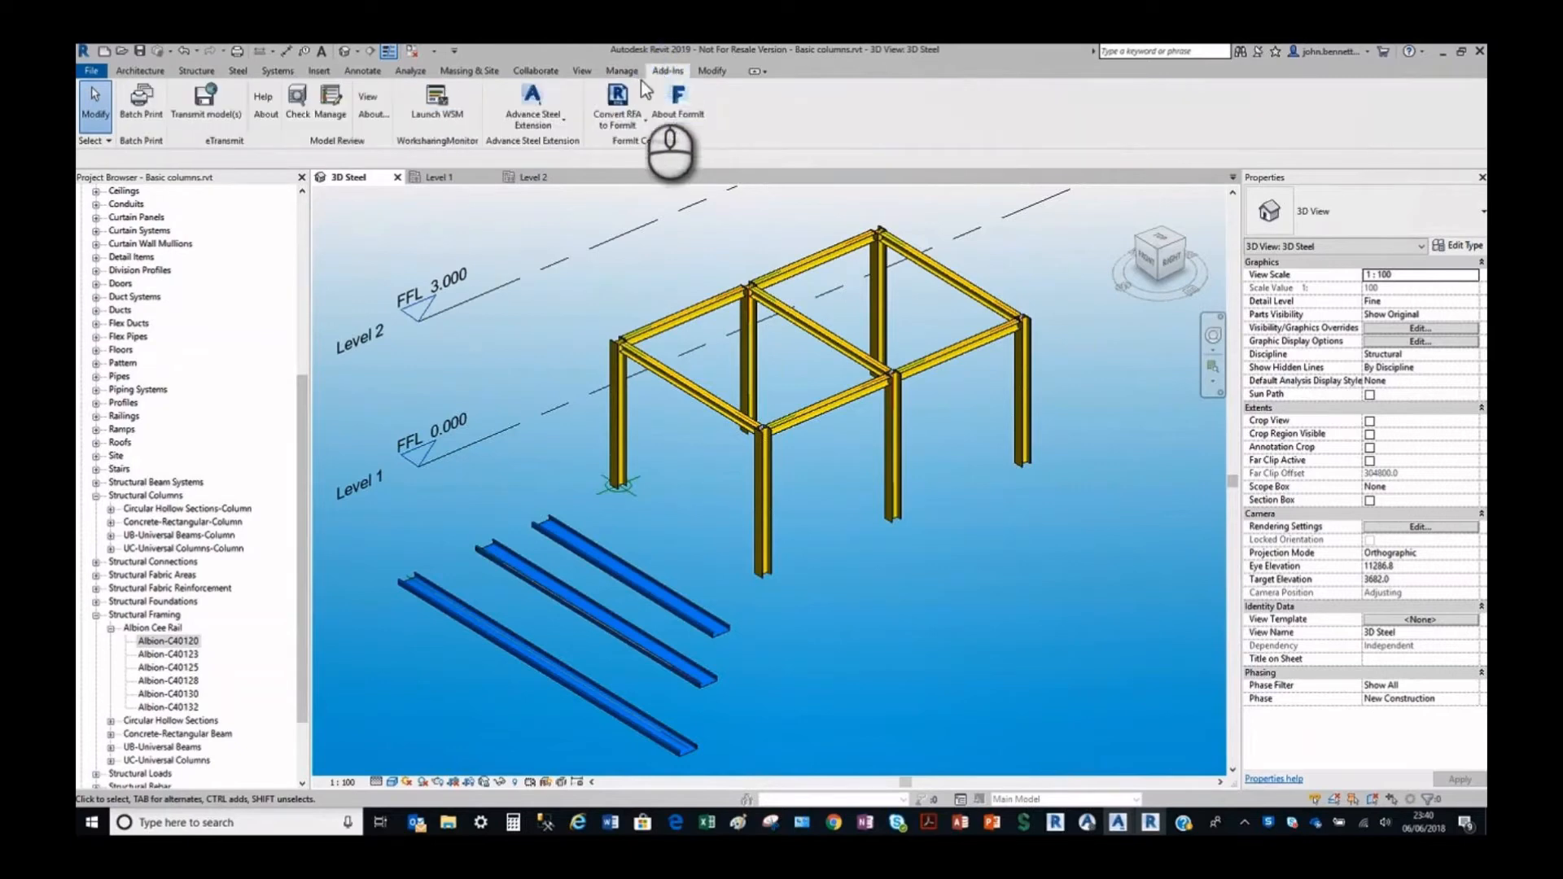
click(562, 126)
click(505, 237)
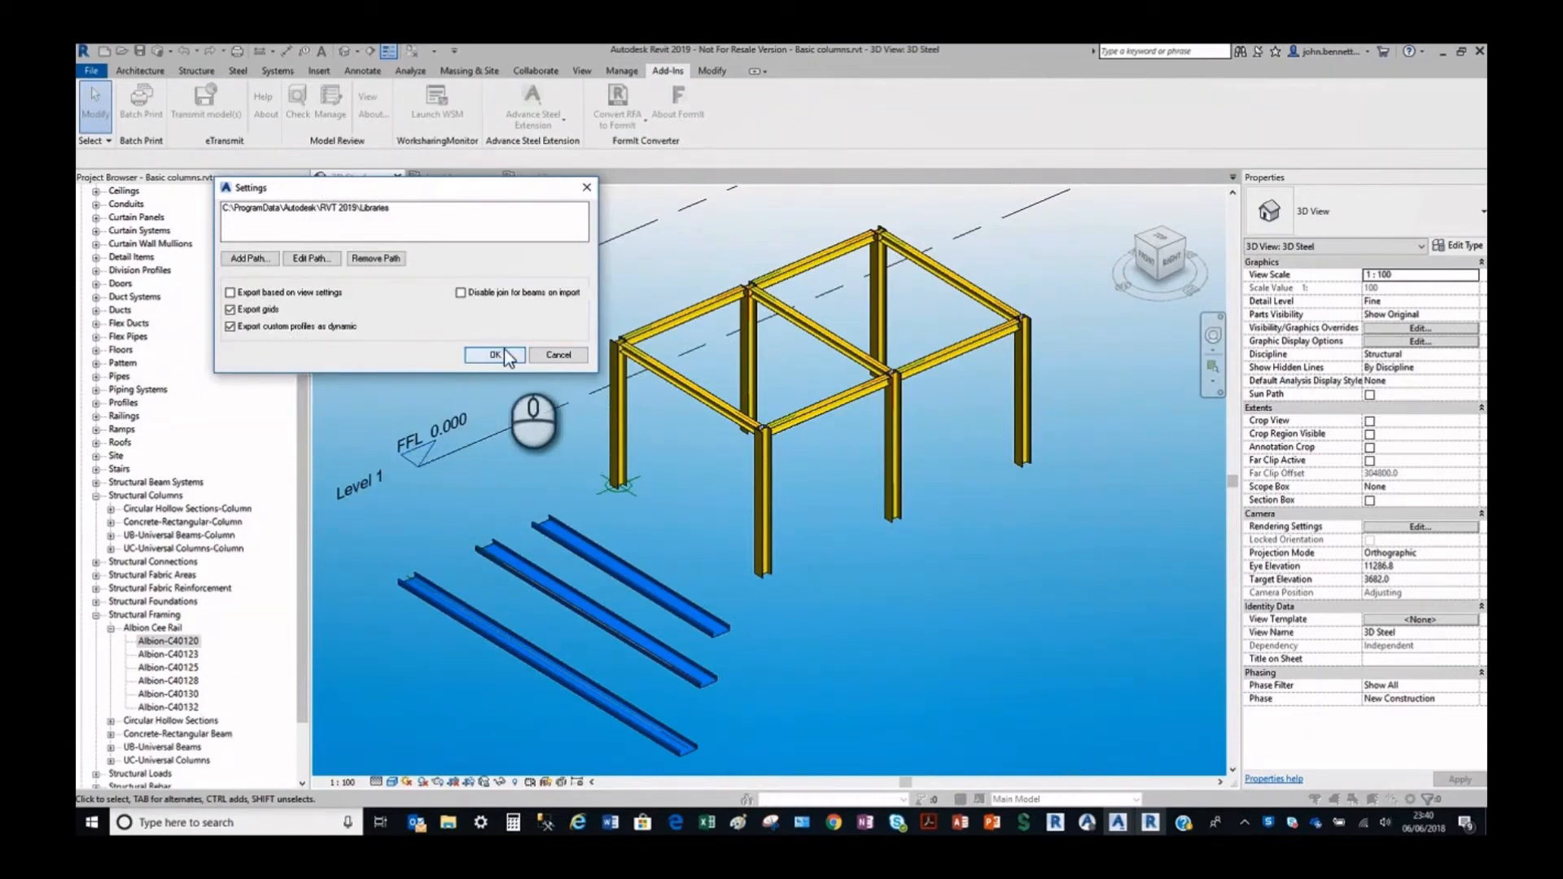
click(481, 355)
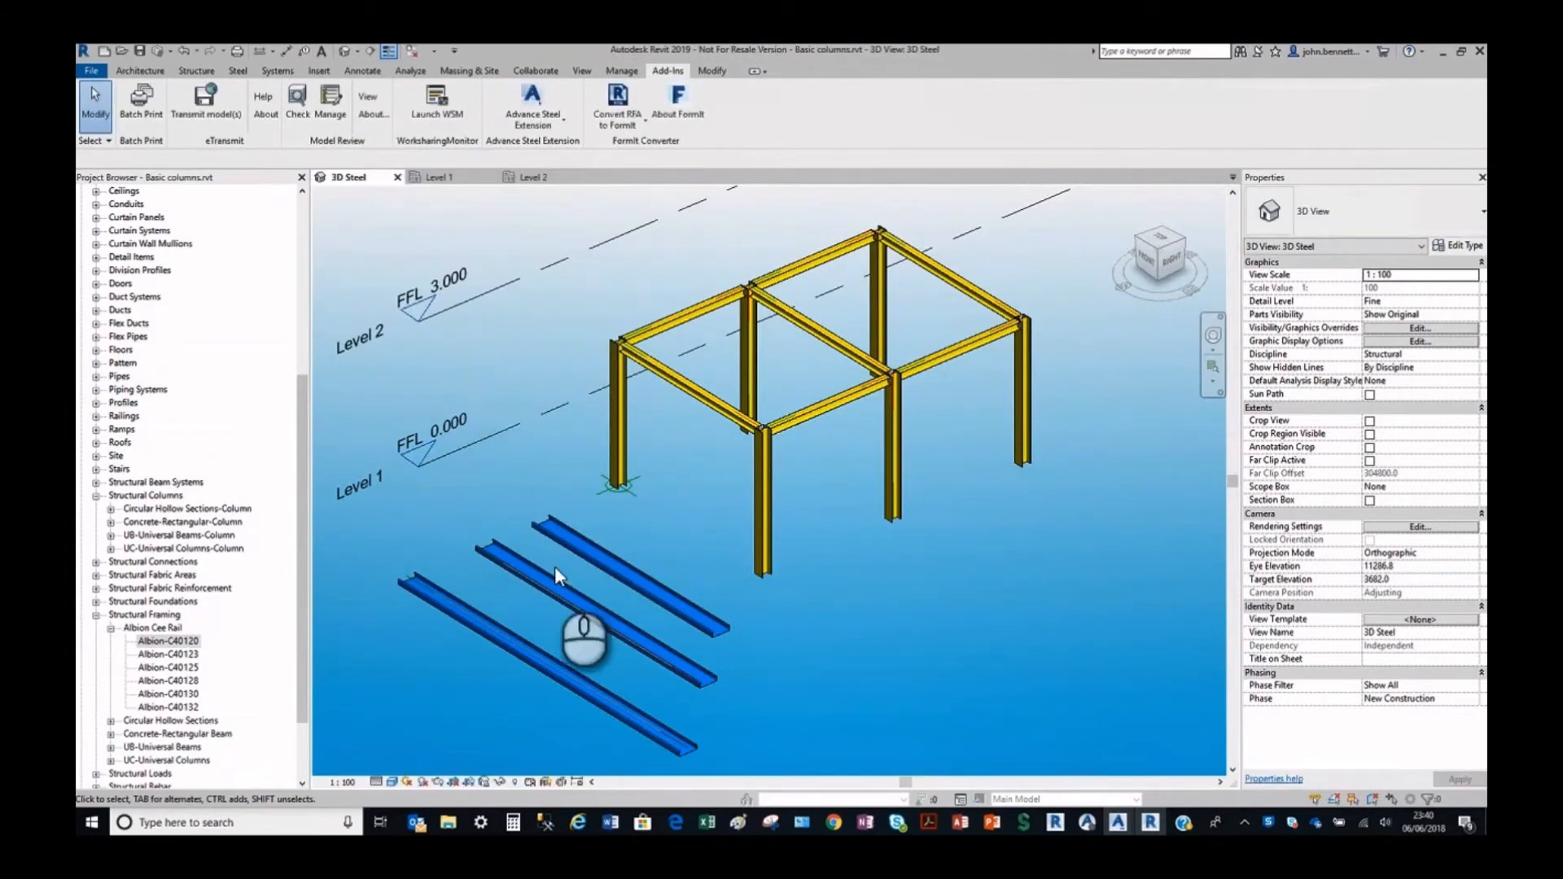
Export the model to Advance Steel as the SMLX file "Basic columns_Alb CEE - Matl CR.smlx" in the NewRVT 060618 folder.
click(533, 110)
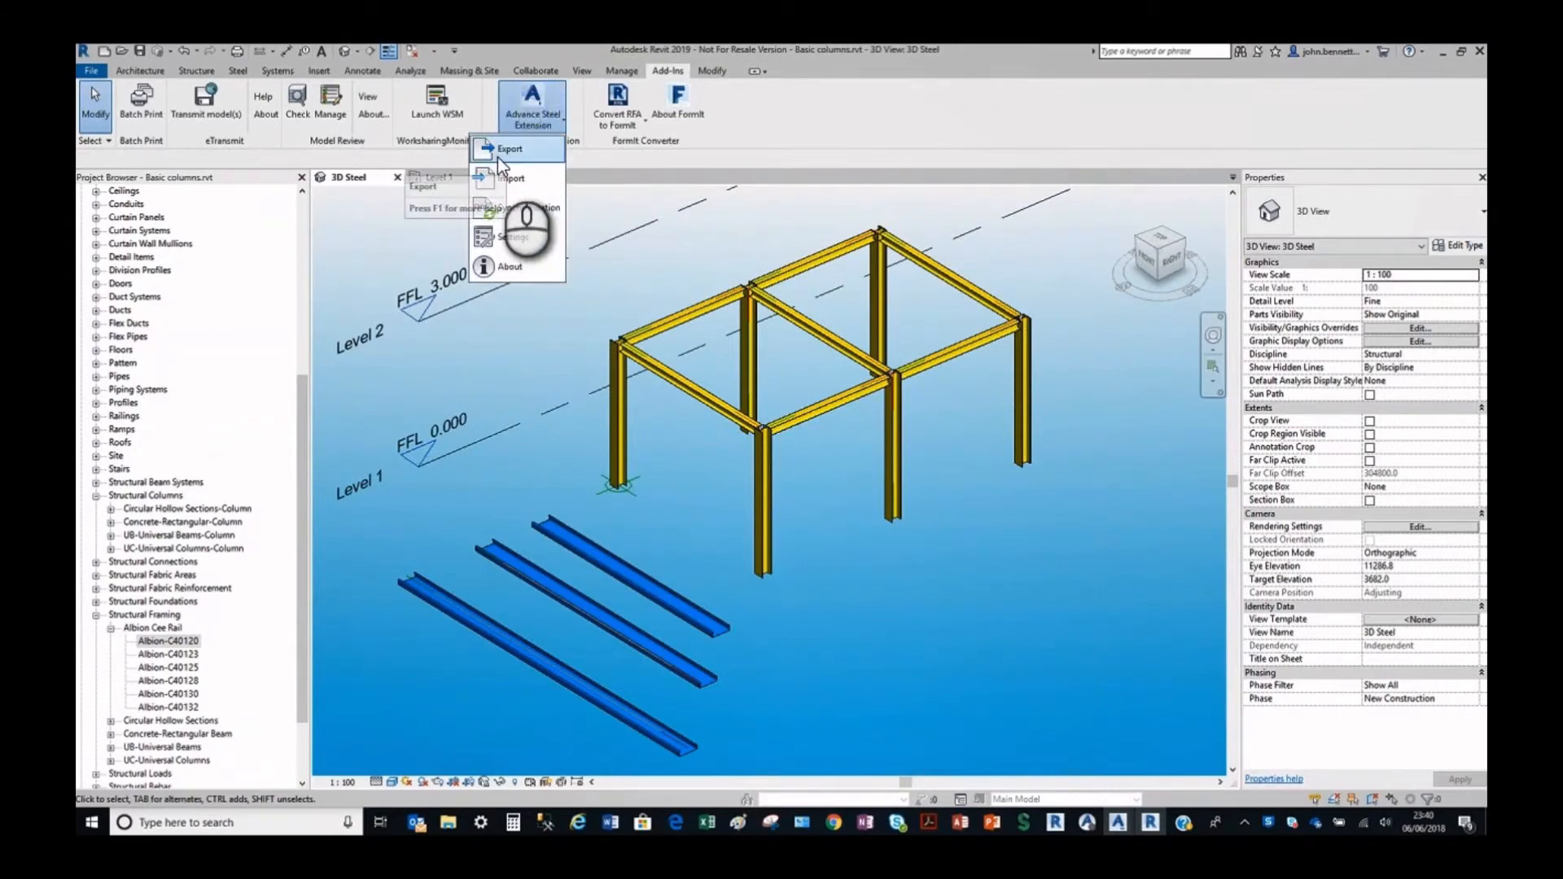
click(498, 151)
click(909, 528)
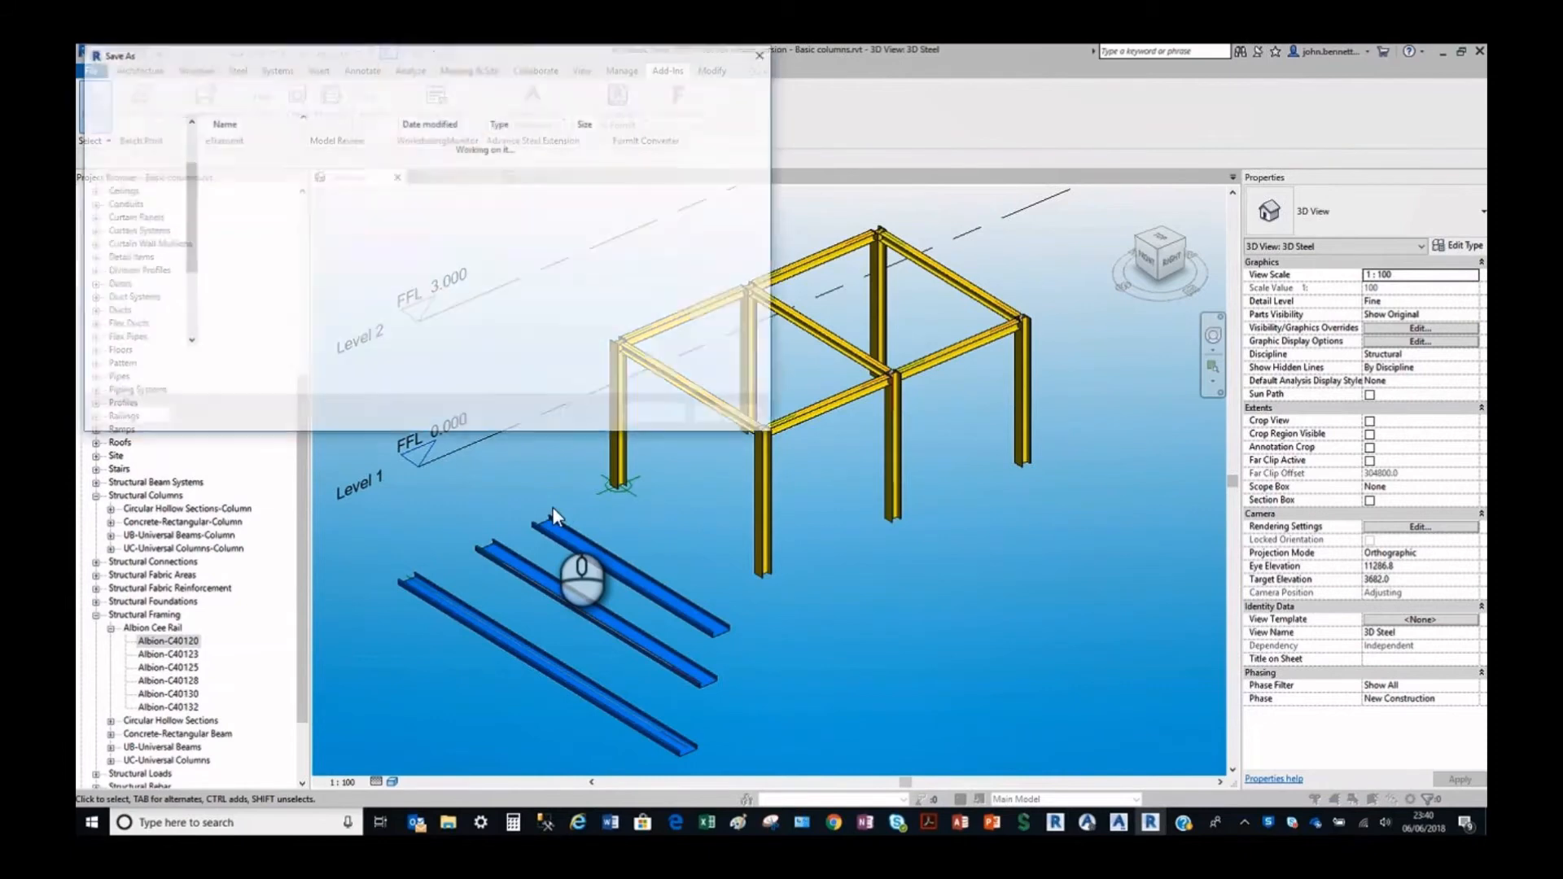
click(236, 364)
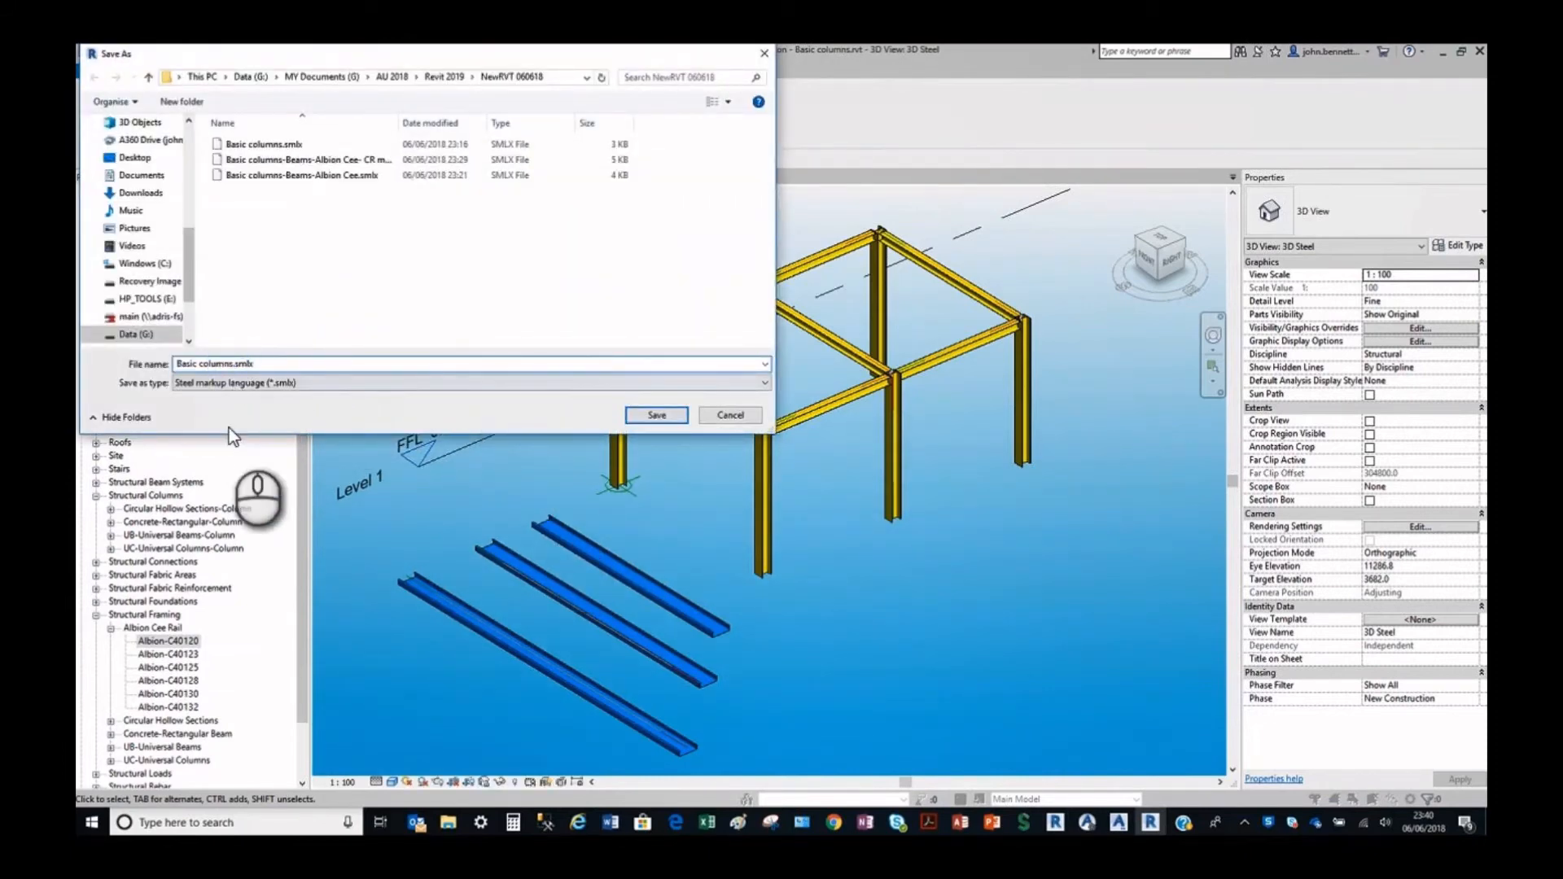
text(_Alb CEE - Matl CR)
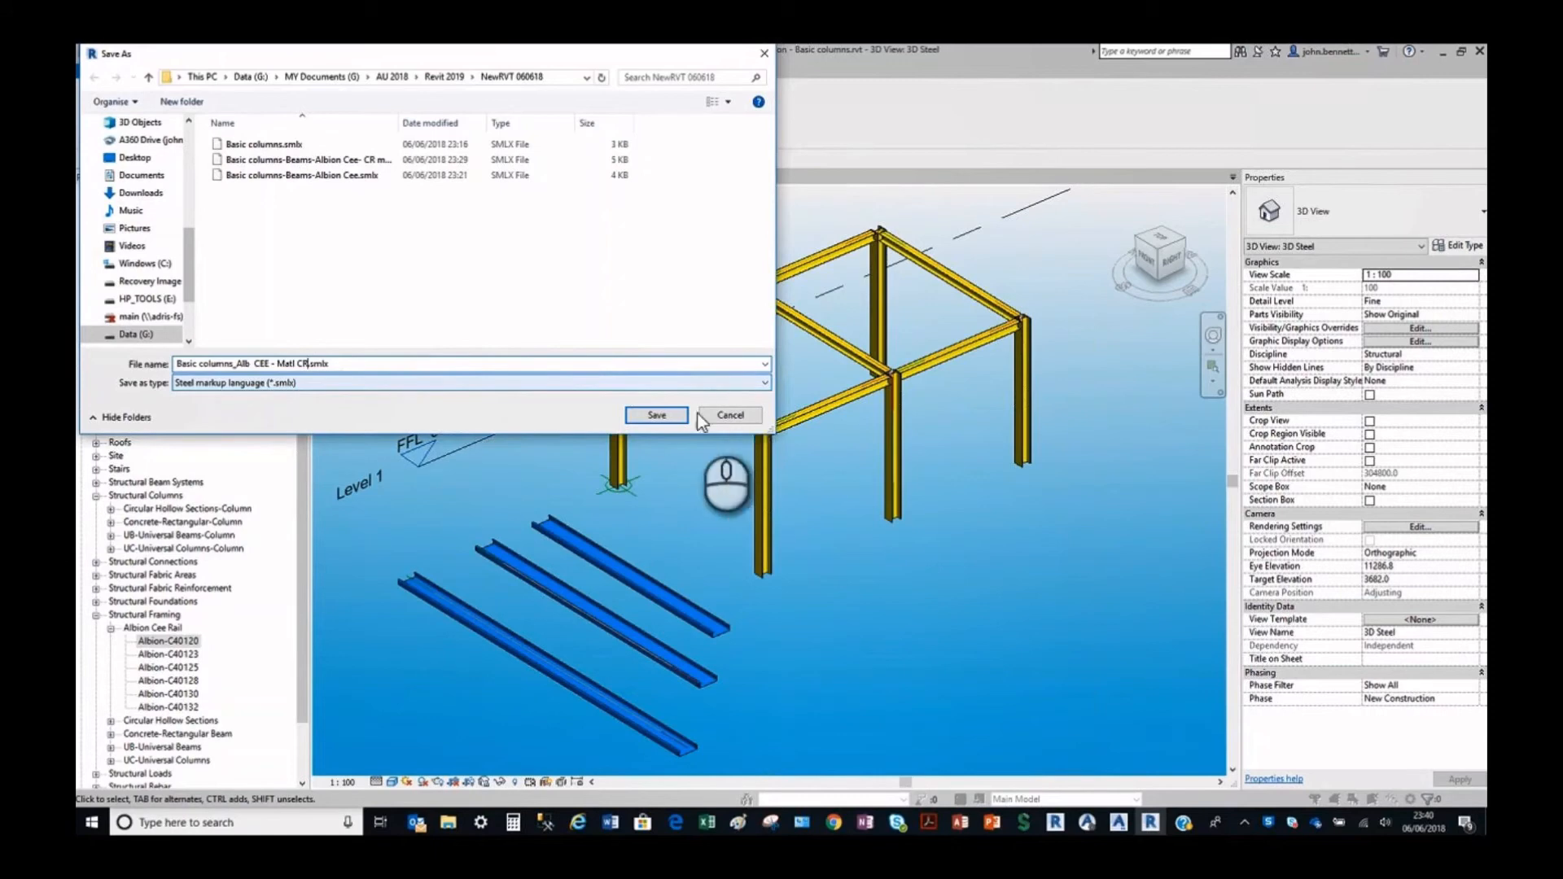
click(659, 416)
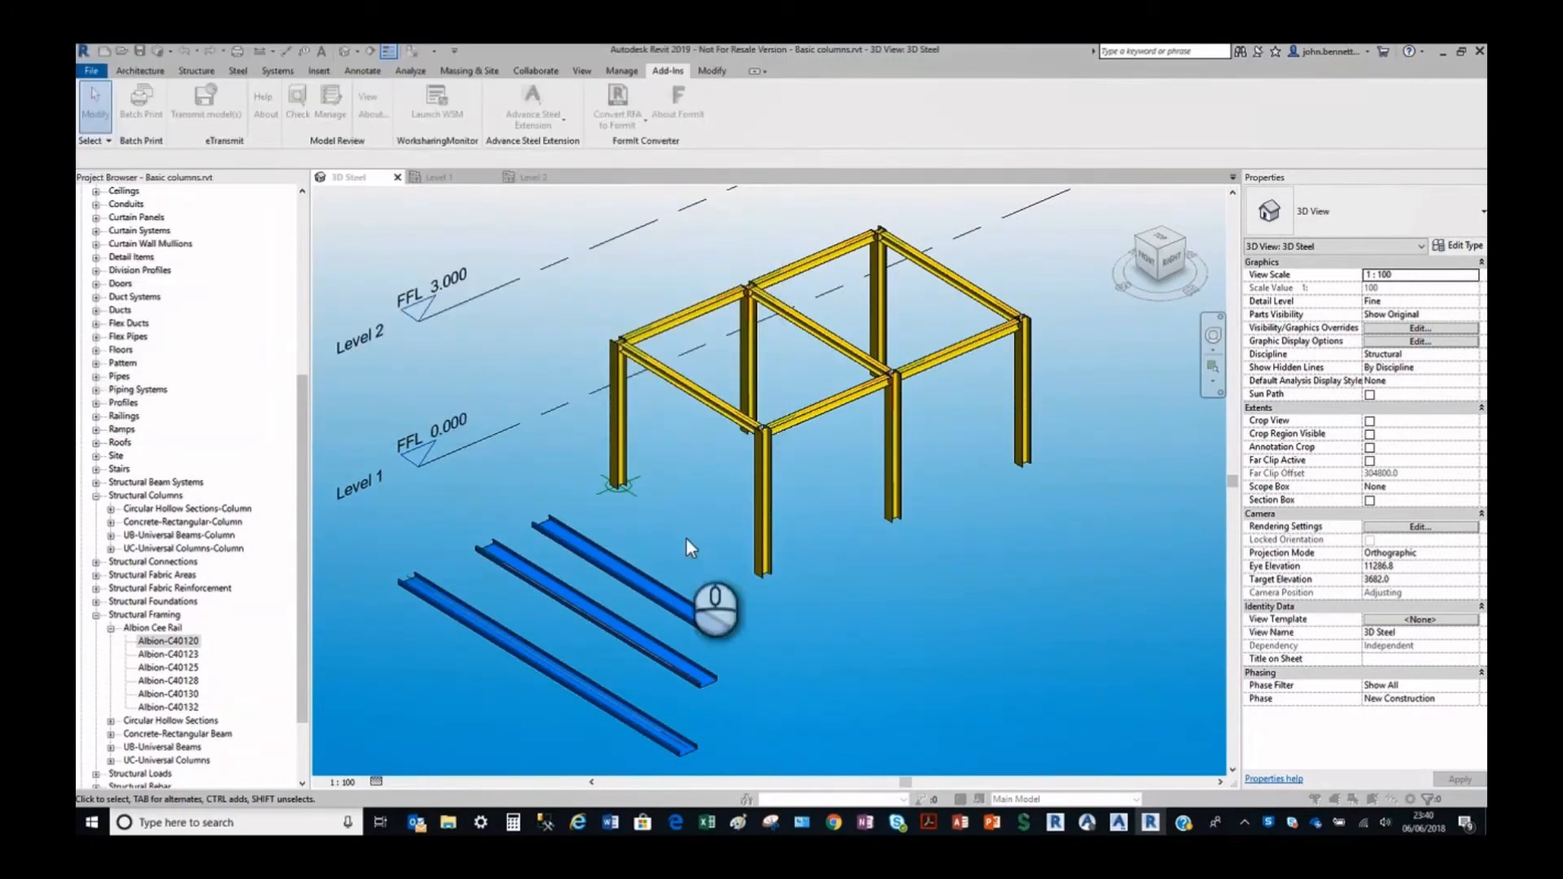
Switch to Advance Steel and start a new drawing from an Advance Steel template.
click(1116, 829)
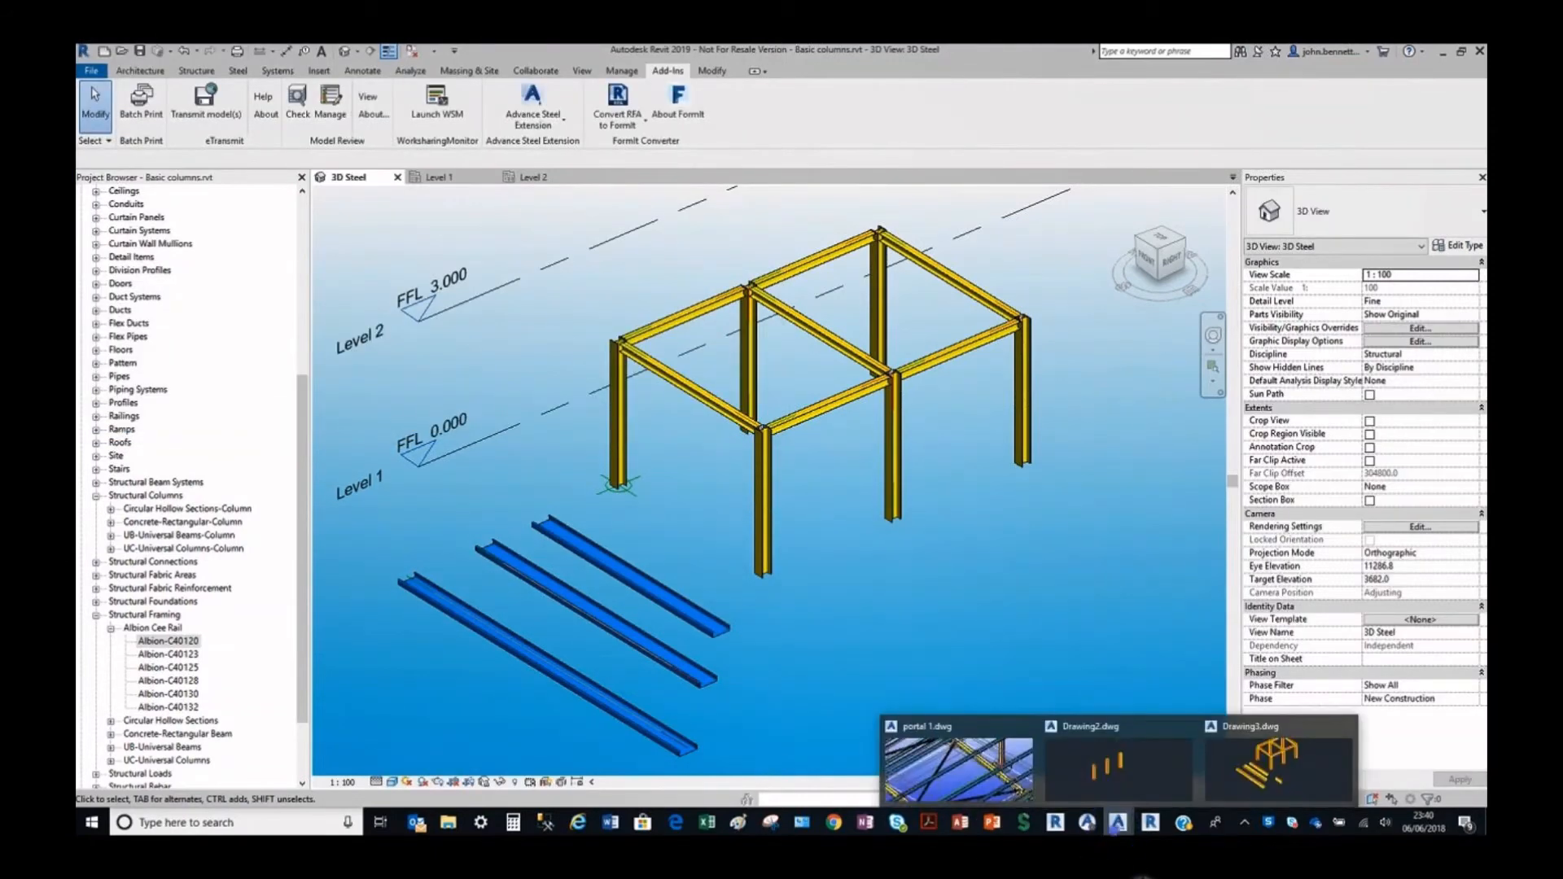
click(1215, 789)
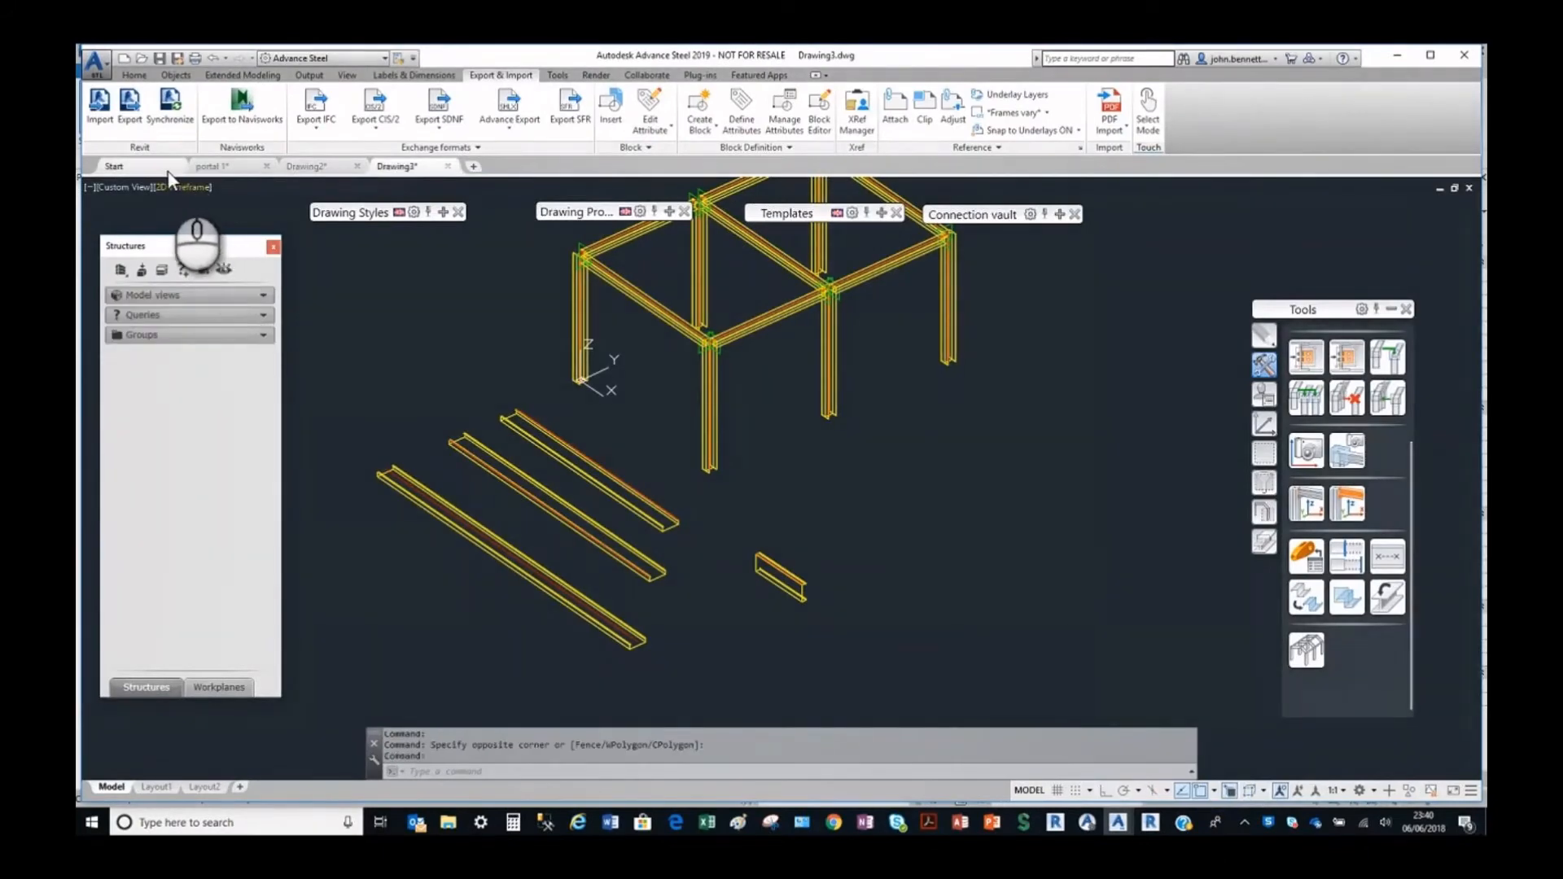
click(130, 166)
click(391, 423)
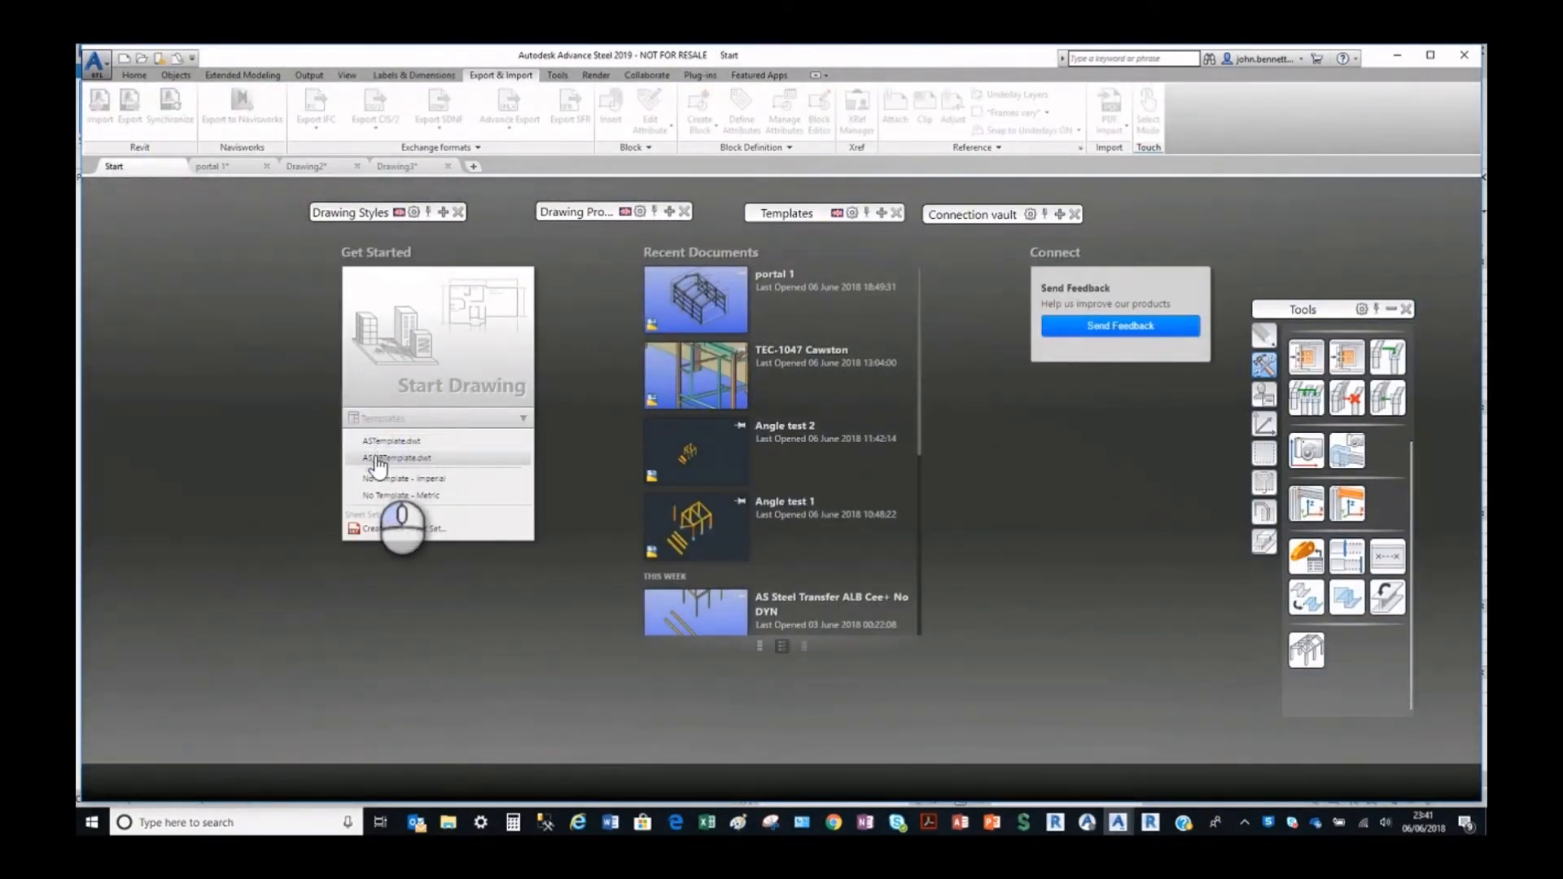
click(375, 451)
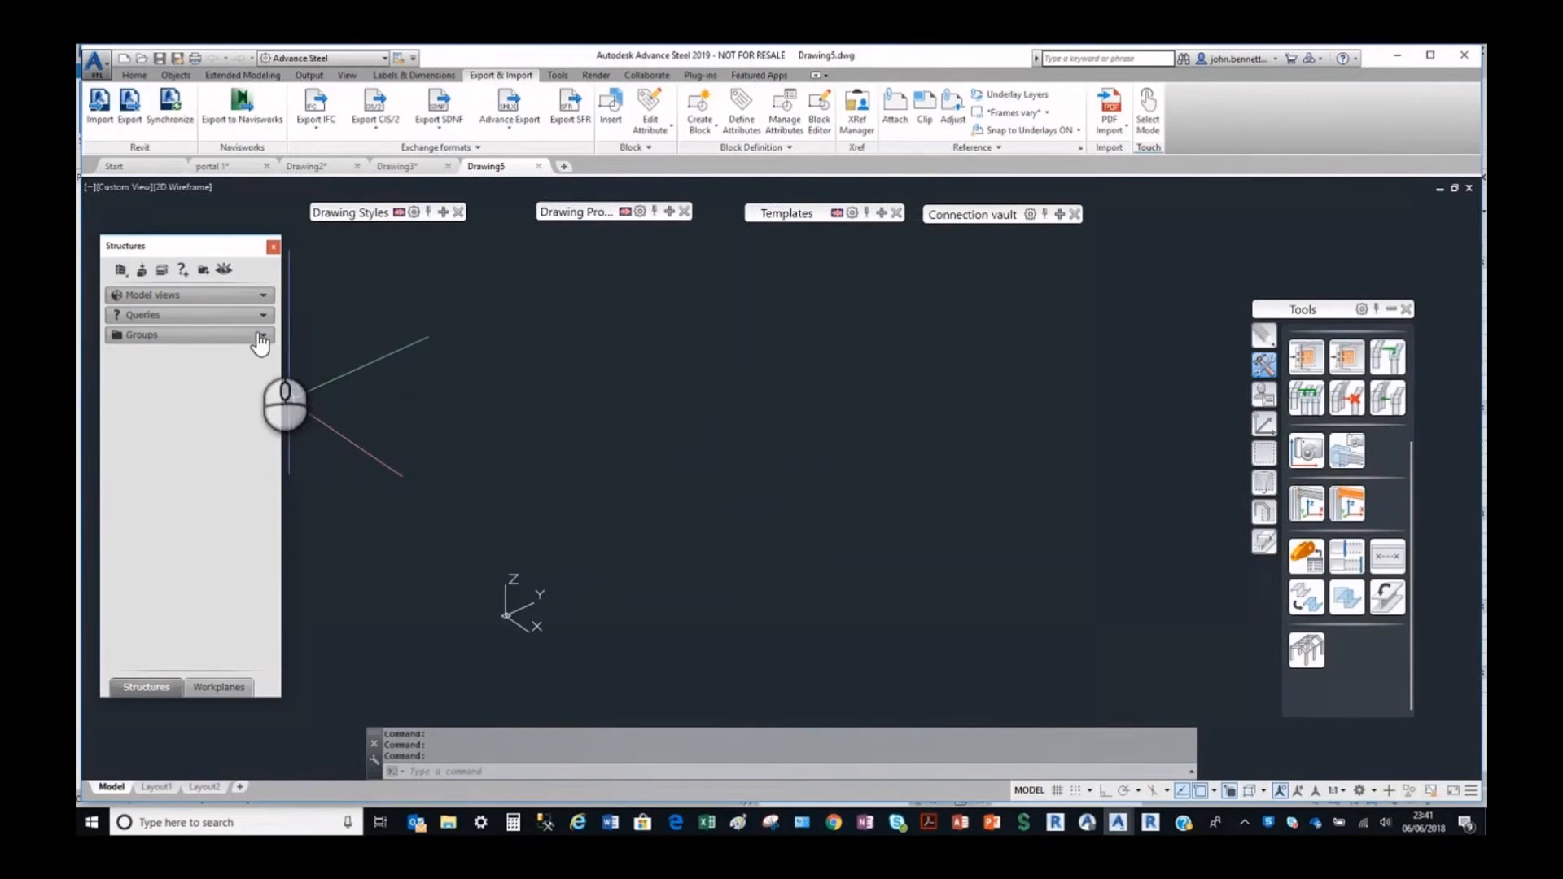
Import the Revit export file "Basic columns_Alb CEE - Matl CR.smlx" into the new drawing.
click(99, 110)
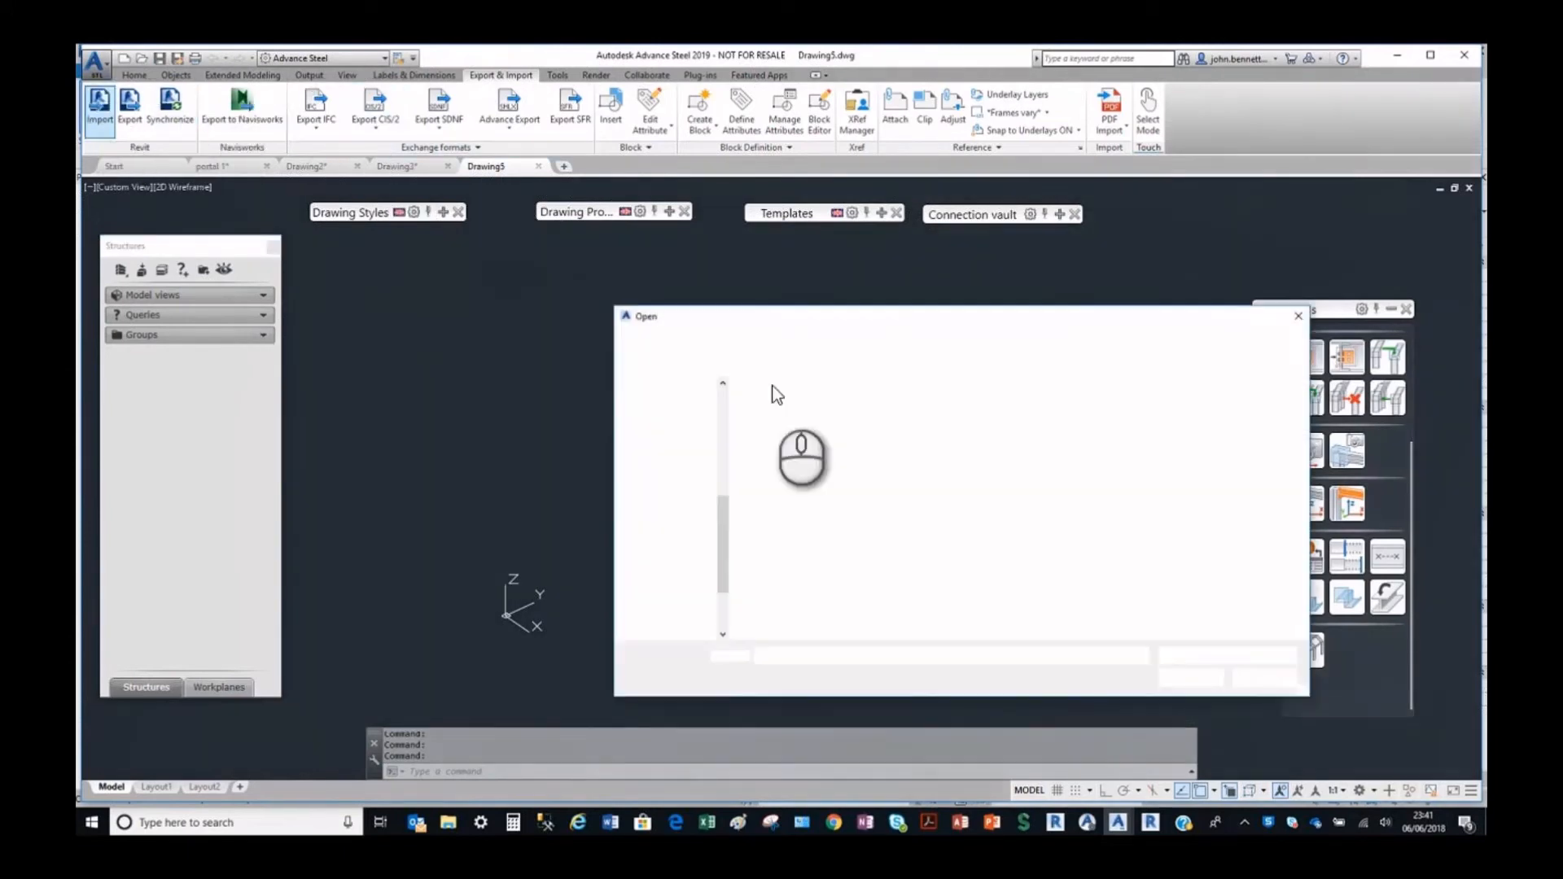
click(808, 424)
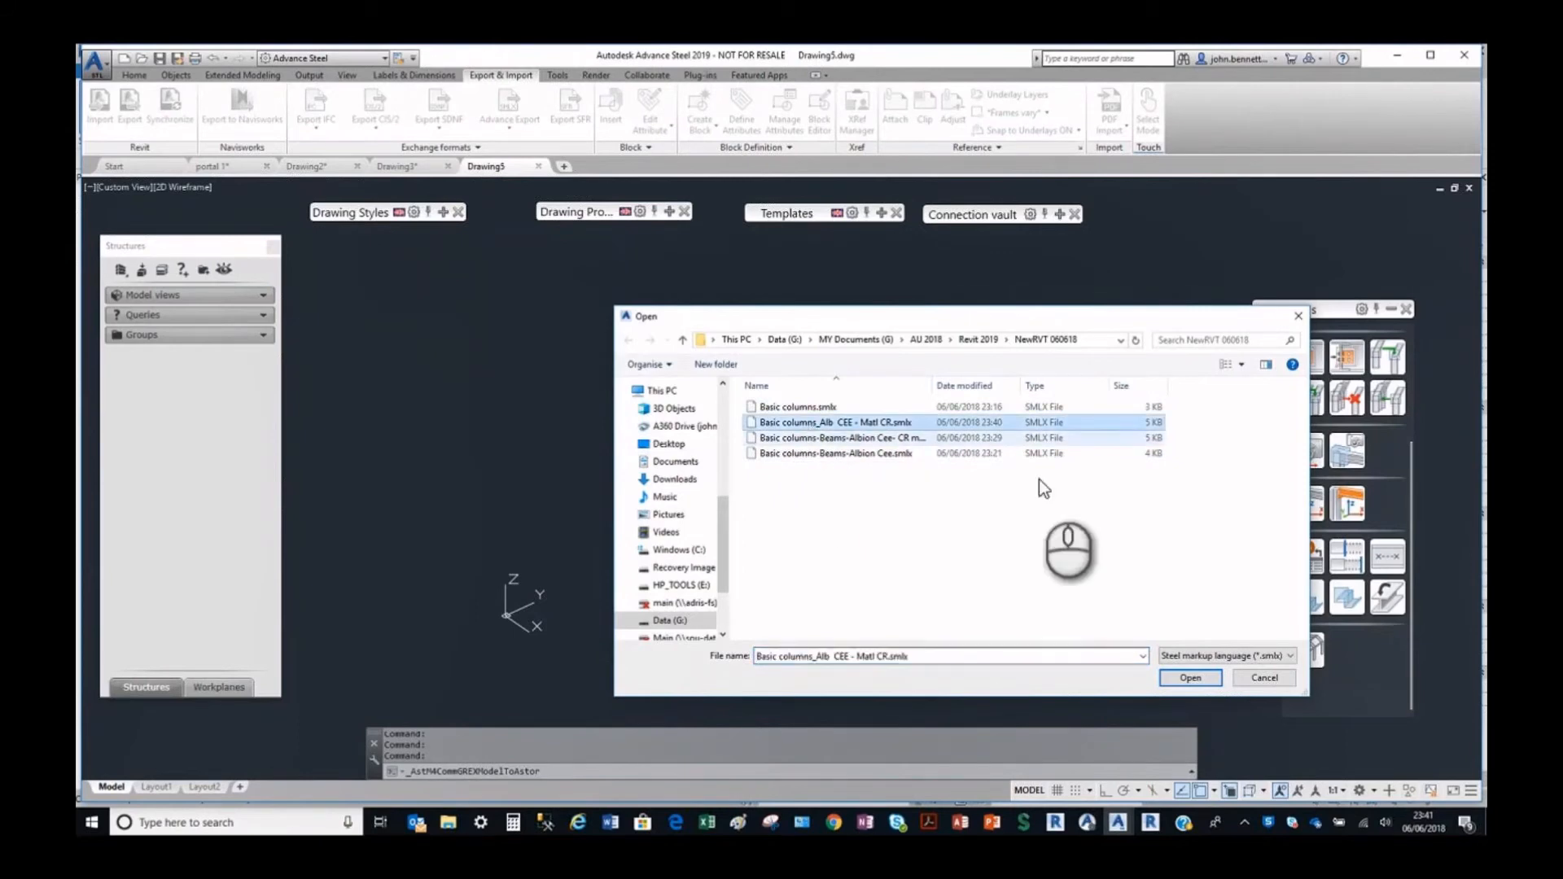
click(1190, 676)
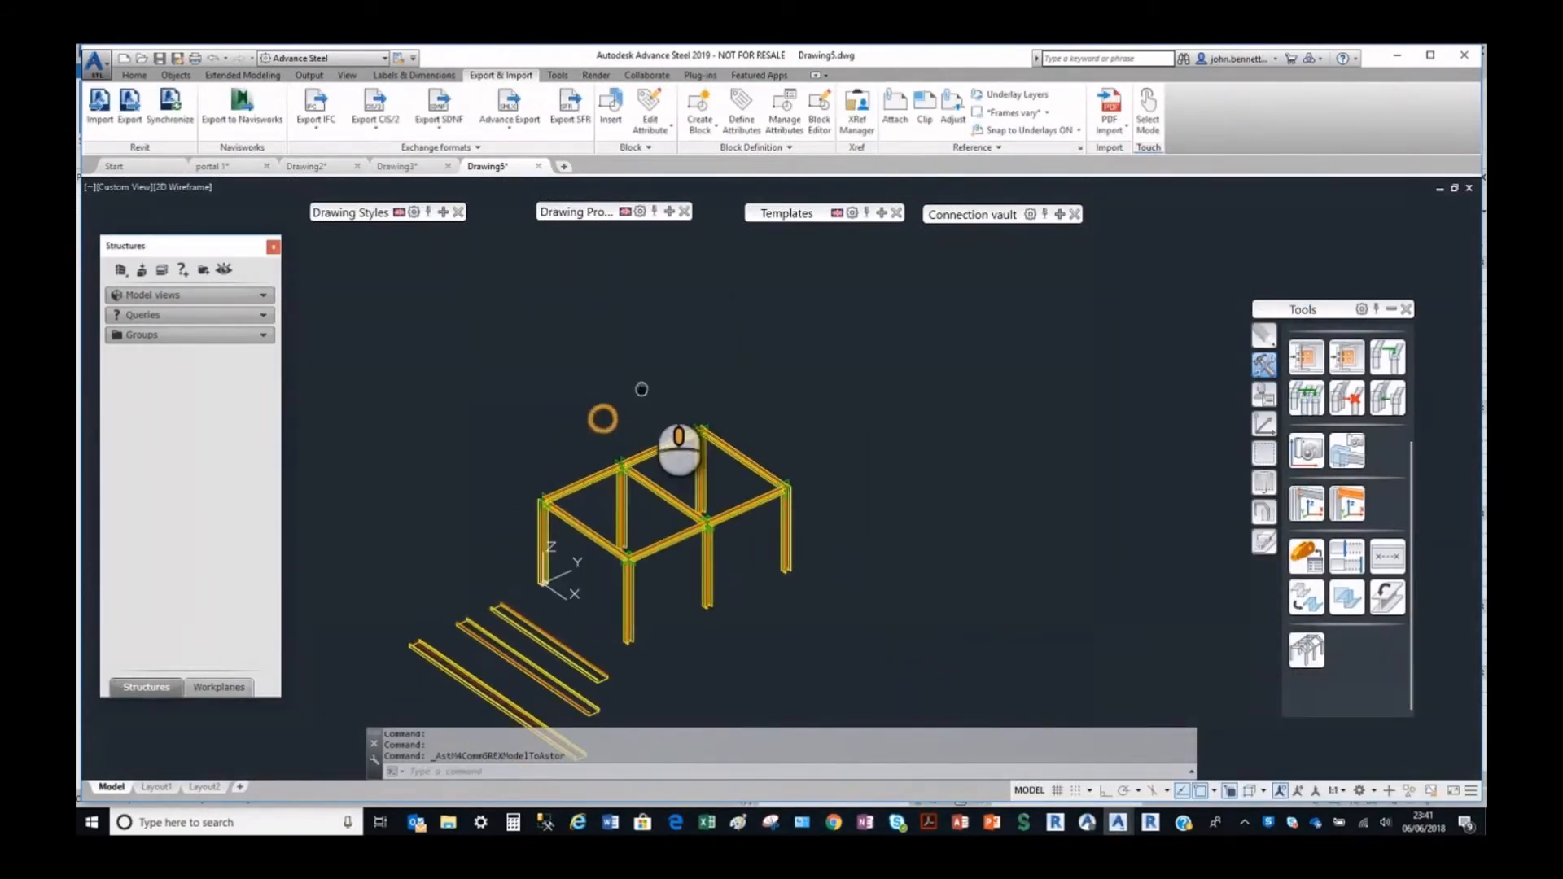
Examine the section and material properties of the imported corner column nearest the origin, and close them.
scroll(583, 501, up, 5)
scroll(645, 448, down, 5)
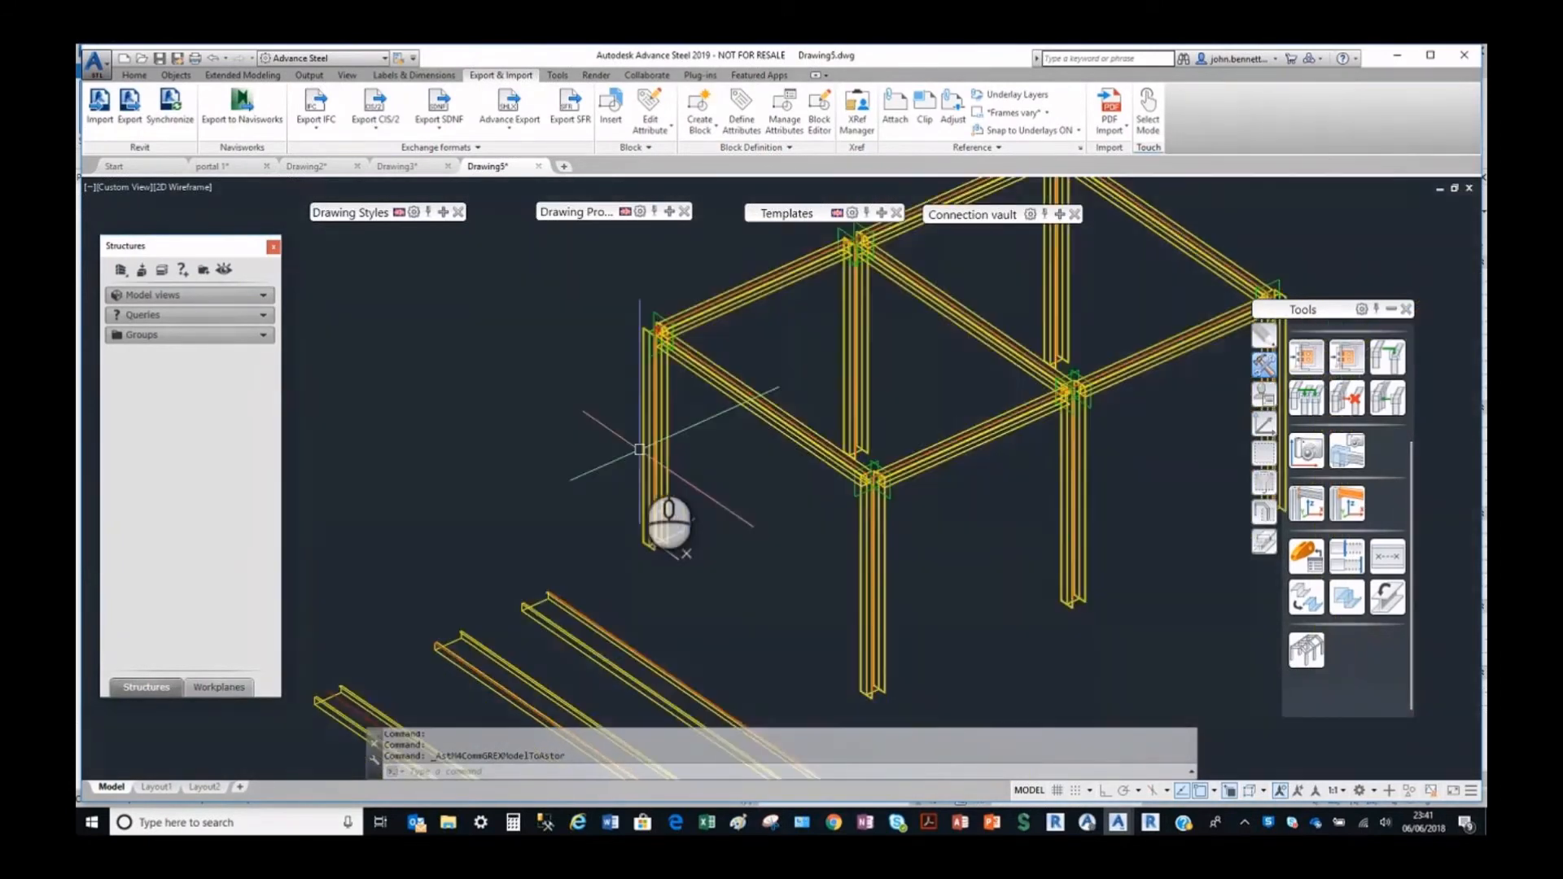
double_click(645, 431)
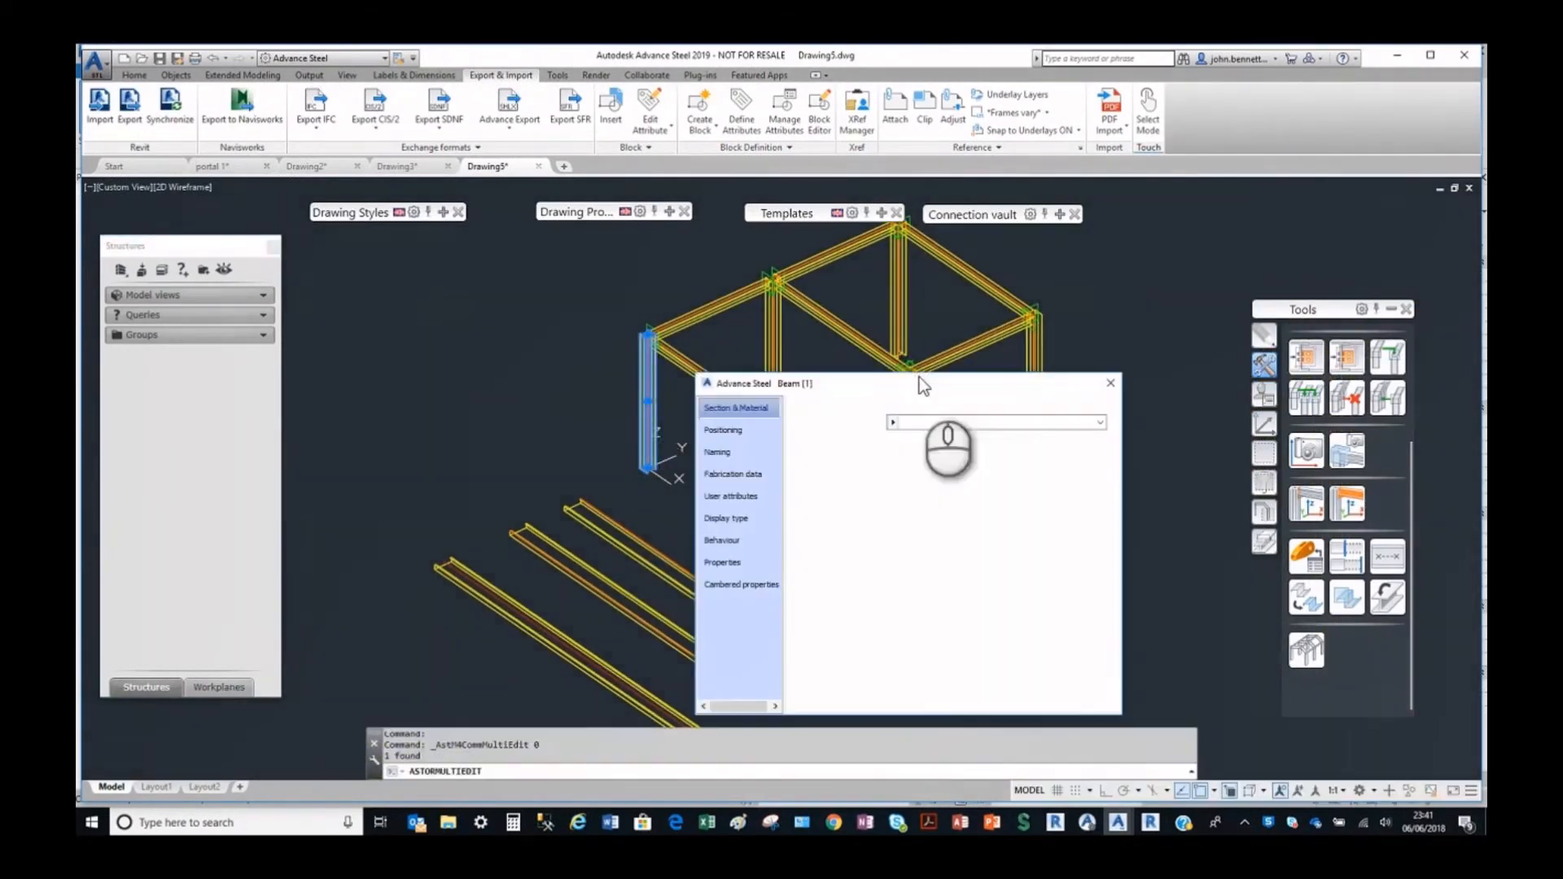
click(996, 425)
click(1042, 425)
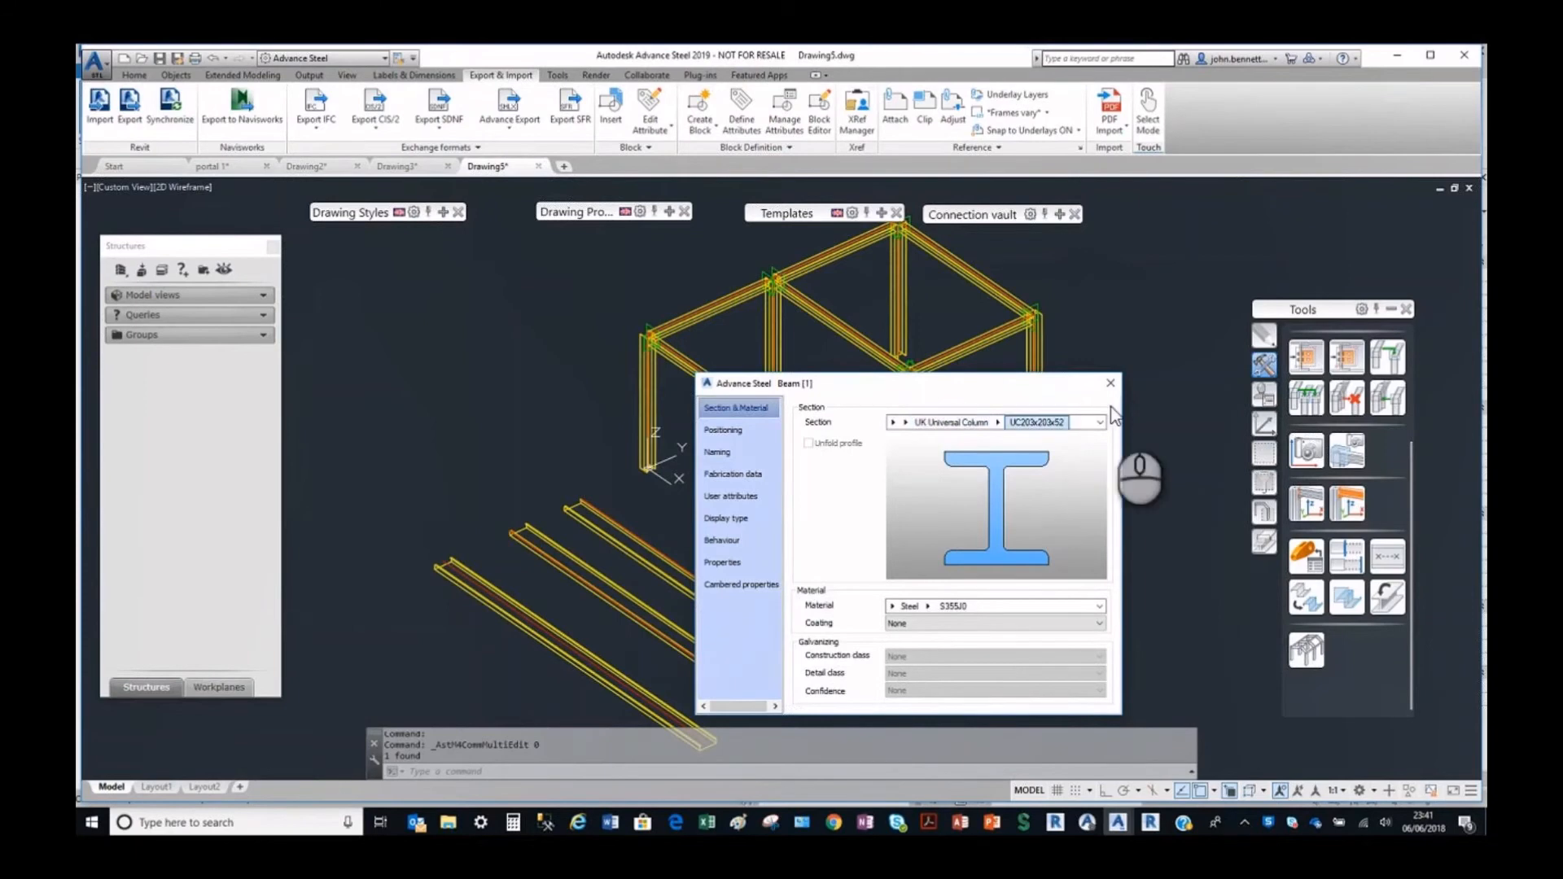
click(1112, 386)
Open the properties of the imported rail nearest the frame and check its section family and size.
scroll(720, 521, up, 6)
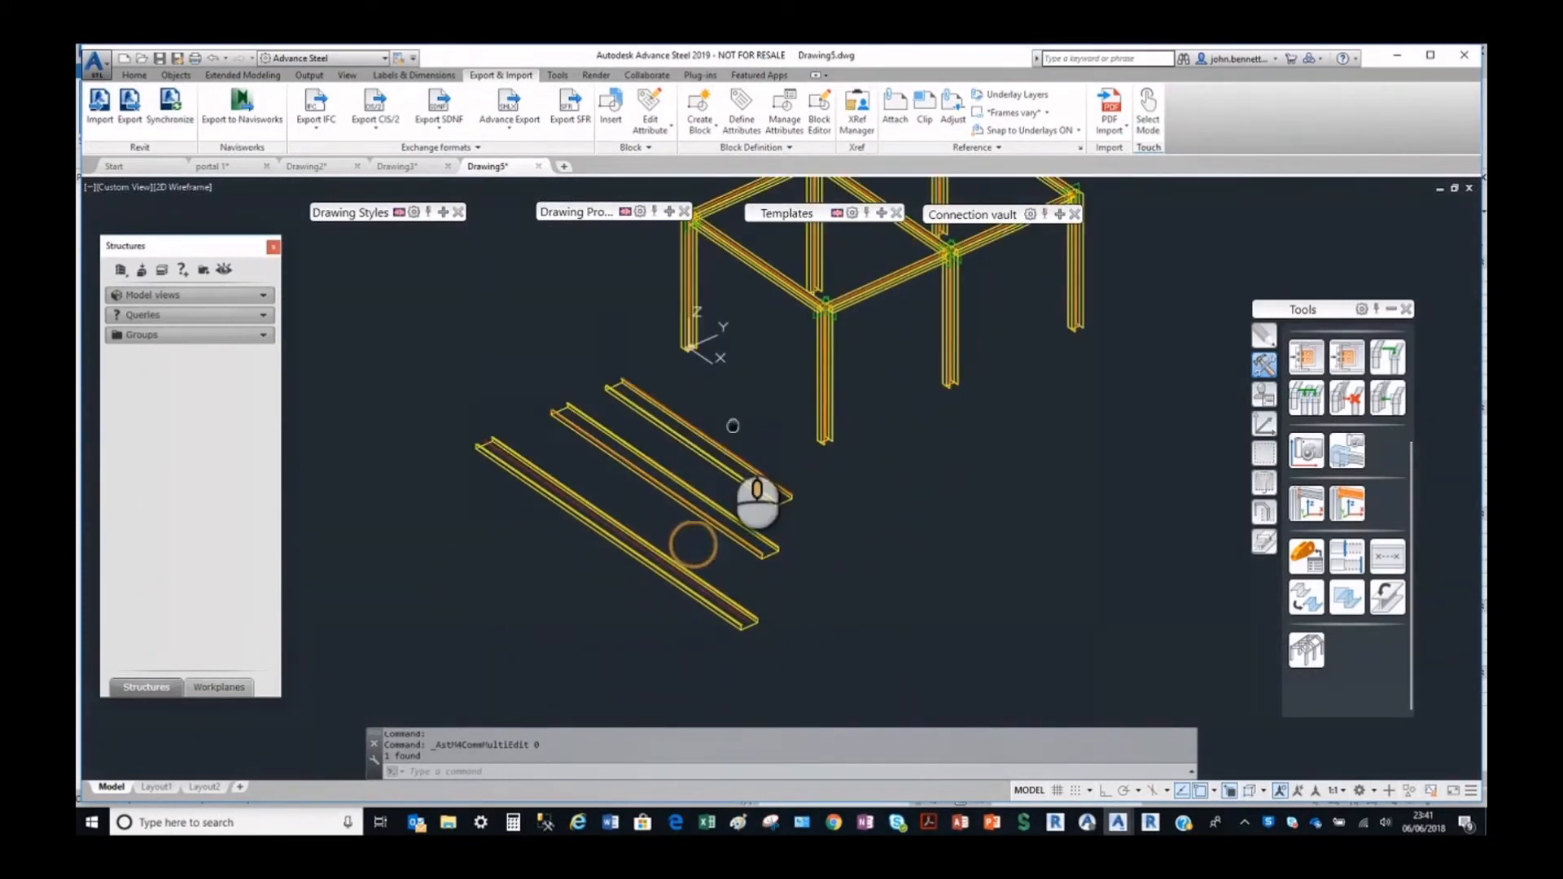
click(715, 398)
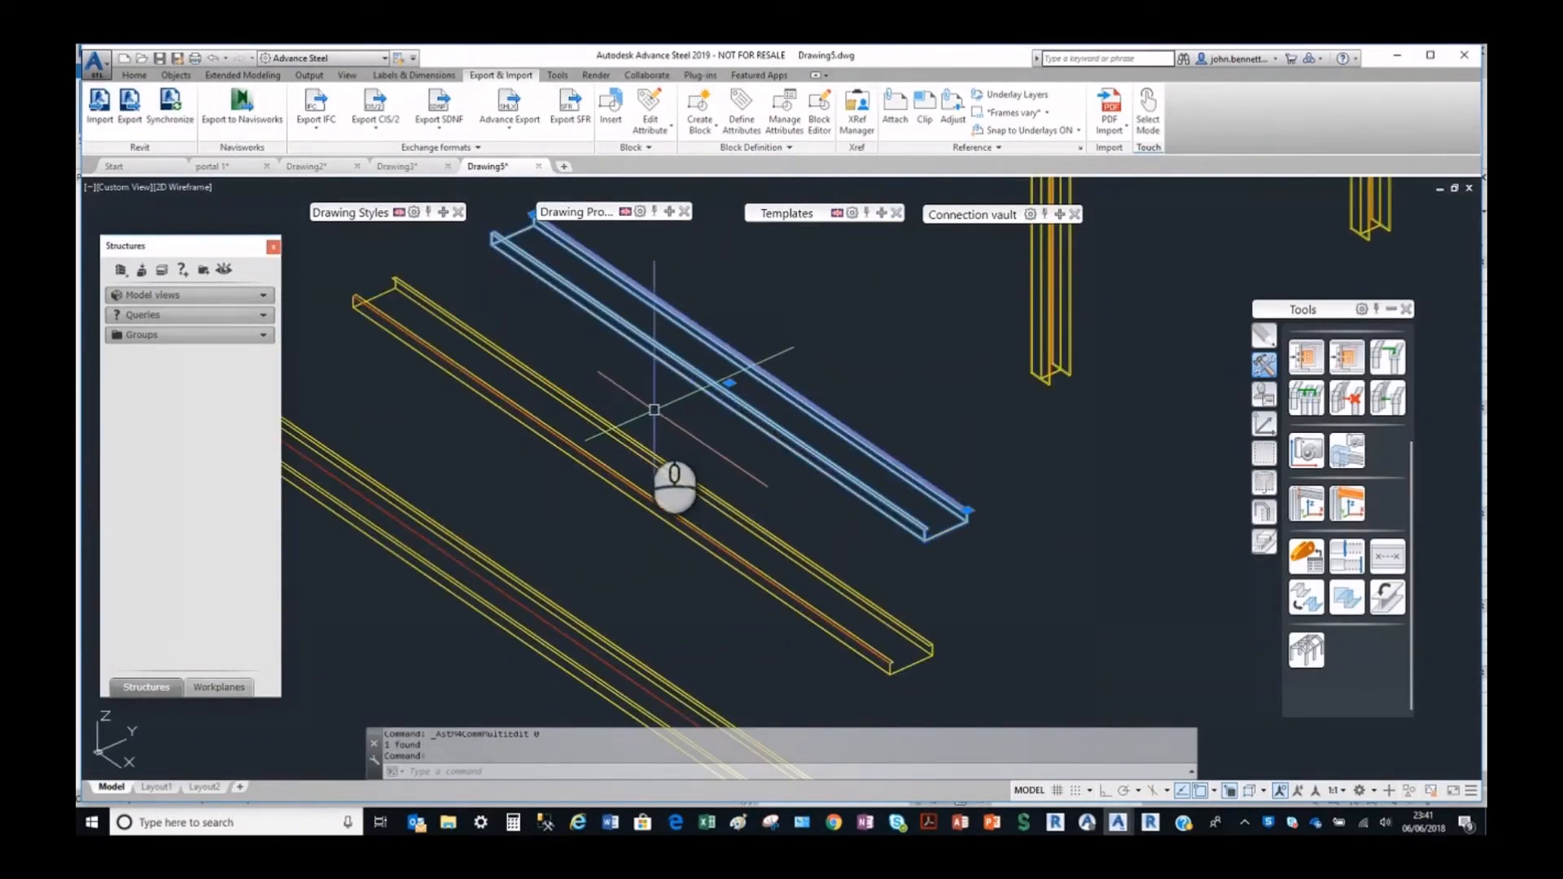
right_click(650, 347)
click(714, 555)
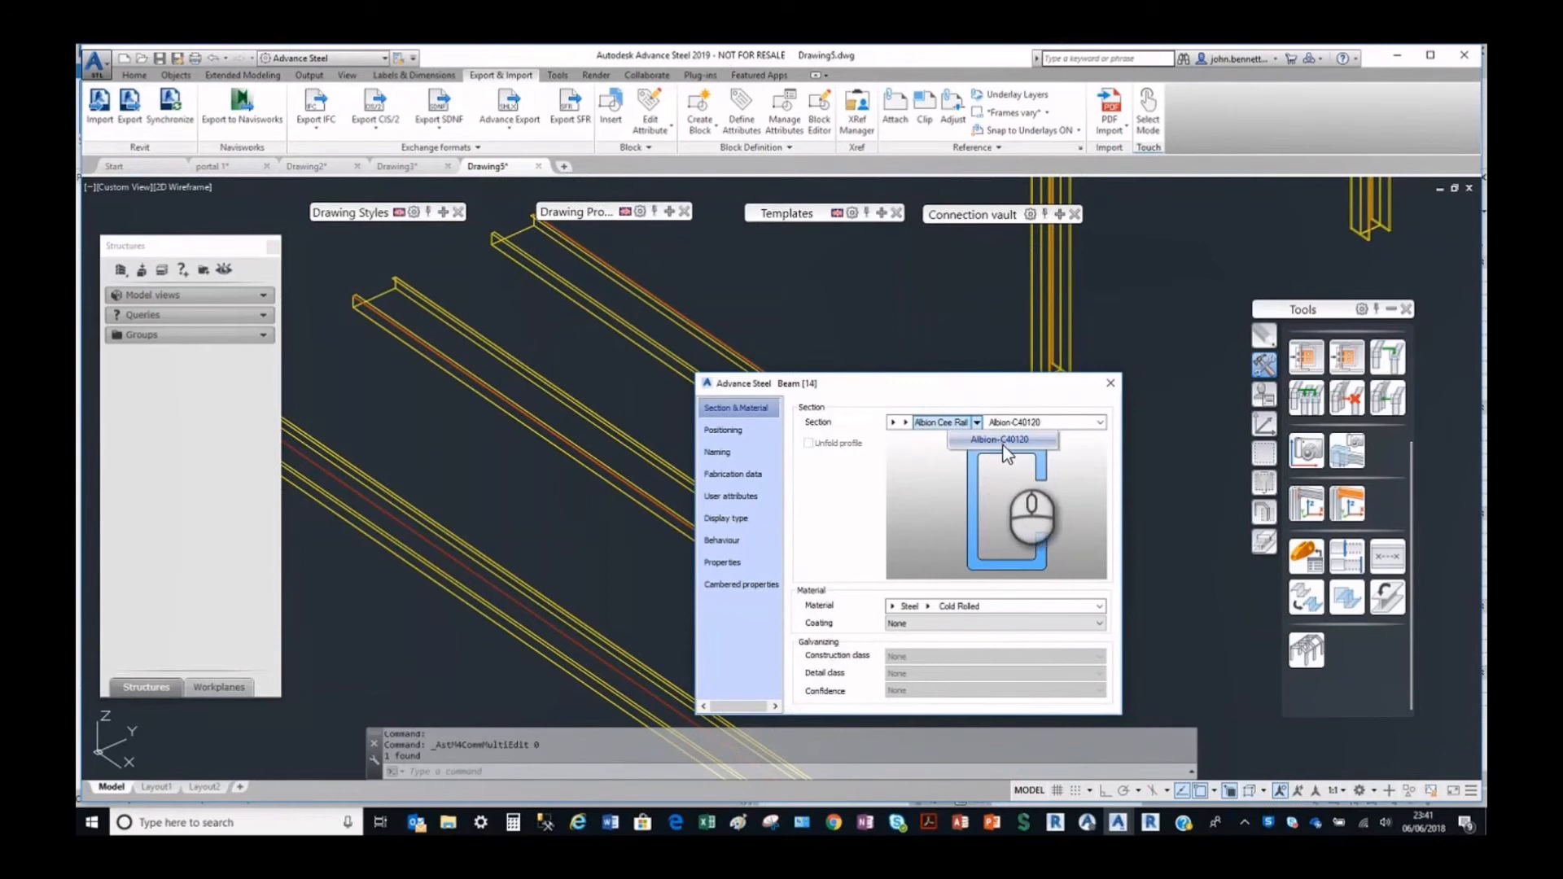
Check the rail's material category and grade in the Steel material list, and close its properties.
click(890, 613)
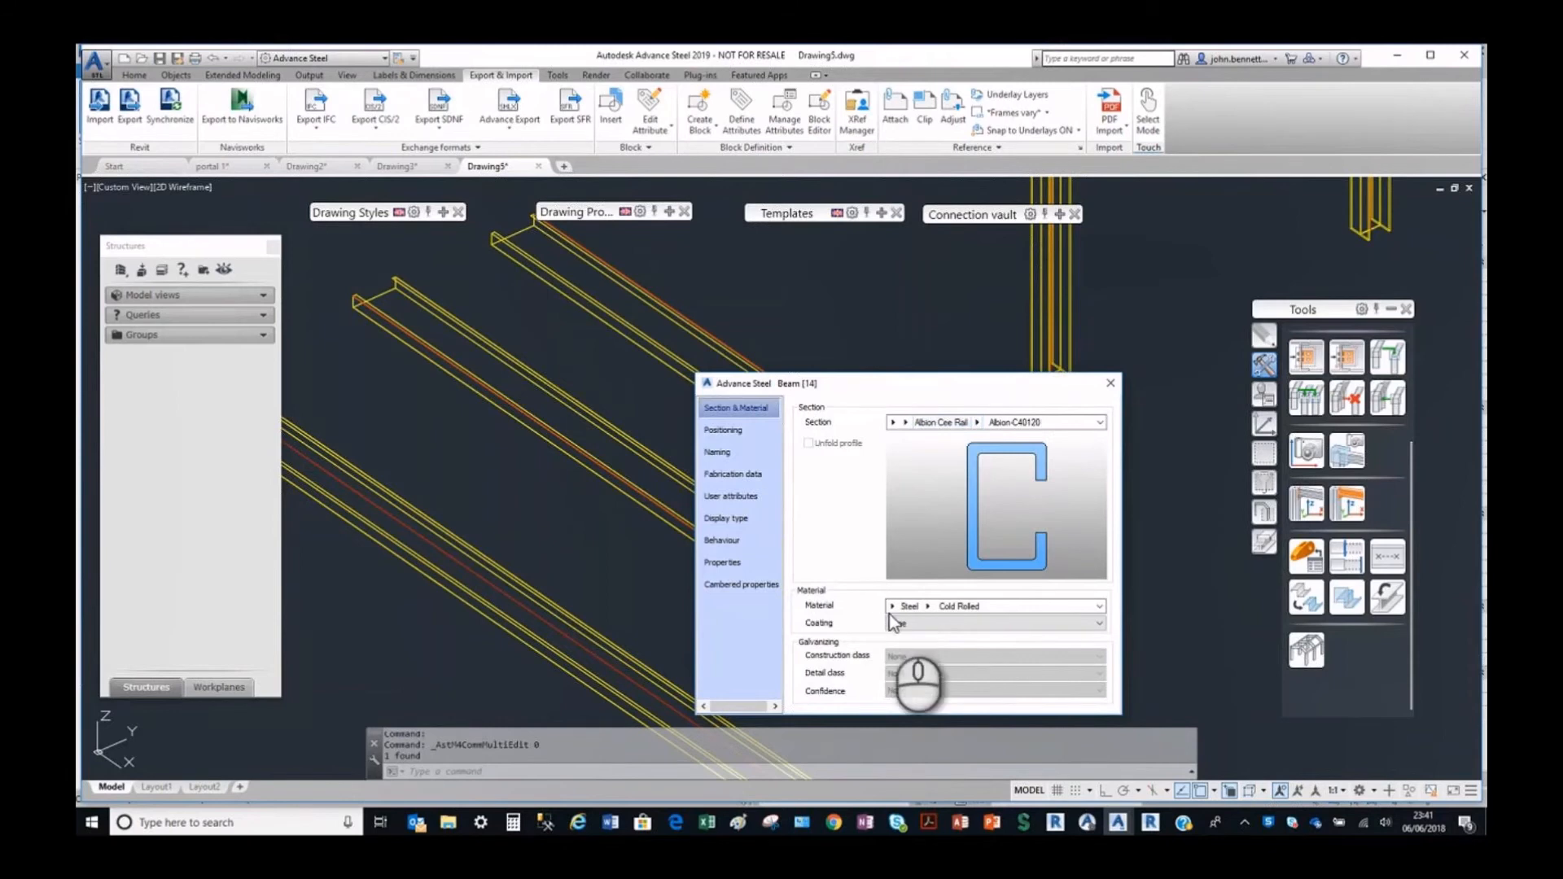
click(892, 607)
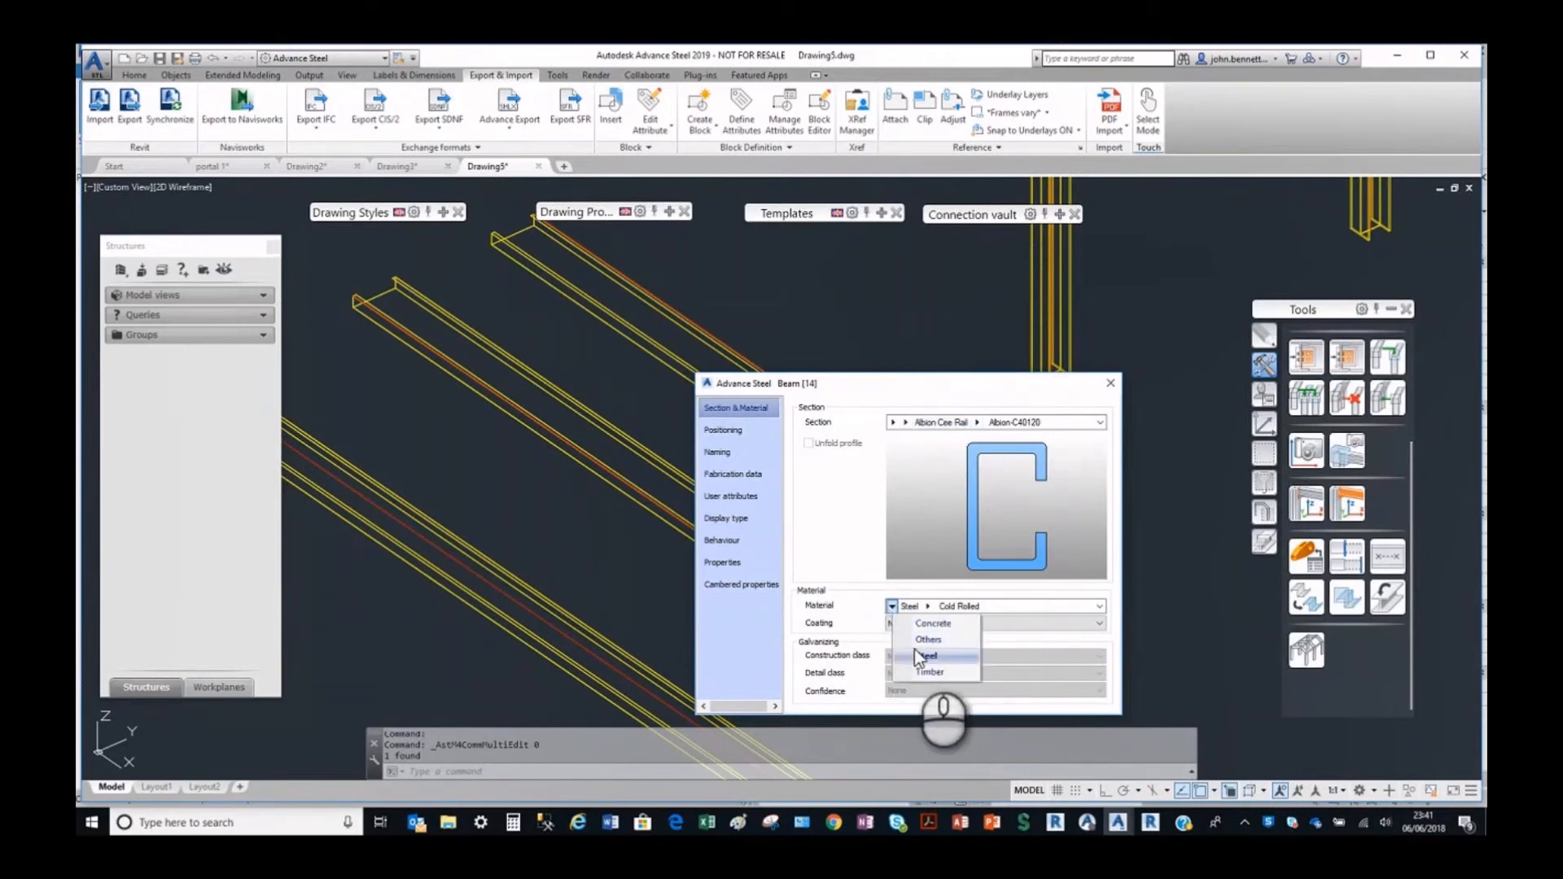
click(920, 656)
click(928, 607)
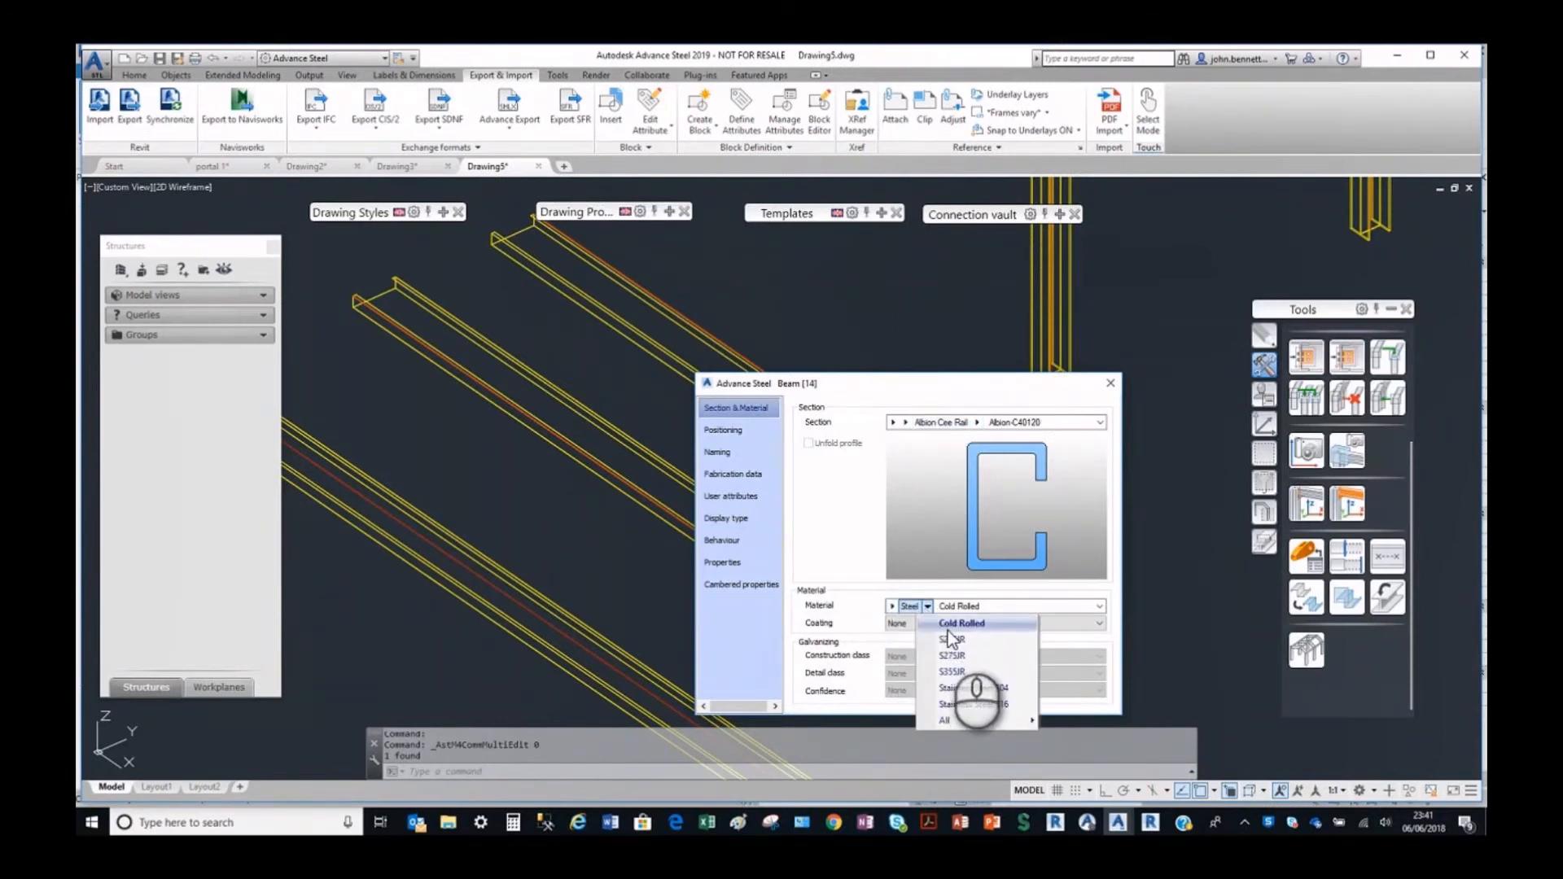
click(951, 640)
click(1111, 383)
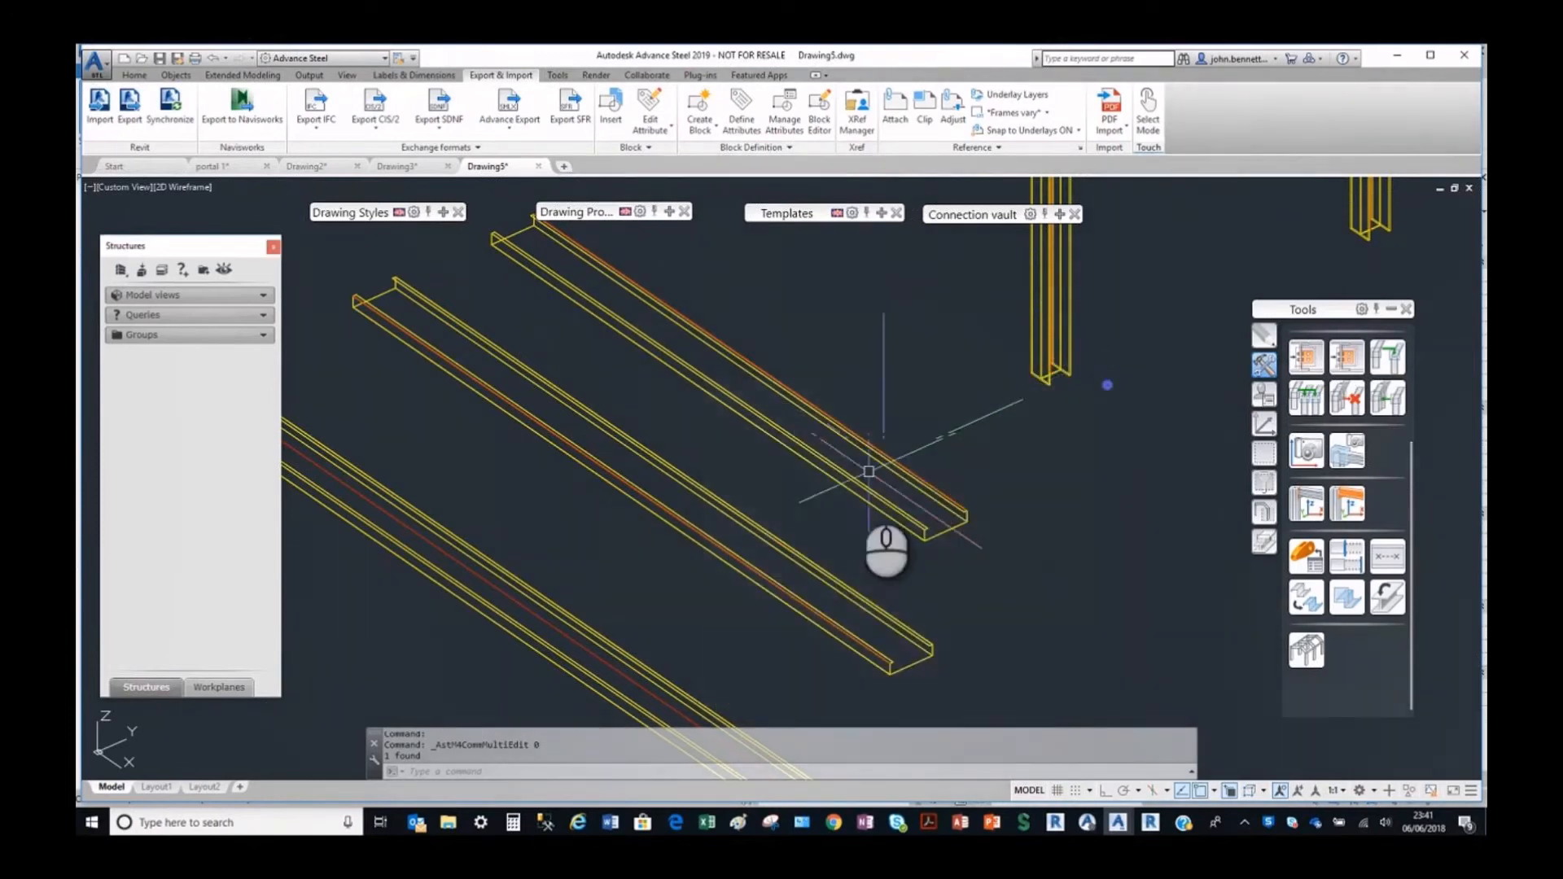
Look over the three imported rails and switch back to the Basic columns model in Revit.
scroll(741, 503, down, 5)
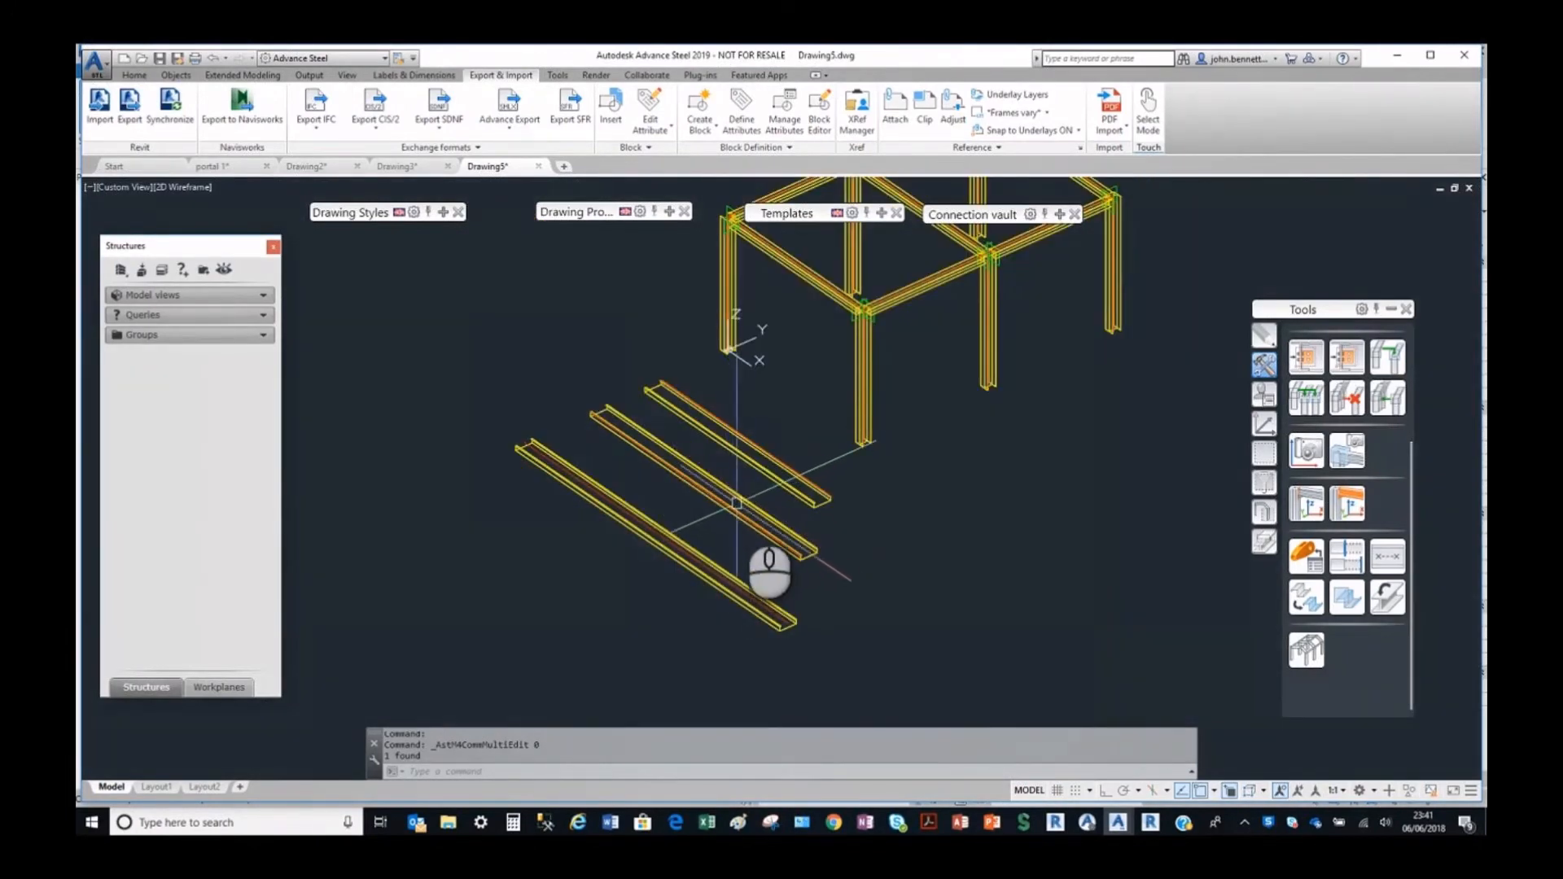
scroll(737, 503, up, 2)
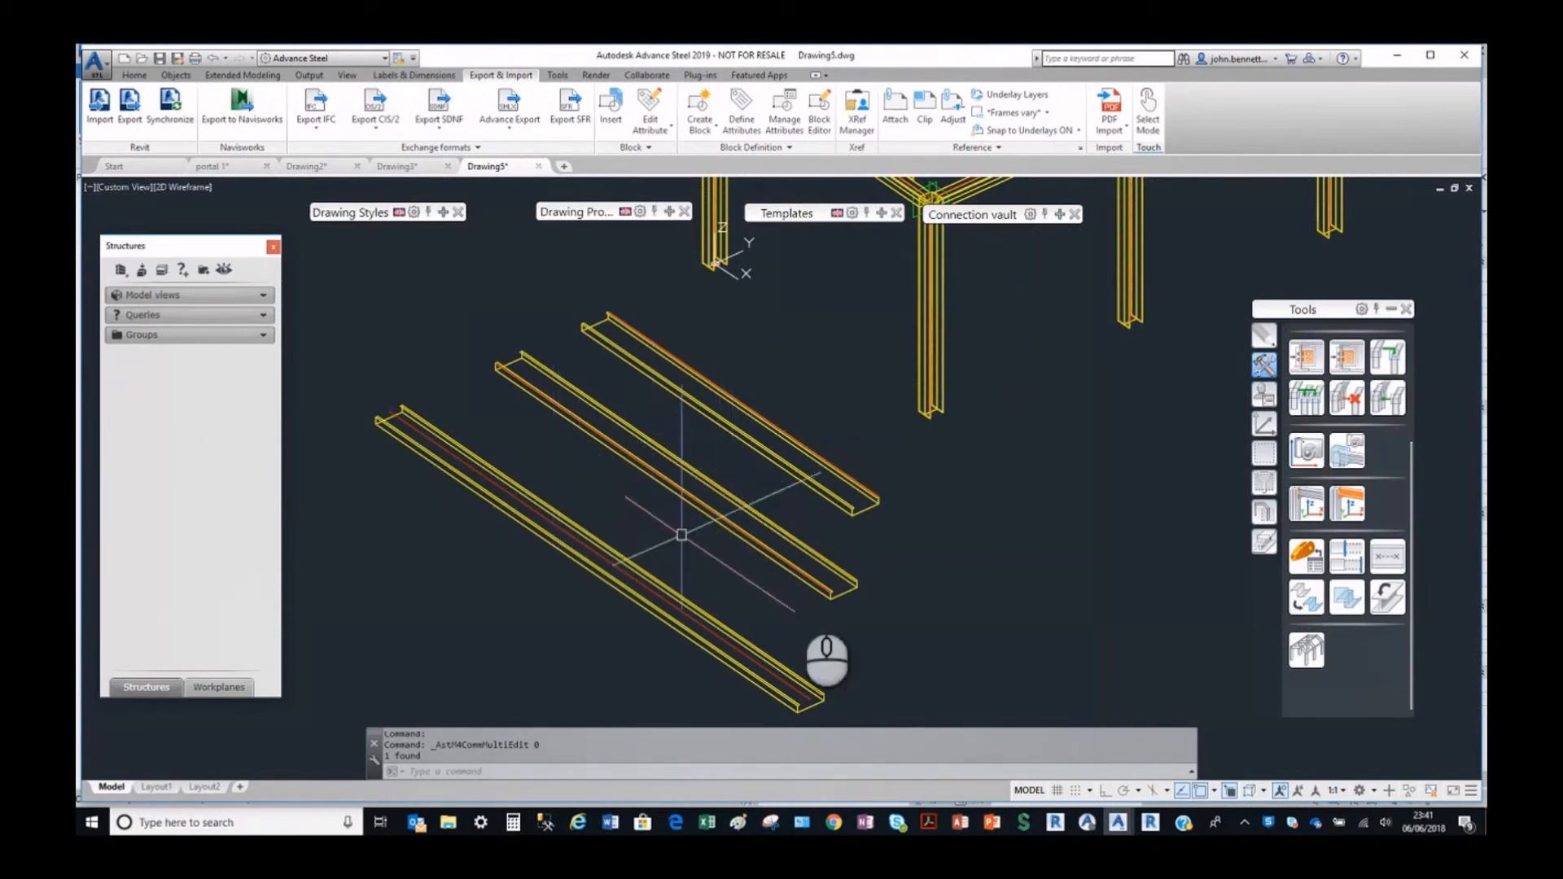
click(1149, 823)
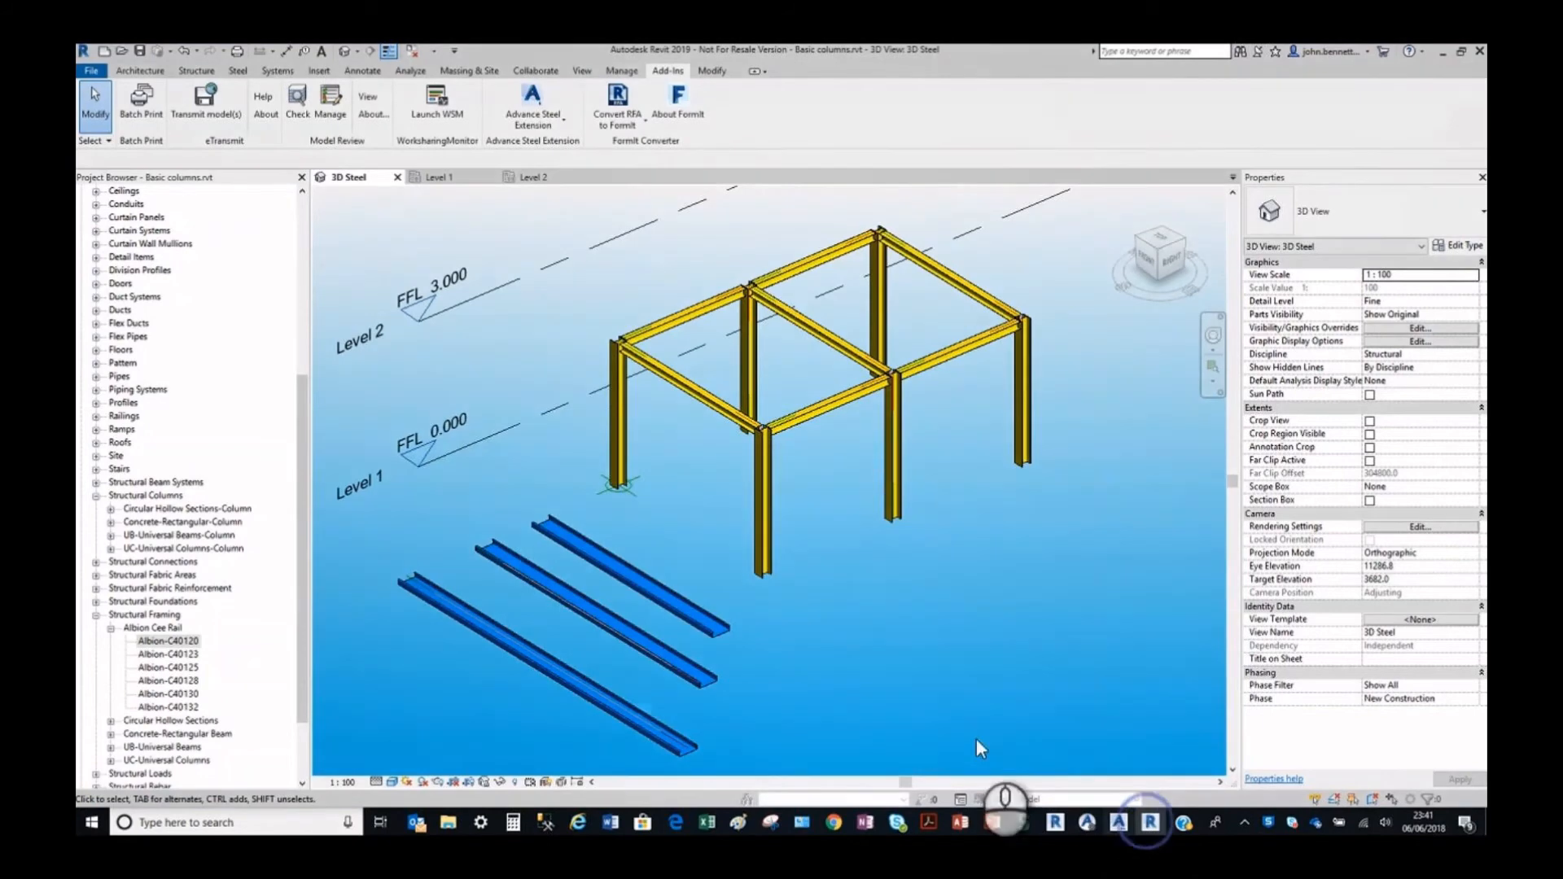